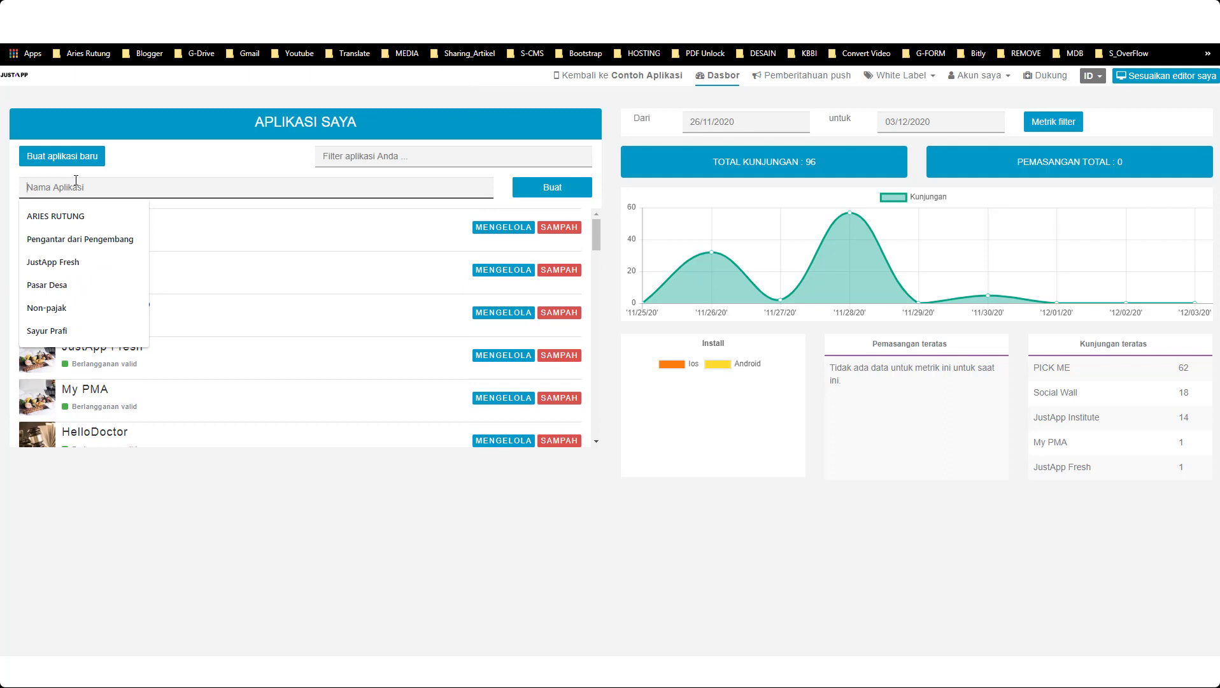
# - Create a new app named "JustApp Pro" and assign it to the Unlimited Subscription
pyautogui.write('JustApp Fresh')
pyautogui.click(59, 215)
pyautogui.doubleClick(81, 186)
pyautogui.write('Pro')
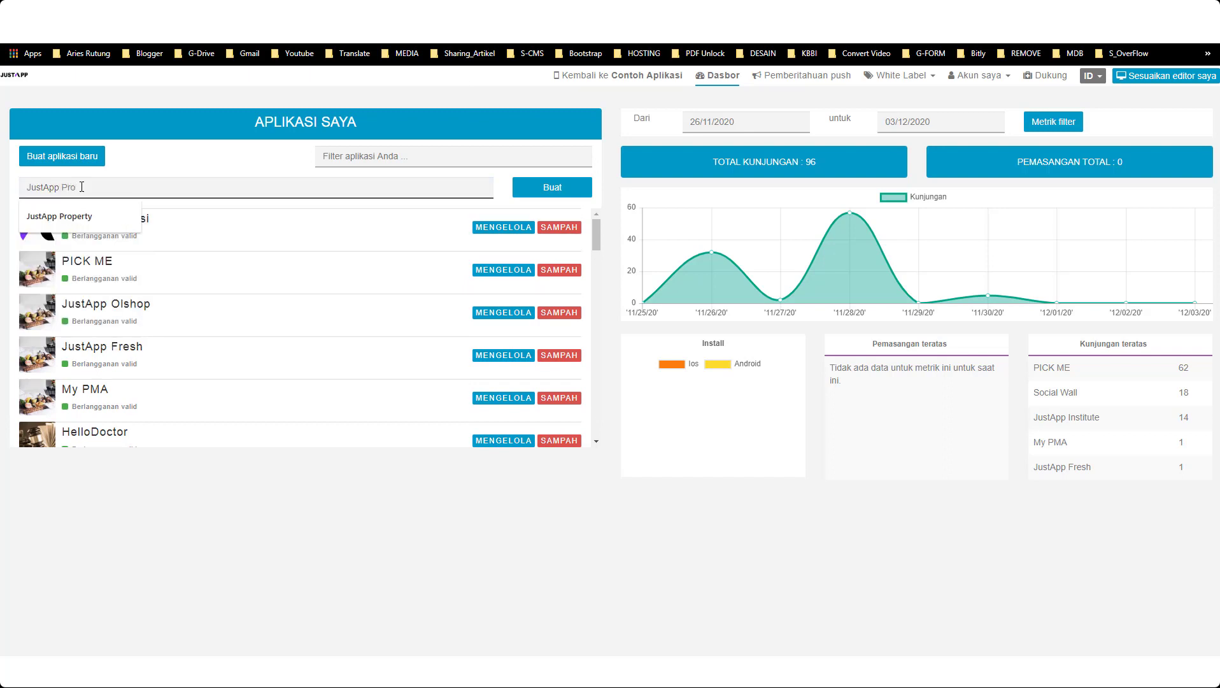
pyautogui.click(546, 192)
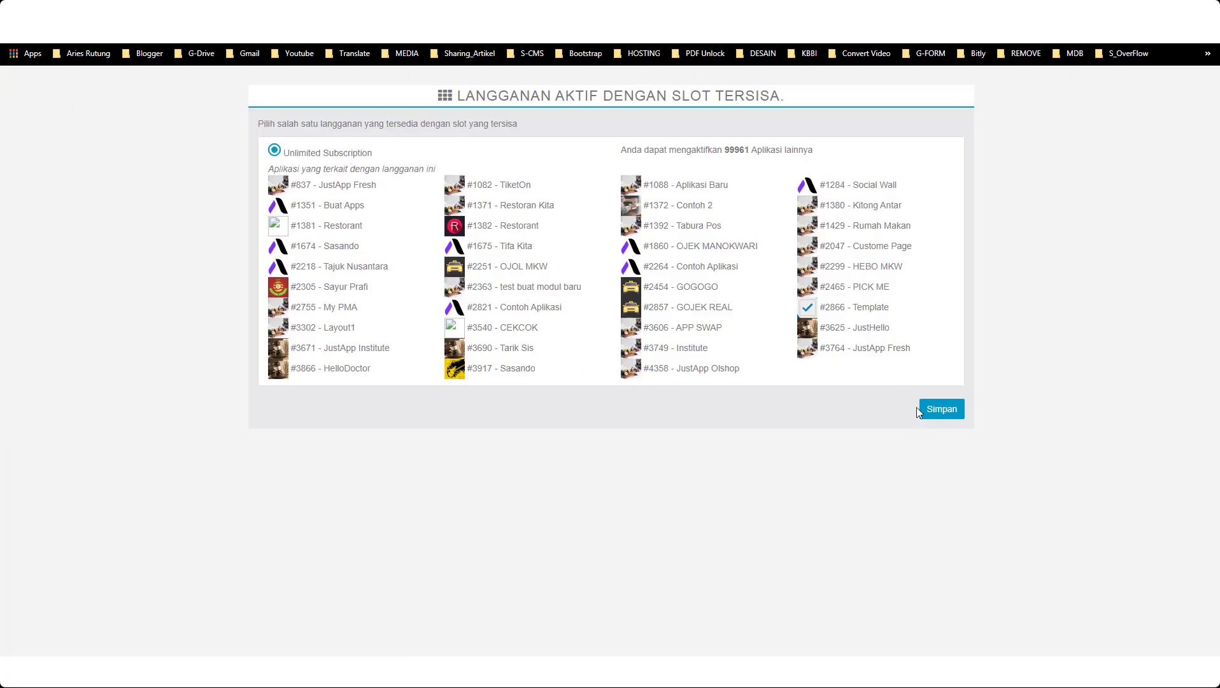
pyautogui.click(924, 411)
pyautogui.click(282, 133)
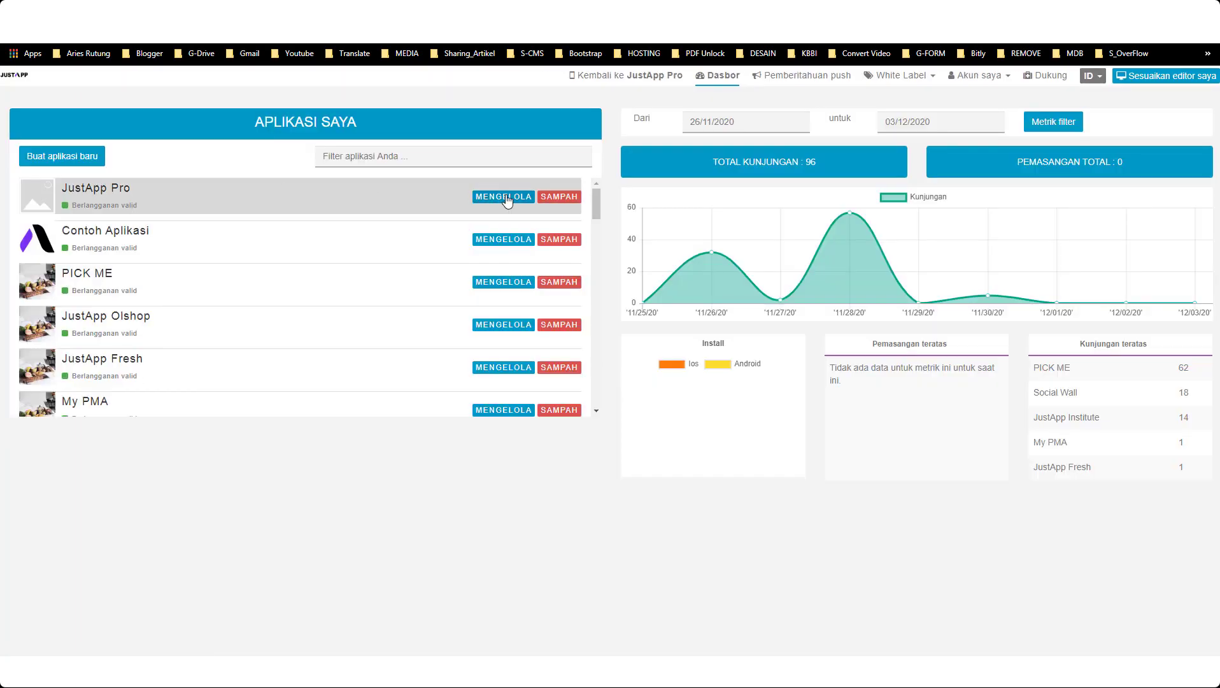
# - Open JustApp Pro for management and apply the Lawyer template, accepting the replacement of its colours and background image
pyautogui.click(506, 197)
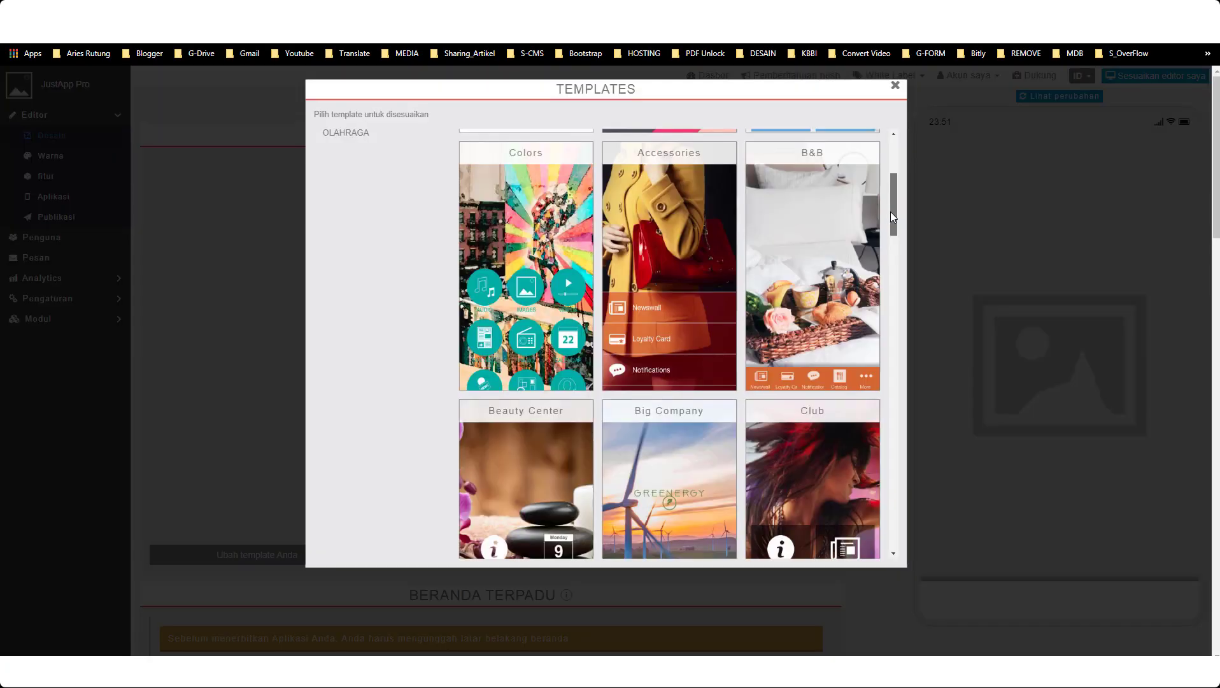
pyautogui.moveTo(890, 212); pyautogui.dragTo(887, 363)
pyautogui.click(496, 273)
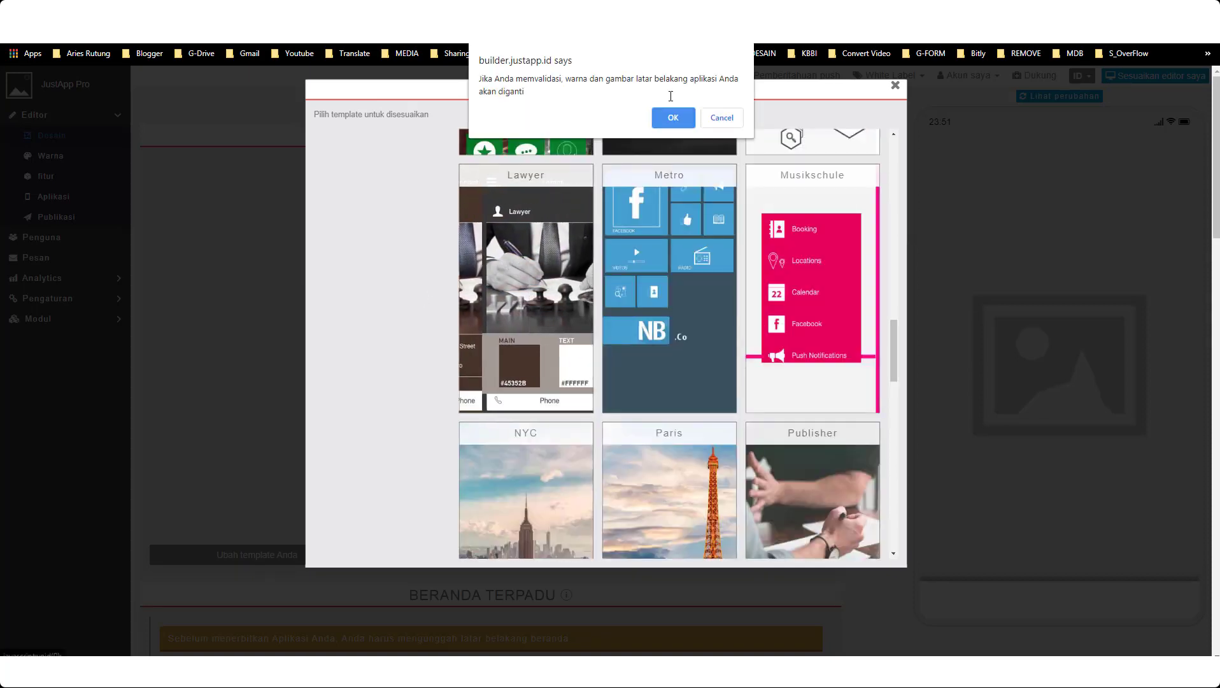
pyautogui.click(672, 114)
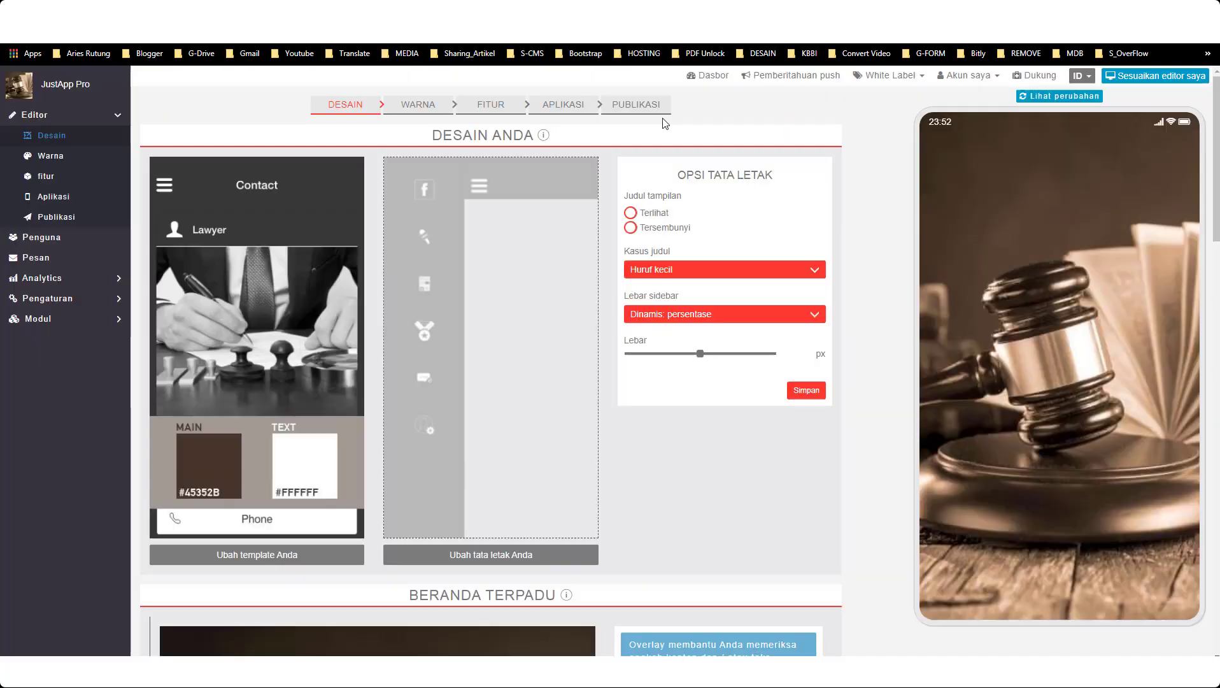
# - Browse the available app layouts and close the chooser without picking another one
pyautogui.click(479, 556)
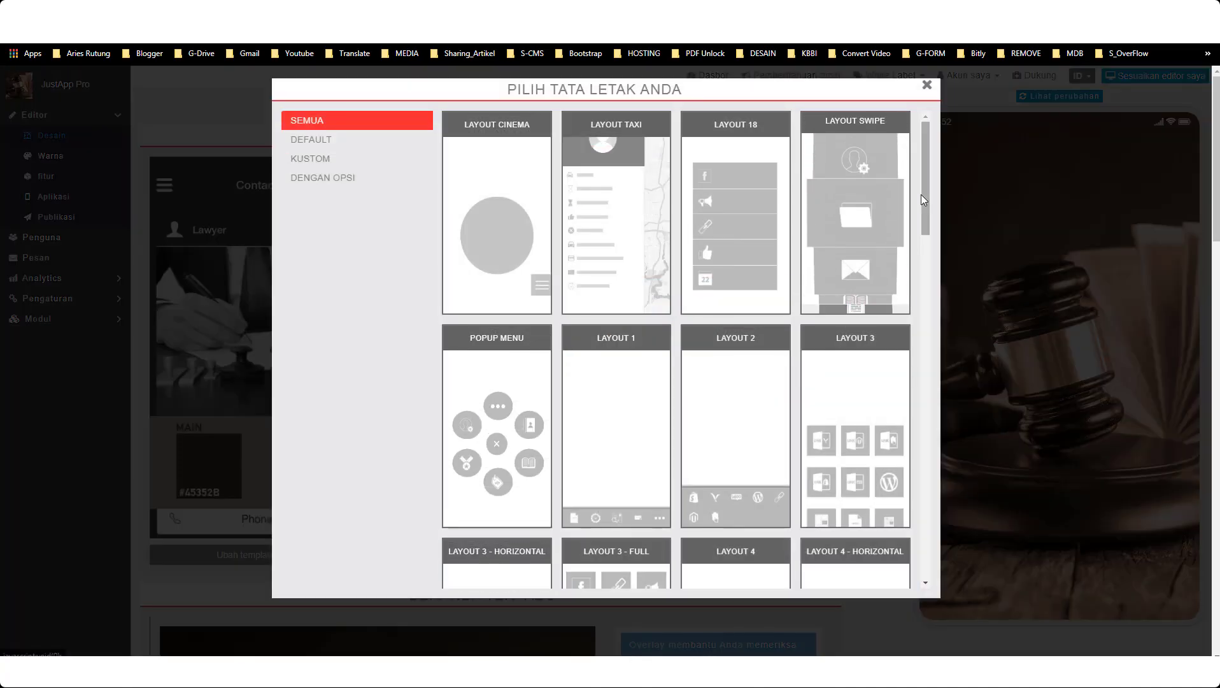
pyautogui.moveTo(924, 207); pyautogui.dragTo(927, 385)
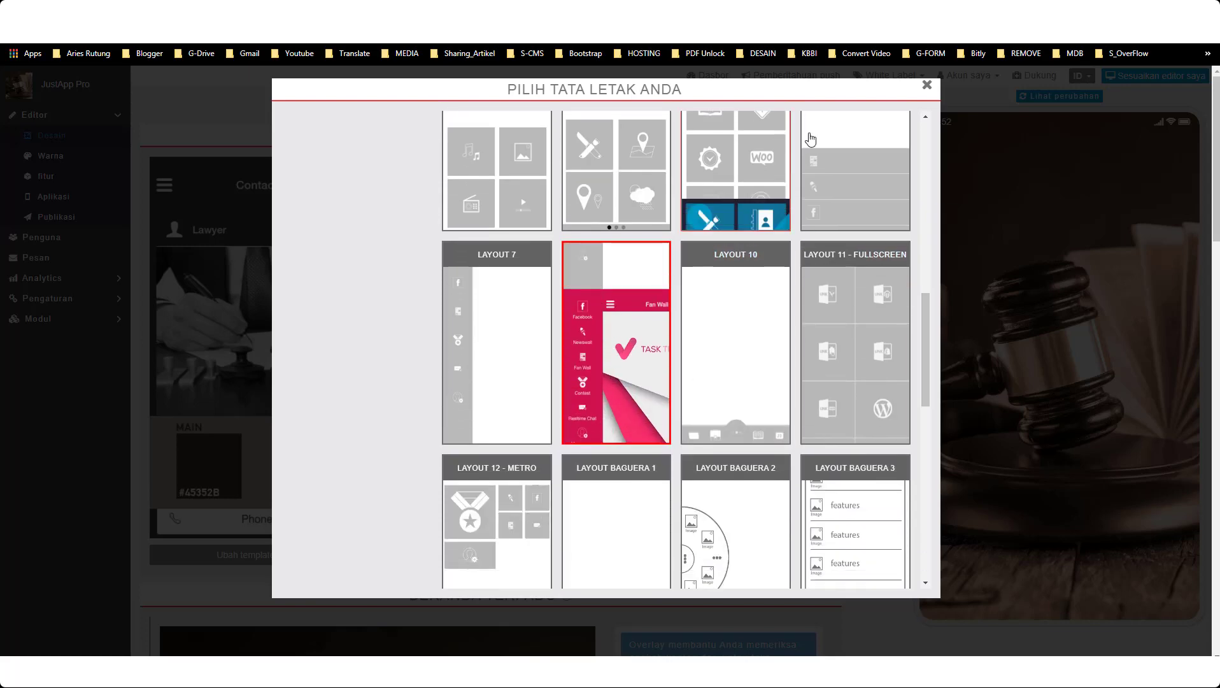
pyautogui.click(928, 86)
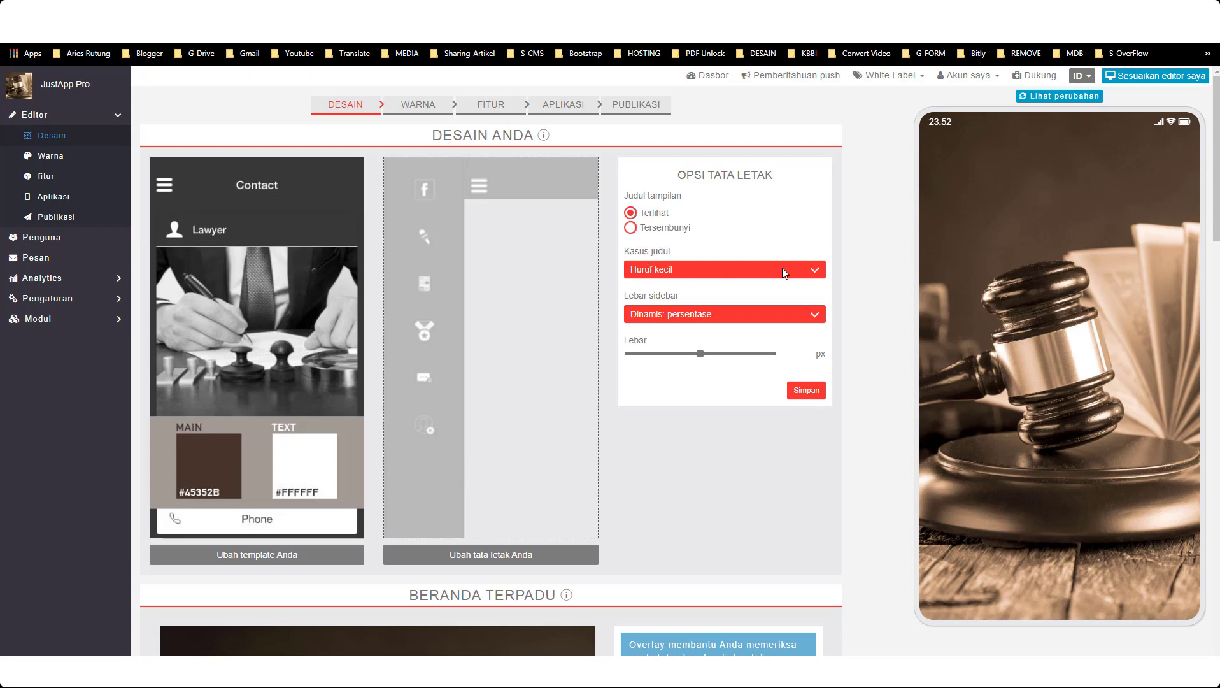
# - Save the layout options with the sidebar width as Tetap: piksel at 260 px, and open the side menu in the phone preview
pyautogui.click(688, 268)
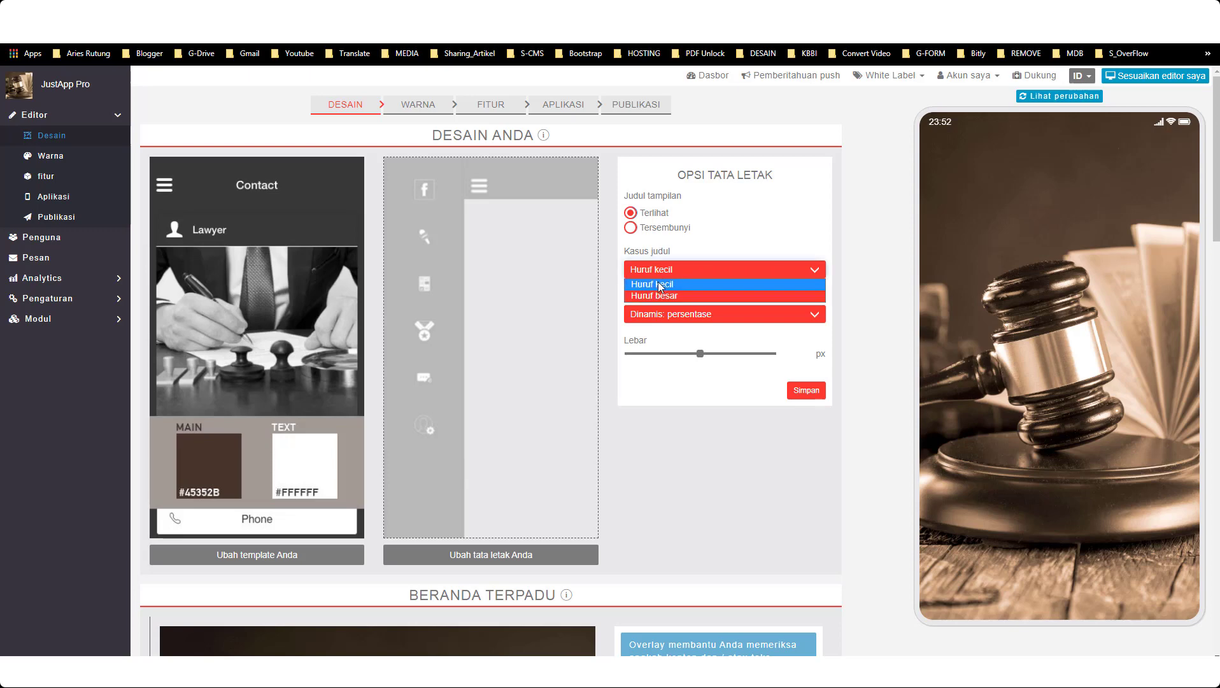
pyautogui.click(691, 266)
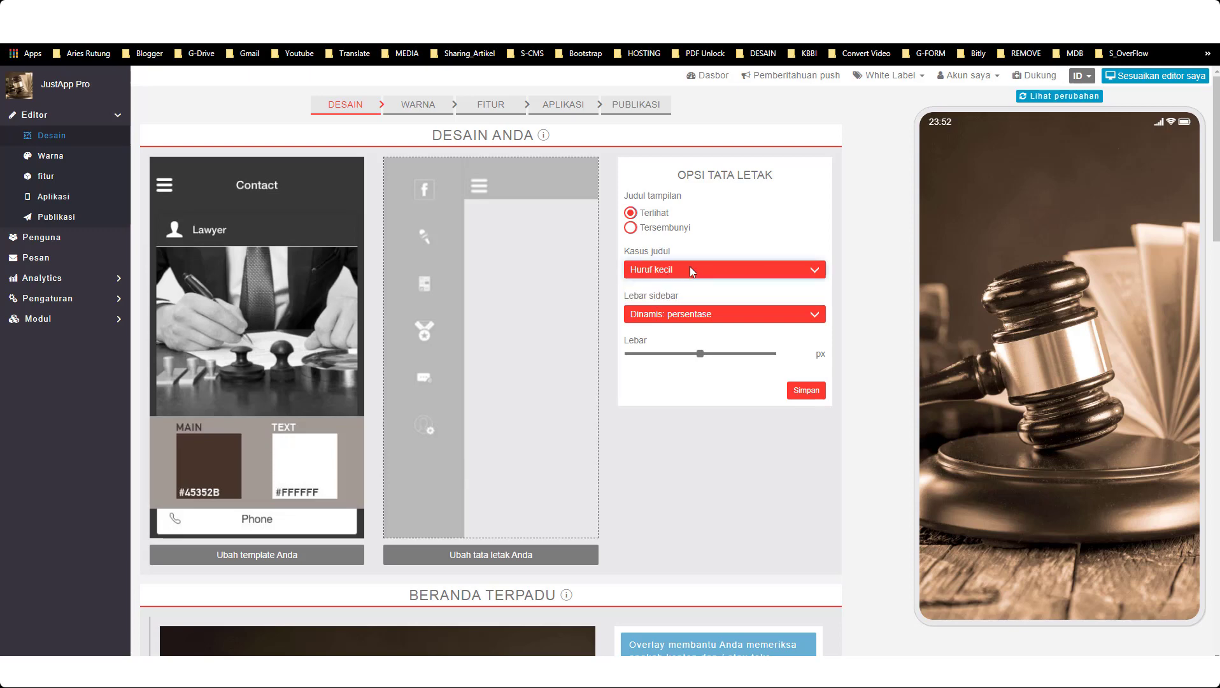
pyautogui.click(660, 317)
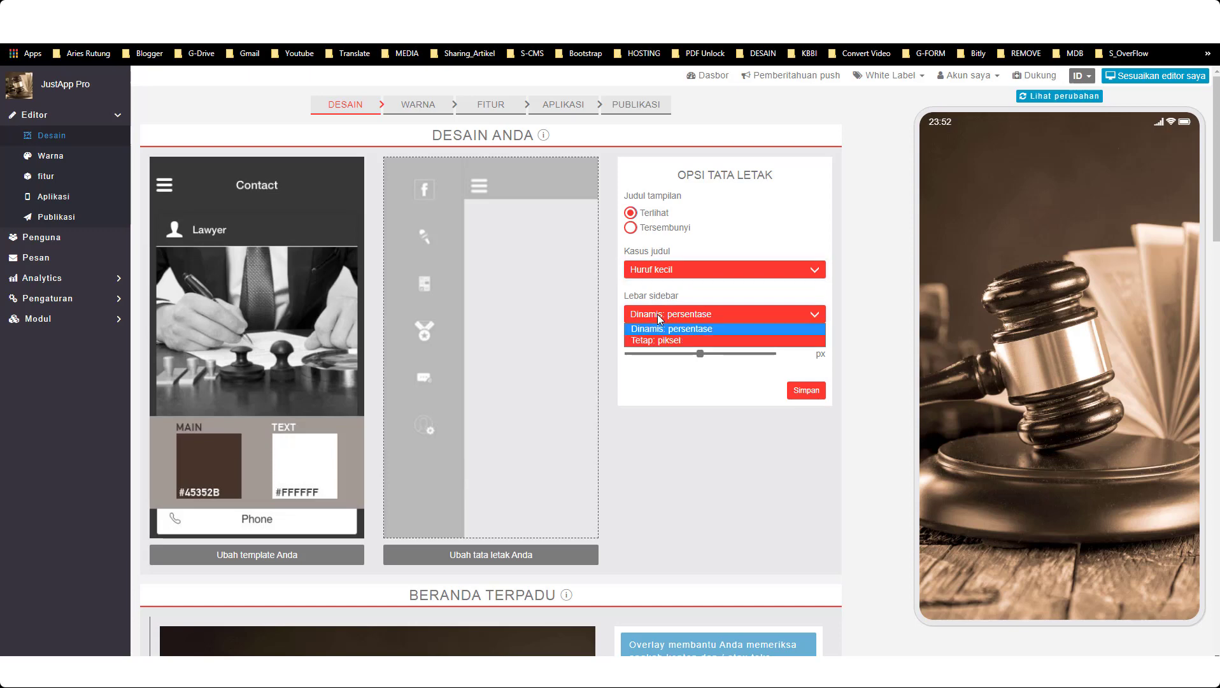
pyautogui.click(652, 342)
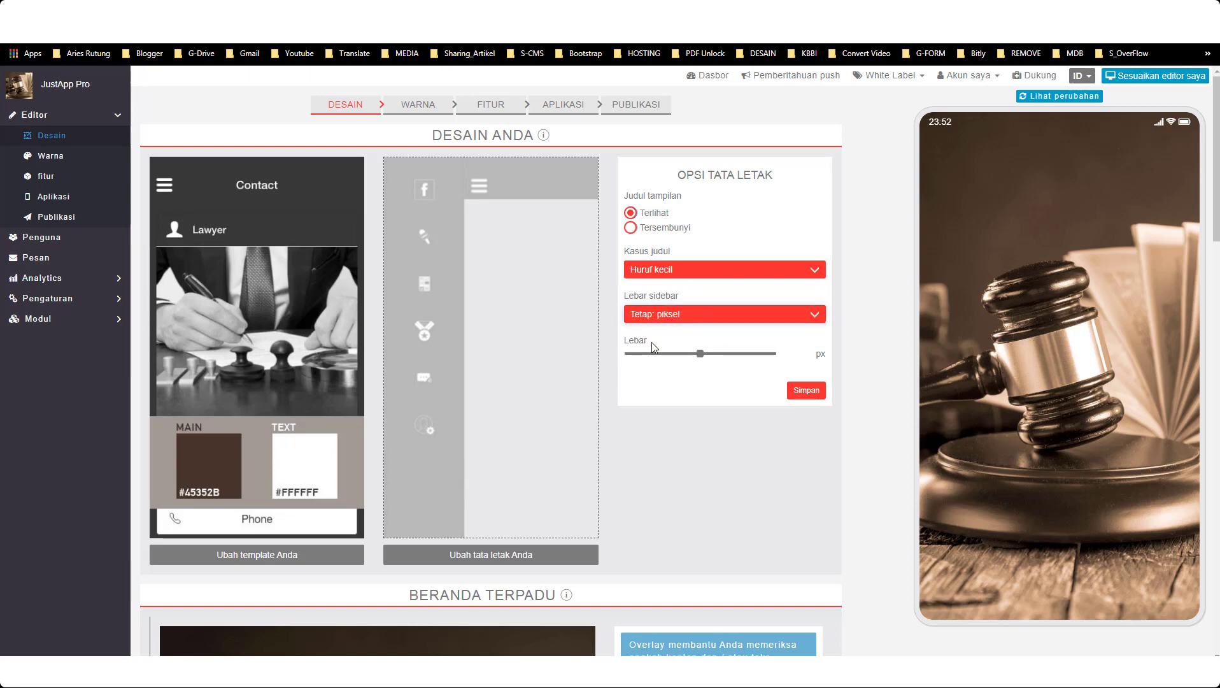
pyautogui.click(701, 354)
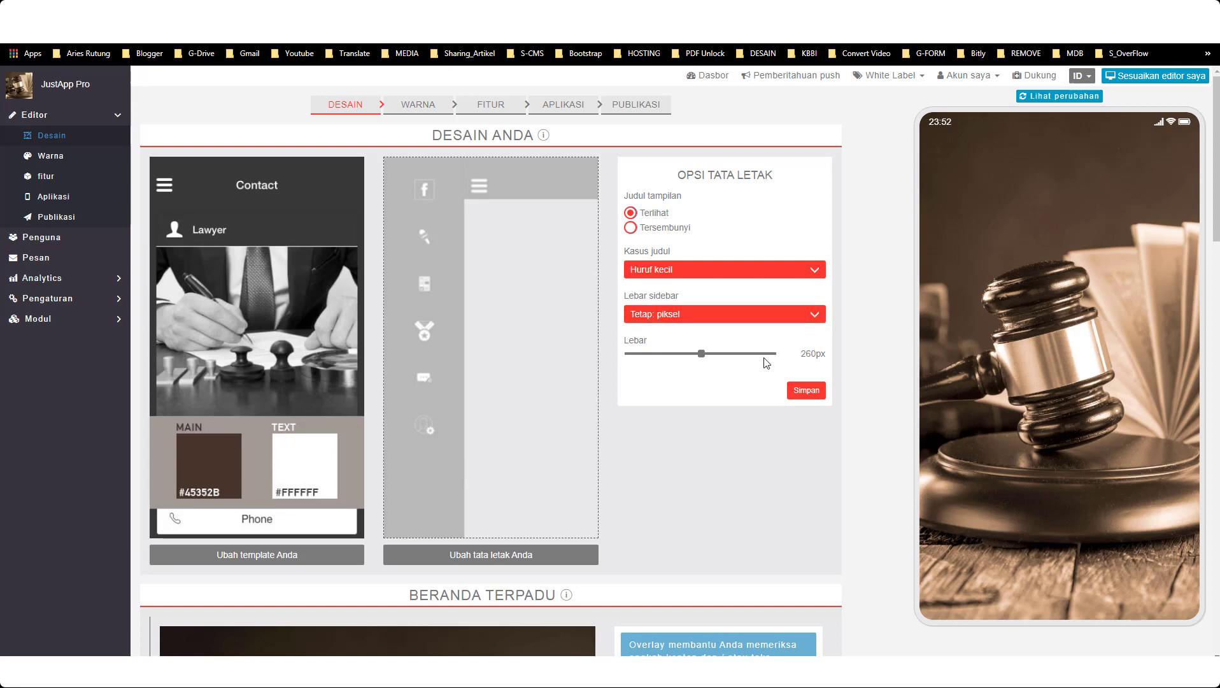
pyautogui.click(805, 390)
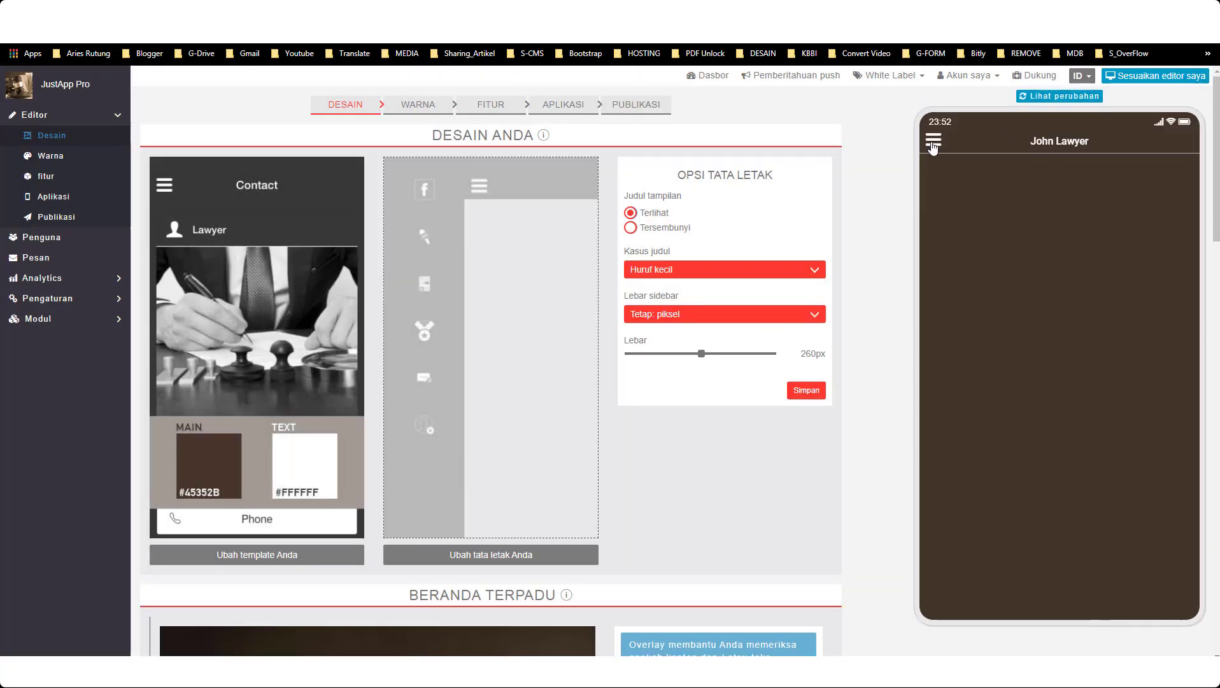
pyautogui.click(933, 142)
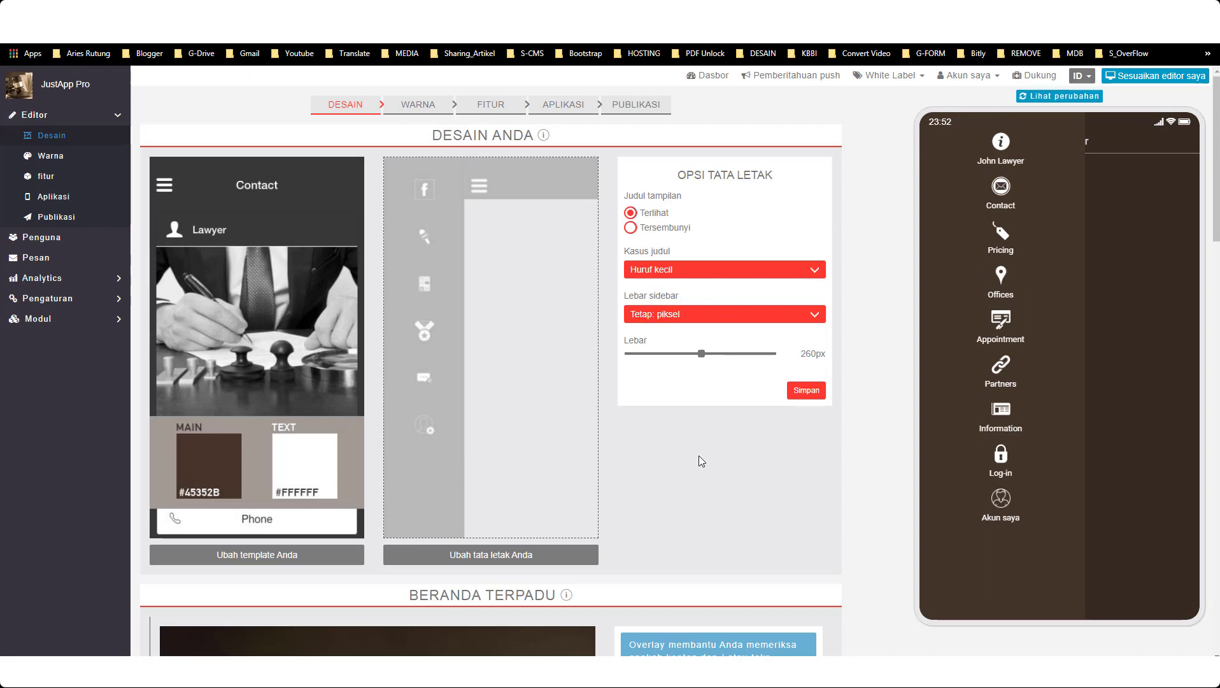
# - Set the localisation currency to IDR - Rp and the default locale to Bahasa Indonesia (id_ID)
pyautogui.scroll(-4, 852, 438)
pyautogui.scroll(-4, 854, 439)
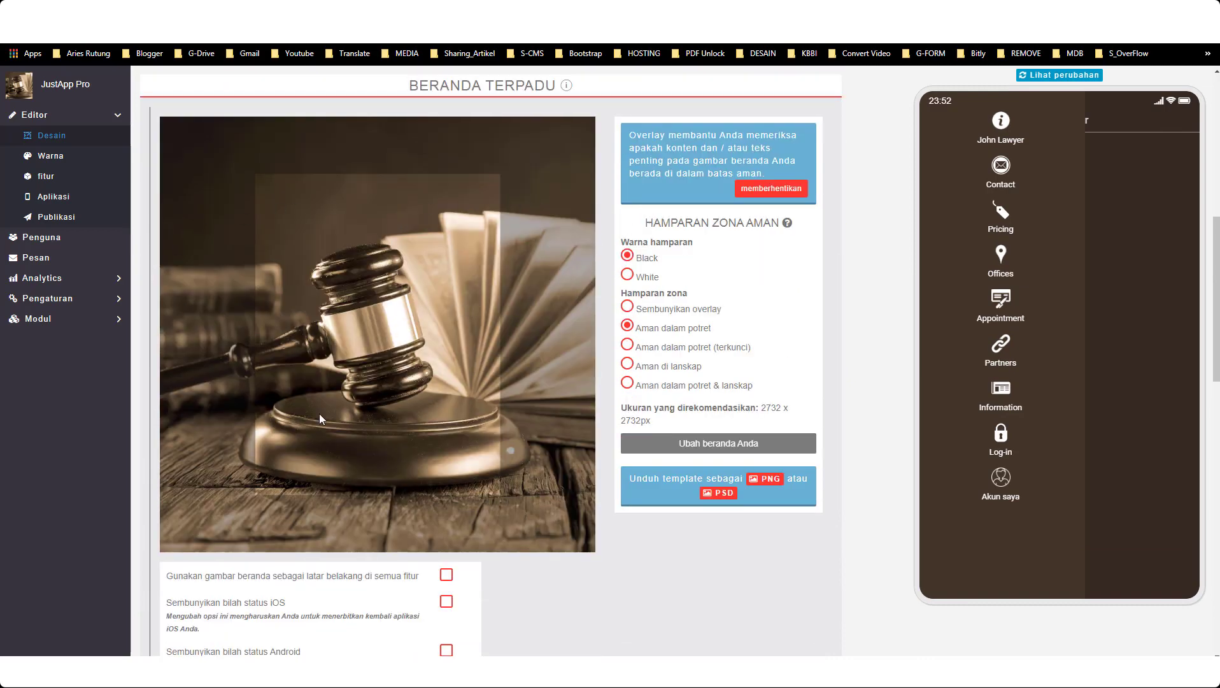
pyautogui.scroll(-4, 885, 354)
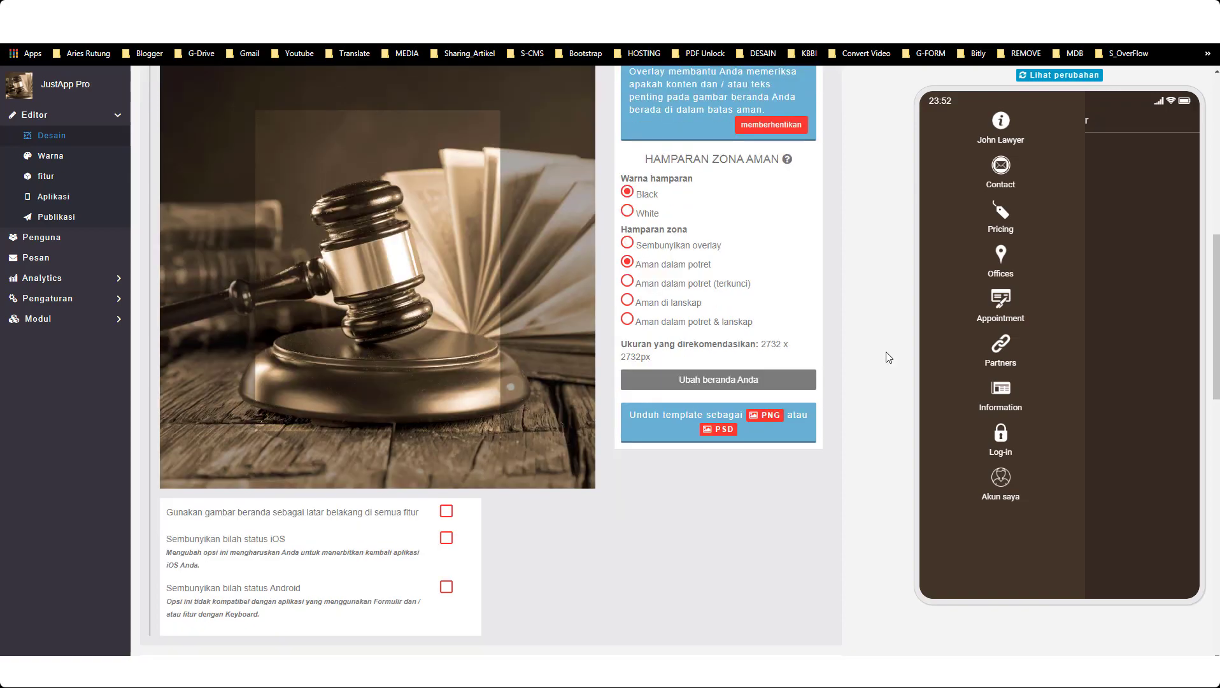
pyautogui.scroll(-2, 889, 357)
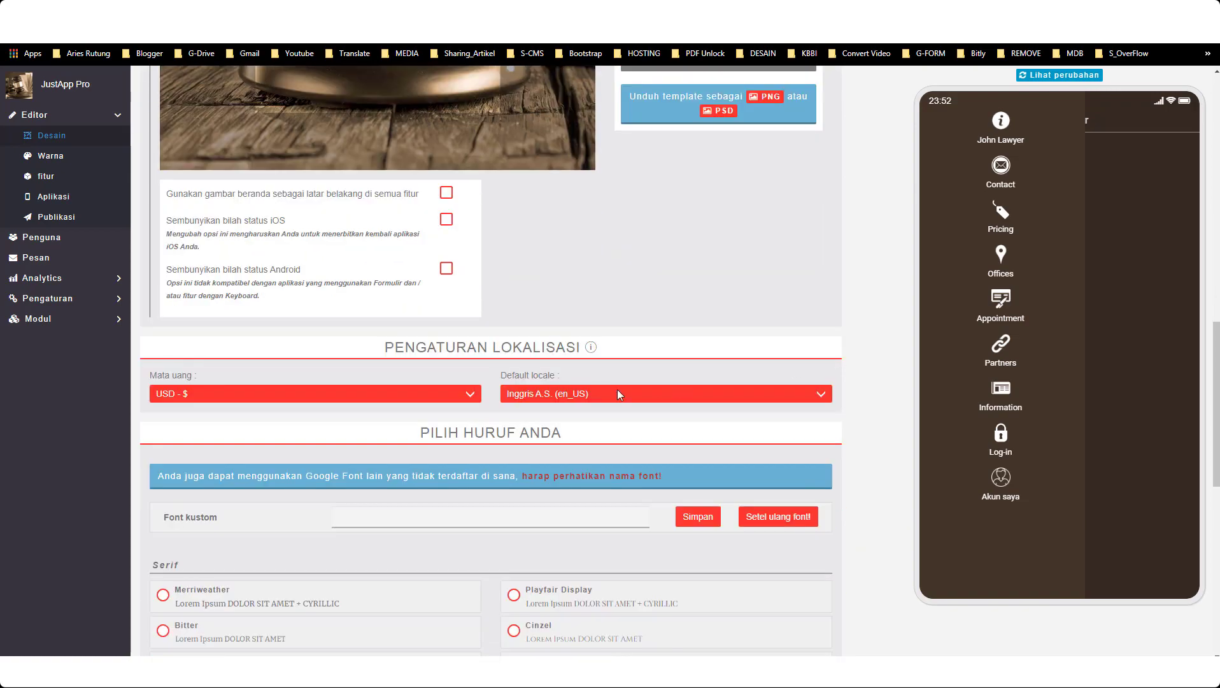
pyautogui.click(468, 395)
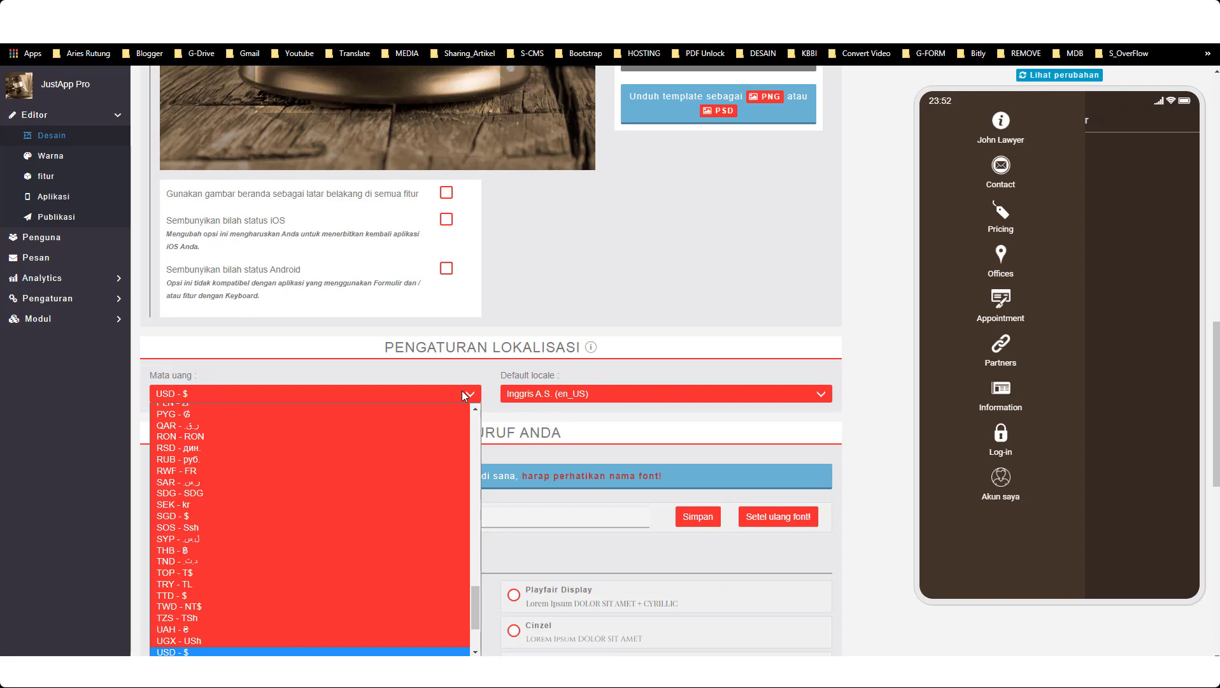
pyautogui.press('i')
pyautogui.press('Return')
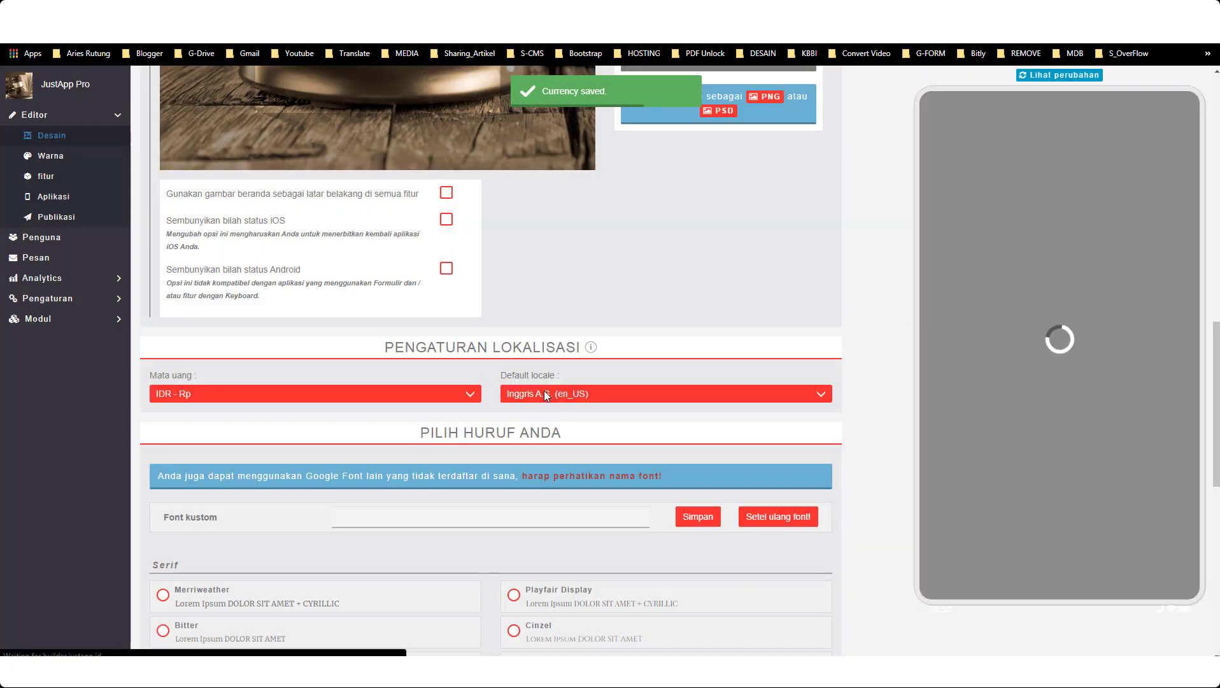
pyautogui.click(545, 393)
pyautogui.press('b')
pyautogui.press('Return')
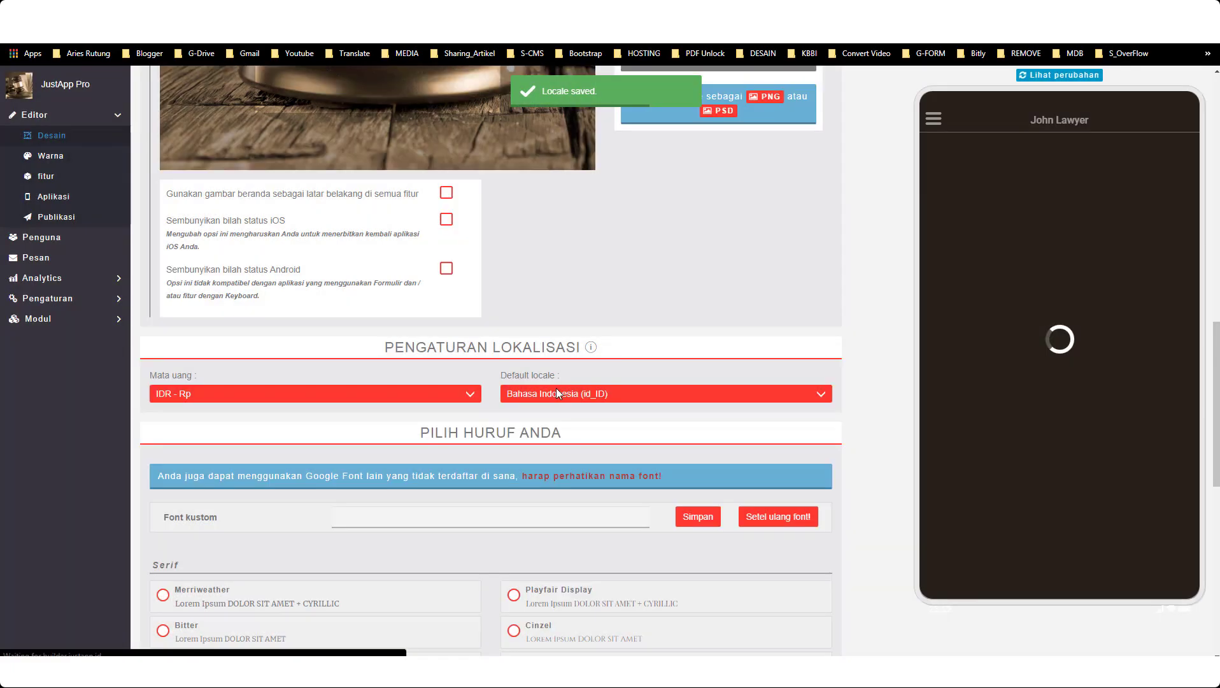
# - Look through the app fonts offered in the serif, sans serif, display, handwriting and monospace groups
pyautogui.scroll(-3, 387, 495)
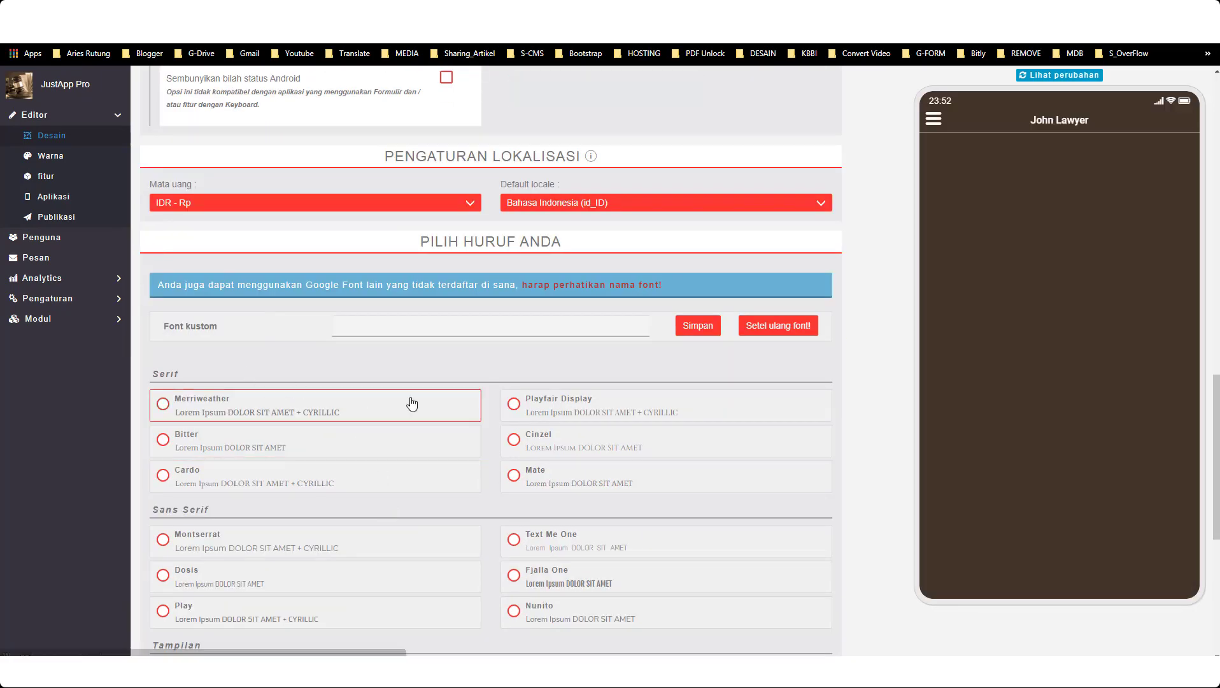
pyautogui.scroll(-1, 469, 431)
pyautogui.scroll(-2, 509, 554)
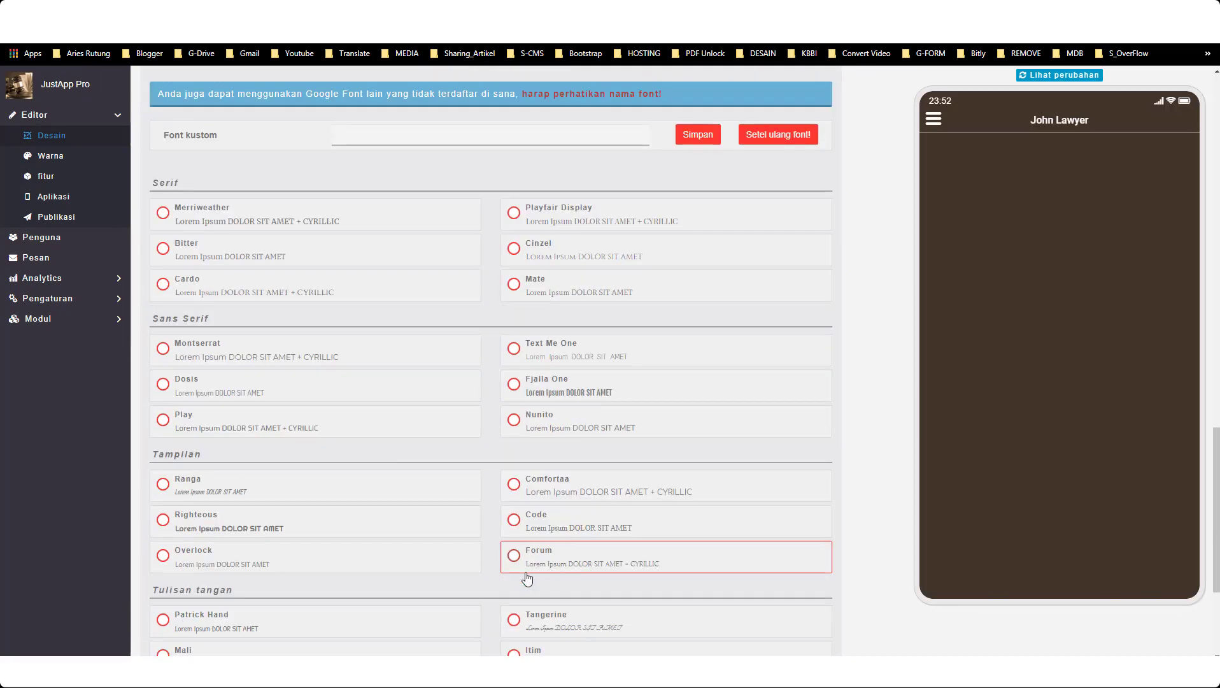
pyautogui.scroll(-4, 380, 546)
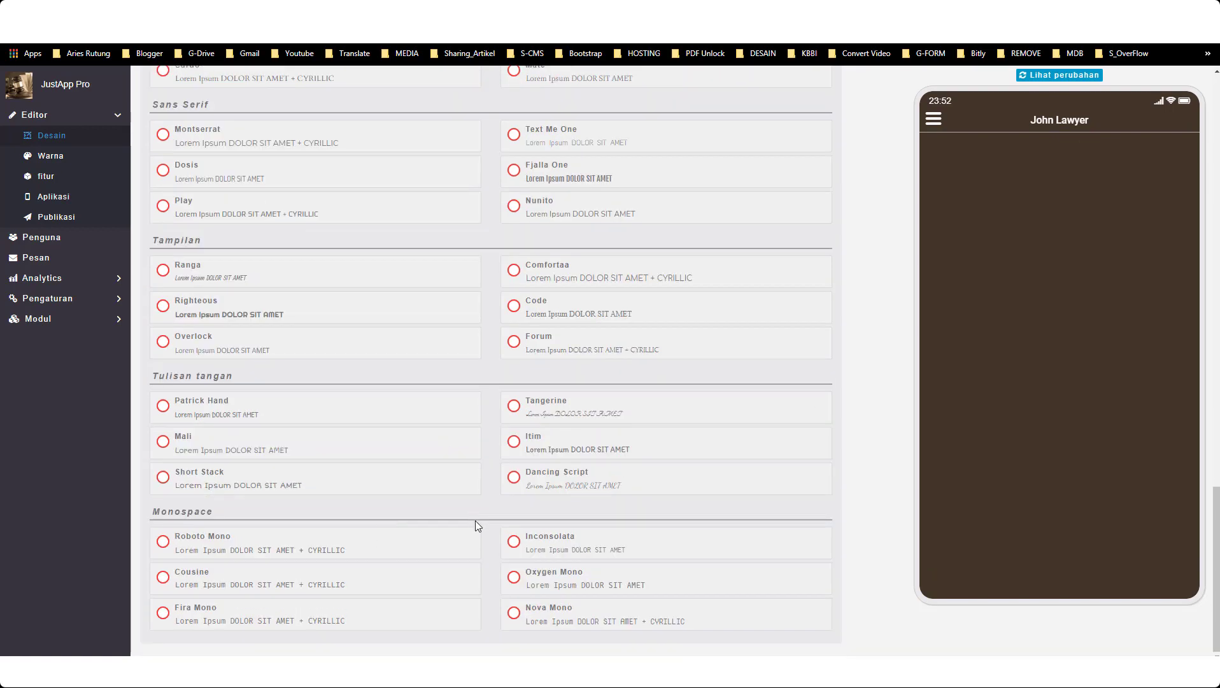
pyautogui.scroll(4, 549, 403)
pyautogui.scroll(15, 550, 403)
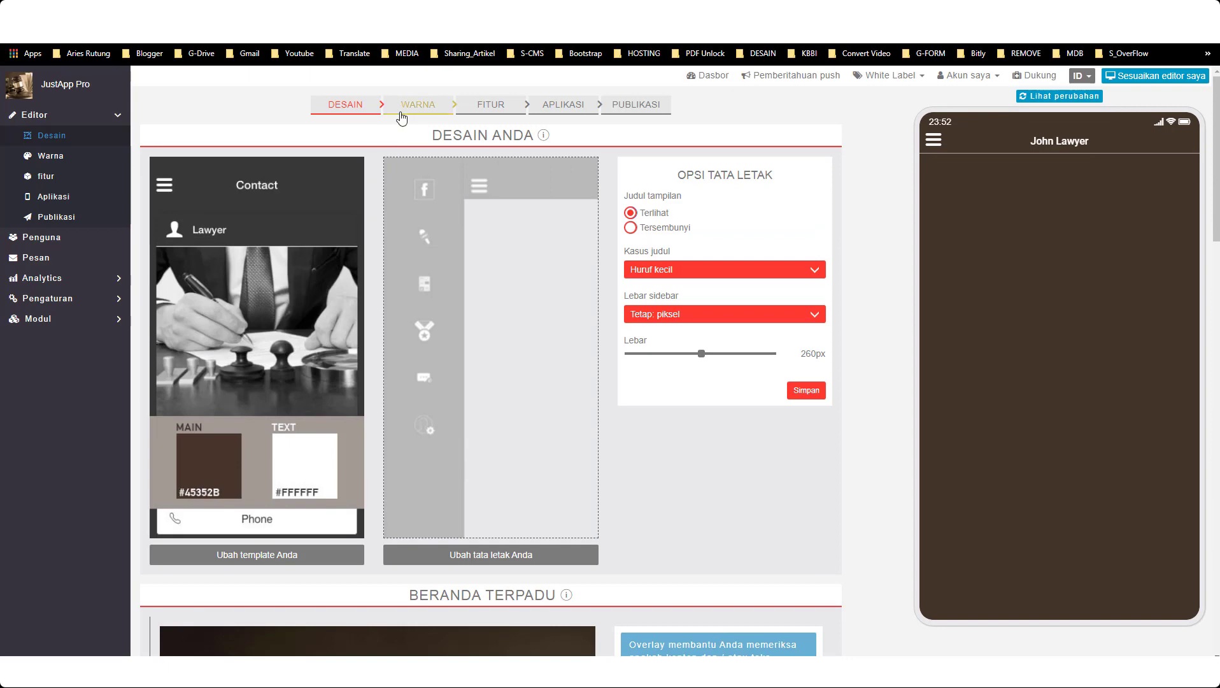
# - Go to the app's colour settings and set the general (Umum) background to white, rgba(255, 255, 255, 1)
pyautogui.click(432, 117)
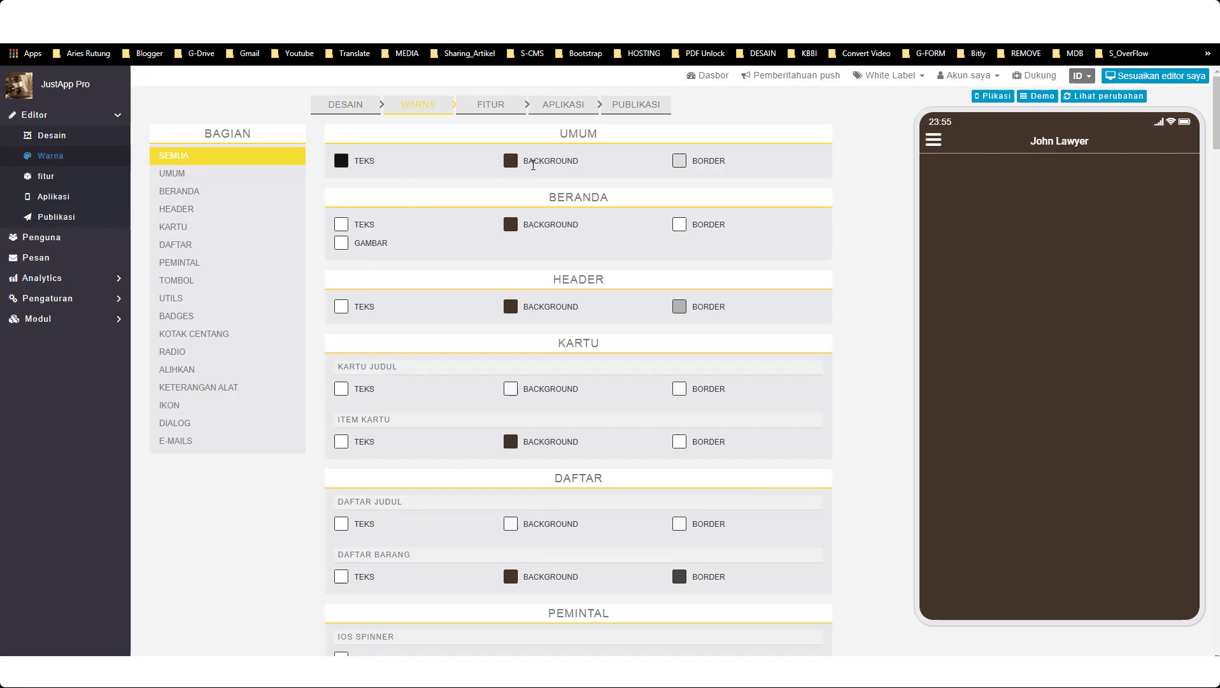
pyautogui.click(511, 162)
pyautogui.moveTo(518, 191); pyautogui.dragTo(485, 149)
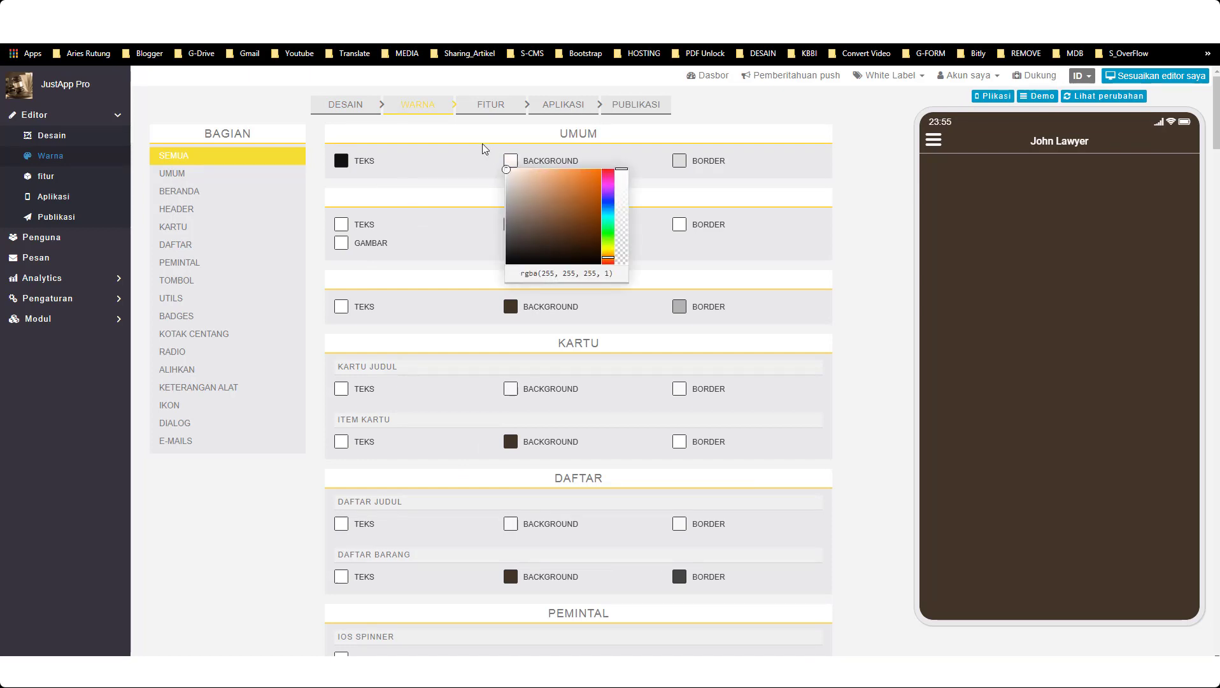
# - Set the general (Umum) text colour to dark grey, rgba(84, 84, 84, 1), and copy that colour value
pyautogui.click(342, 161)
pyautogui.moveTo(337, 258); pyautogui.dragTo(332, 233)
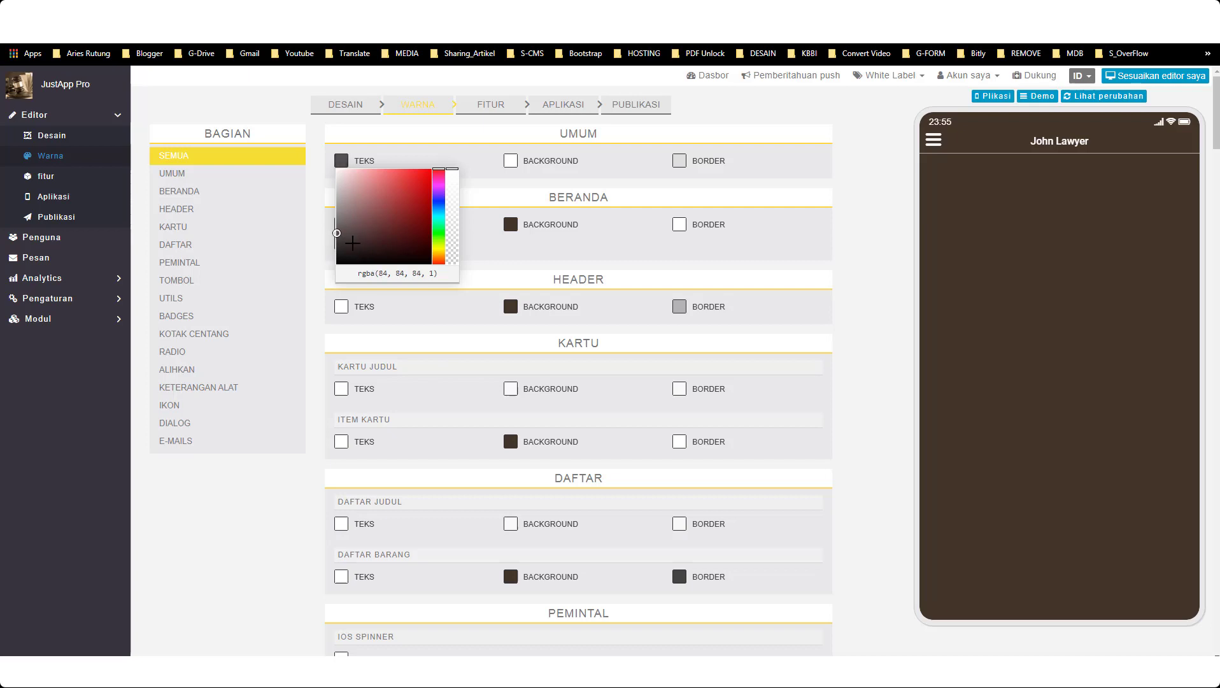
pyautogui.tripleClick(409, 274)
pyautogui.hotkey('ctrl', 'c')
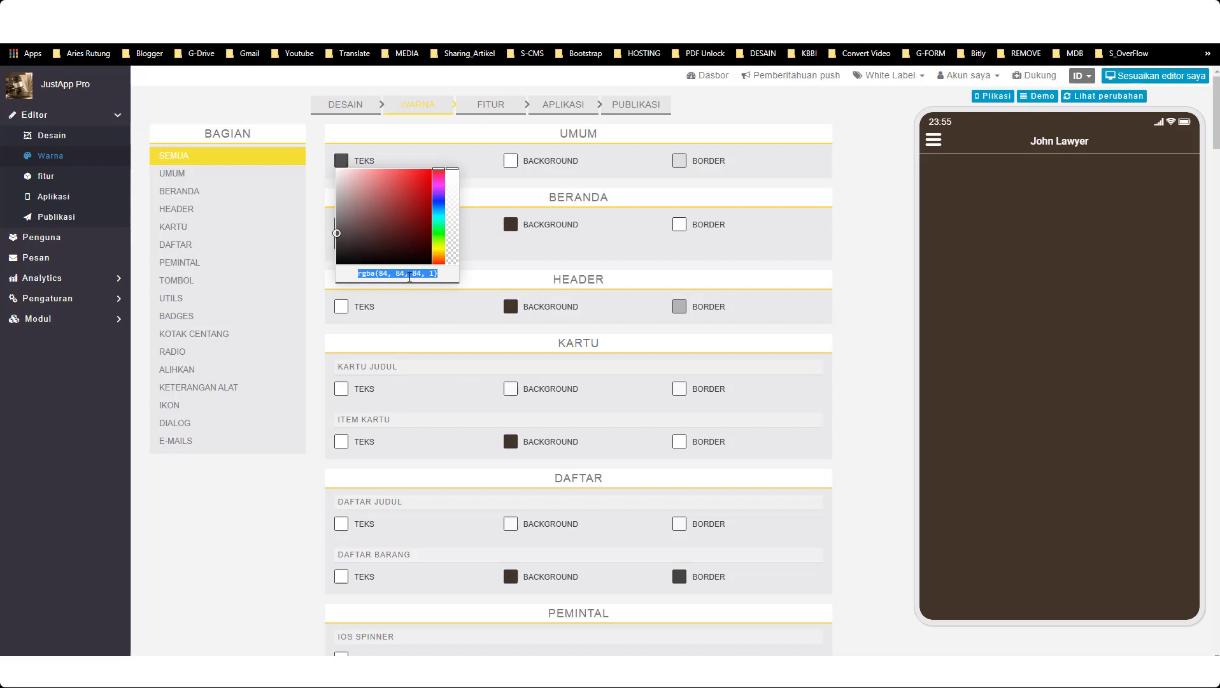
pyautogui.click(504, 258)
# - Apply the copied colour rgba(84, 84, 84, 1) to the home page (Beranda) text and image colours
pyautogui.click(340, 226)
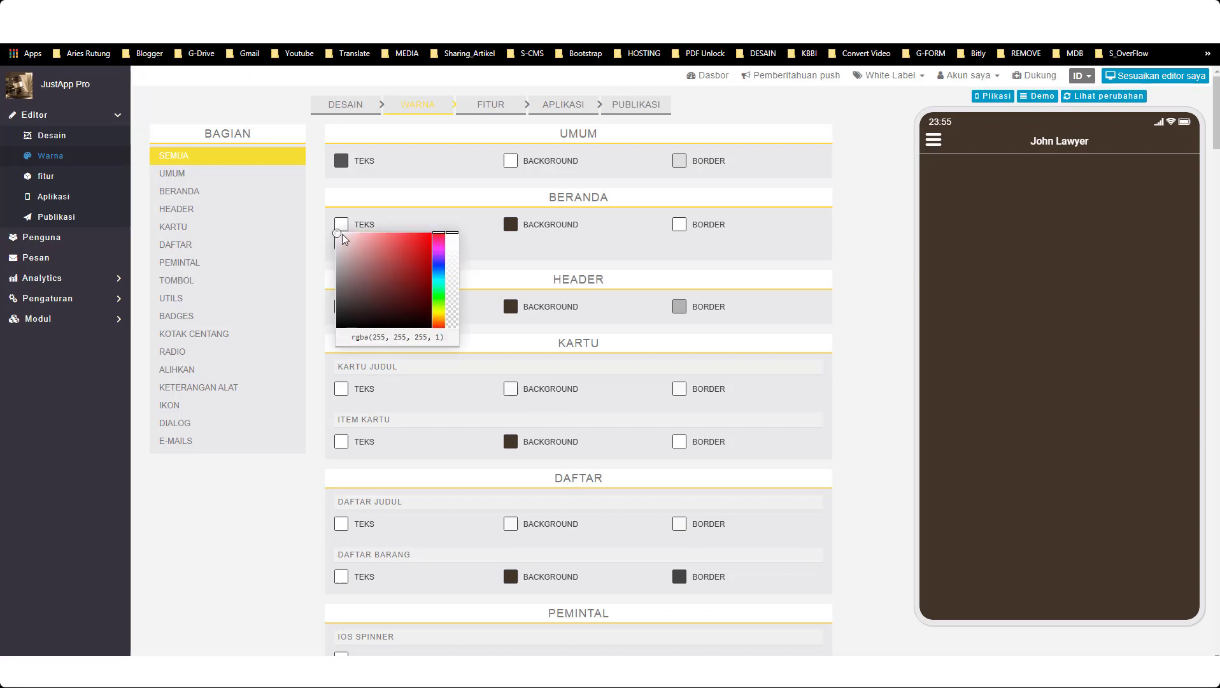
pyautogui.tripleClick(360, 338)
pyautogui.hotkey('ctrl', 'v')
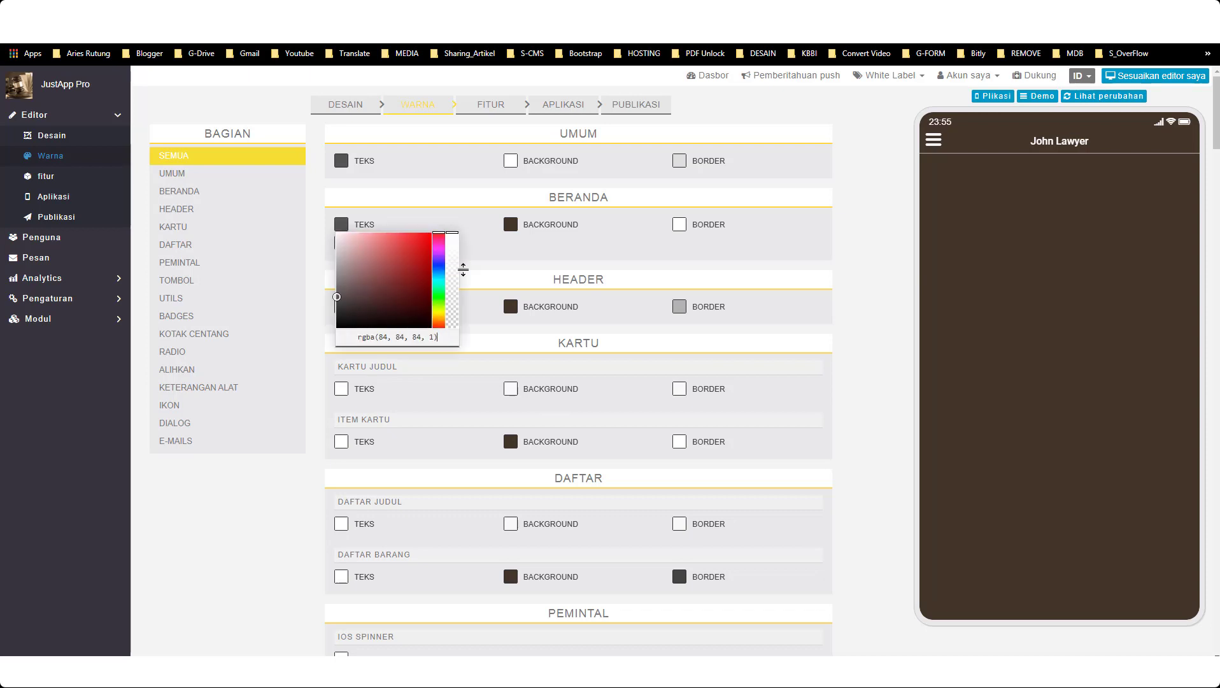
pyautogui.click(436, 261)
pyautogui.click(342, 244)
pyautogui.tripleClick(388, 355)
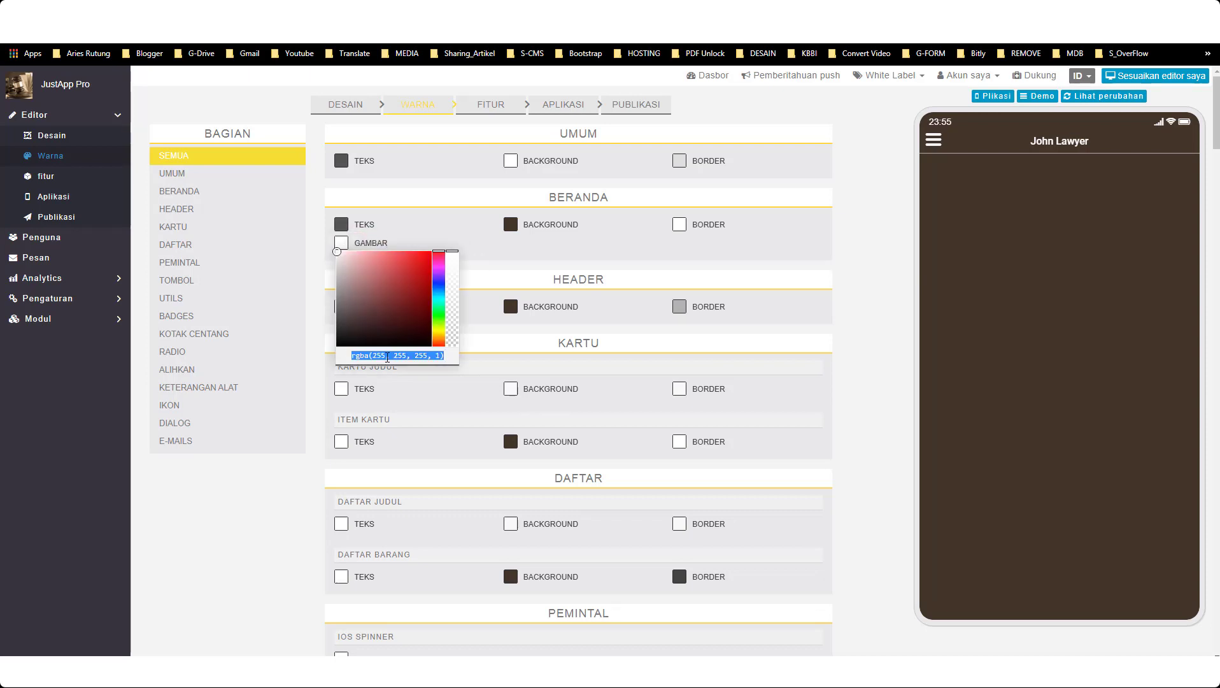
pyautogui.hotkey('ctrl', 'v')
pyautogui.click(482, 340)
# - Apply the copied colour rgba(84, 84, 84, 1) to the header text
pyautogui.click(341, 306)
pyautogui.tripleClick(357, 418)
pyautogui.hotkey('ctrl', 'v')
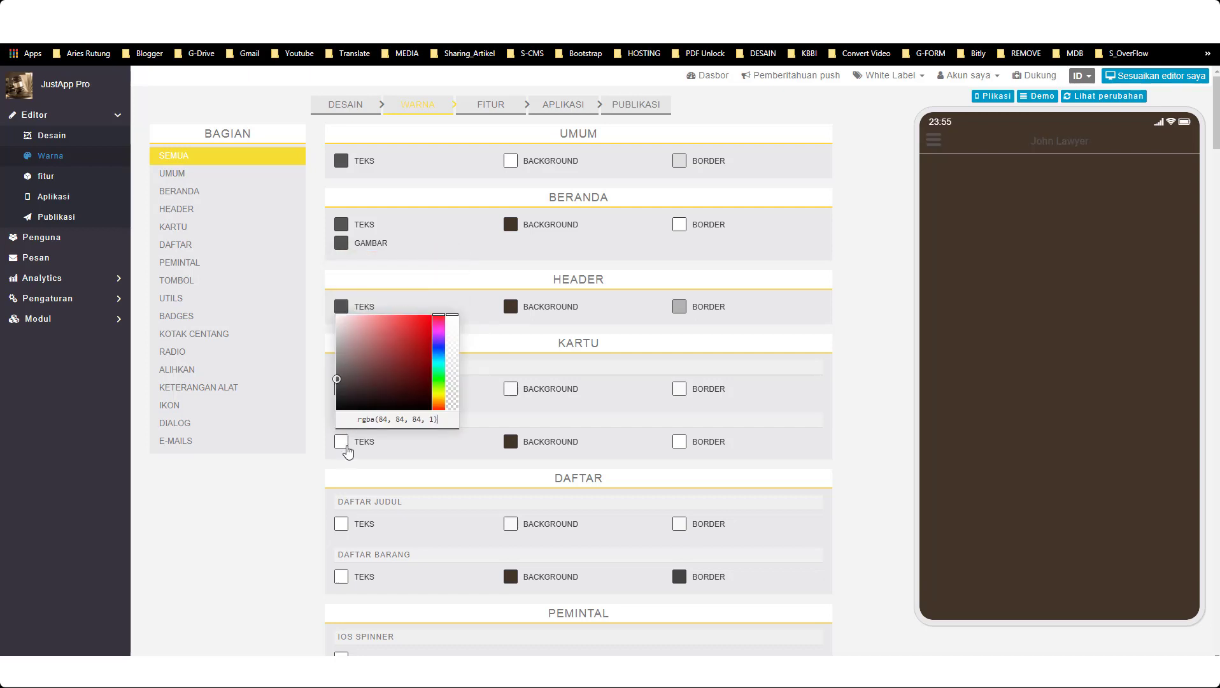
pyautogui.click(482, 295)
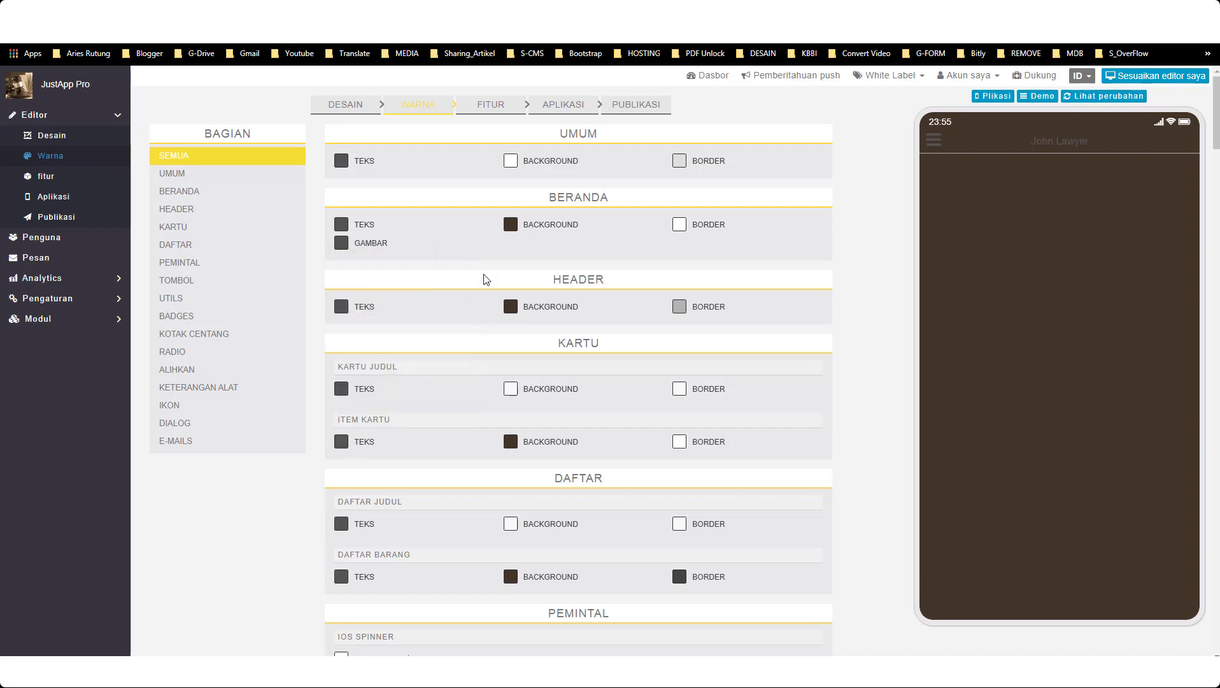
# - Set the home page (Beranda) and header backgrounds to white, rgba(255, 255, 255, 1)
pyautogui.click(513, 230)
pyautogui.moveTo(527, 255); pyautogui.dragTo(474, 212)
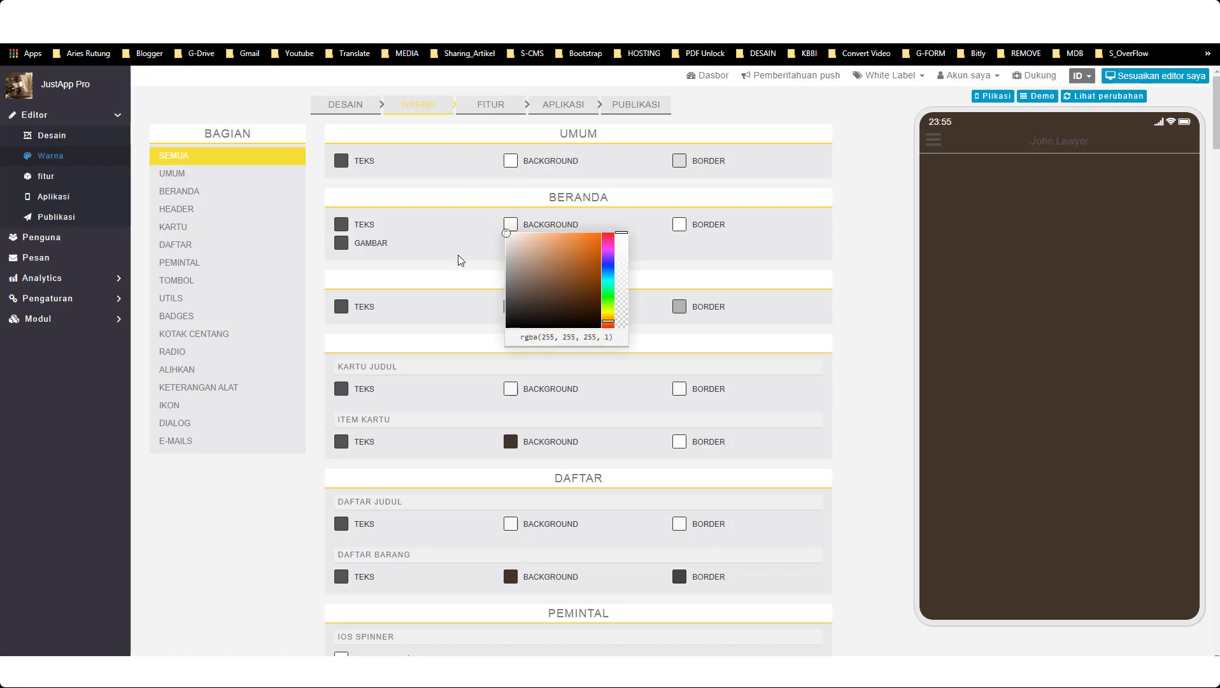
pyautogui.click(460, 257)
pyautogui.click(515, 311)
pyautogui.moveTo(524, 357); pyautogui.dragTo(491, 300)
pyautogui.click(796, 408)
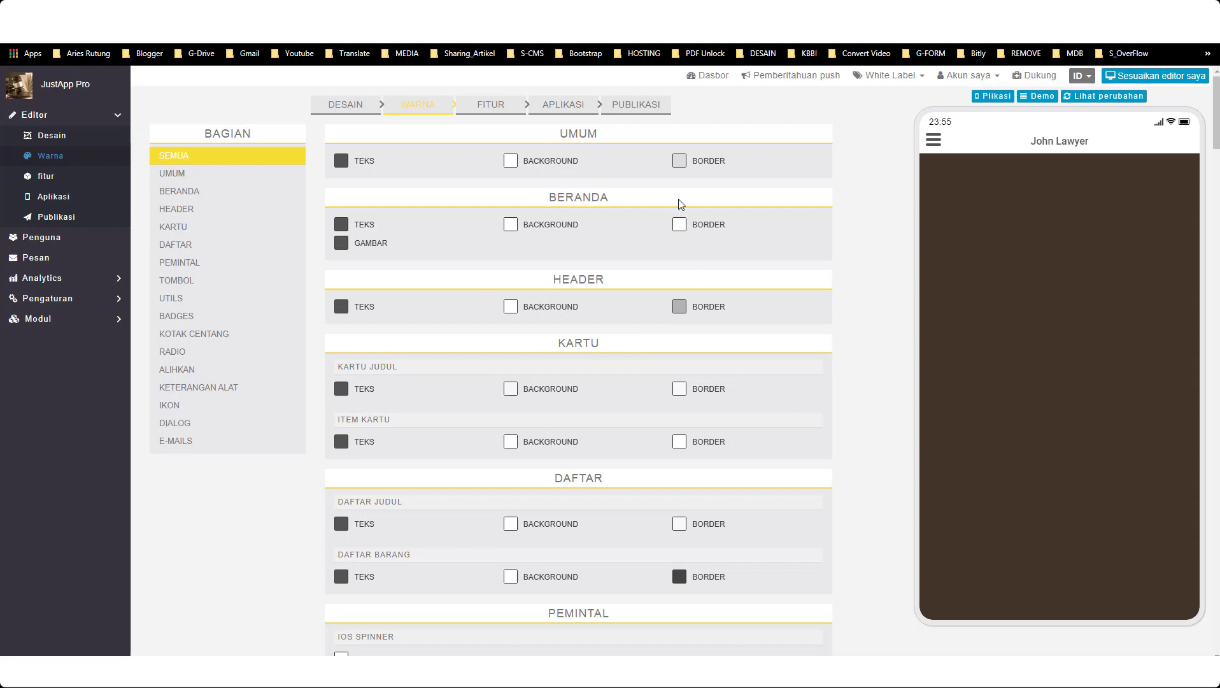
# - Make the general (Umum) and home page (Beranda) border colours fully transparent
pyautogui.click(679, 161)
pyautogui.moveTo(787, 220); pyautogui.dragTo(788, 326)
pyautogui.click(836, 298)
pyautogui.click(679, 227)
pyautogui.click(883, 376)
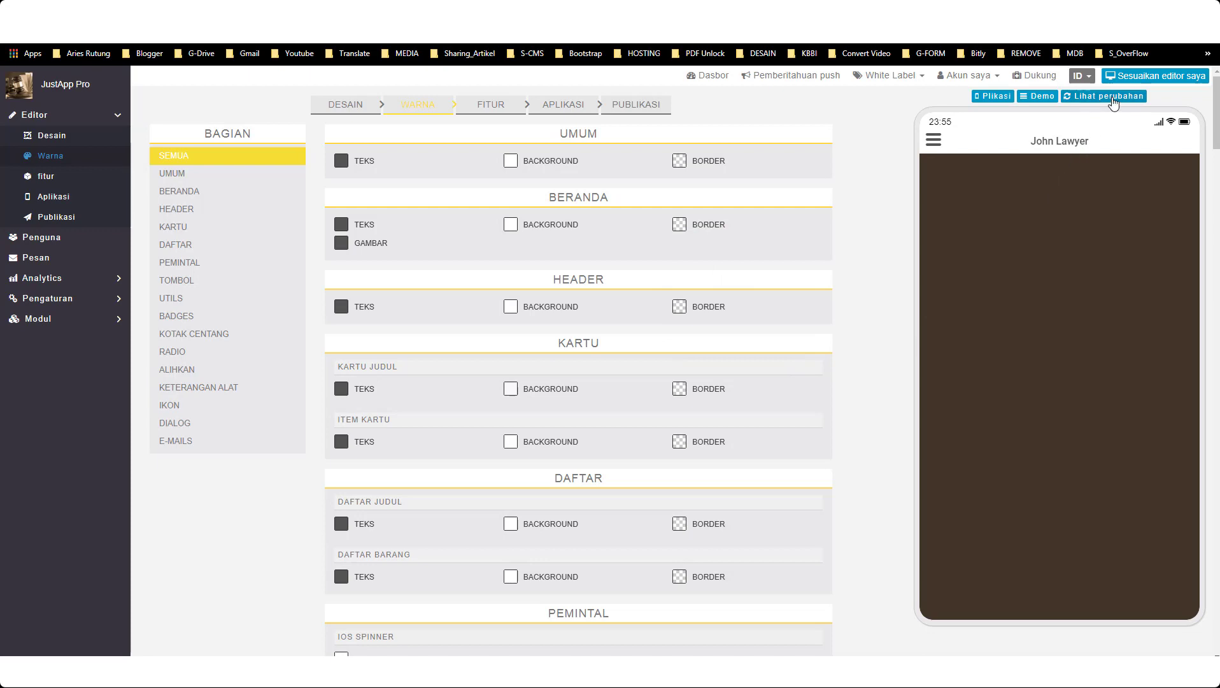
# - Refresh the app preview with the new colours and check its navigation menu
pyautogui.click(1113, 99)
pyautogui.click(932, 142)
pyautogui.click(1137, 159)
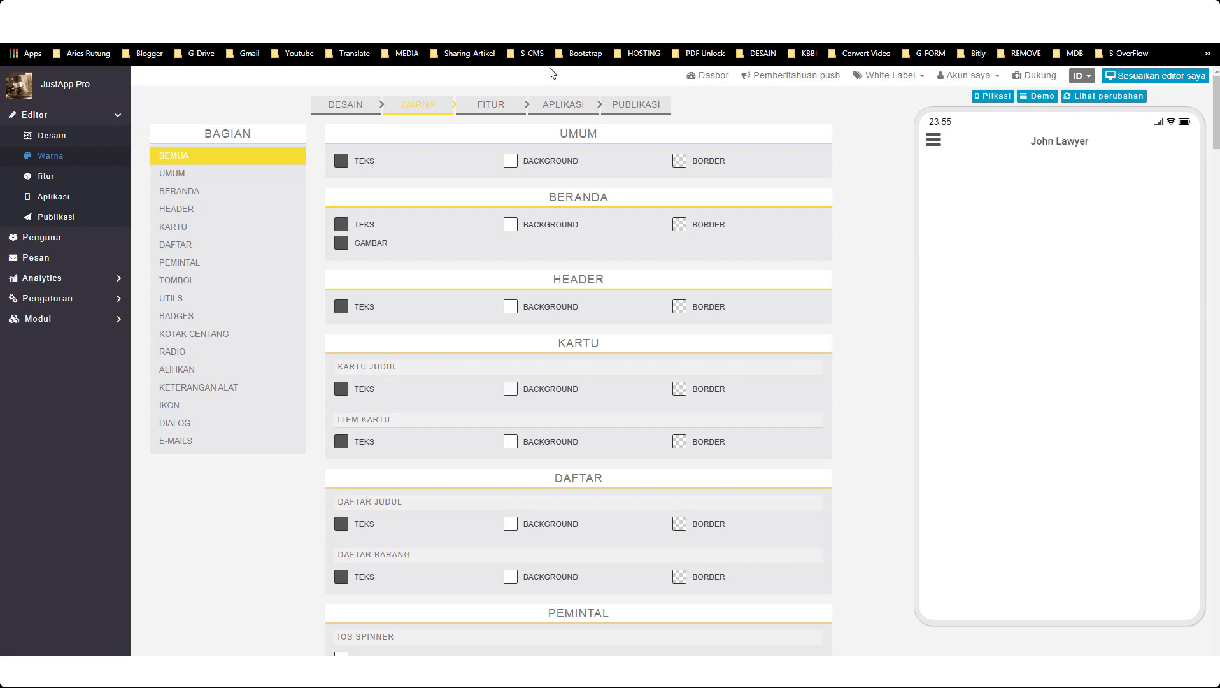
# - Go to the app's features (Fitur), delete every existing page except Akun Saya, and reload the editor
pyautogui.click(500, 108)
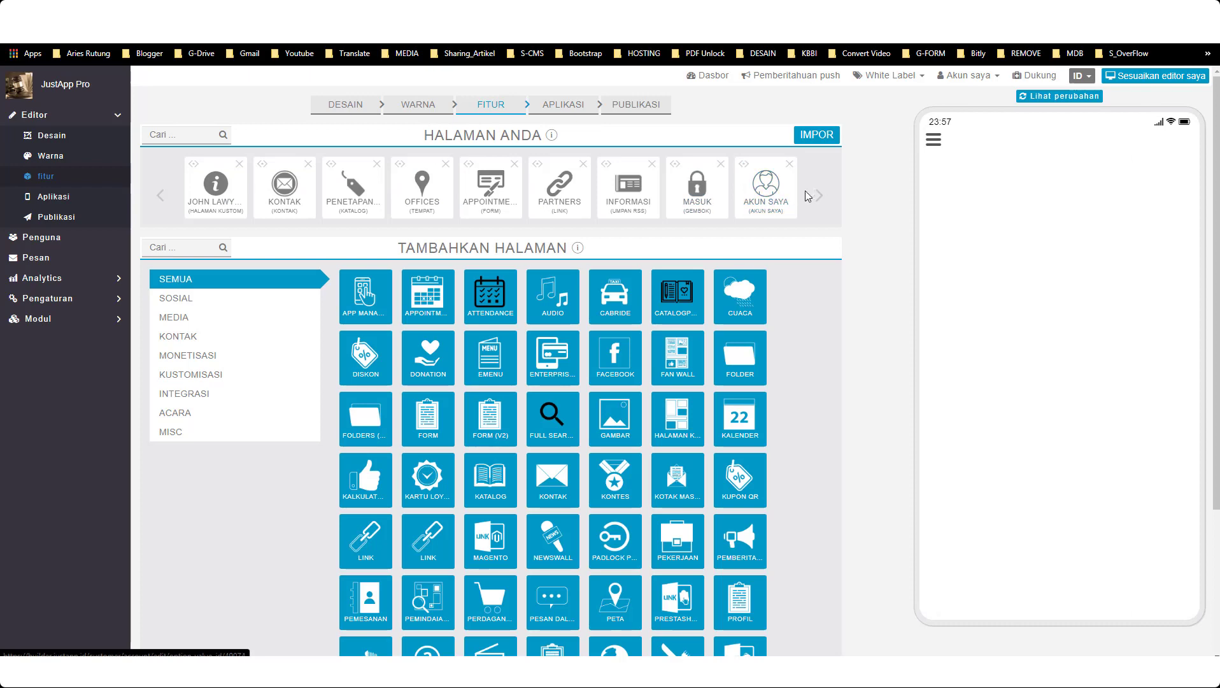
pyautogui.click(239, 167)
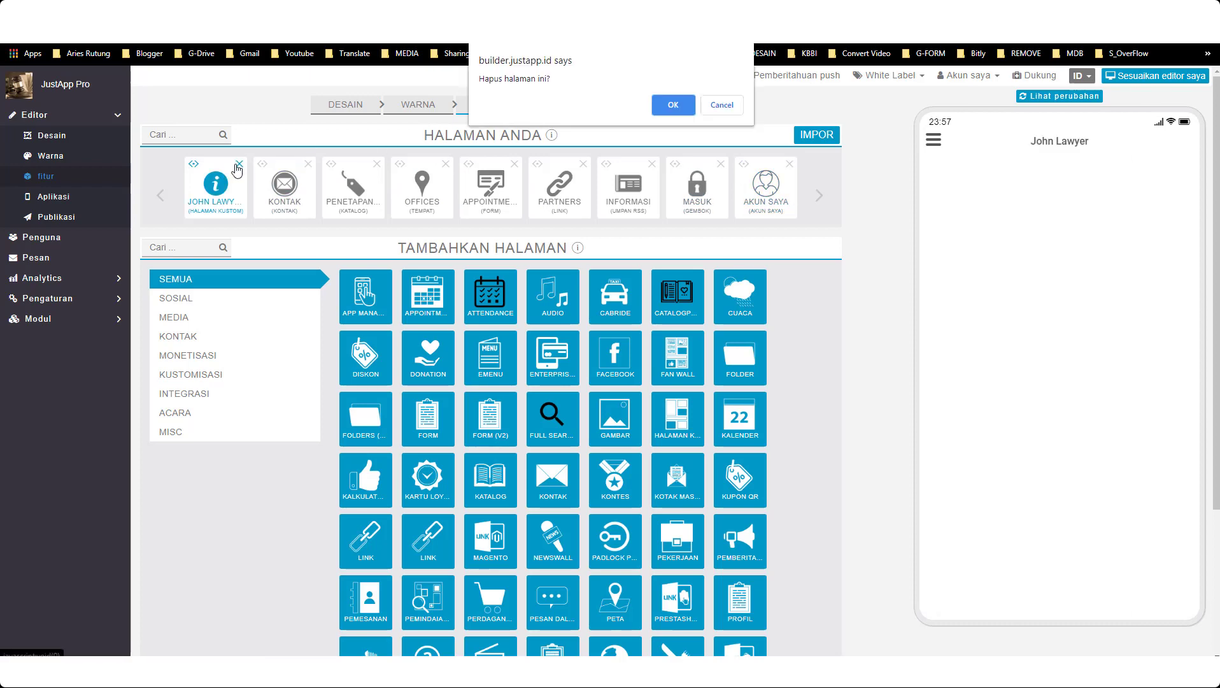
pyautogui.press('Return')
pyautogui.click(239, 167)
pyautogui.press('Return')
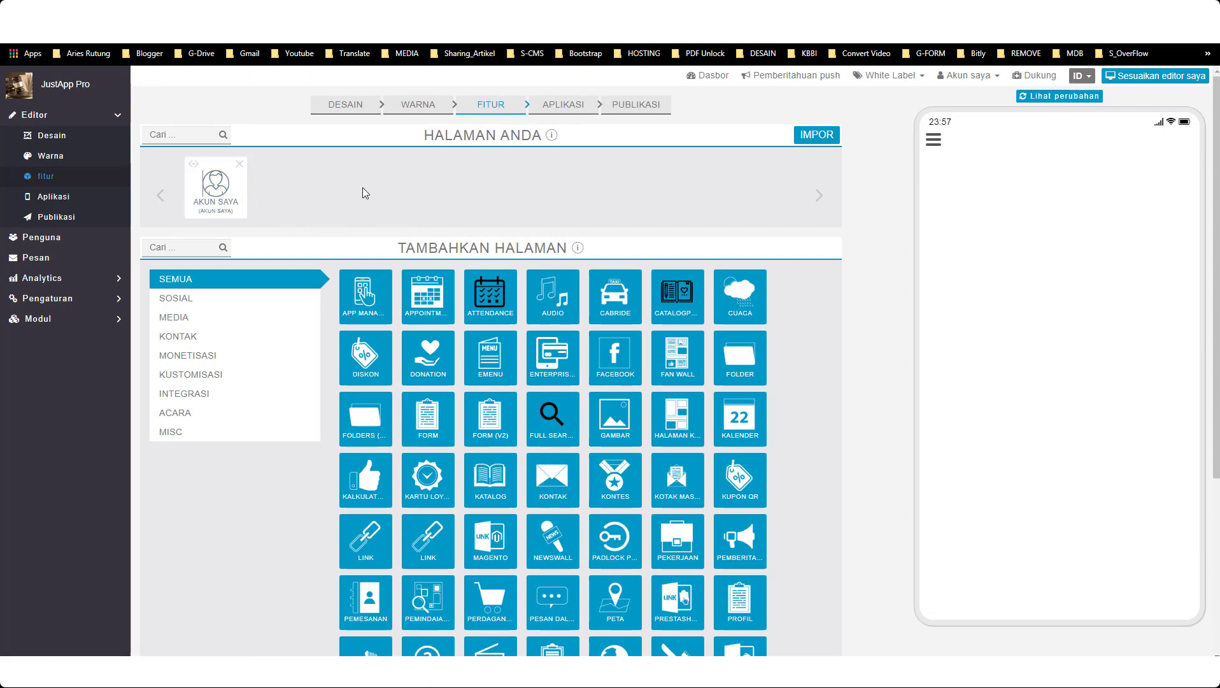
pyautogui.click(60, 31)
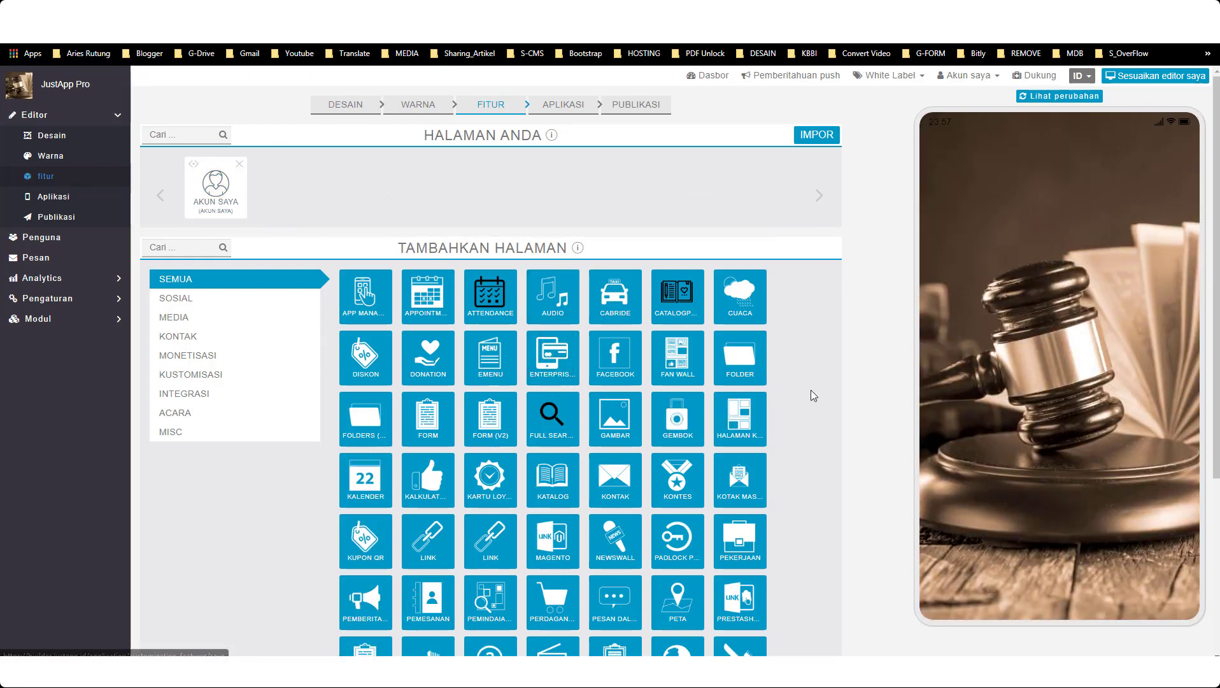
# - Add Property Listing, Pemberitahuan Push and Diskon pages, and order the pages as Property Listing, Diskon, Pemberitahuan Push, Akun Saya
pyautogui.scroll(-2, 834, 412)
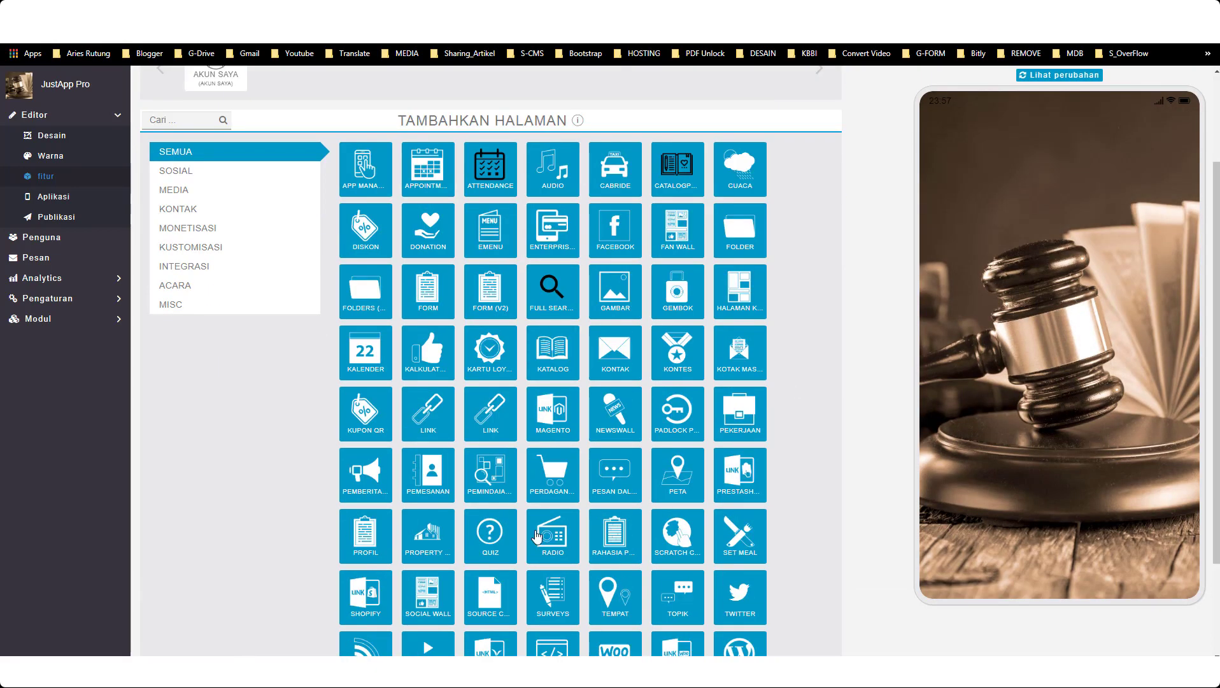
pyautogui.click(420, 549)
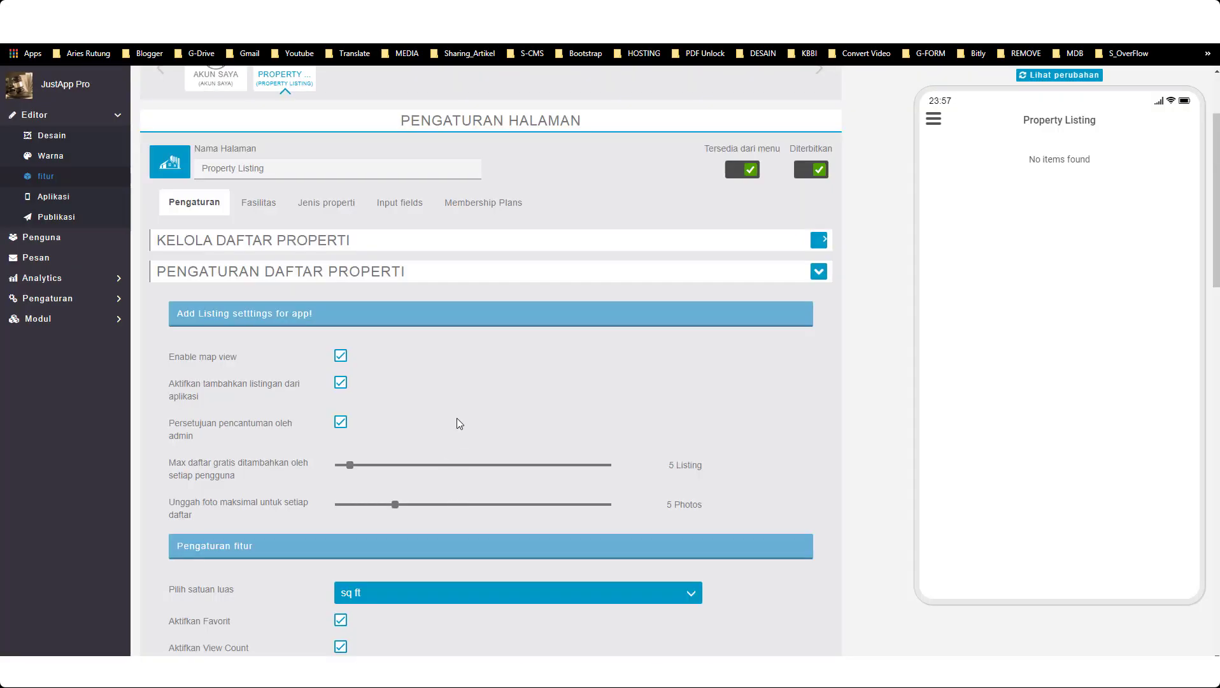
pyautogui.scroll(-15, 456, 418)
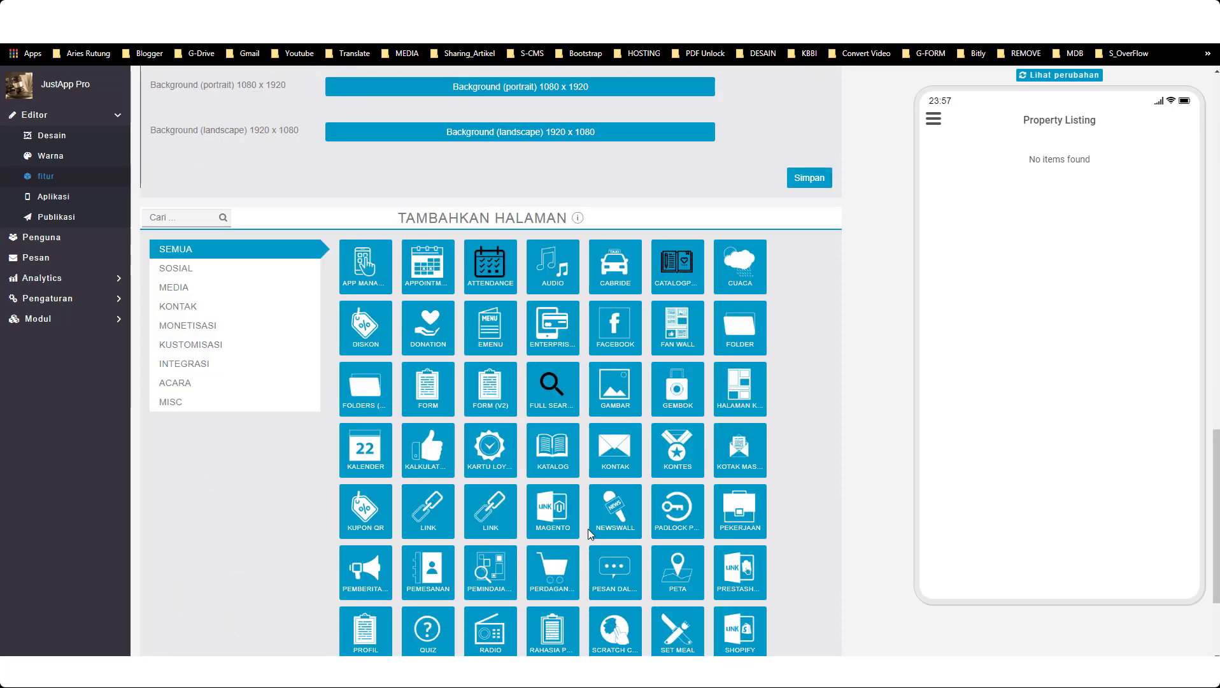
pyautogui.scroll(-1, 363, 471)
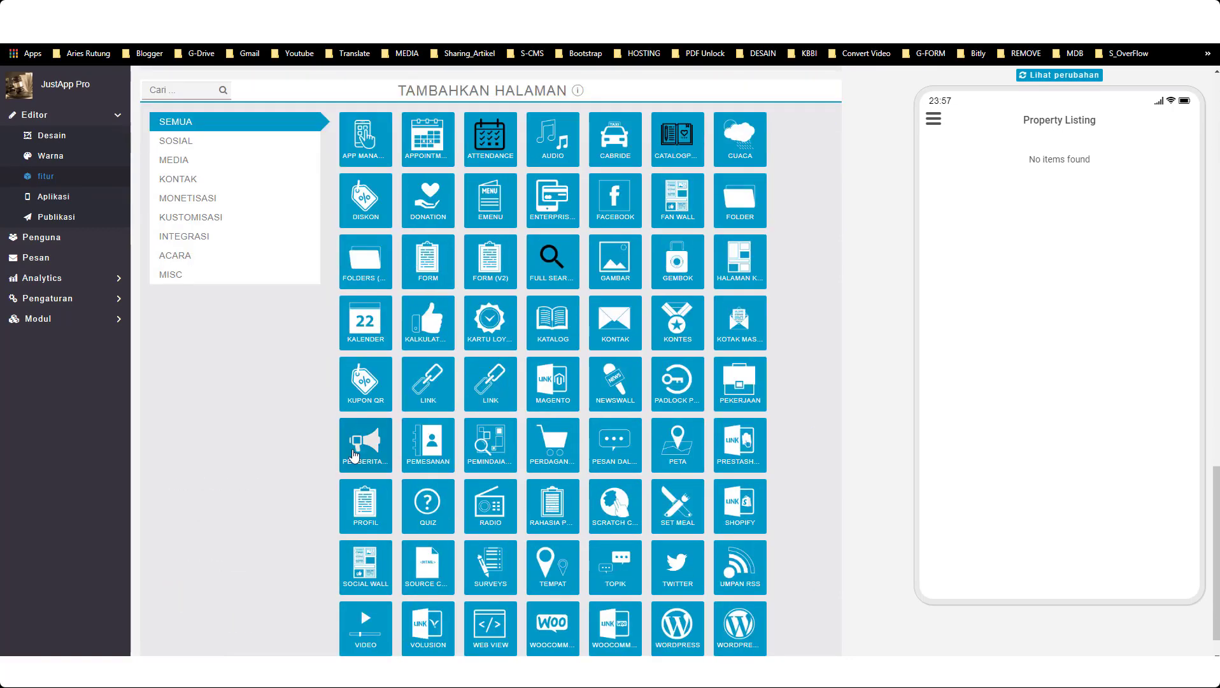
pyautogui.click(357, 451)
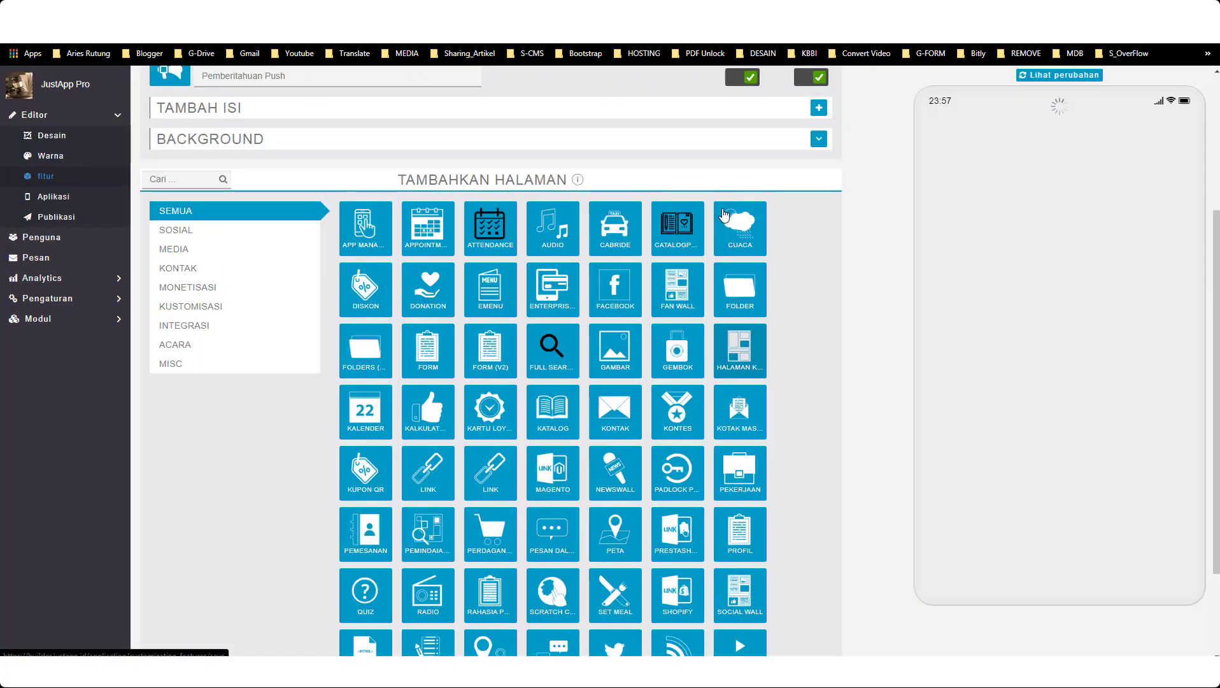
pyautogui.click(364, 288)
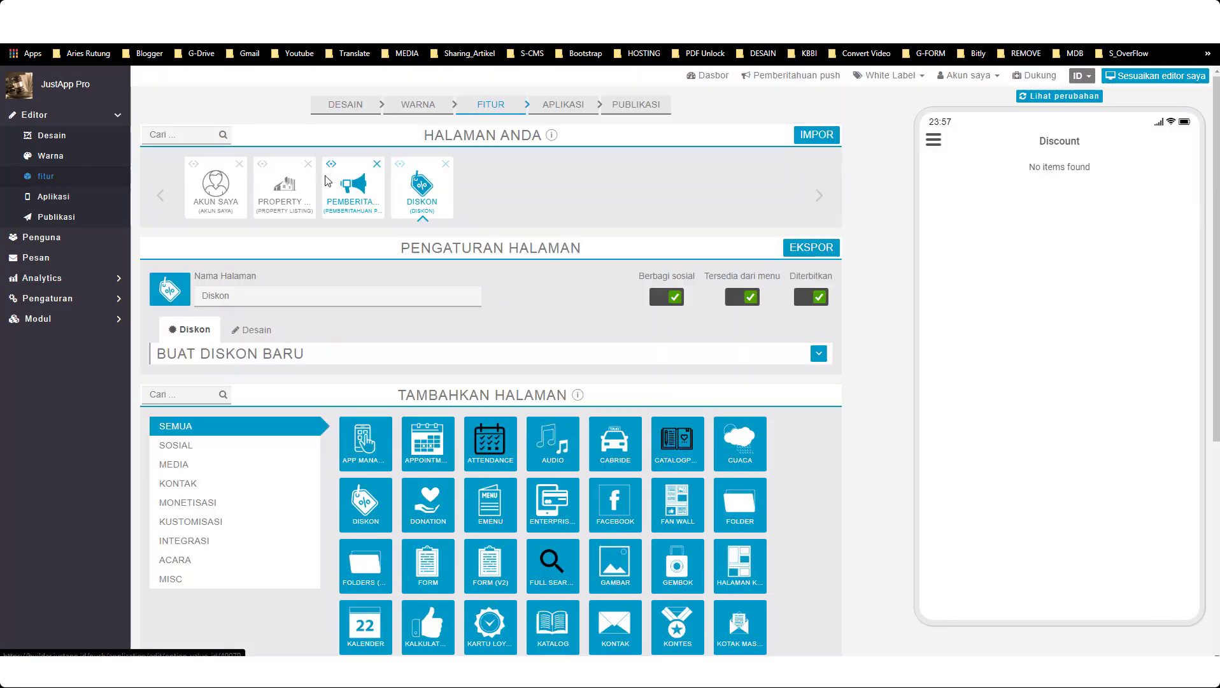
pyautogui.moveTo(194, 166); pyautogui.dragTo(442, 174)
pyautogui.moveTo(270, 170); pyautogui.dragTo(344, 178)
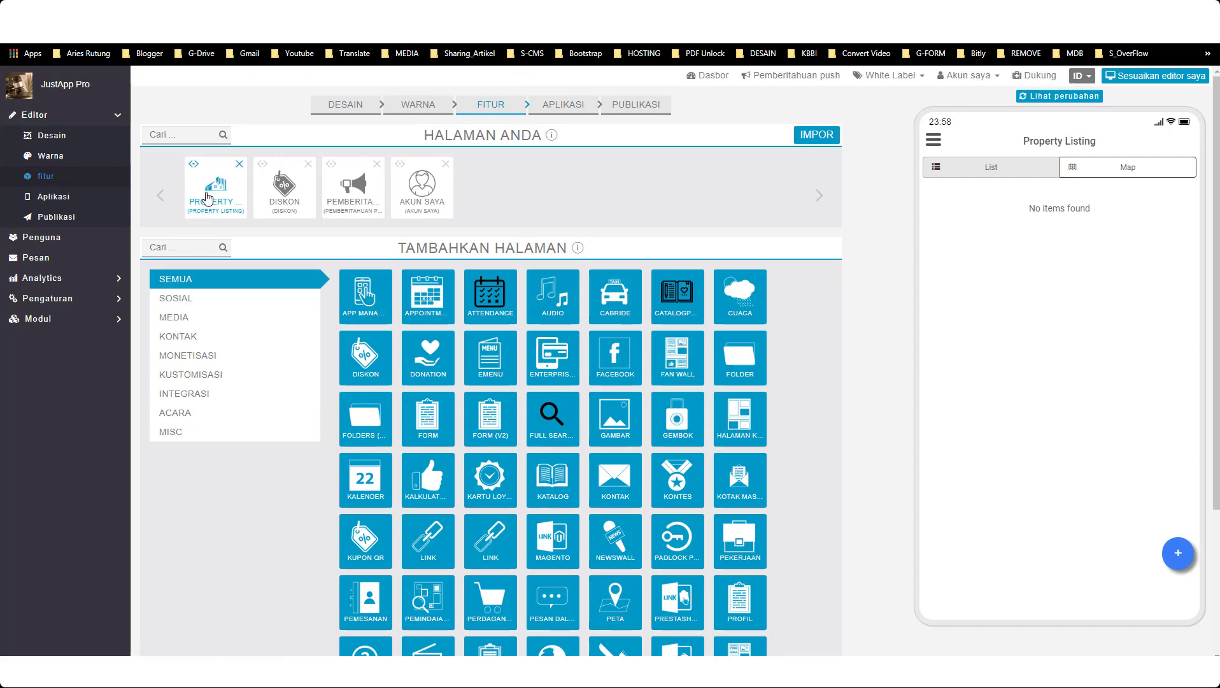
# - Rename the Property Listing page as Layanan
pyautogui.click(209, 197)
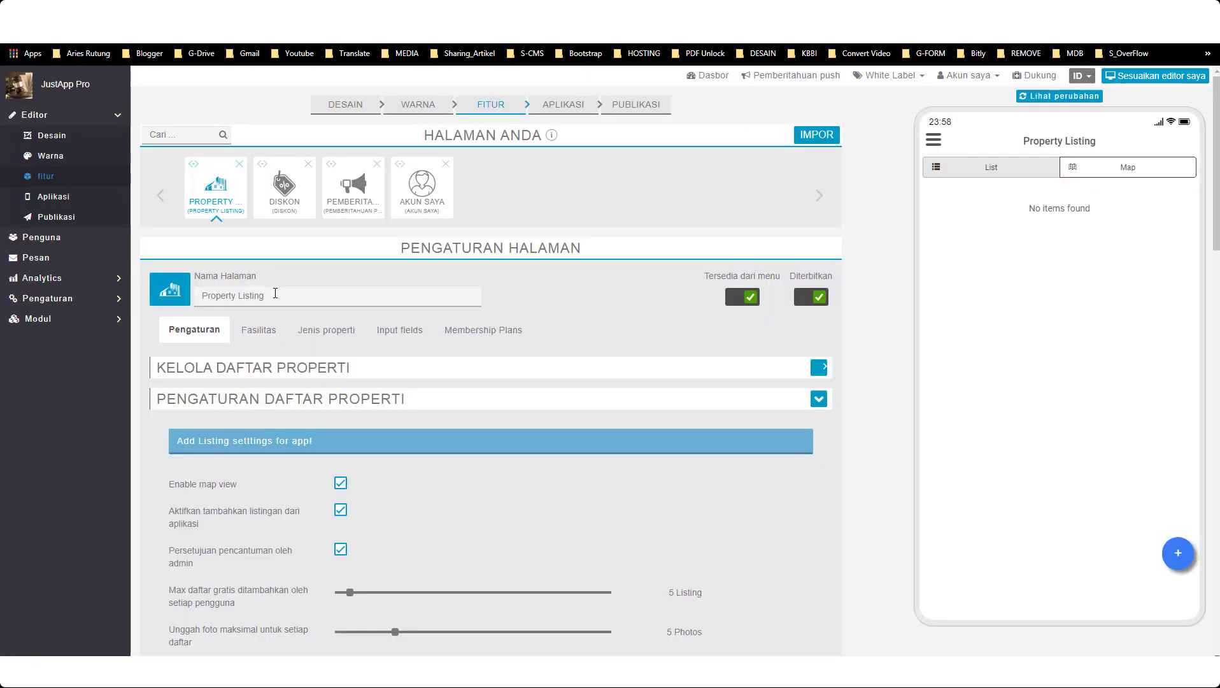
pyautogui.moveTo(276, 293); pyautogui.dragTo(191, 307)
pyautogui.write('Layanan')
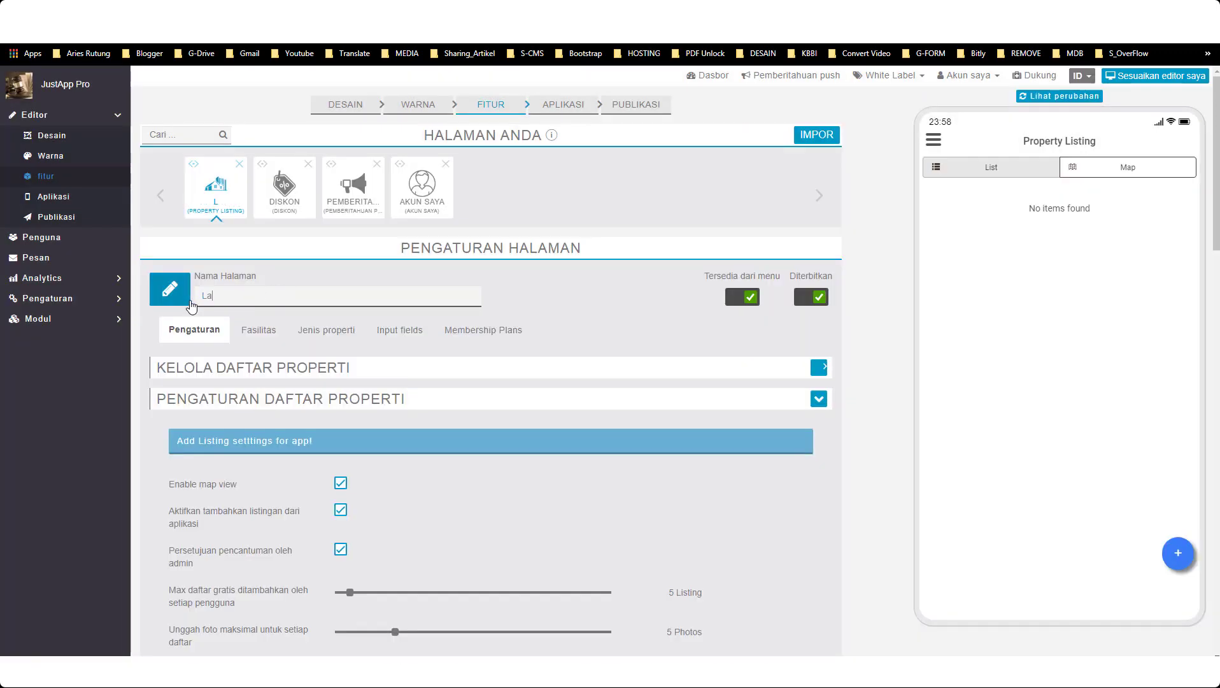
pyautogui.click(191, 307)
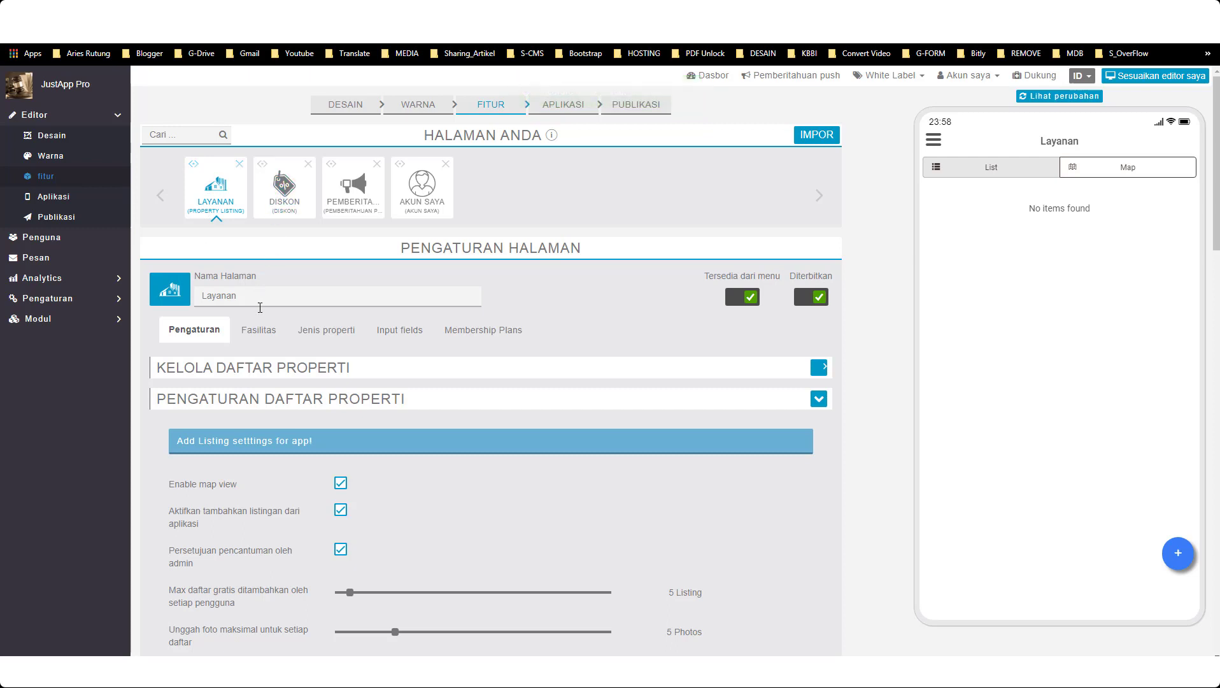
# - Set the area unit (Pilih satuan luas) in the Layanan page's feature settings to sq m
pyautogui.scroll(-2, 257, 306)
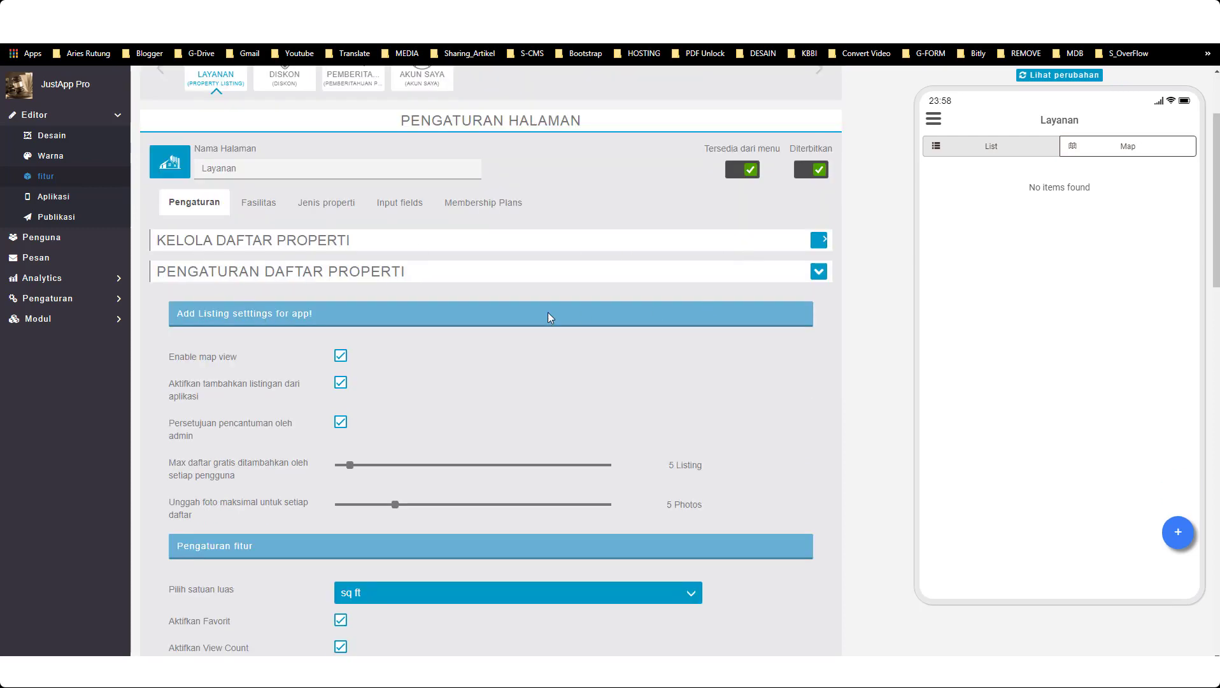
pyautogui.scroll(-1, 423, 340)
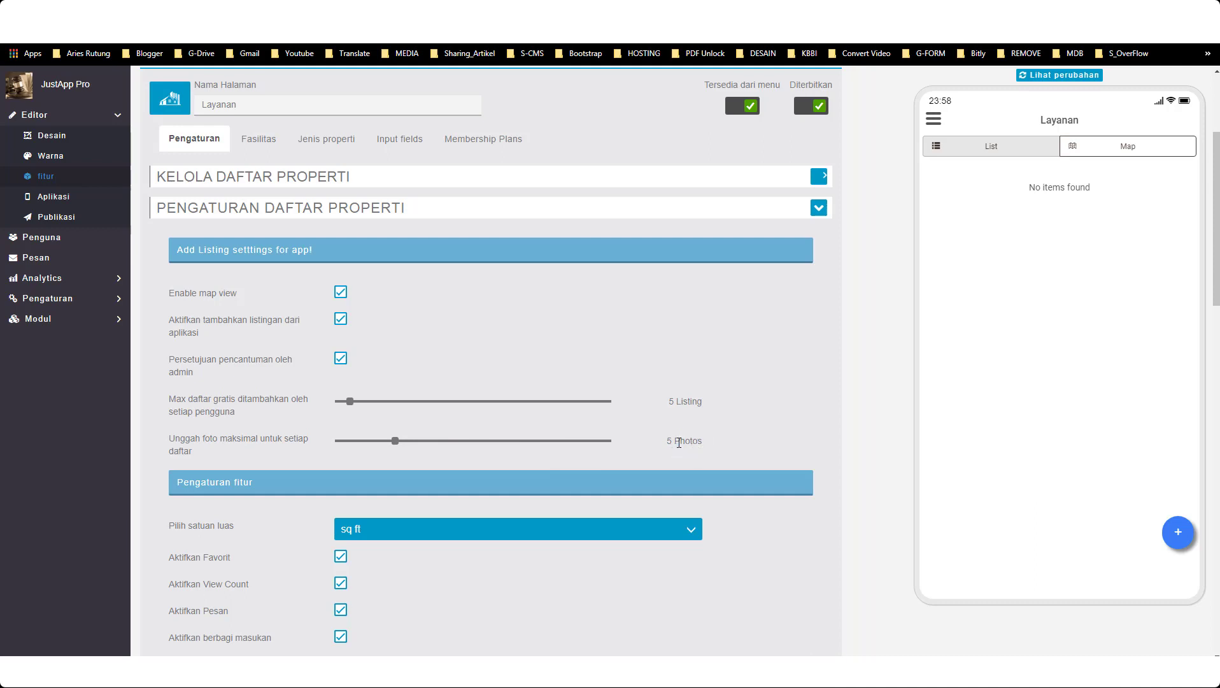
pyautogui.scroll(-2, 730, 437)
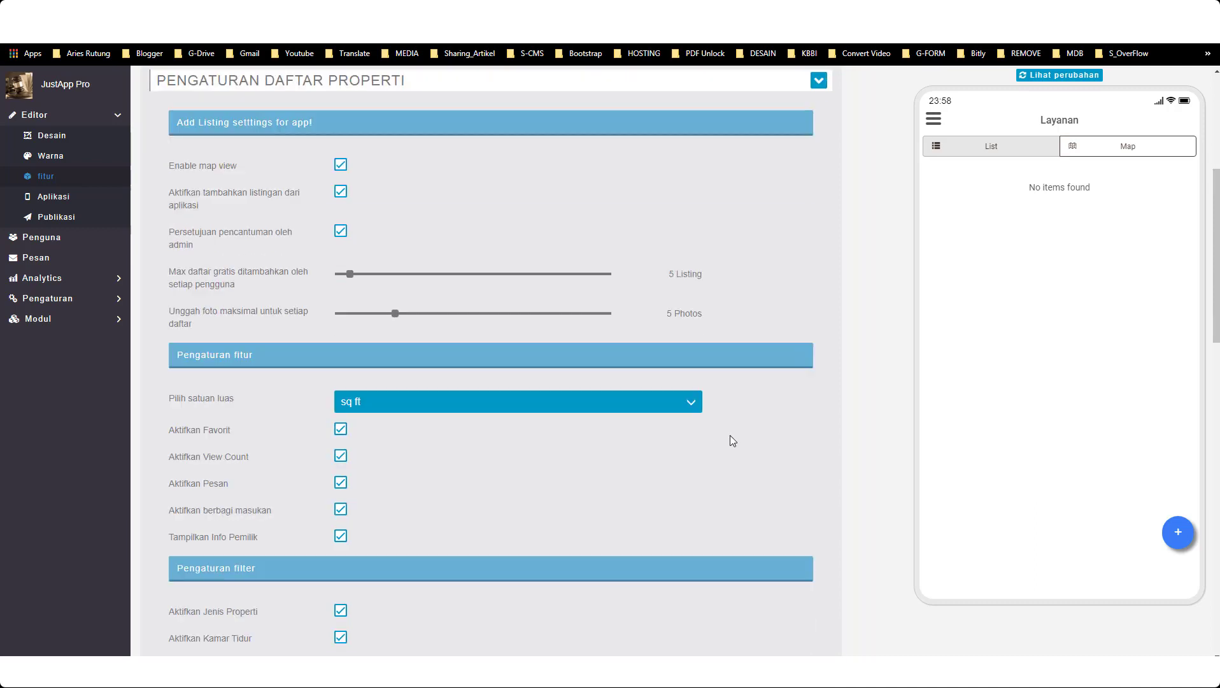
pyautogui.scroll(-1, 730, 440)
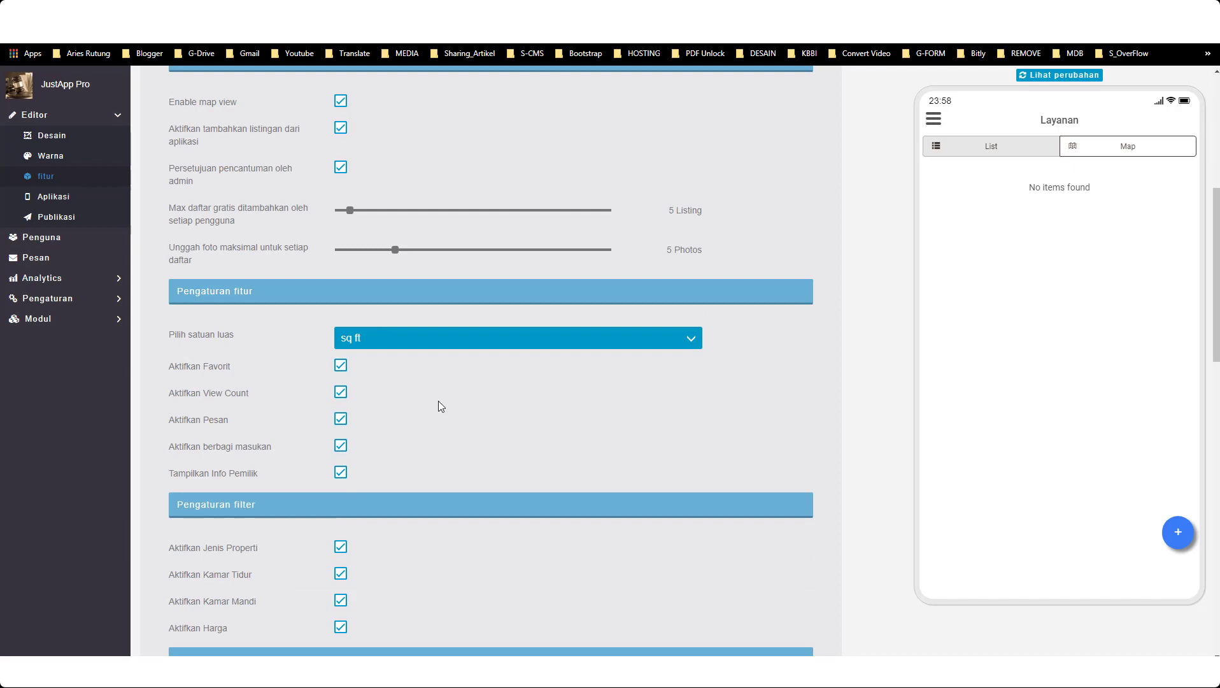
pyautogui.click(384, 336)
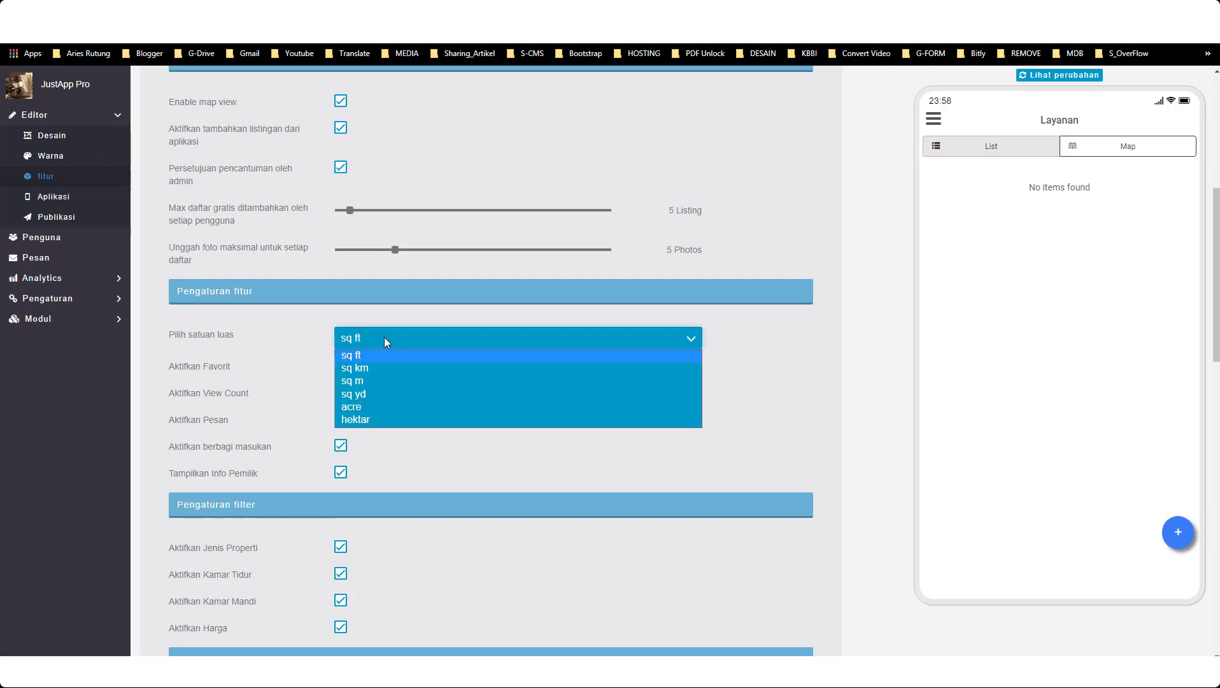
pyautogui.click(375, 386)
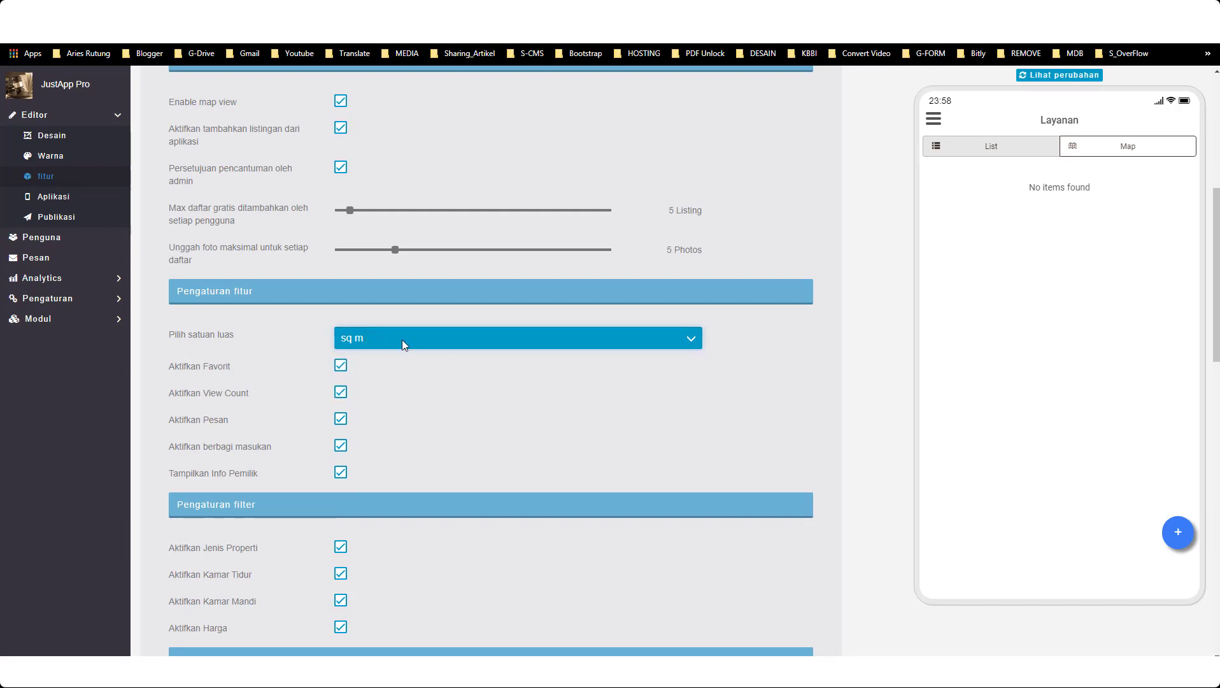
# - Fill in the admin email in the Layanan page's notification settings and submit the property listing settings
pyautogui.scroll(-3, 404, 341)
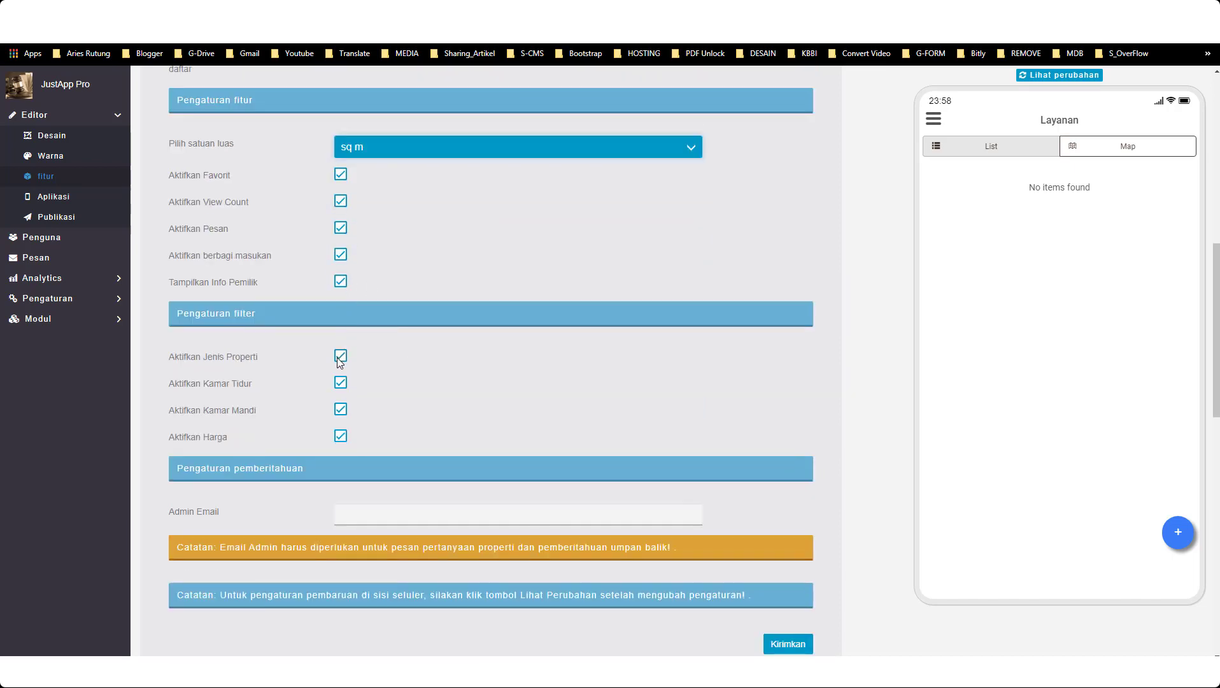
pyautogui.scroll(-1, 340, 361)
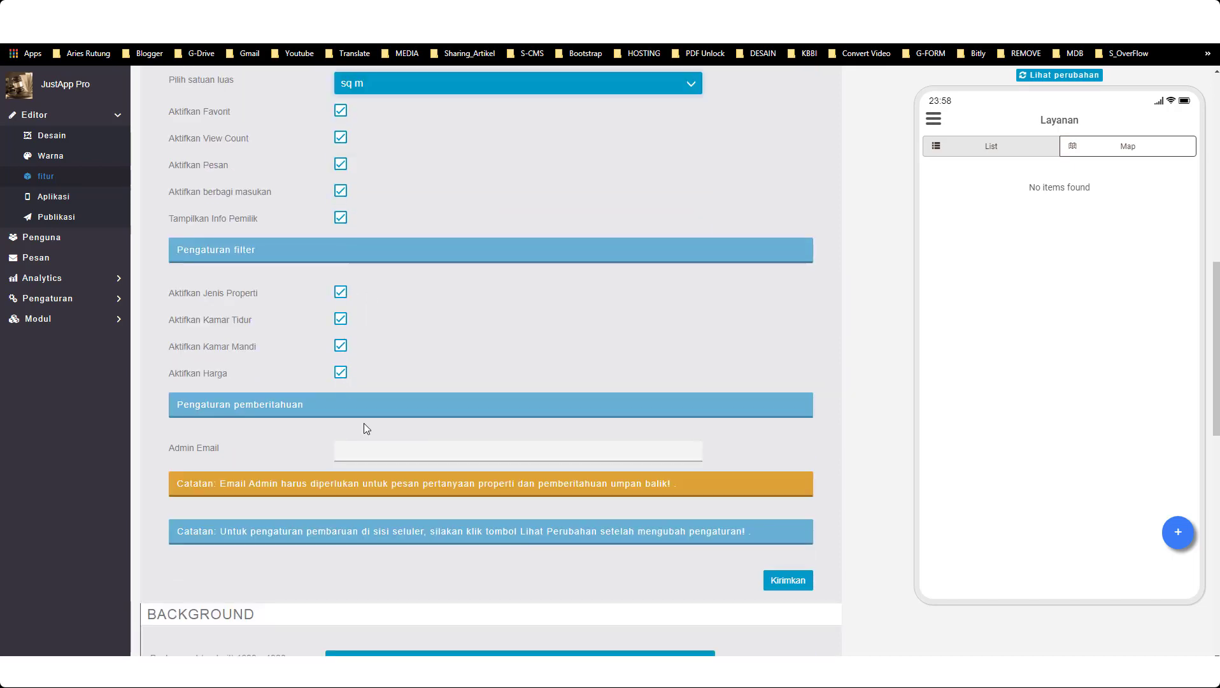
pyautogui.click(372, 455)
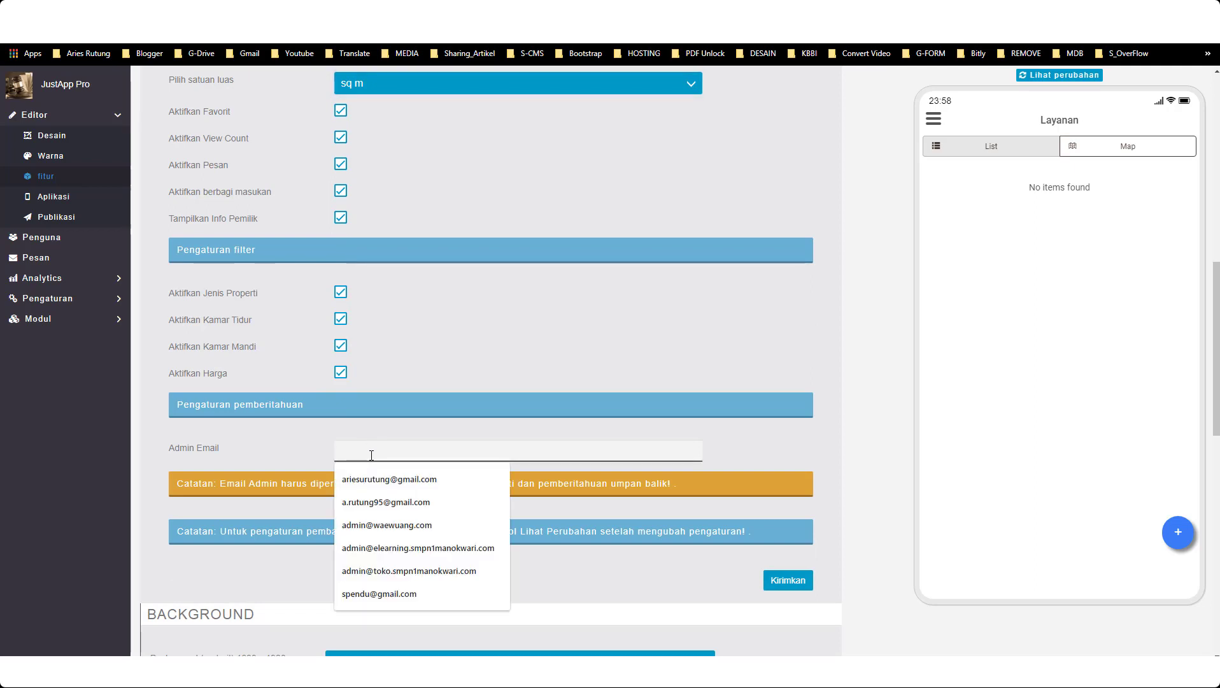
pyautogui.click(382, 479)
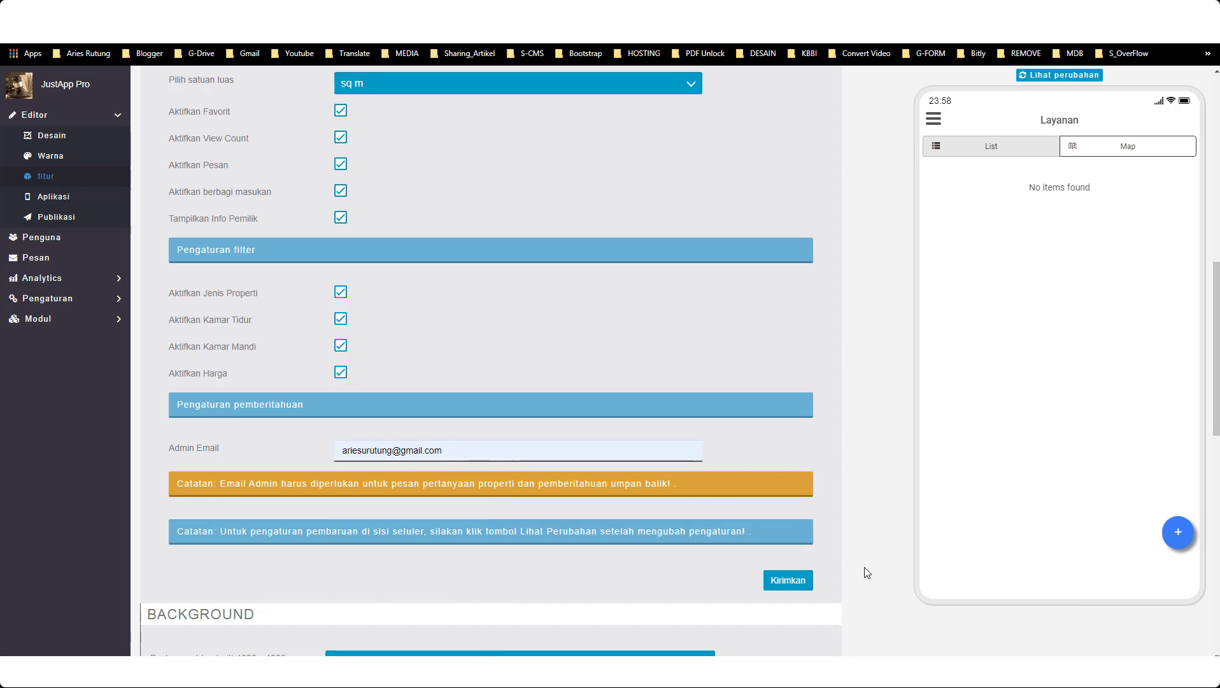
pyautogui.scroll(5, 773, 565)
pyautogui.scroll(3, 775, 525)
pyautogui.scroll(-8, 775, 525)
pyautogui.click(787, 580)
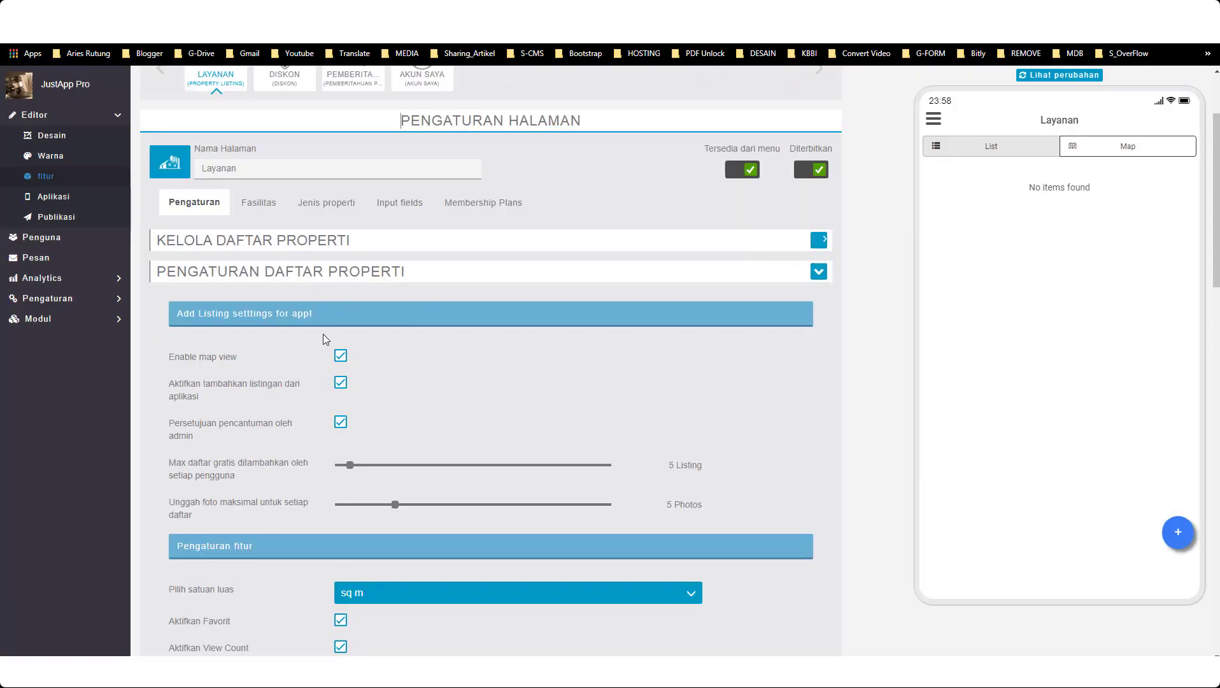
# - Go to the Layanan page's facilities (Fasilitas) and delete the 24 Hours Security amenity
pyautogui.click(262, 203)
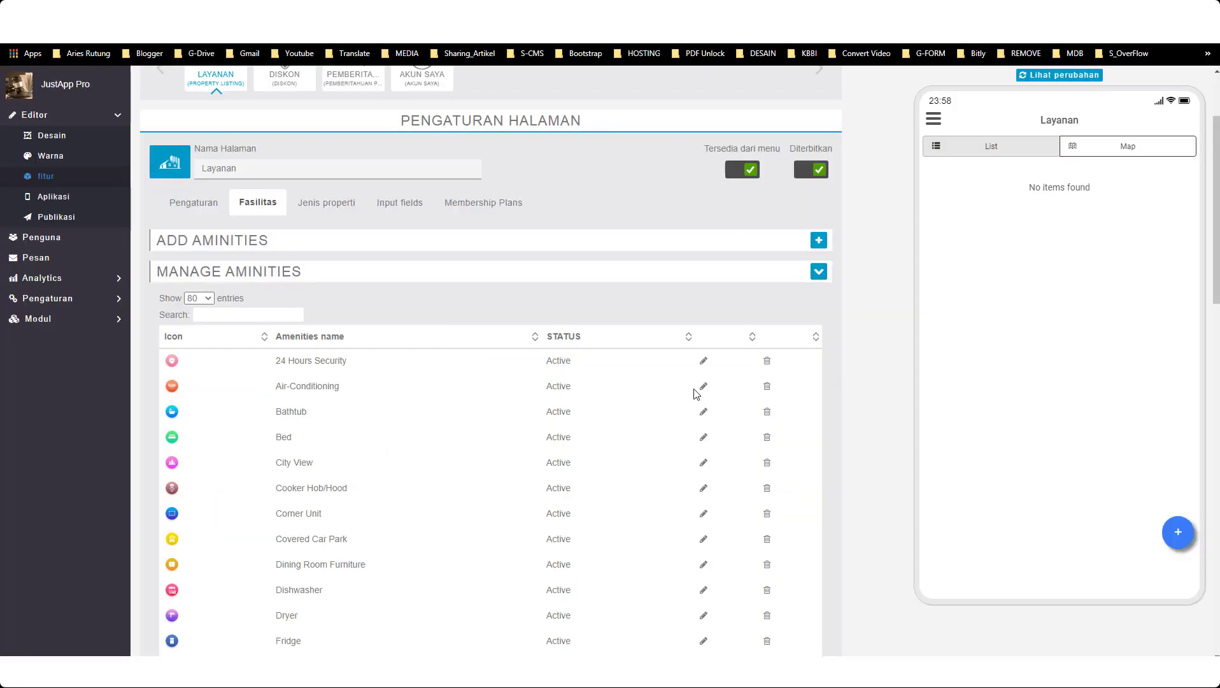
pyautogui.scroll(-8, 697, 393)
pyautogui.scroll(1, 642, 388)
pyautogui.scroll(4, 642, 388)
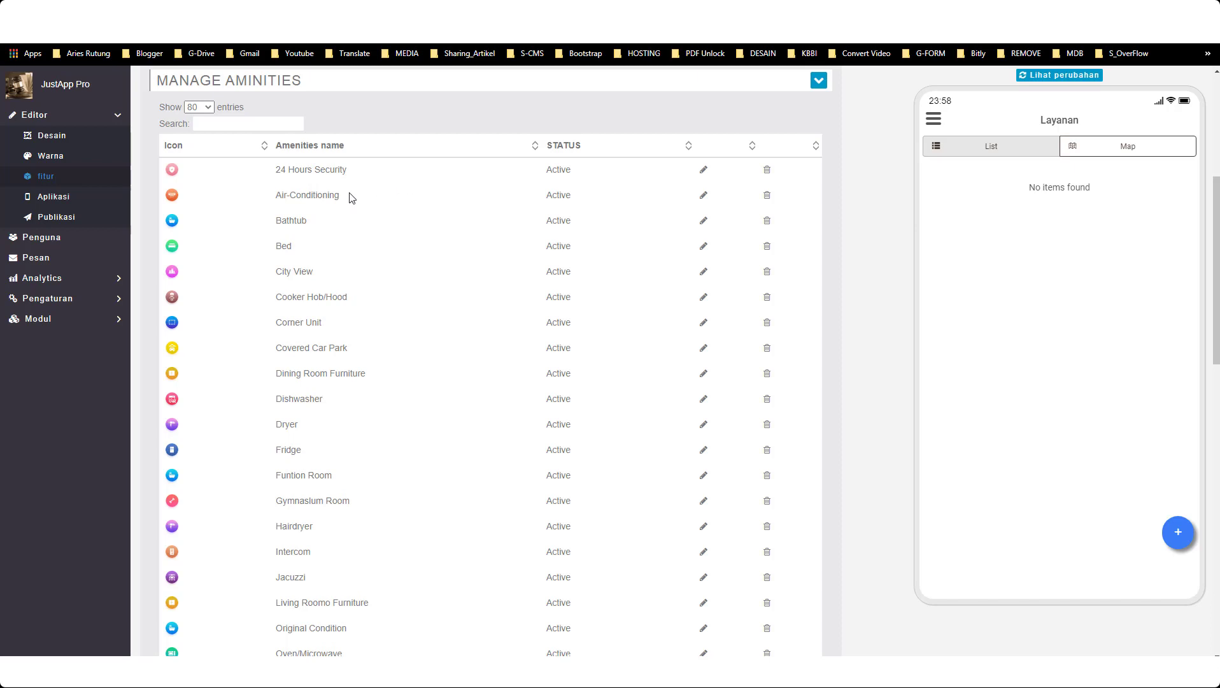
pyautogui.click(767, 170)
pyautogui.press('Return')
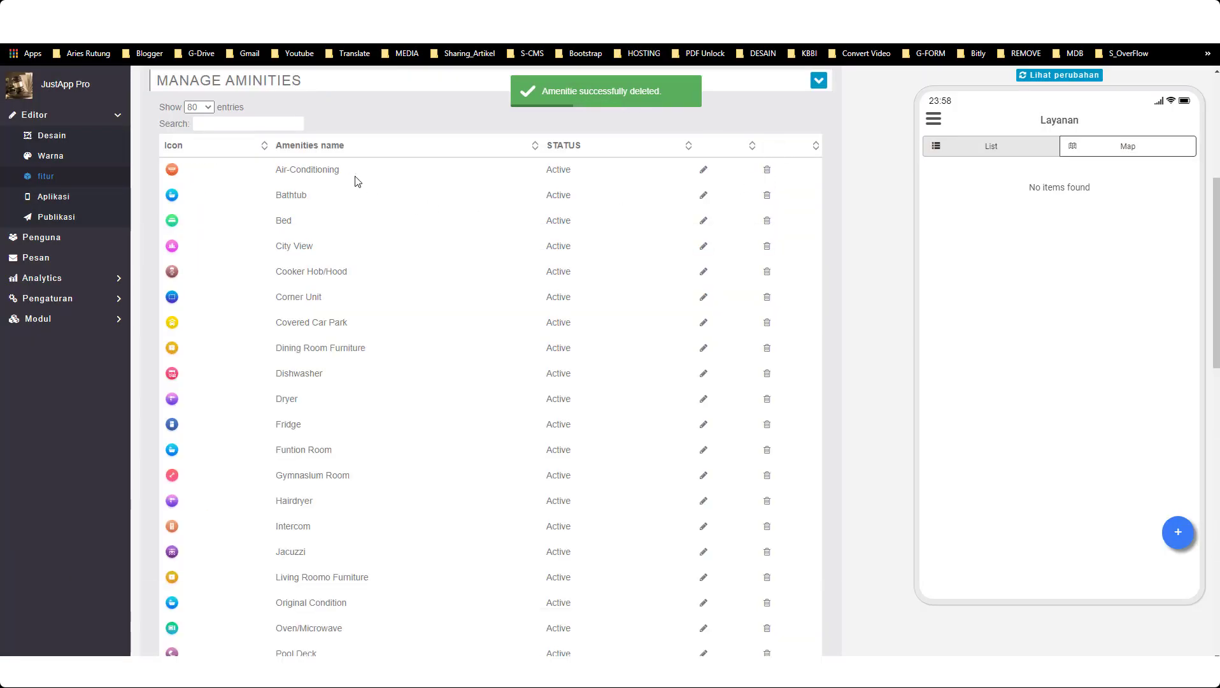
# - Rename the Air-Conditioning amenity as AC and save it
pyautogui.click(704, 170)
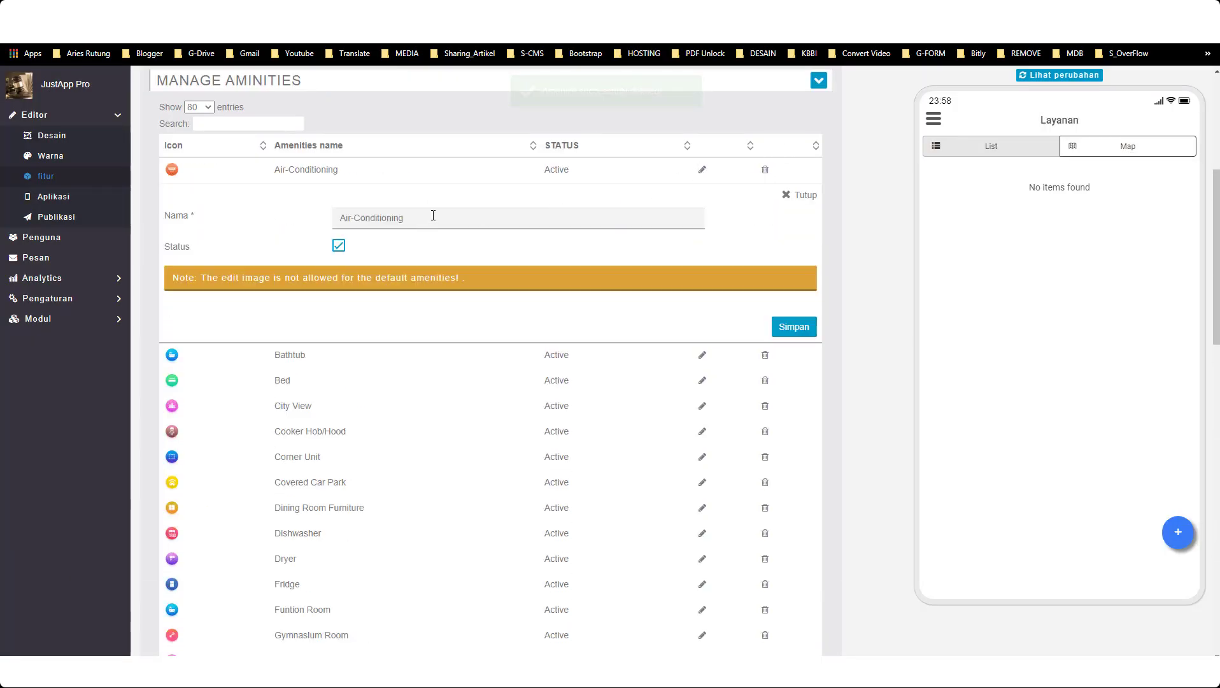
pyautogui.moveTo(430, 218); pyautogui.dragTo(284, 228)
pyautogui.write('AC')
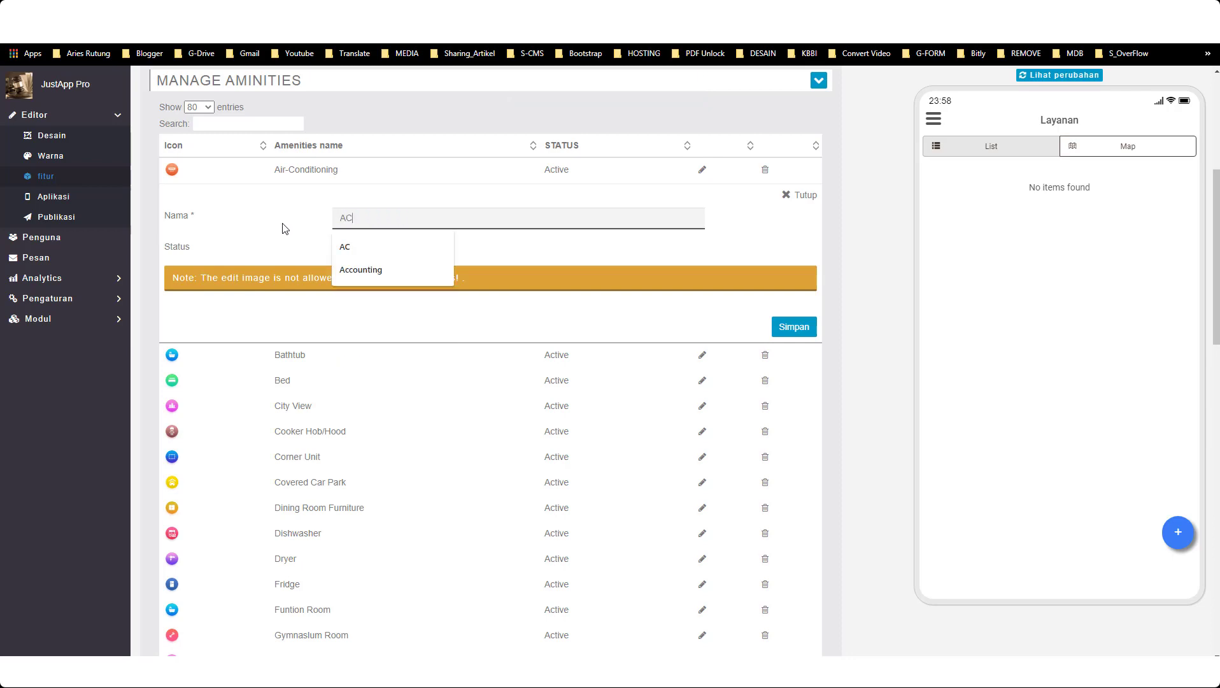
pyautogui.click(576, 253)
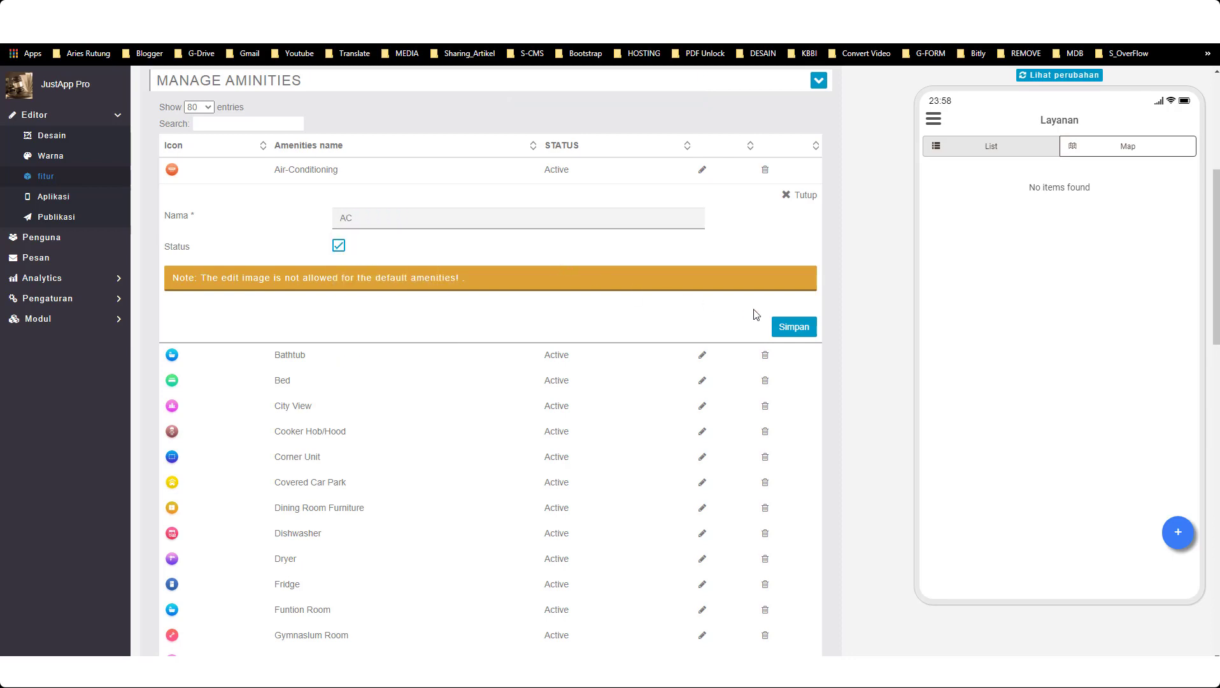
pyautogui.click(792, 327)
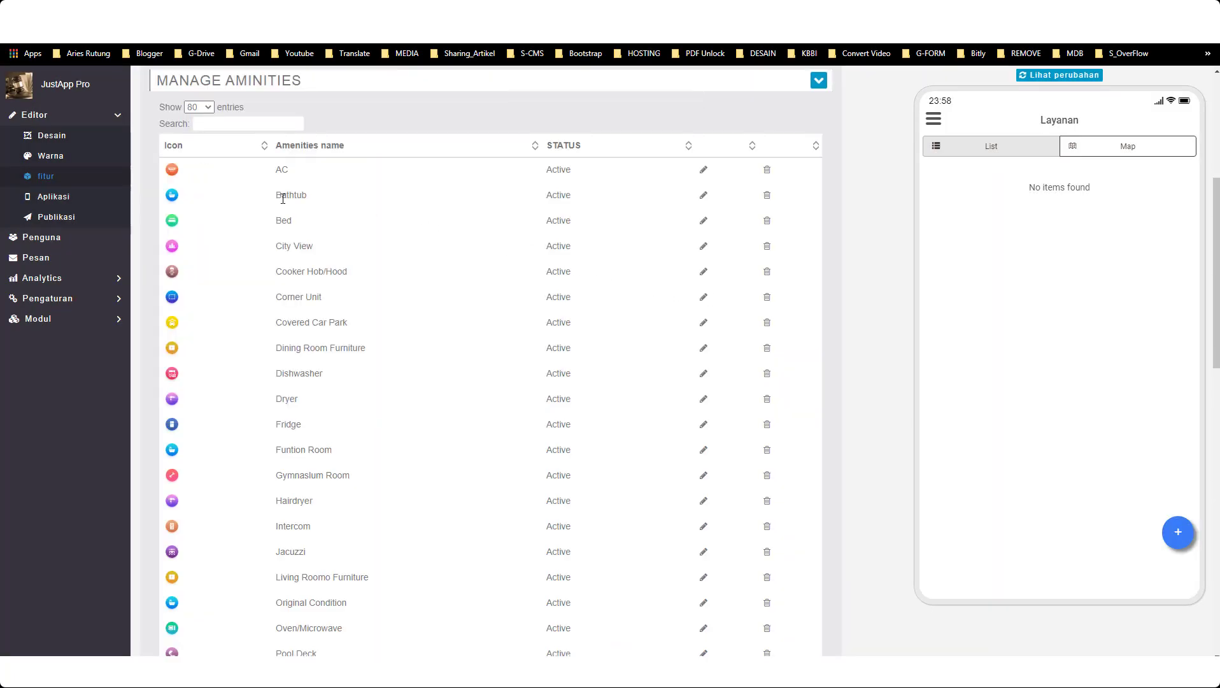
# - Rename the Bathtub amenity as Bak Mandi and save it
pyautogui.click(705, 196)
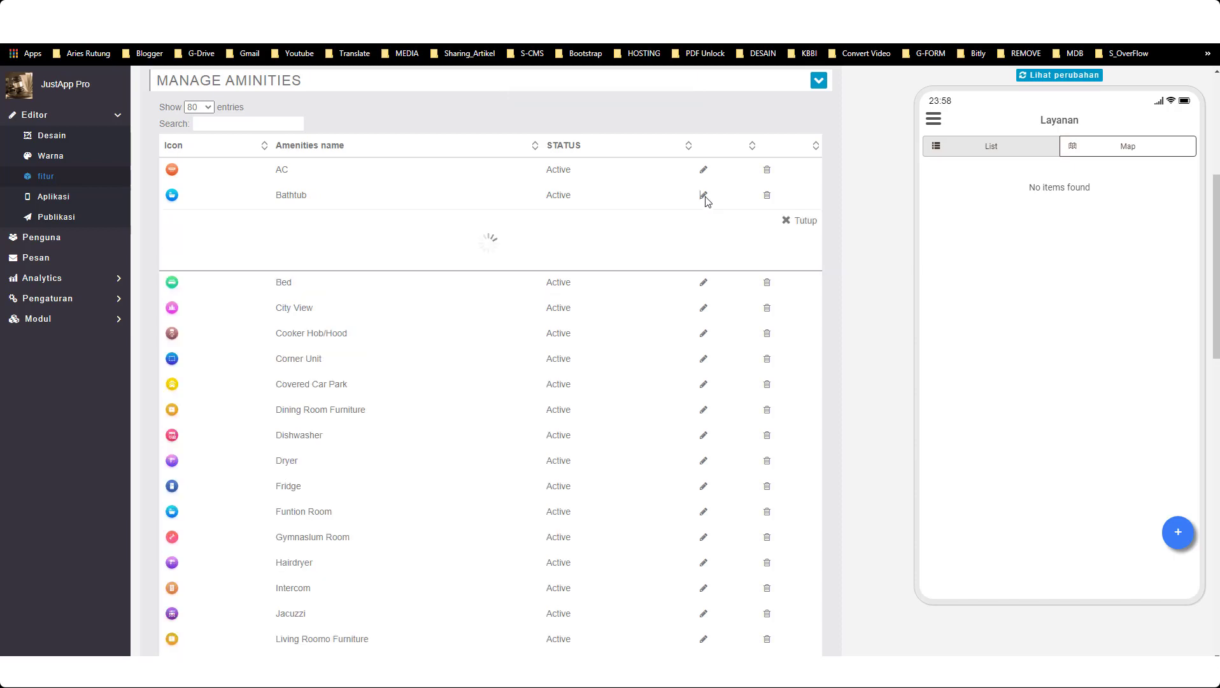
pyautogui.moveTo(442, 249); pyautogui.dragTo(290, 253)
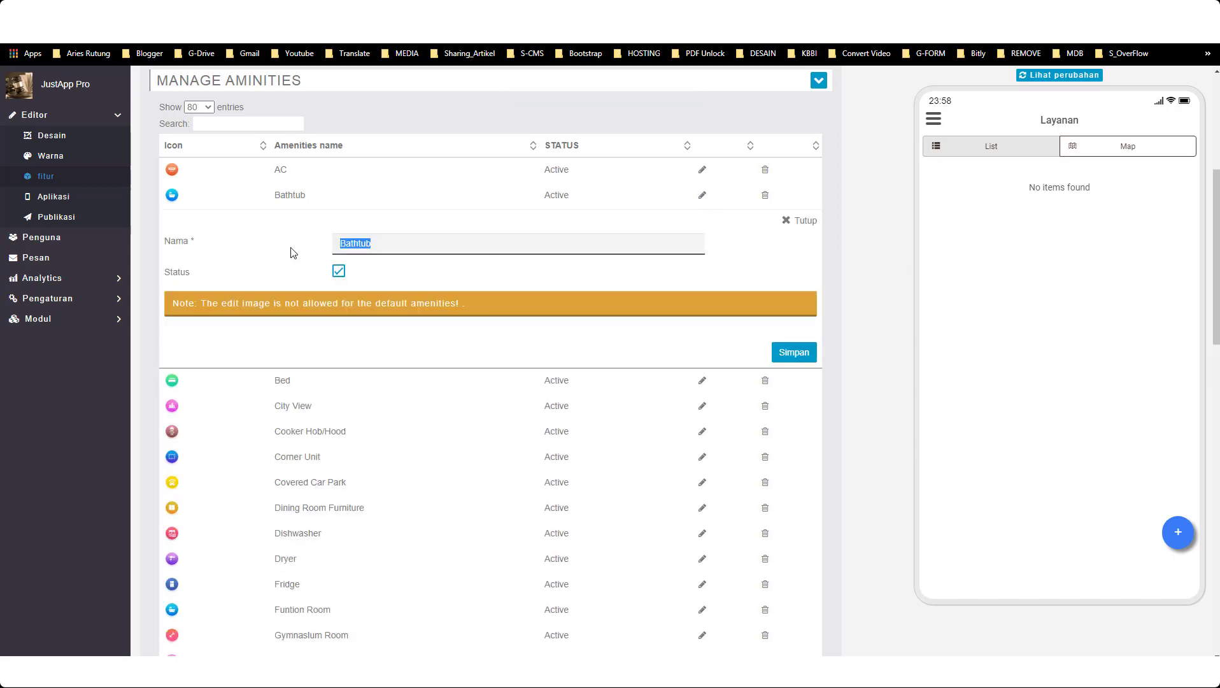
pyautogui.write('Bak ')
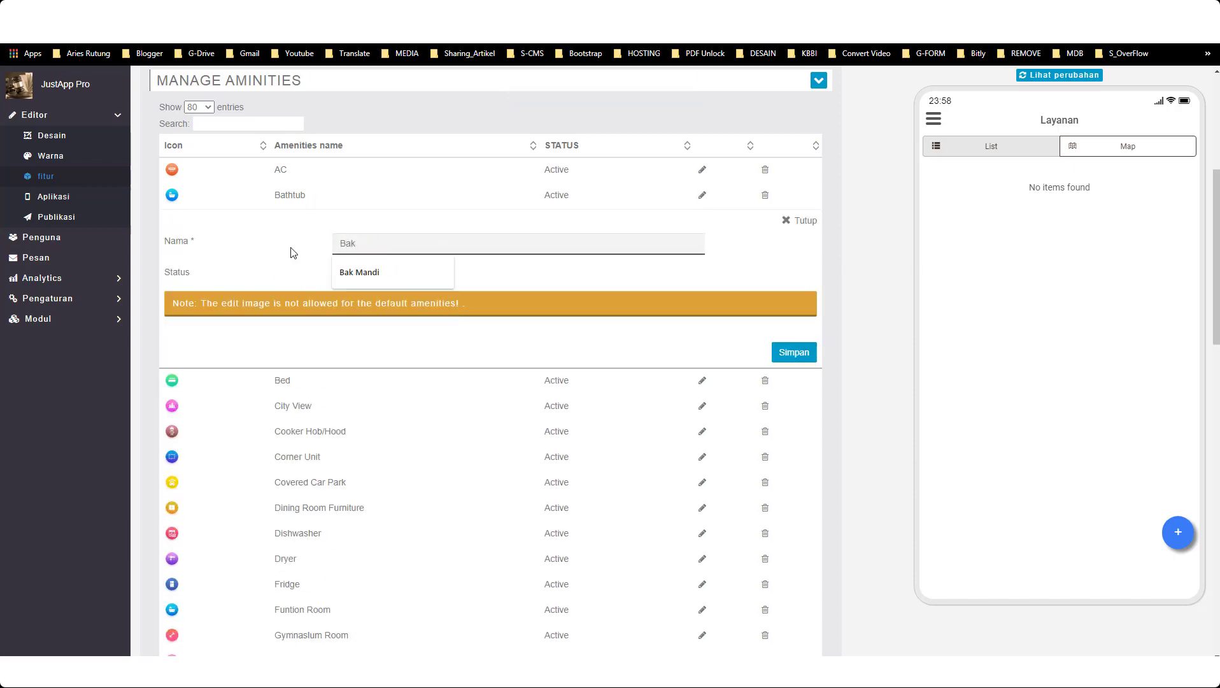
pyautogui.write('Mandi')
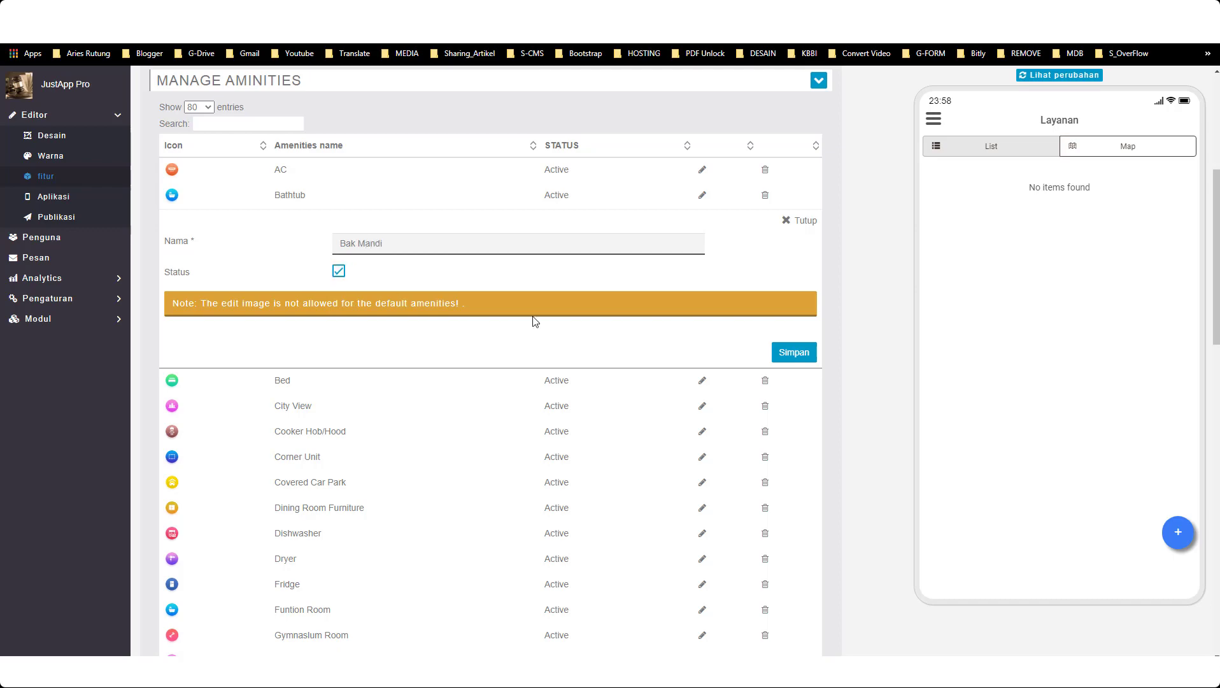
pyautogui.click(788, 353)
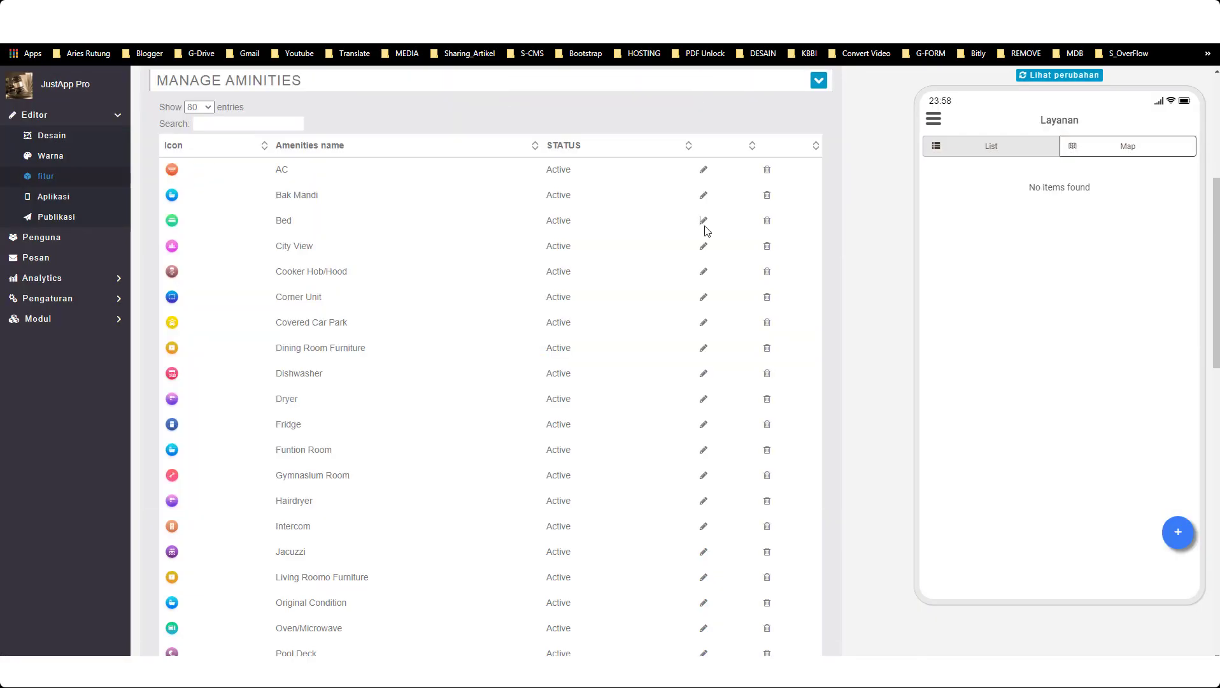
# - Rename the Bed amenity as Tempat Tidur and save it
pyautogui.click(702, 222)
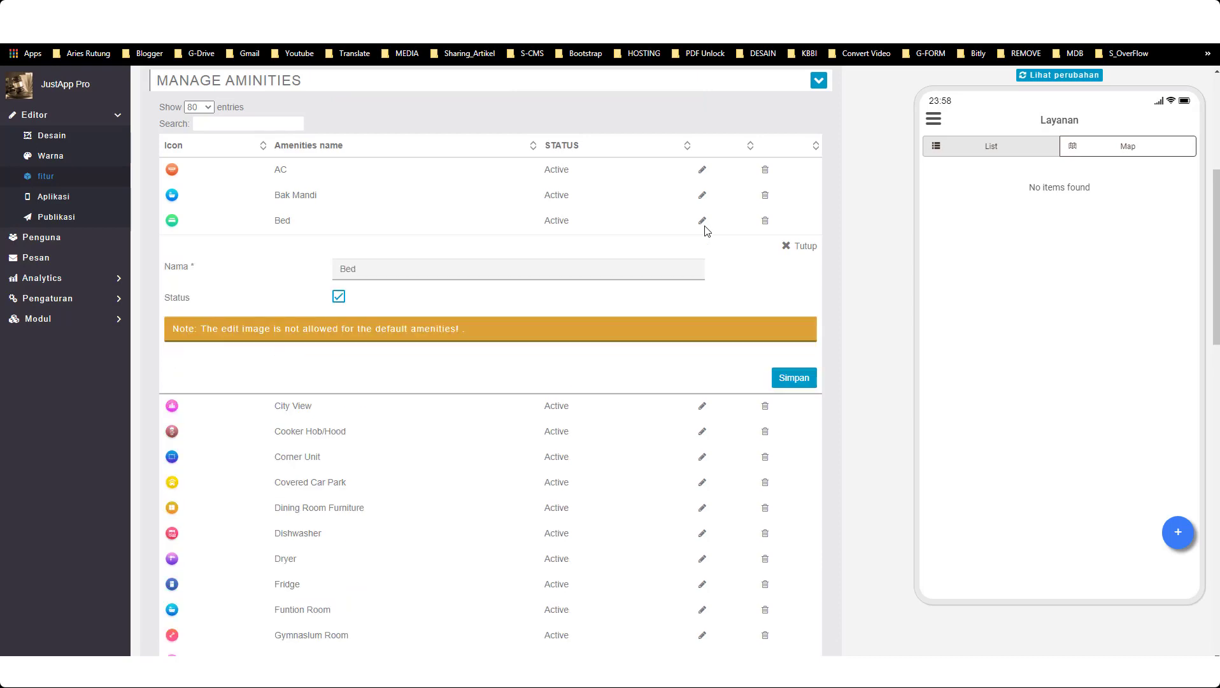
pyautogui.doubleClick(414, 270)
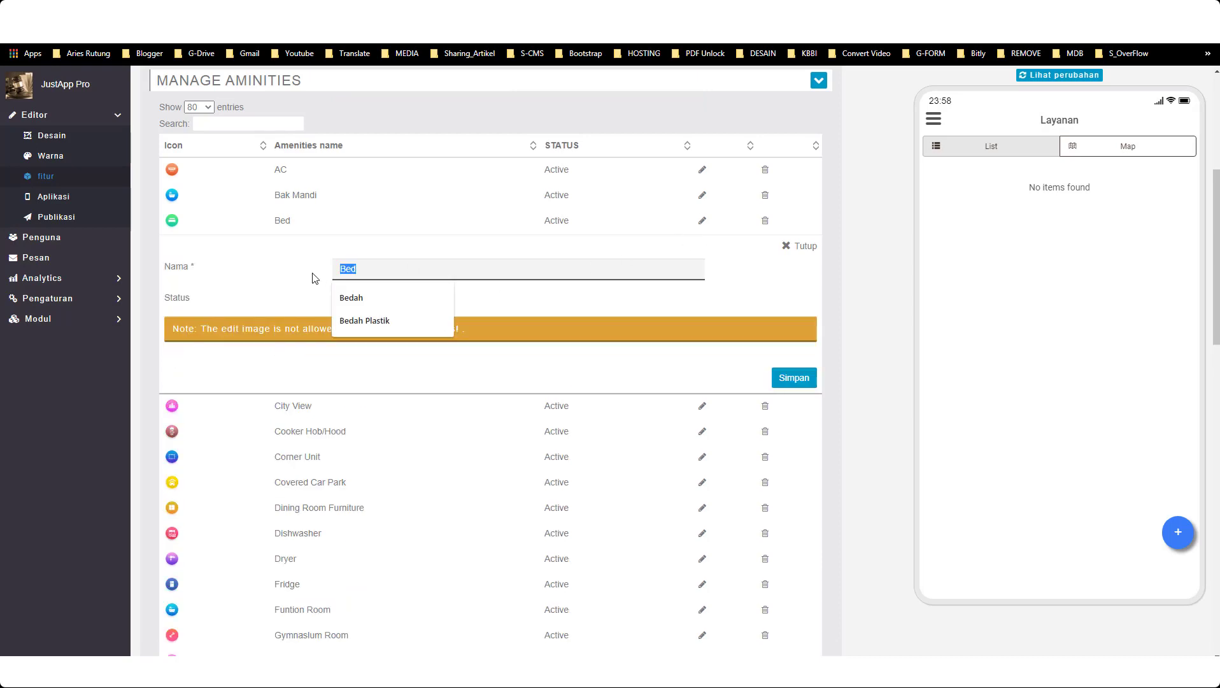
pyautogui.write('Tempat Tidur')
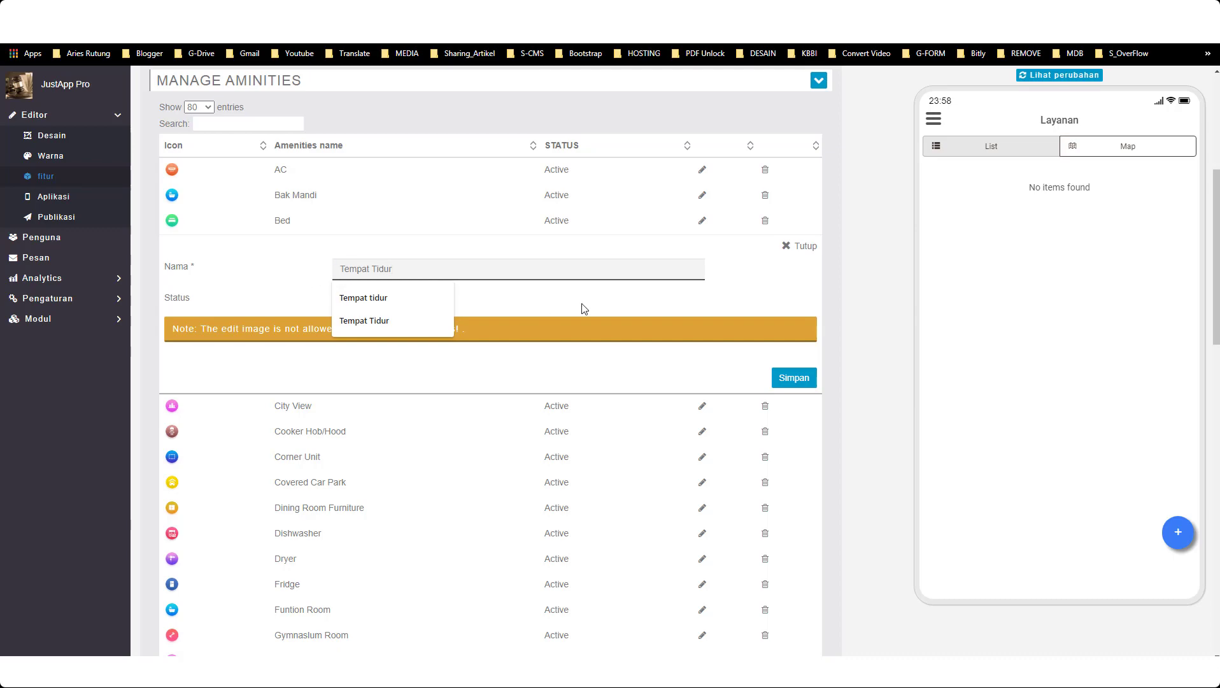
pyautogui.click(794, 377)
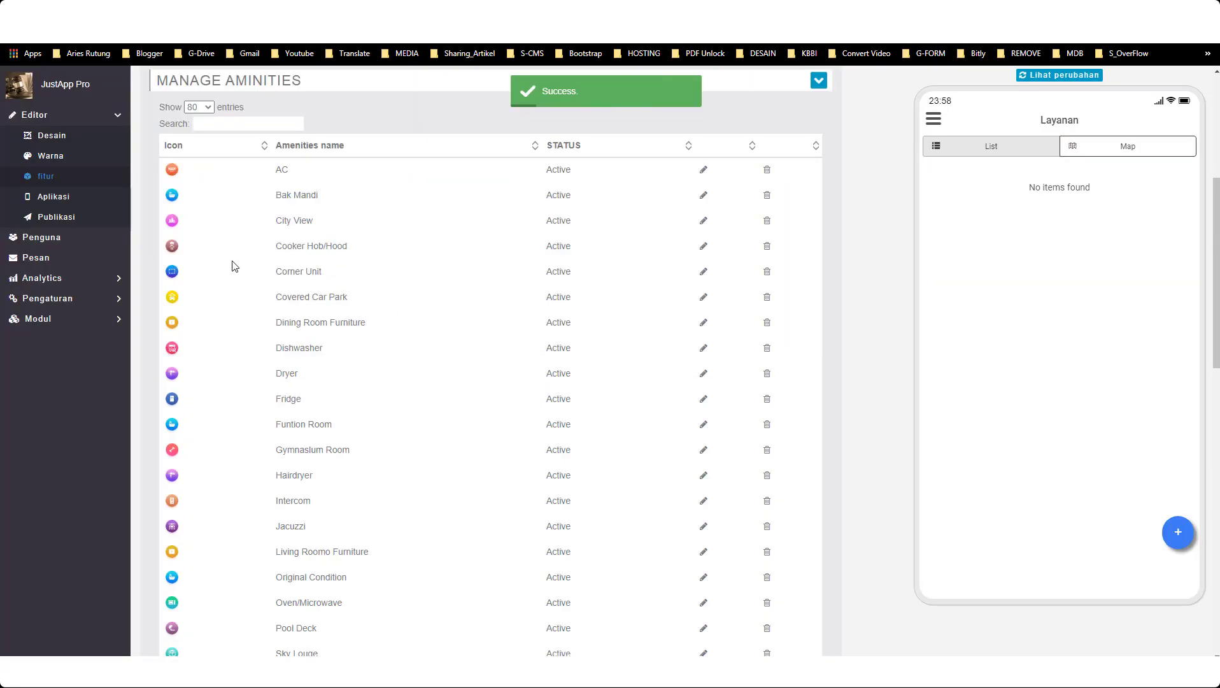
# - Delete the City View, Corner Unit, Covered Car Park and Dining Room Furniture amenities
pyautogui.click(767, 222)
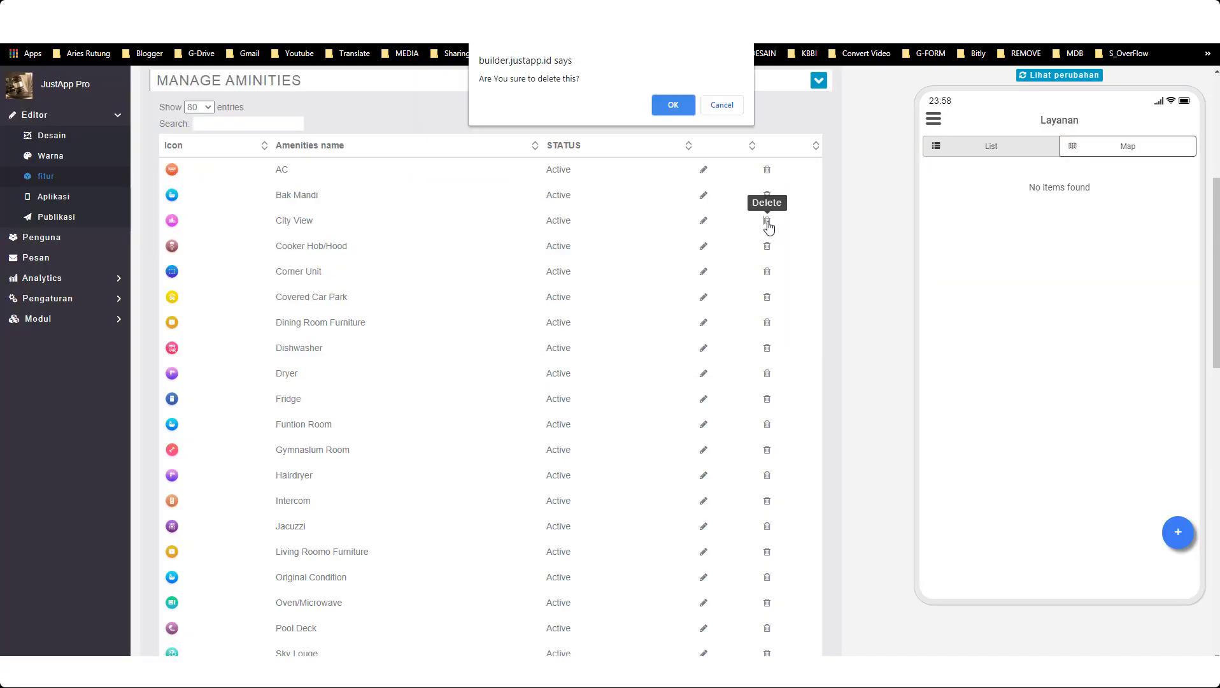
pyautogui.press('Return')
pyautogui.click(767, 271)
pyautogui.press('Return')
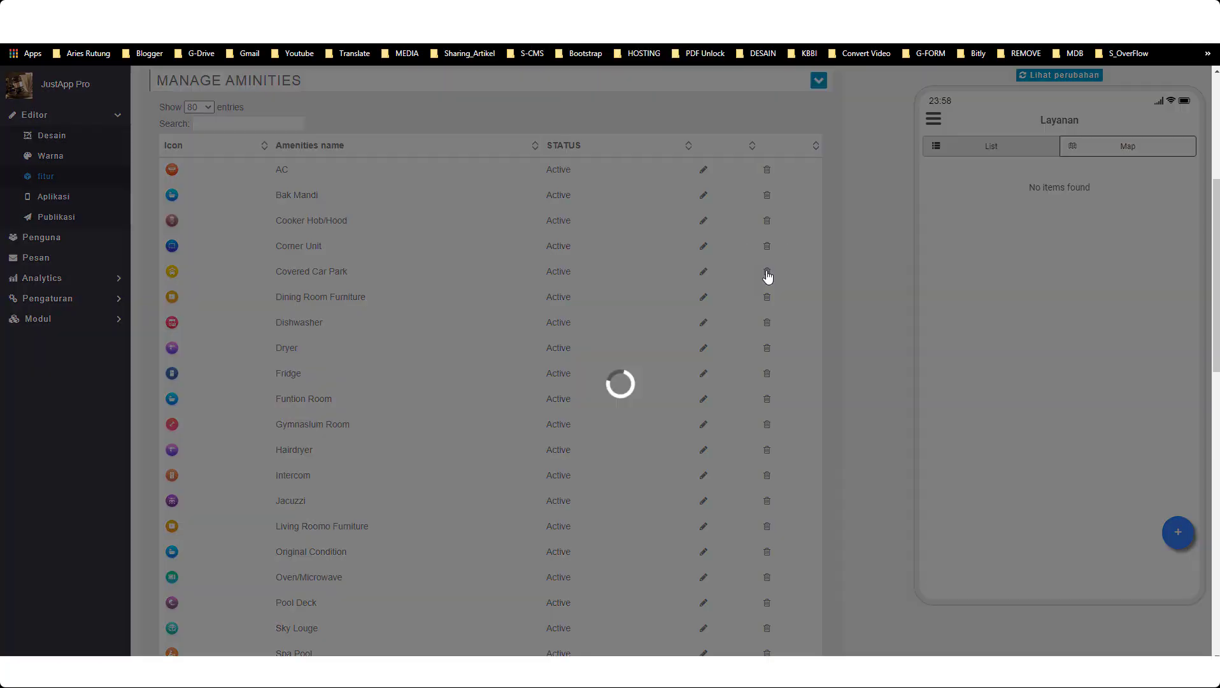
pyautogui.click(768, 271)
pyautogui.press('Return')
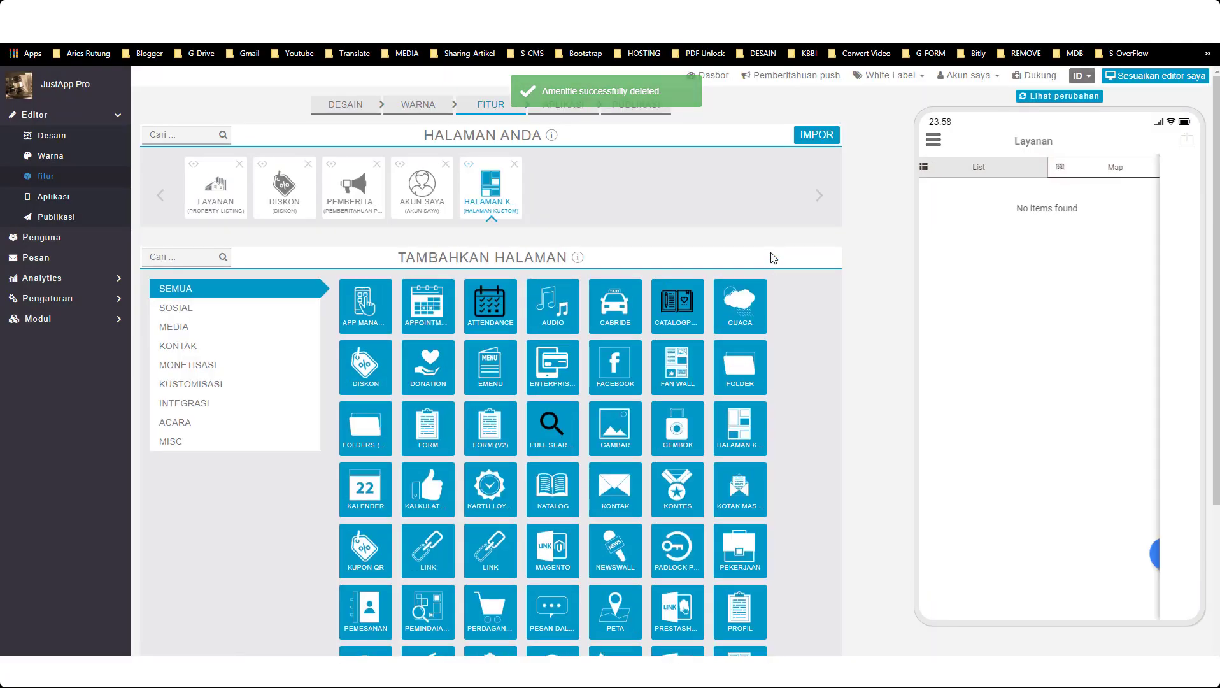
# - Delete the Halaman Kustom page from the app's pages and return to the Layanan page's facilities (Fasilitas)
pyautogui.click(515, 163)
pyautogui.press('Return')
pyautogui.scroll(-5, 599, 468)
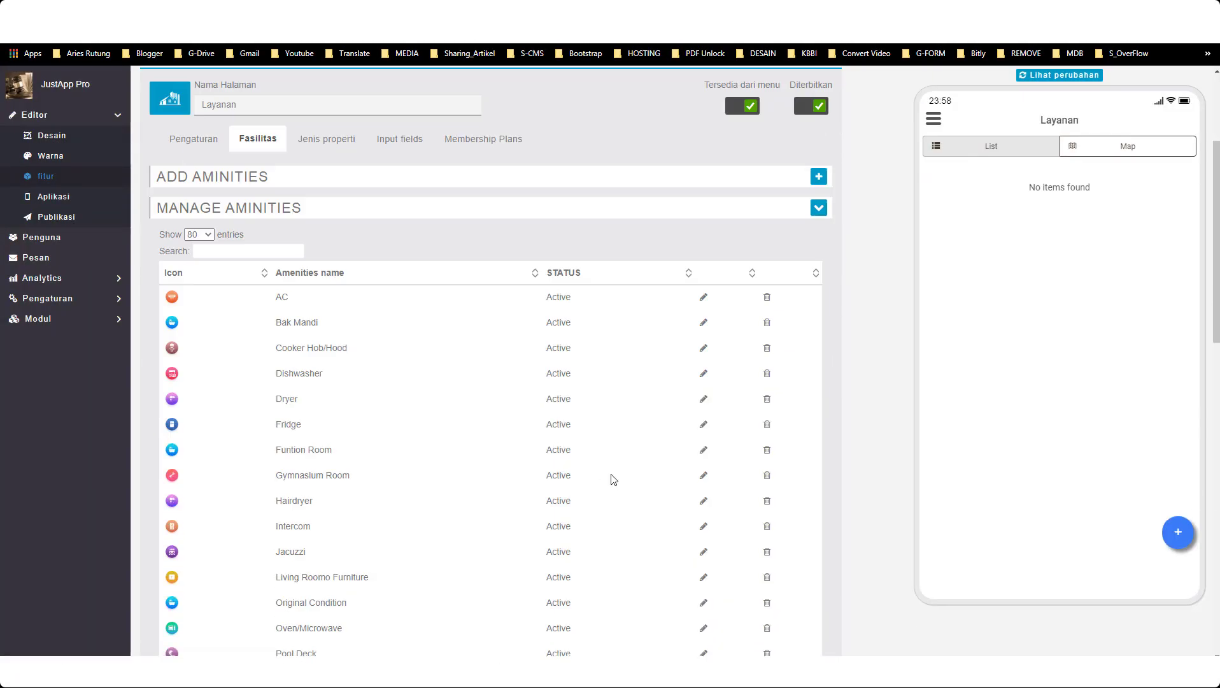
# - Delete the Dishwasher, Cooker Hob/Hood, Dryer, Fridge, Funtion Room and Gymnasium Room amenities
pyautogui.click(767, 247)
pyautogui.press('Return')
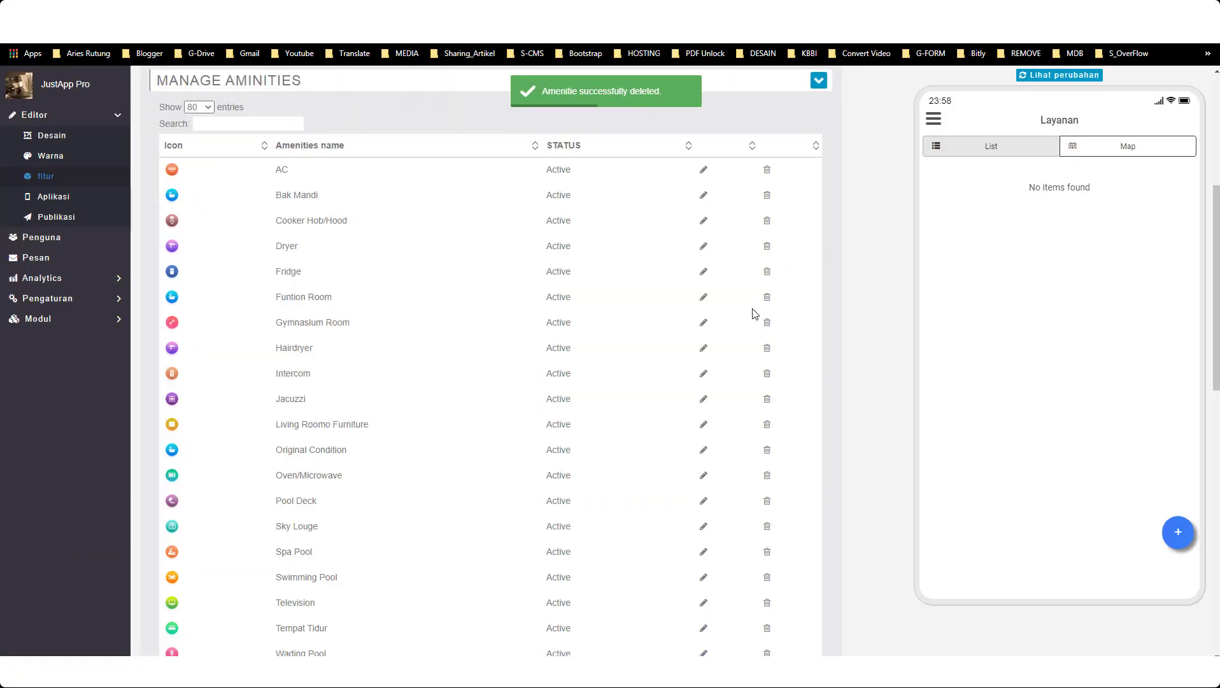
pyautogui.click(767, 323)
pyautogui.click(766, 298)
pyautogui.click(767, 273)
pyautogui.click(767, 221)
pyautogui.press('Return')
pyautogui.click(767, 223)
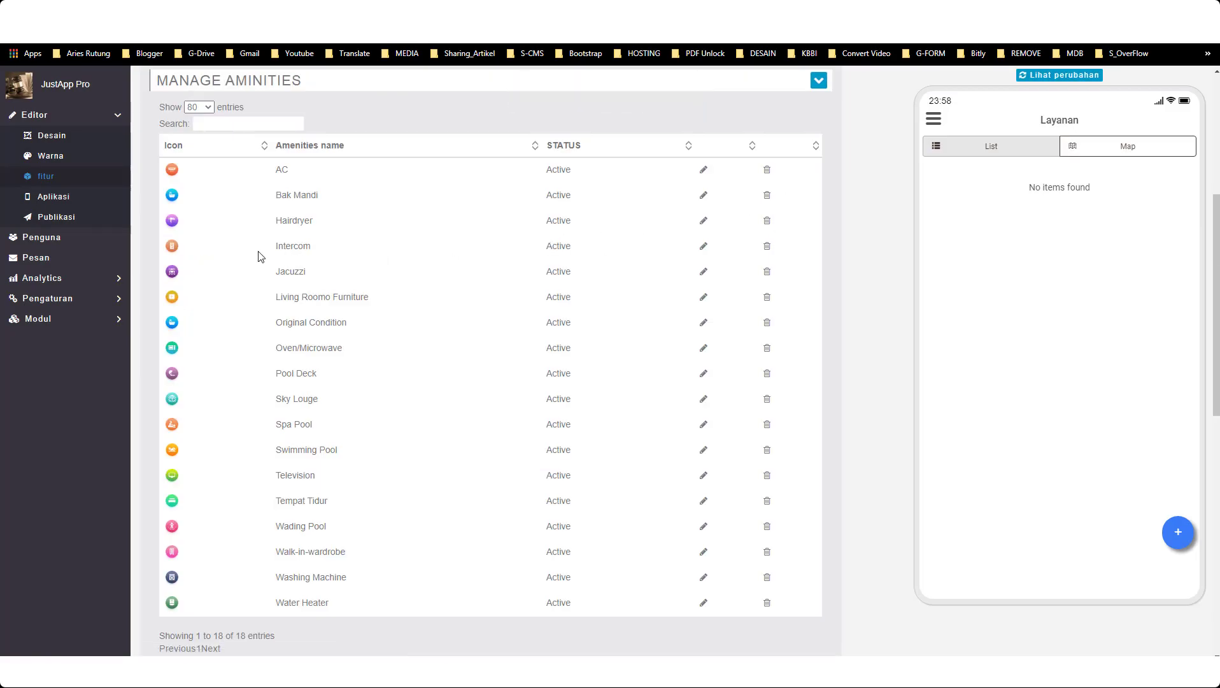
# - Rename the Intercom amenity as Computer and delete the Hairdryer amenity
pyautogui.click(703, 246)
pyautogui.moveTo(389, 293); pyautogui.dragTo(300, 294)
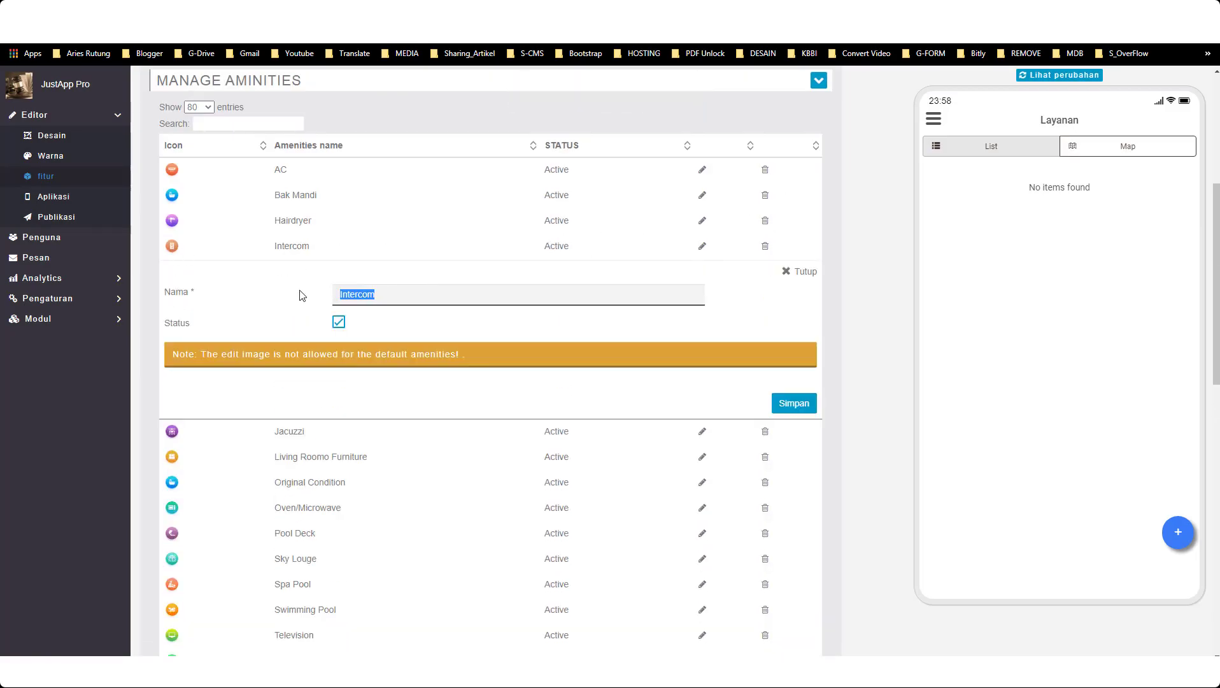
pyautogui.write('KomComputer')
pyautogui.click(793, 403)
pyautogui.click(767, 246)
pyautogui.press('Return')
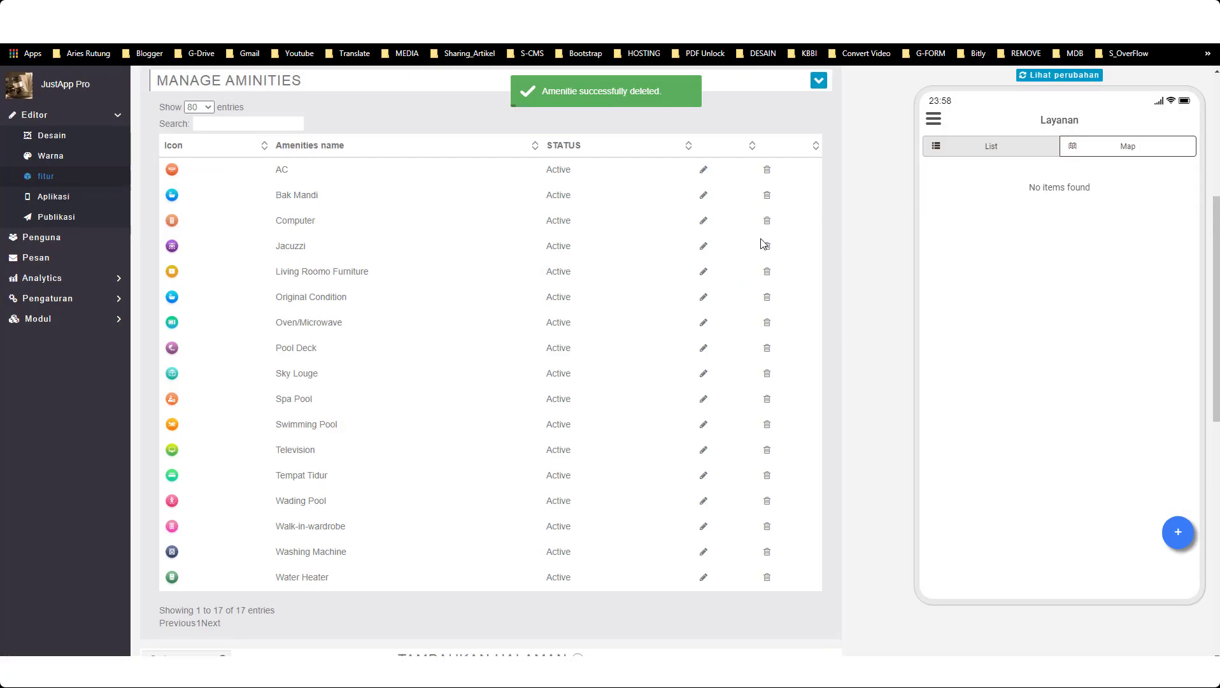
# - Rename the Jacuzzi amenity as Internet and save it
pyautogui.click(703, 245)
pyautogui.write('Internet')
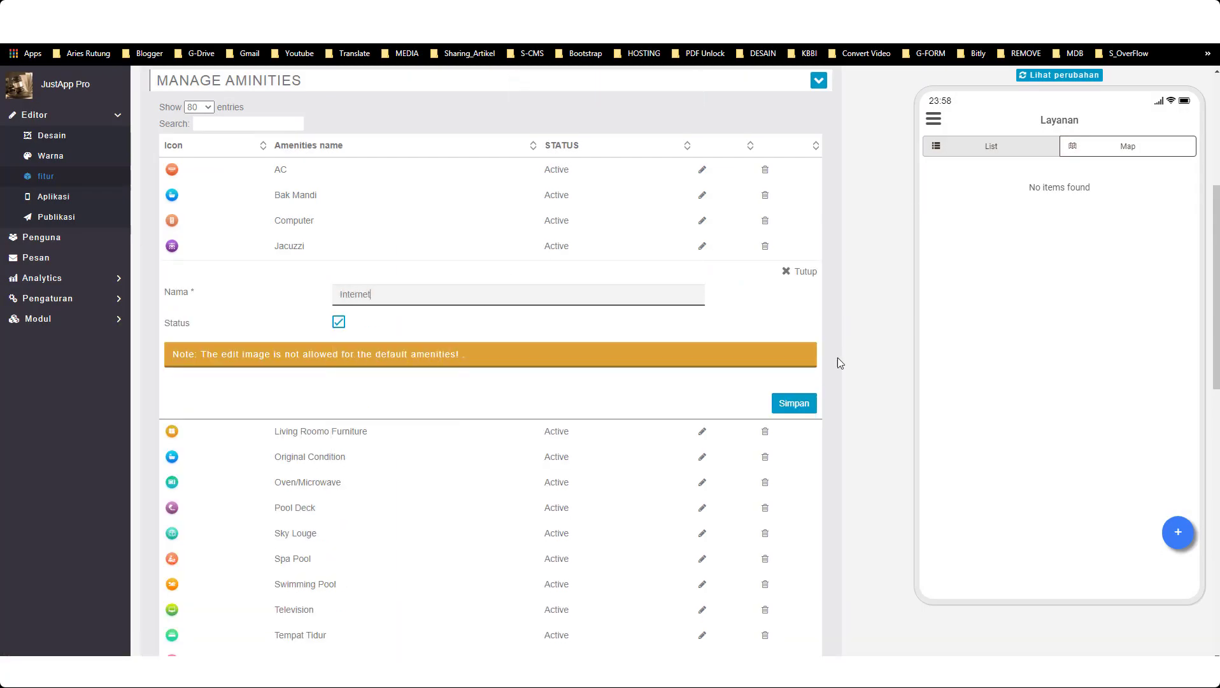
pyautogui.click(773, 402)
# - Delete the Living Roomo Furniture, Original Condition and Oven/Microwave amenities
pyautogui.click(767, 272)
pyautogui.press('Return')
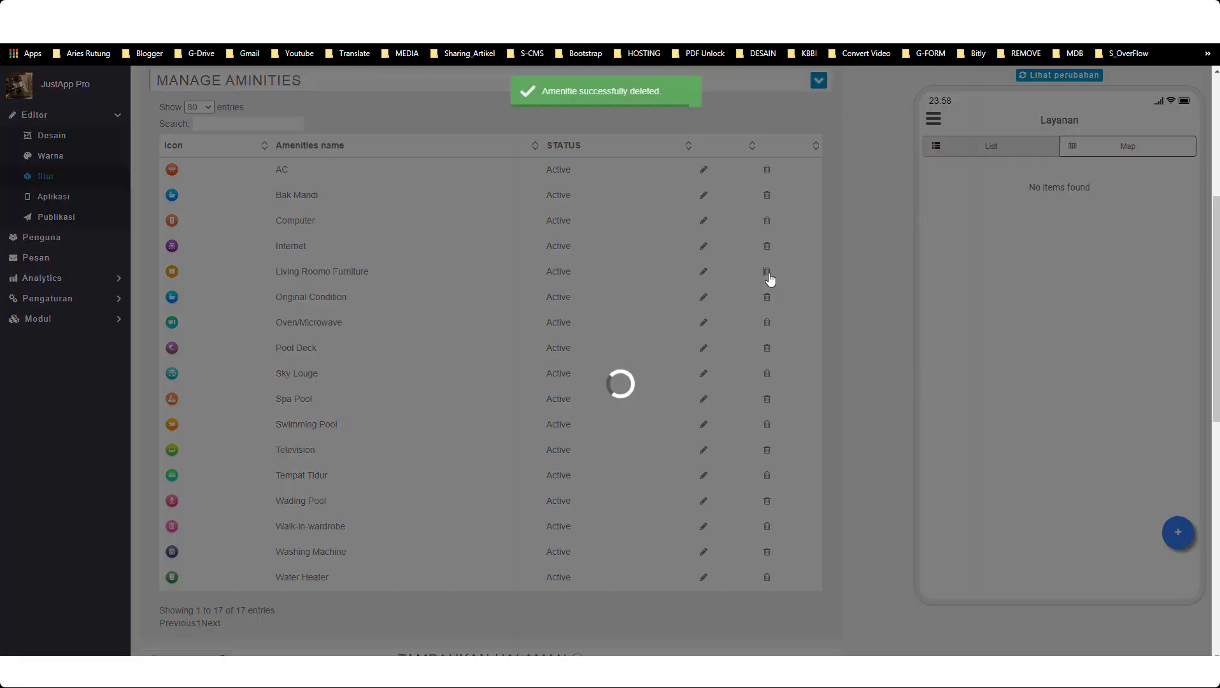
pyautogui.click(764, 272)
pyautogui.press('Return')
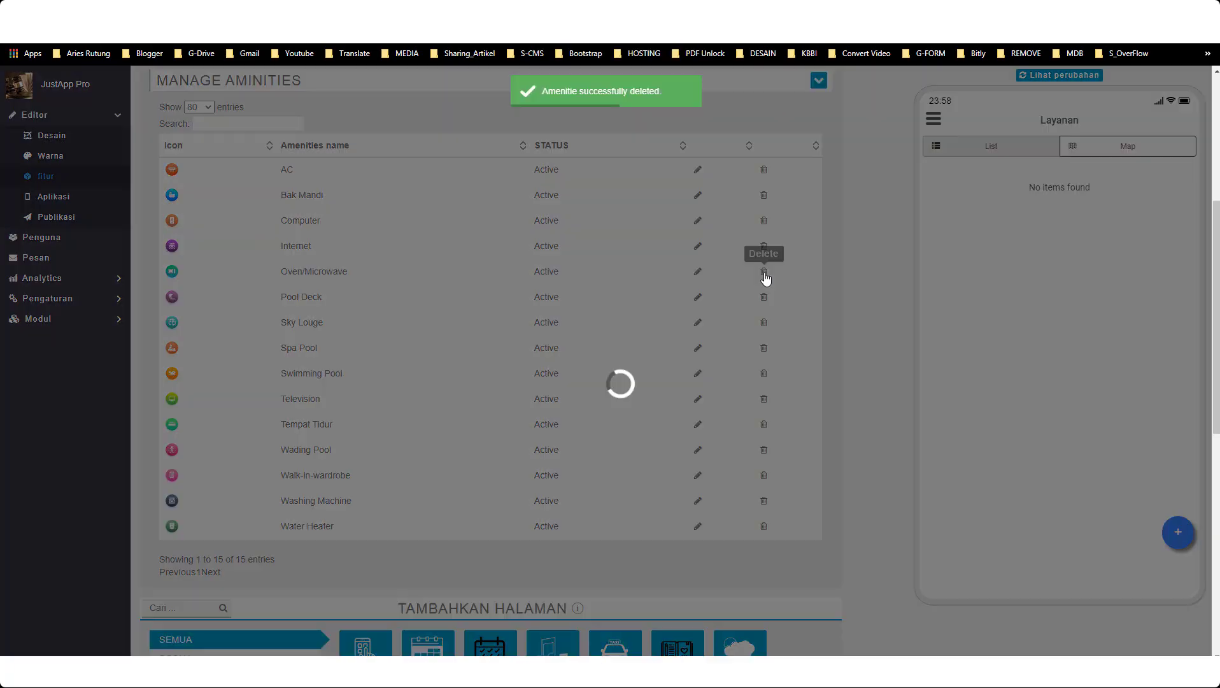
pyautogui.click(764, 272)
pyautogui.press('Return')
# - Rename the Television amenity as TV and the Swimming Pool amenity as Kolam Renang
pyautogui.click(697, 373)
pyautogui.write('TV')
pyautogui.press('Return')
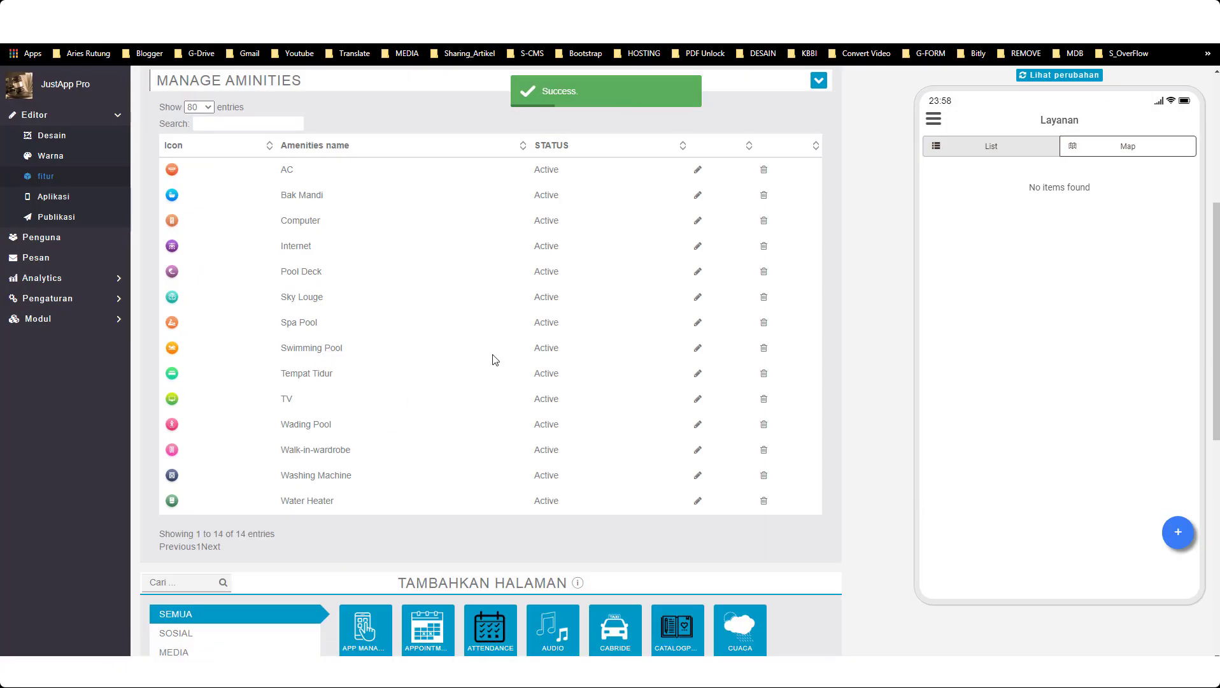
pyautogui.click(698, 347)
pyautogui.write('Kolam Renang')
pyautogui.click(796, 505)
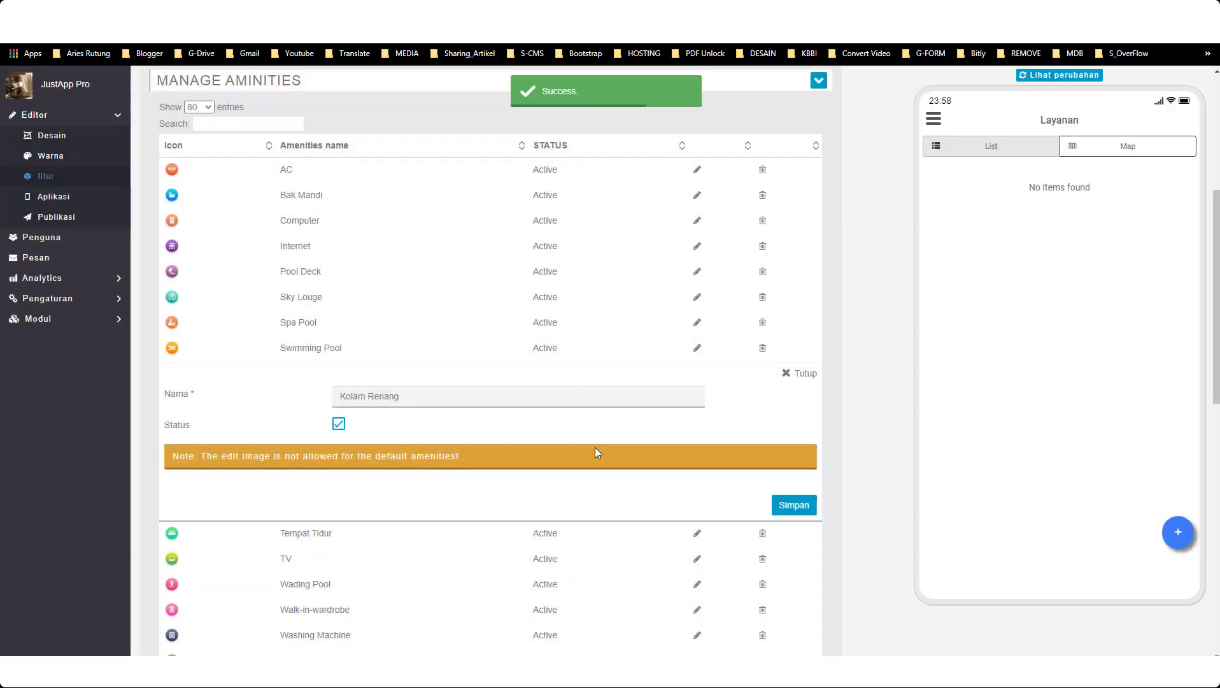
# - Delete the Sky Louge, Pool Deck and Spa Pool amenities
pyautogui.click(764, 322)
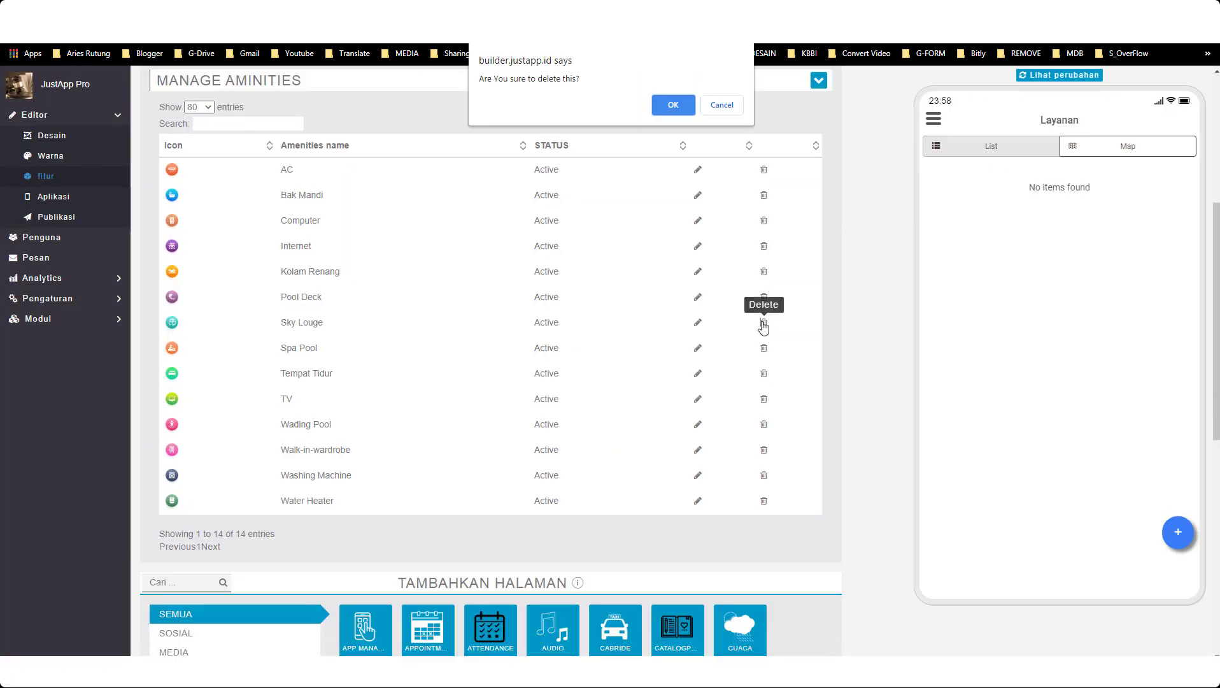
pyautogui.press('Return')
pyautogui.click(762, 298)
pyautogui.press('Return')
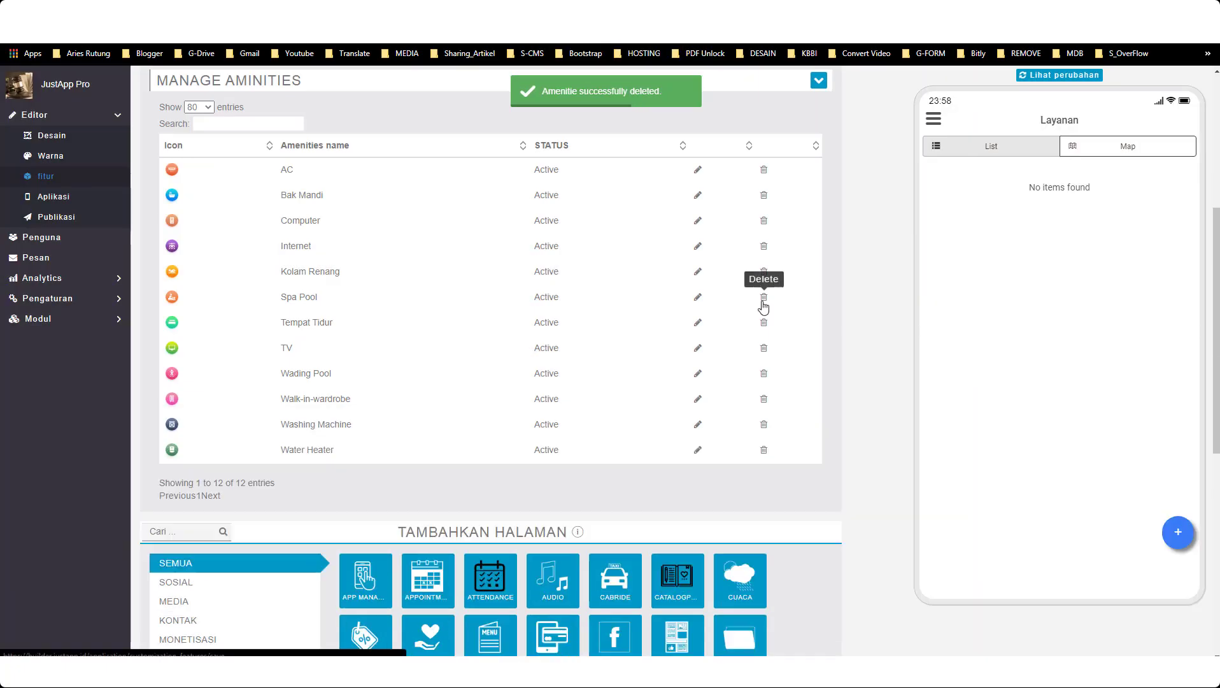
pyautogui.click(762, 300)
pyautogui.press('Return')
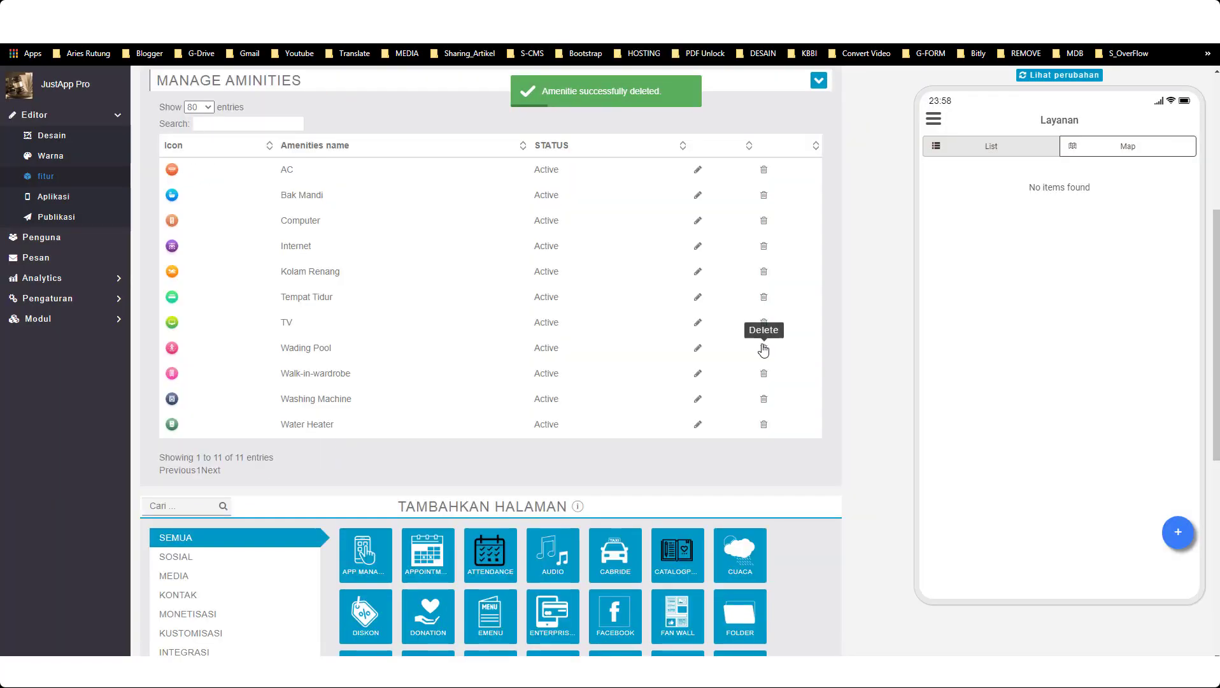
# - Delete the Wading Pool, Walk-in-wardrobe, Washing Machine and Water Heater amenities
pyautogui.click(763, 346)
pyautogui.press('Return')
pyautogui.click(763, 348)
pyautogui.press('Return')
pyautogui.click(764, 348)
pyautogui.press('Return')
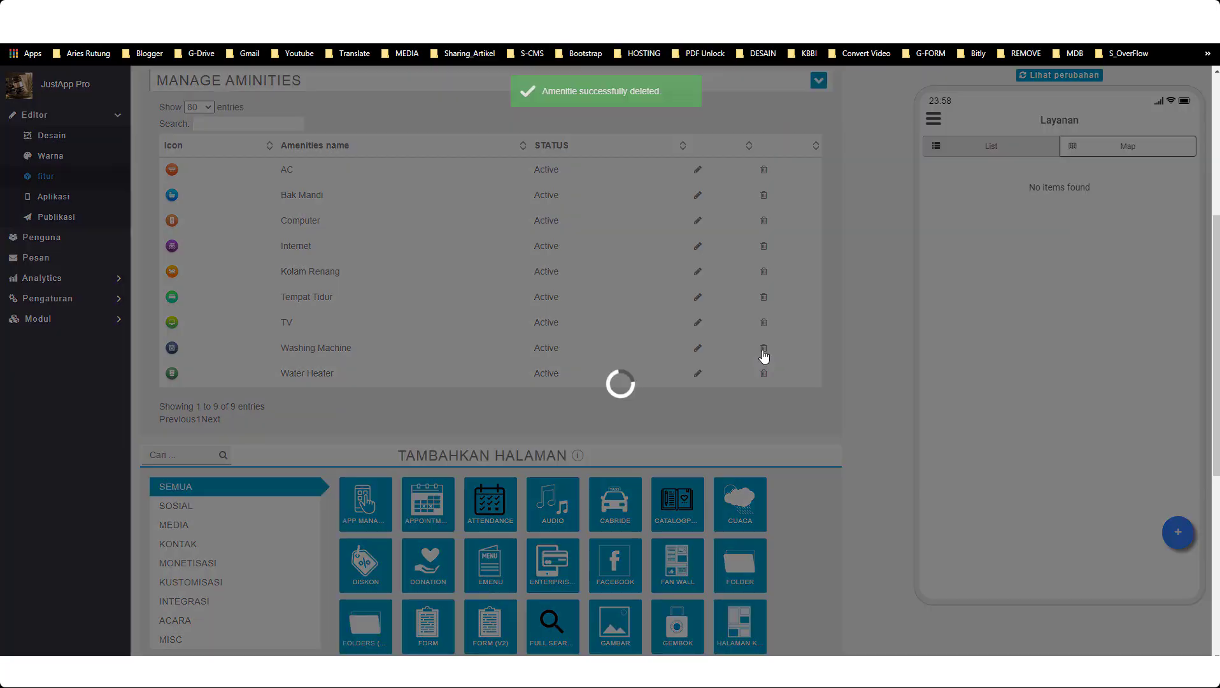
pyautogui.click(763, 348)
pyautogui.press('Return')
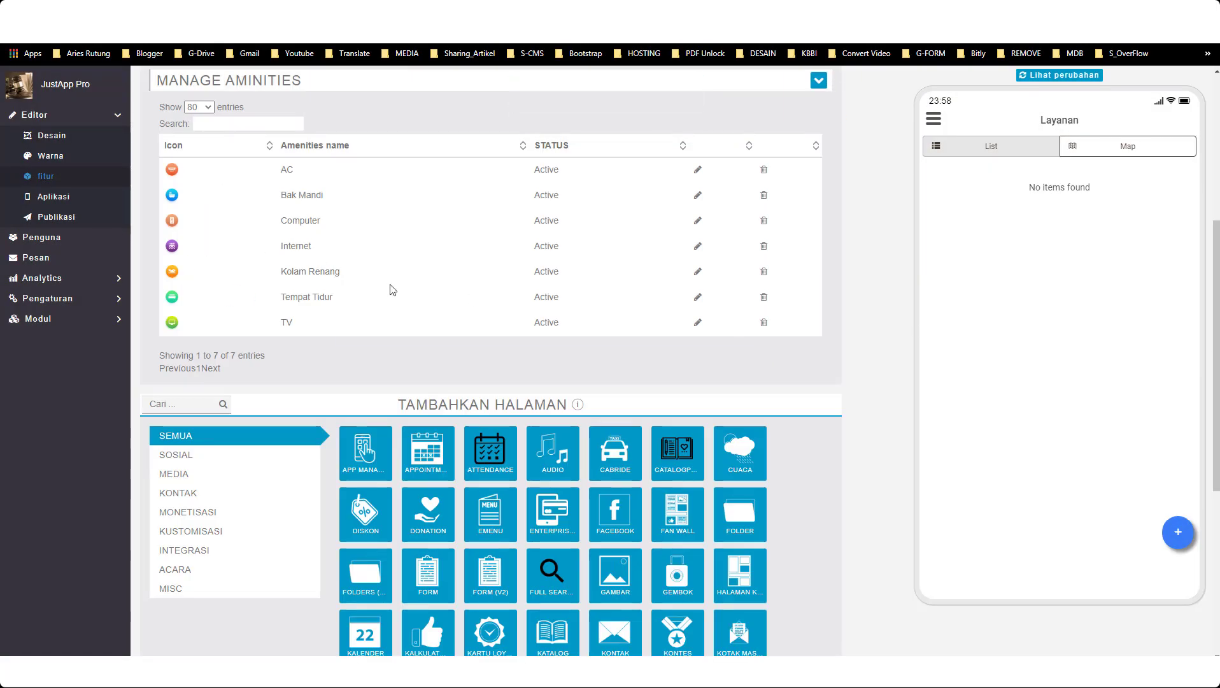
# - Check the planned facilities in the mind map, and add an active Mesin Cuci amenity with the yellow lightning bolt image
pyautogui.scroll(1, 393, 290)
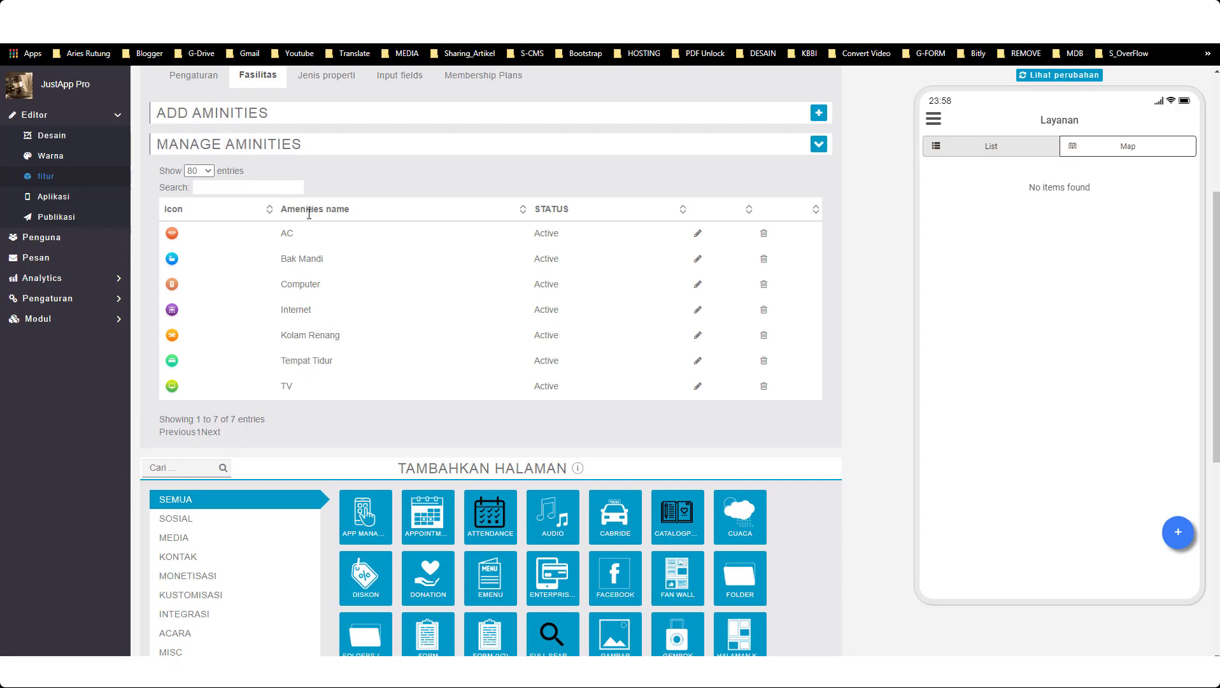
pyautogui.hotkey('alt', 'Tab')
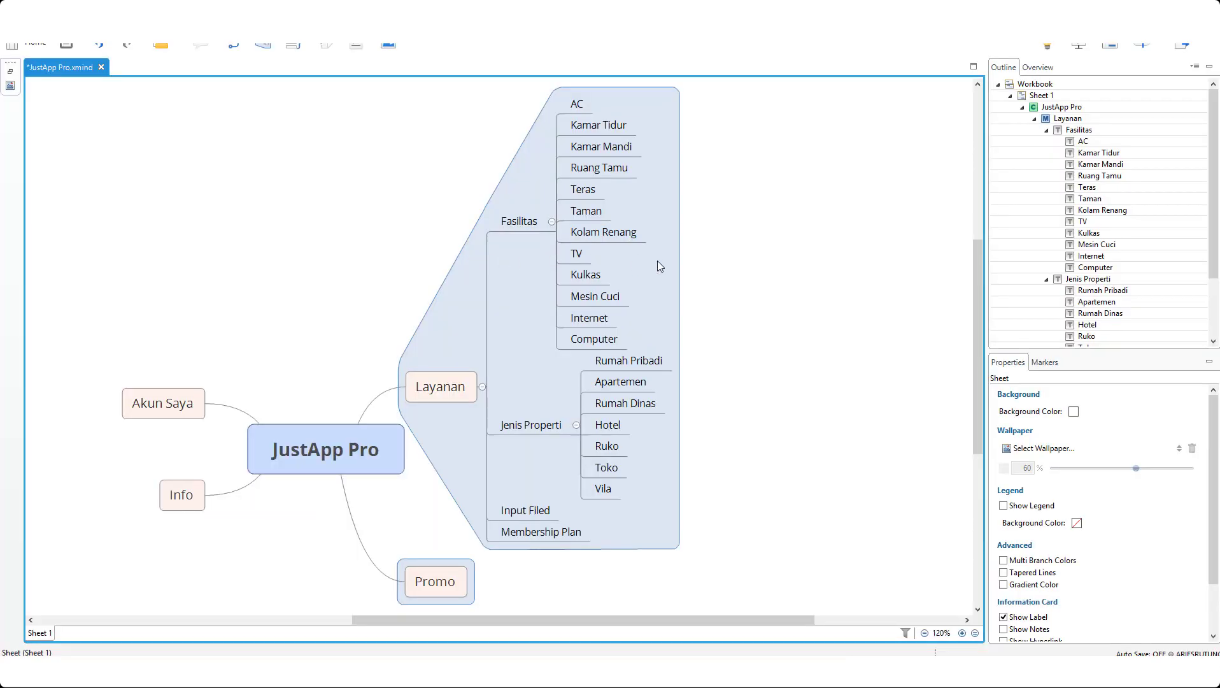
pyautogui.hotkey('alt', 'Tab')
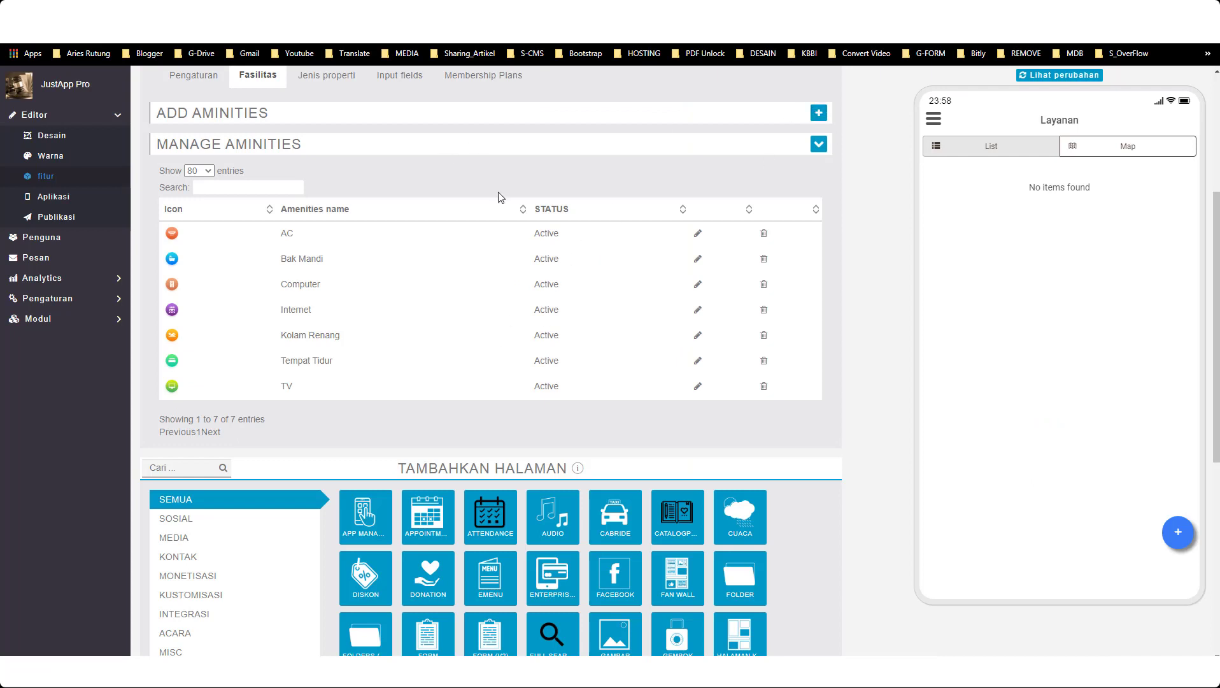
pyautogui.click(819, 113)
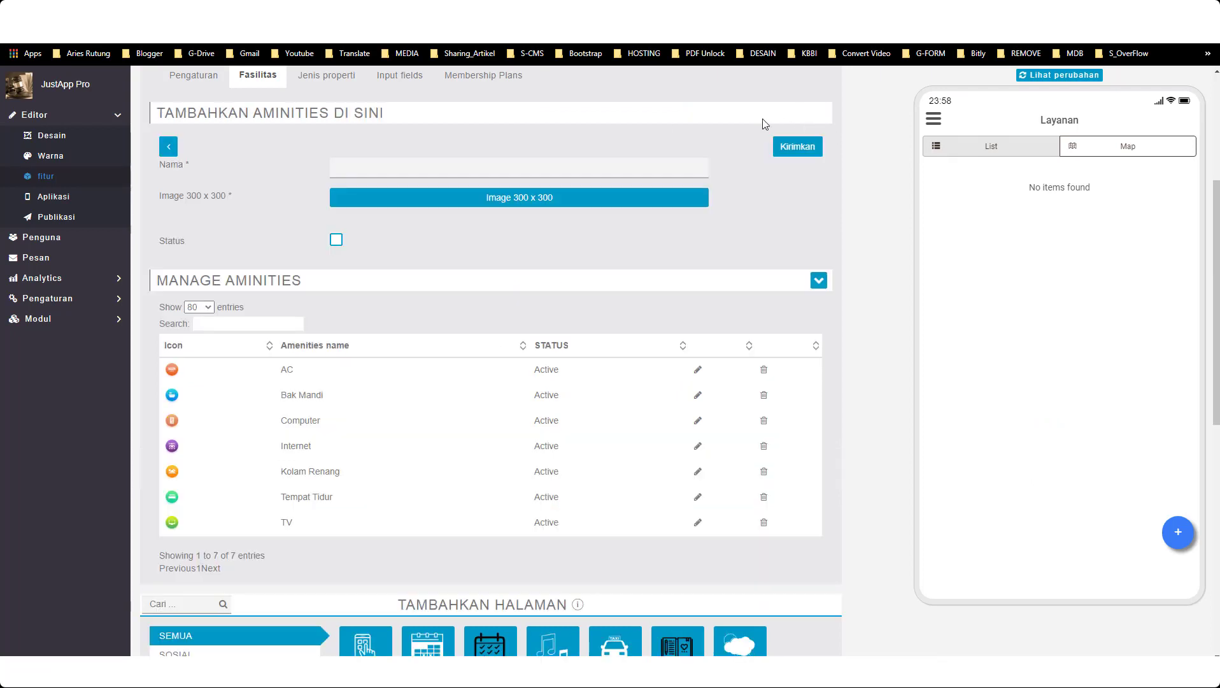
pyautogui.click(423, 167)
pyautogui.write('Mesin')
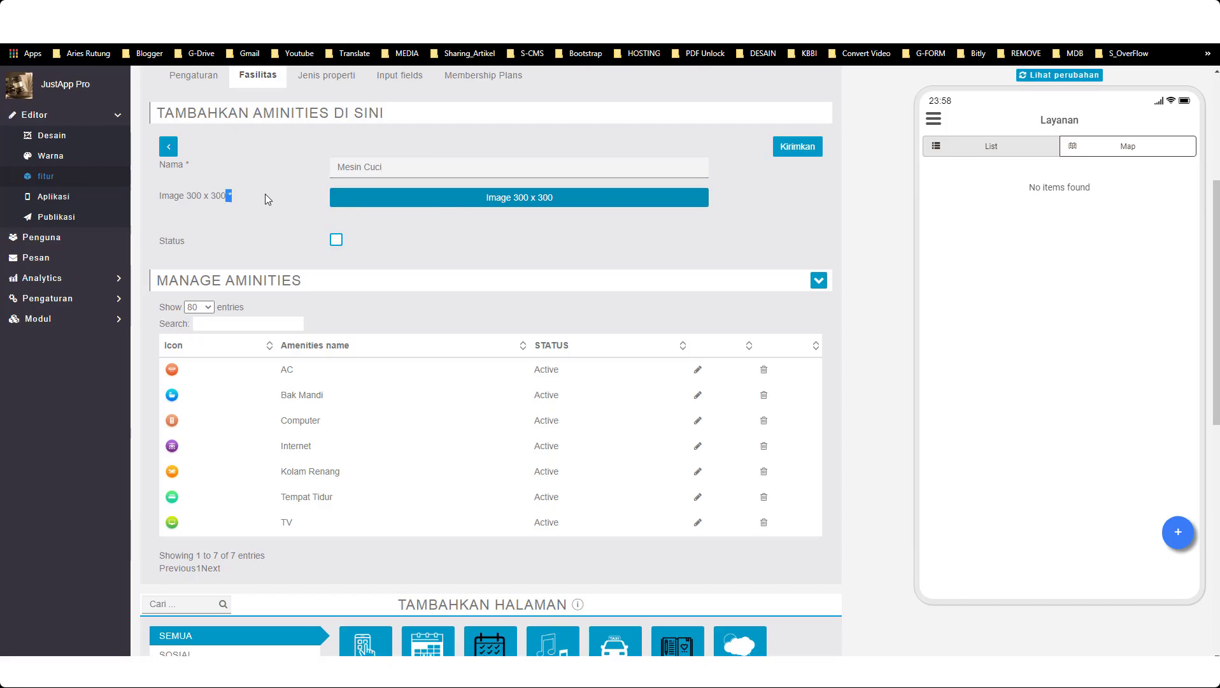
pyautogui.click(389, 196)
pyautogui.doubleClick(424, 306)
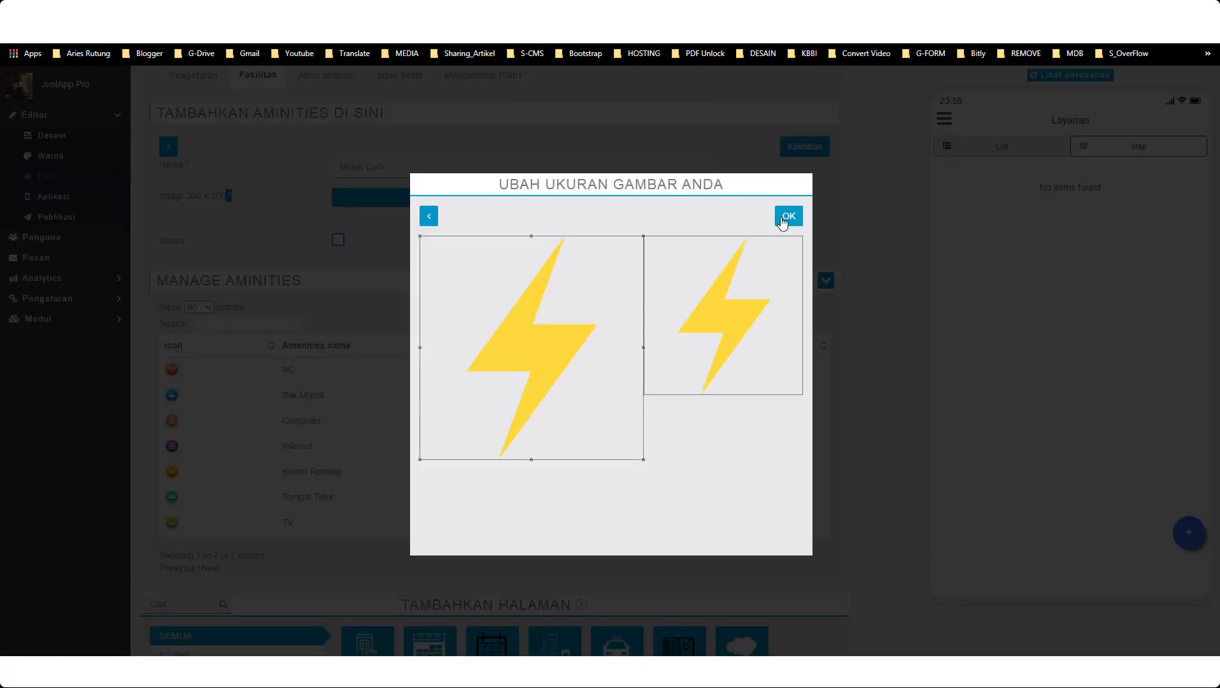
pyautogui.click(787, 217)
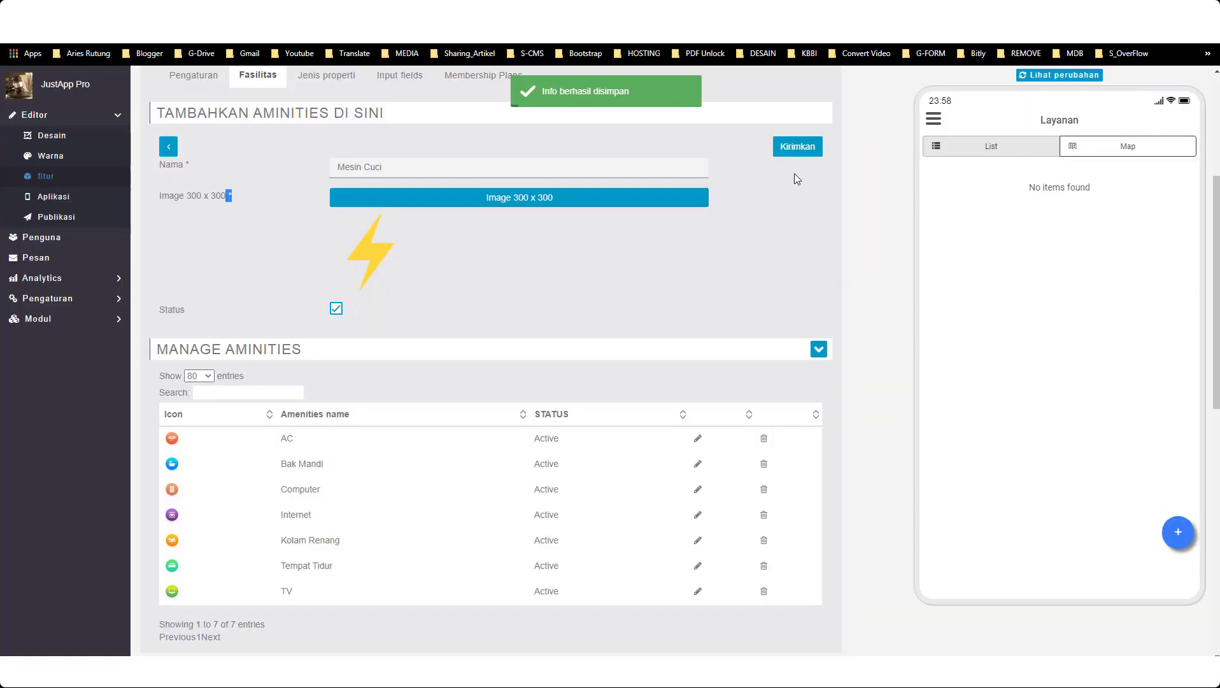
pyautogui.click(810, 151)
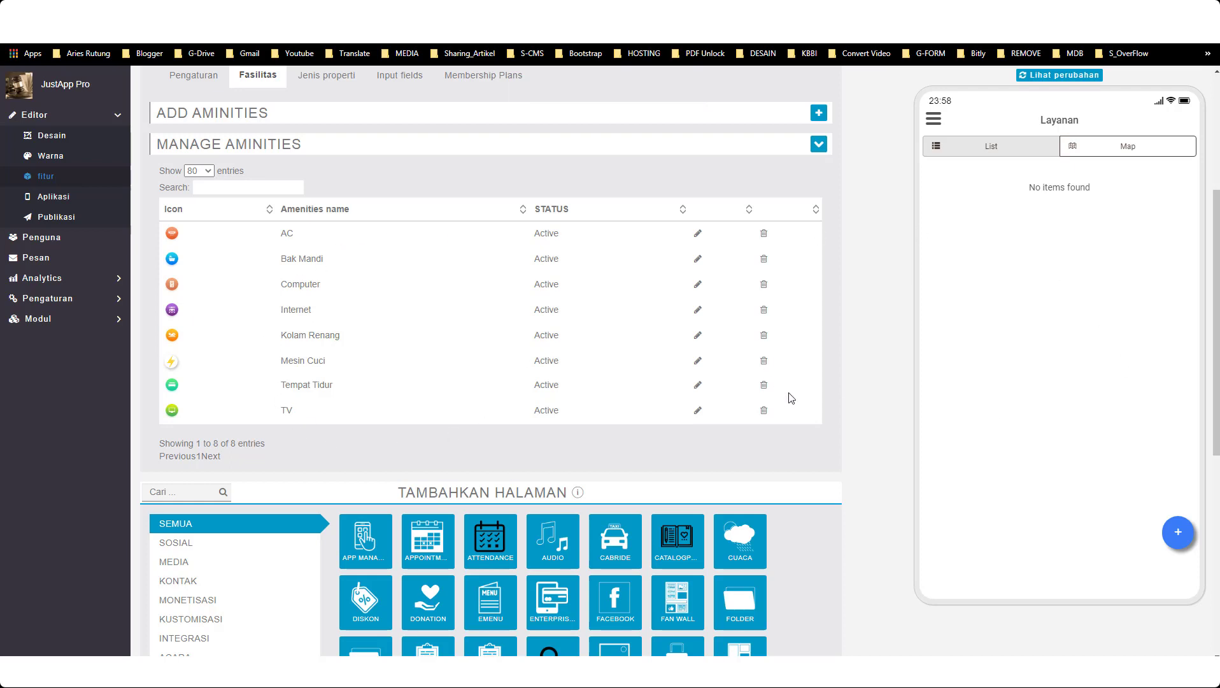
# - Rename the Apartment property type of the Layanan page as Apartemen
pyautogui.scroll(1, 539, 260)
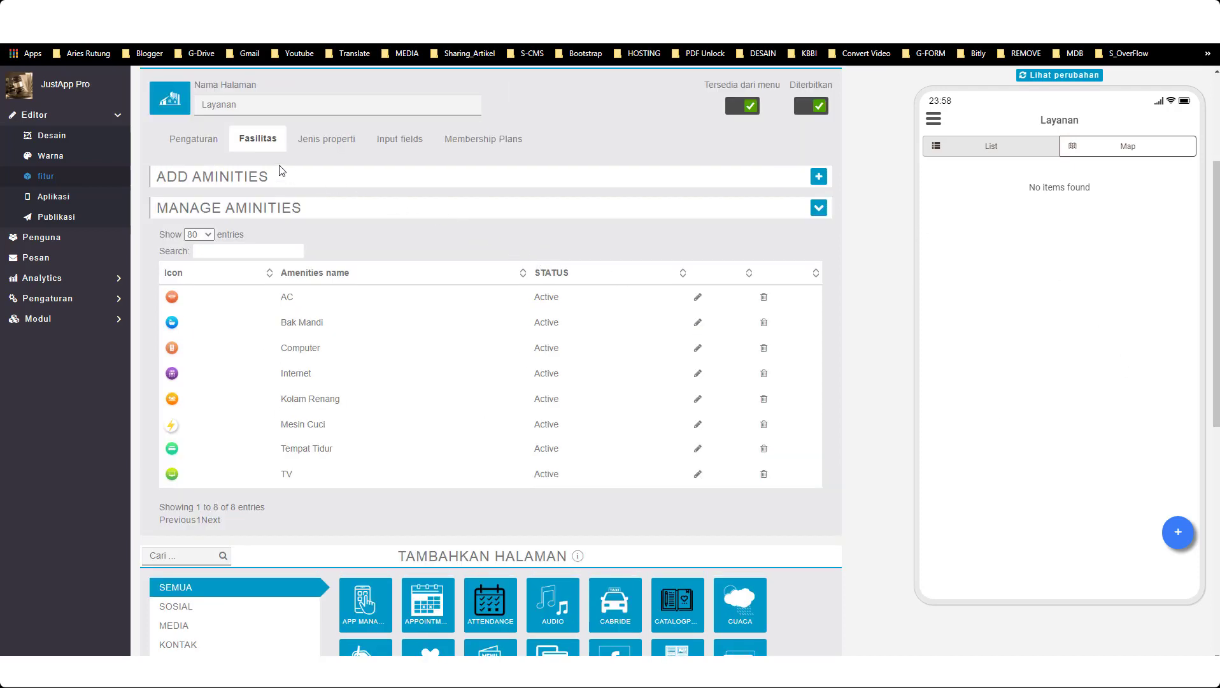
pyautogui.click(329, 139)
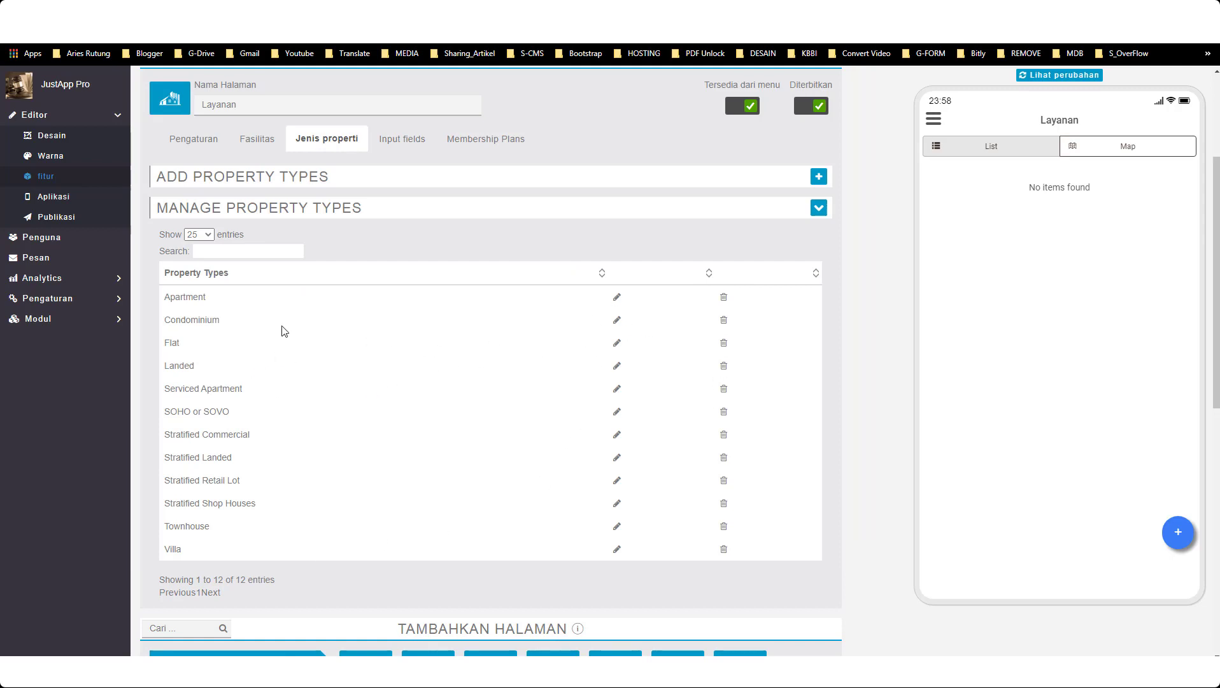
pyautogui.click(617, 297)
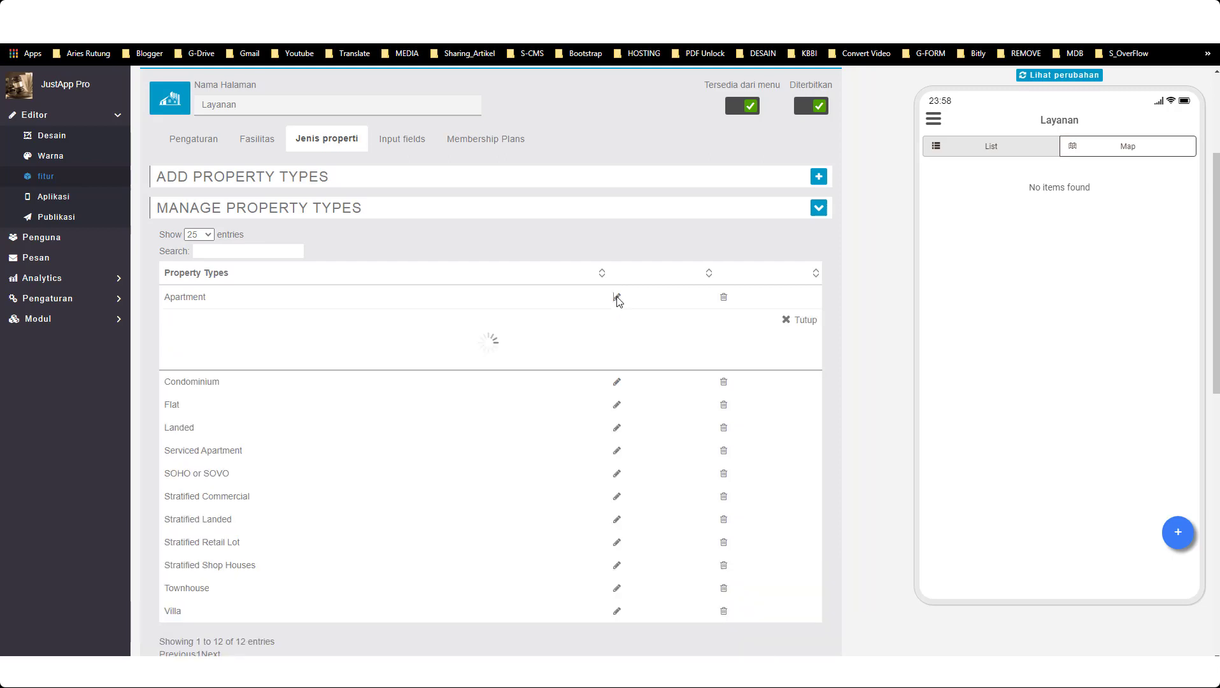
pyautogui.moveTo(398, 344); pyautogui.dragTo(363, 343)
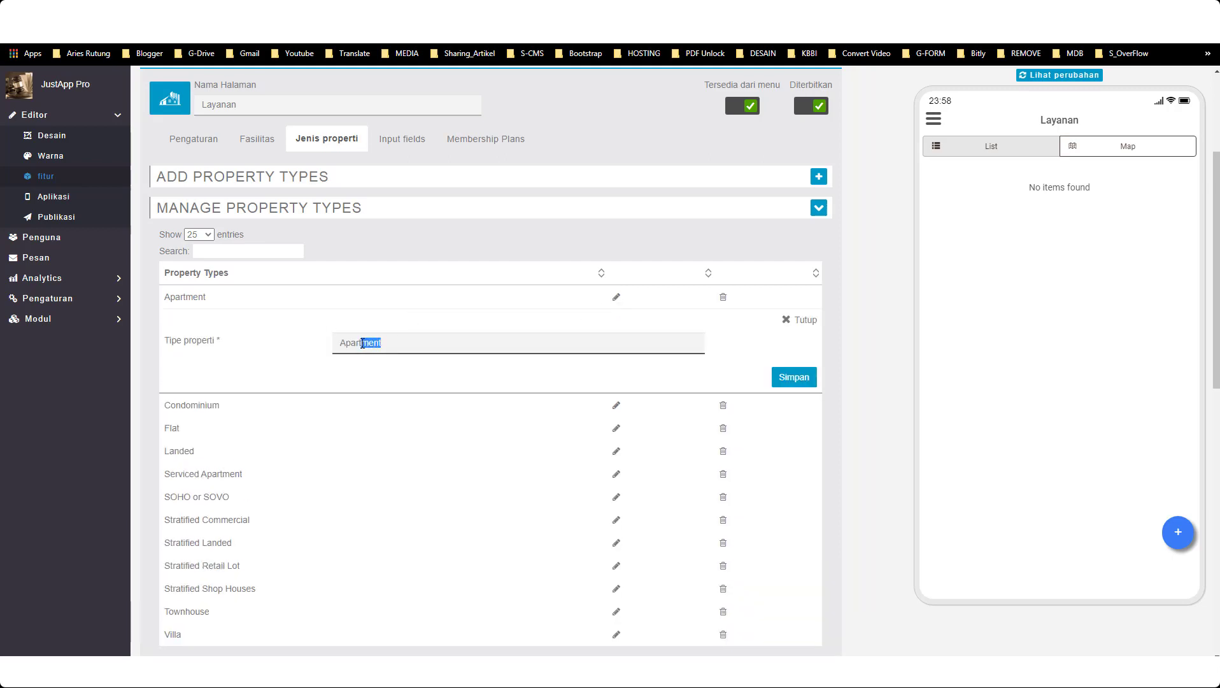
pyautogui.write('emen')
pyautogui.press('Return')
# - Rename the Condominium property type as Rumah Dinas and the Flat property type as Rumah Pribadi
pyautogui.click(616, 319)
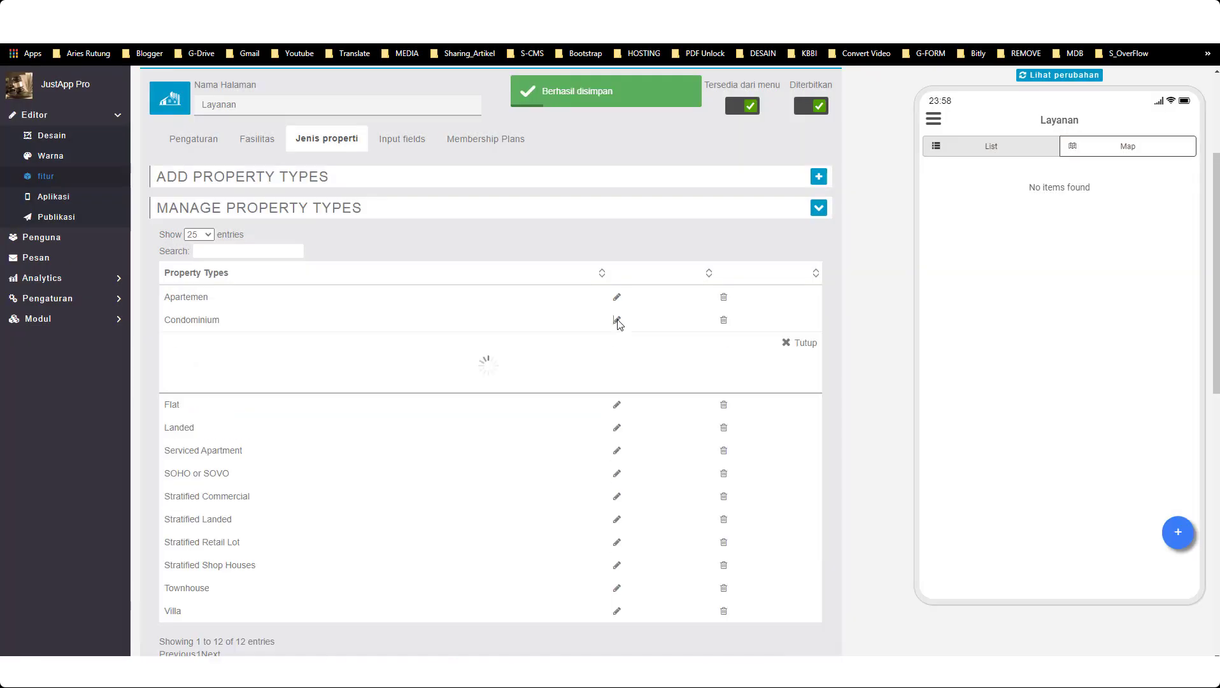
pyautogui.moveTo(450, 365); pyautogui.dragTo(326, 370)
pyautogui.write('Rumah Dinas')
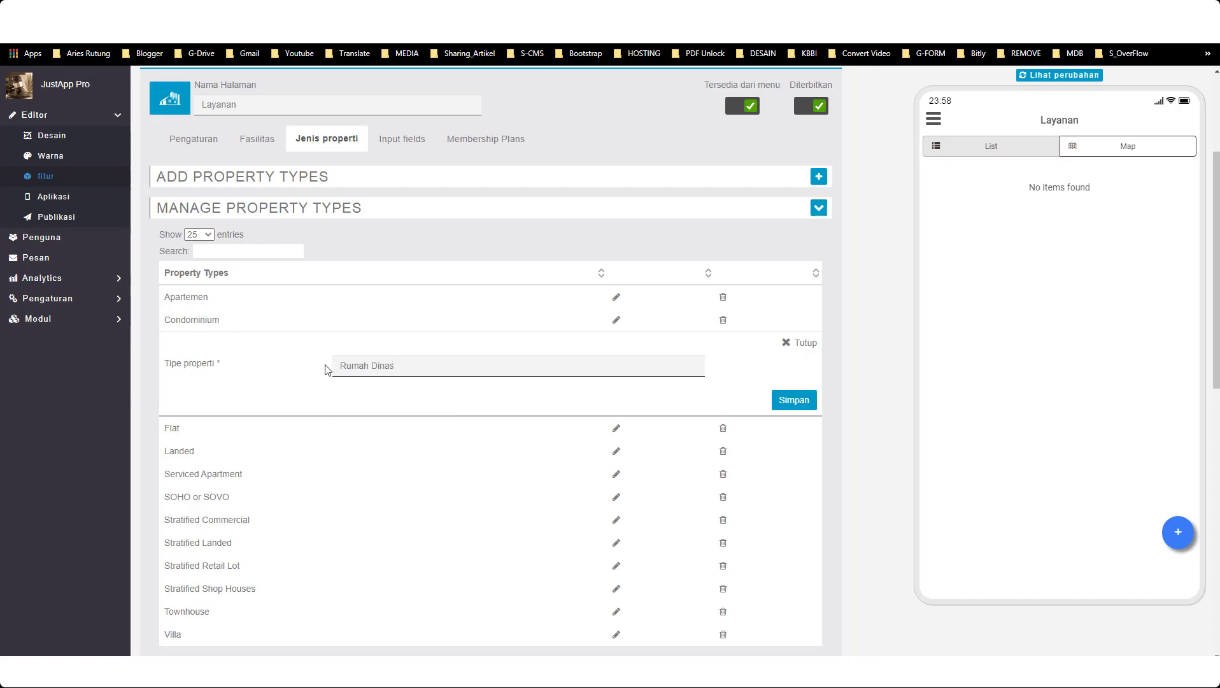
pyautogui.press('Return')
pyautogui.click(616, 343)
pyautogui.write('Rumah Pribadi')
pyautogui.press('Return')
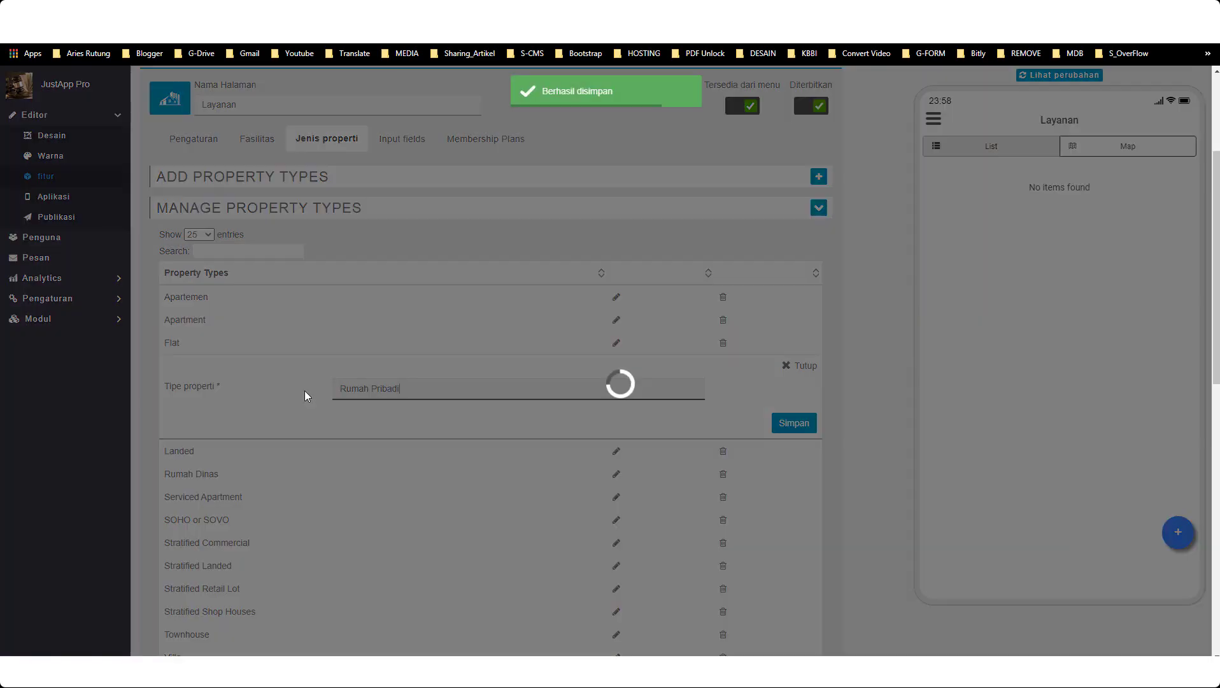
# - Rename the Villa property type as Vila
pyautogui.click(617, 594)
pyautogui.scroll(-1, 446, 560)
pyautogui.click(350, 577)
pyautogui.press('Return')
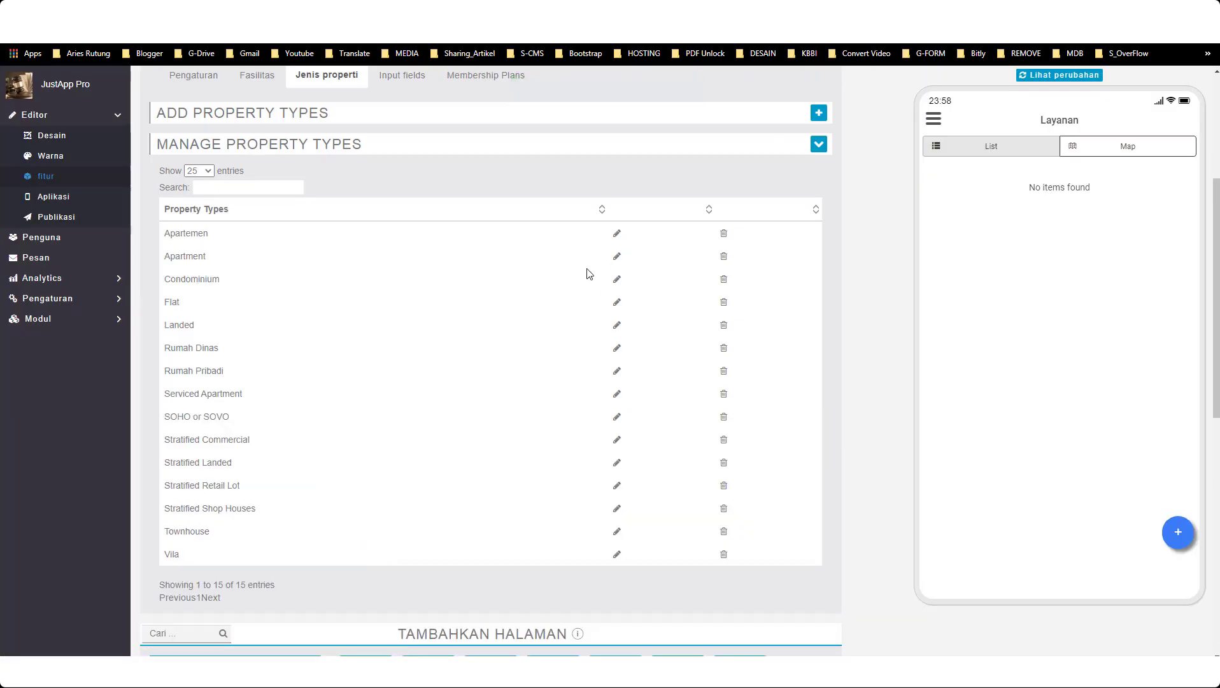
# - Delete the leftover Apartment, Landed, Flat and Condominium property types
pyautogui.click(722, 258)
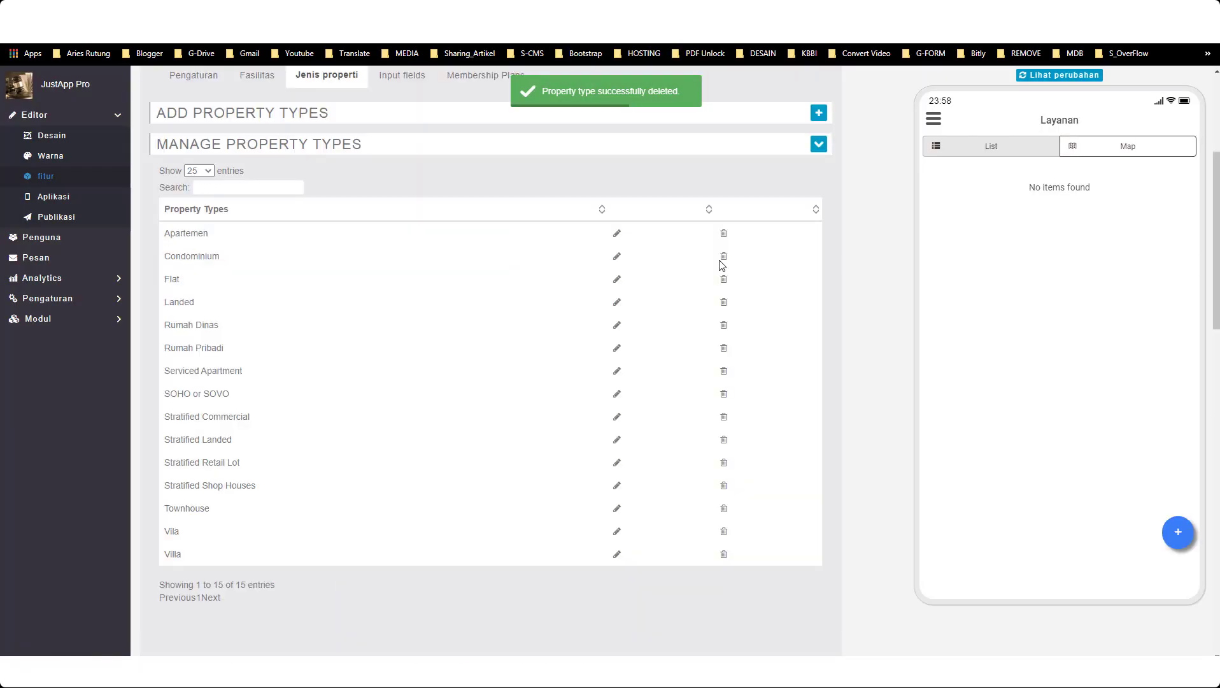
pyautogui.click(723, 302)
pyautogui.click(724, 280)
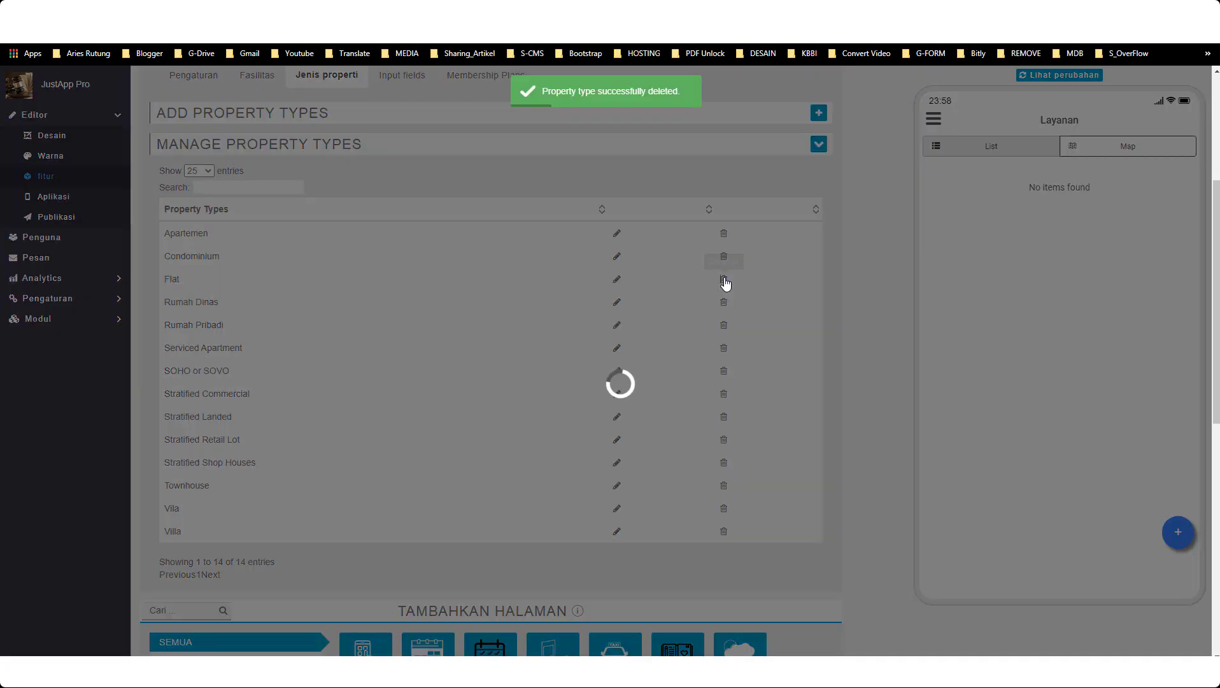
pyautogui.click(723, 256)
pyautogui.press('Return')
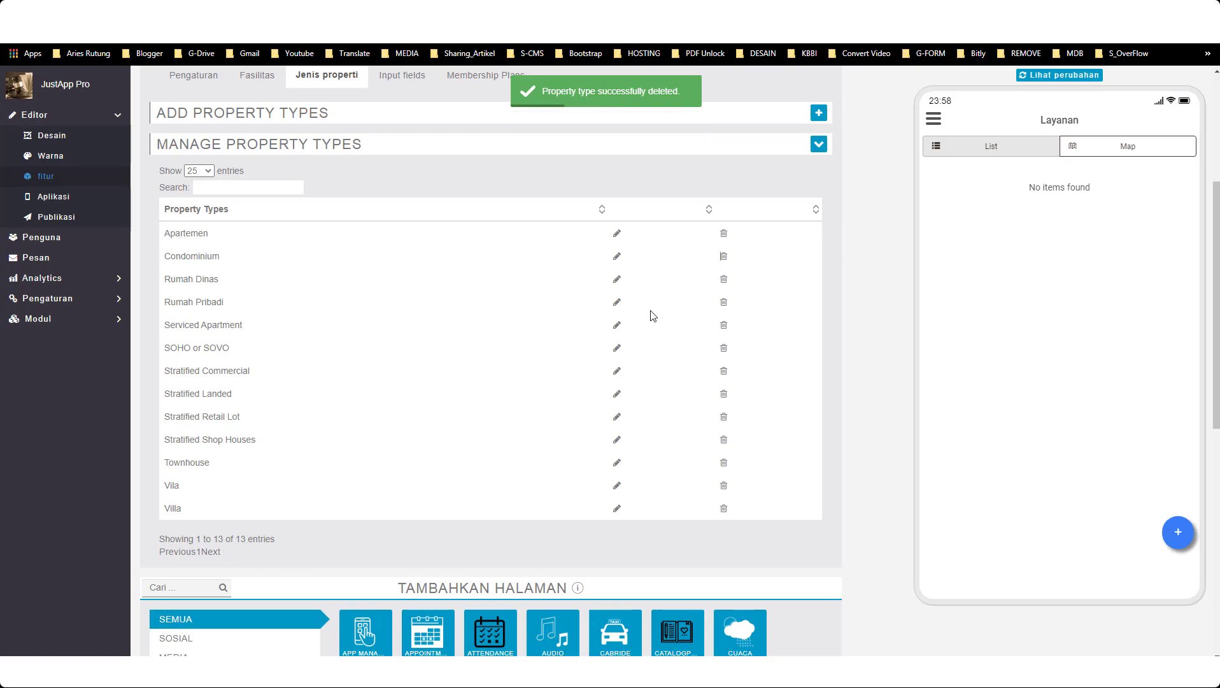
# - Remove the Pekerjaan page from the app's page list
pyautogui.click(723, 326)
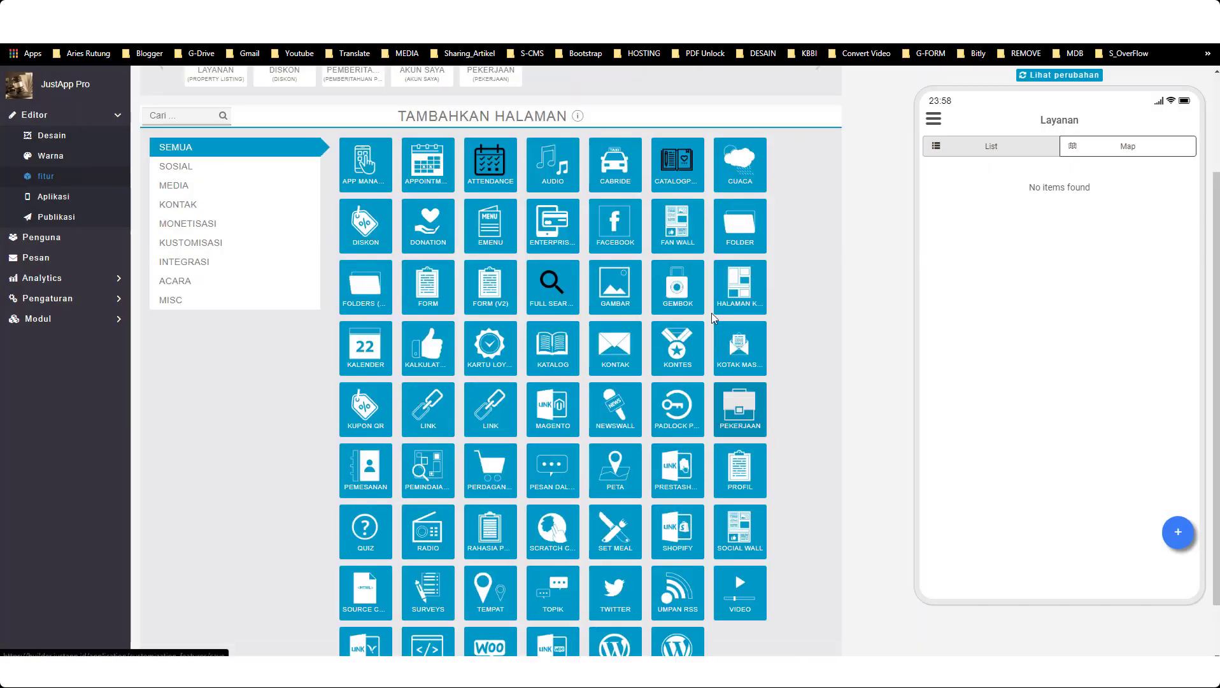
pyautogui.scroll(2, 711, 313)
pyautogui.click(515, 160)
# - Delete the Serviced Apartment, SOHO or SOVO and Villa property types from the Layanan page
pyautogui.scroll(-1, 327, 436)
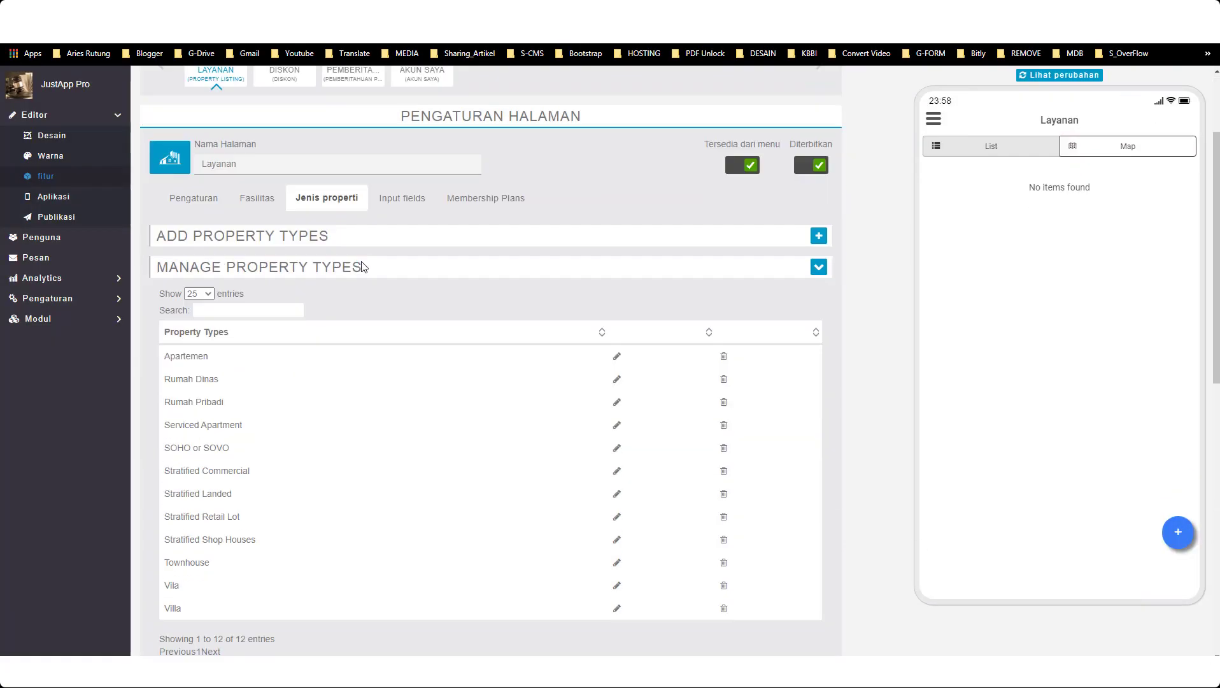
pyautogui.click(723, 426)
pyautogui.press('Return')
pyautogui.click(723, 425)
pyautogui.press('Return')
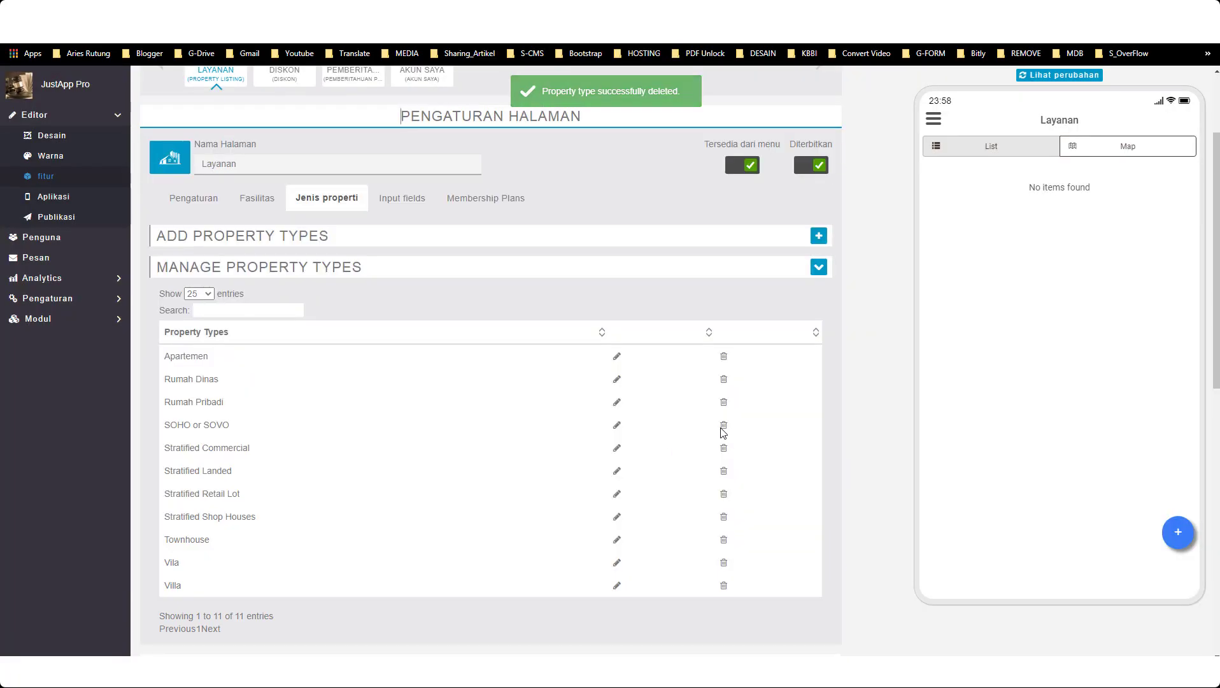
pyautogui.click(721, 428)
pyautogui.press('Return')
pyautogui.scroll(-1, 347, 537)
pyautogui.click(725, 500)
pyautogui.press('Return')
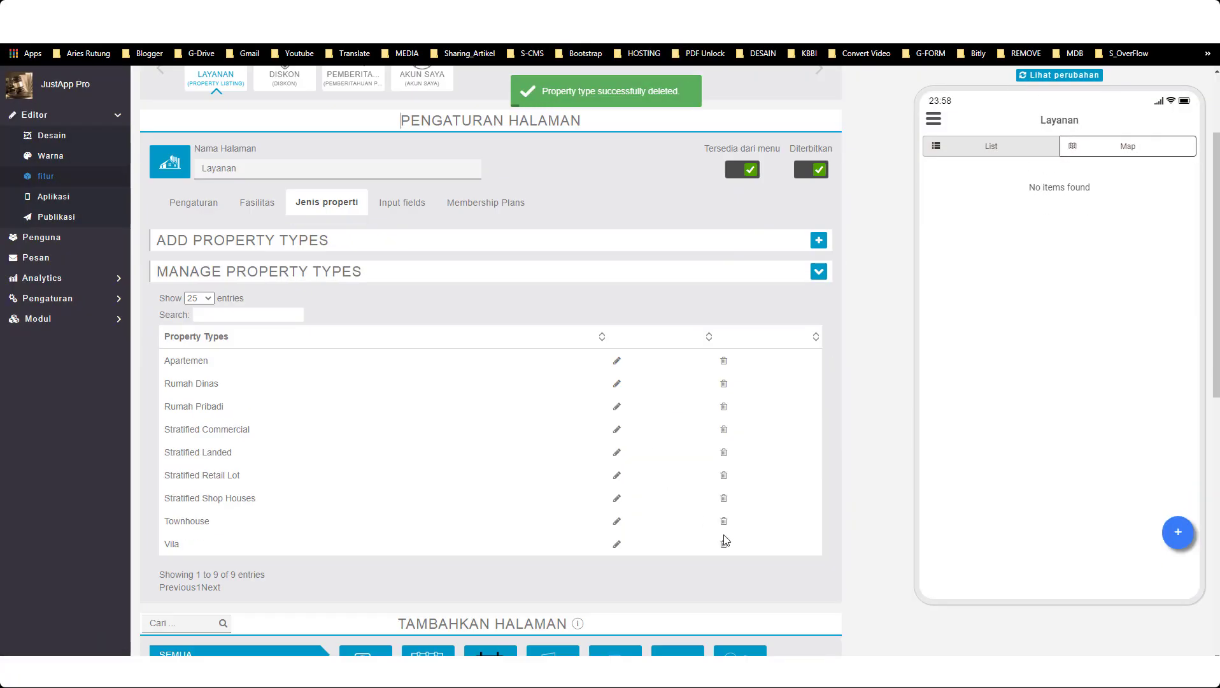
# - Delete the Townhouse, Stratified Shop Houses, Stratified Retail Lot, Stratified Landed and Stratified Commercial property types
pyautogui.click(724, 521)
pyautogui.press('Return')
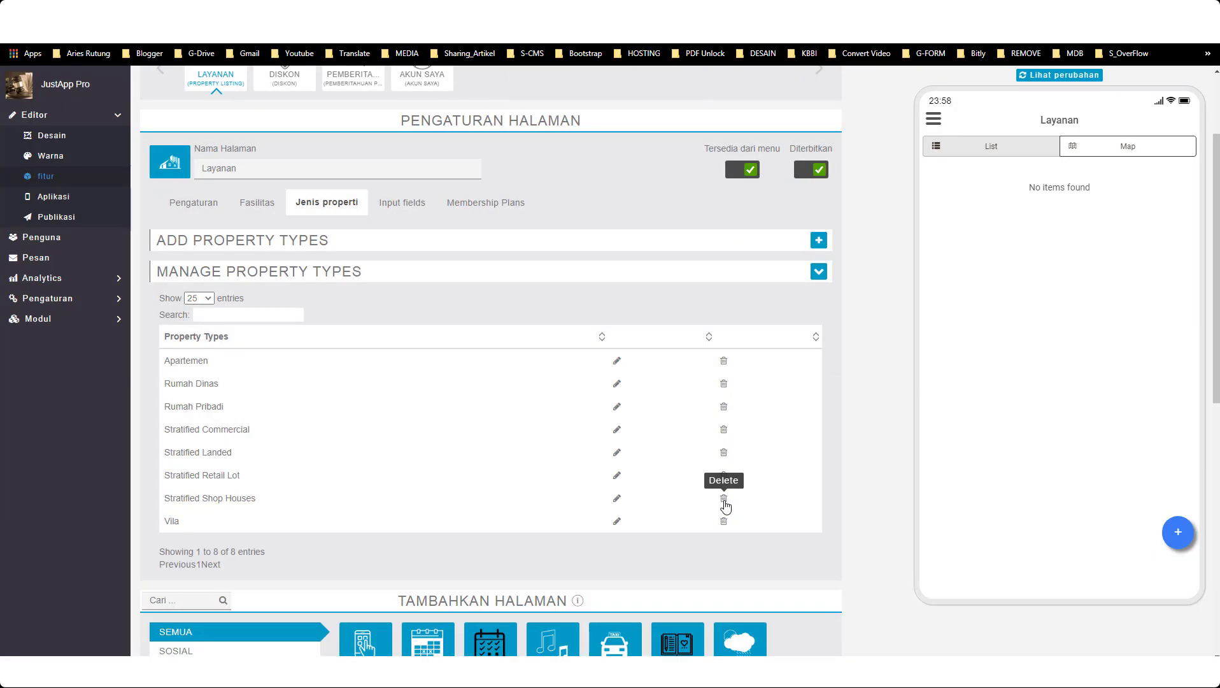
pyautogui.click(724, 499)
pyautogui.press('Return')
pyautogui.click(719, 475)
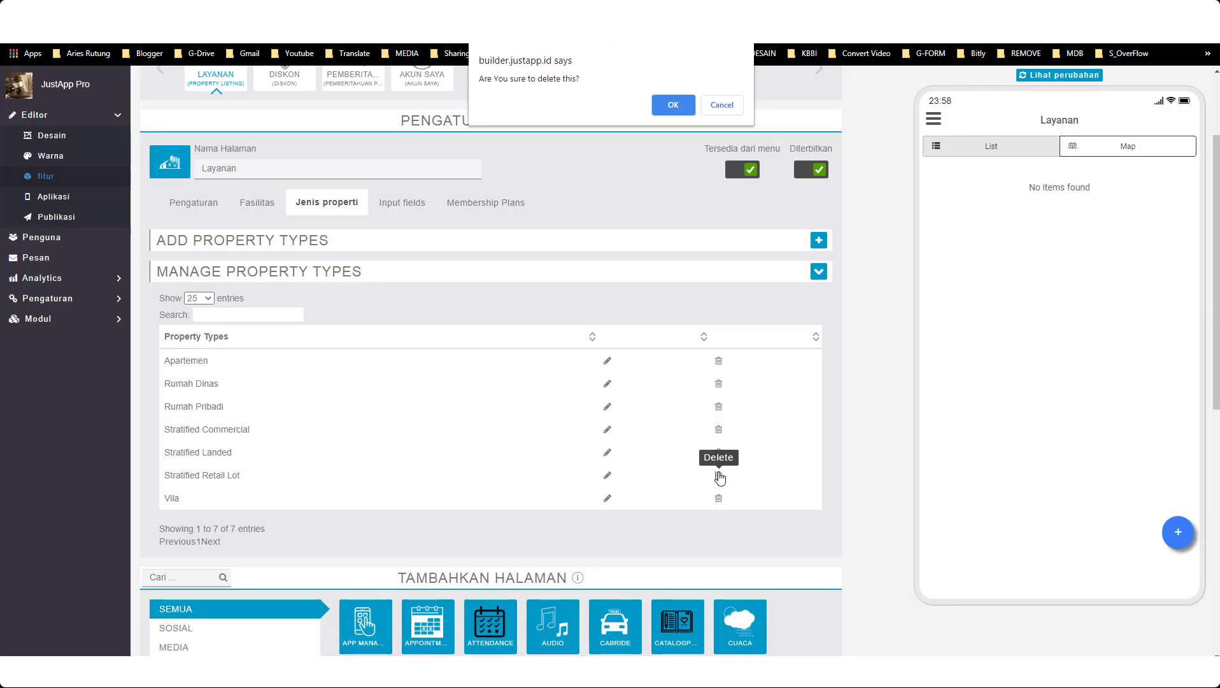
pyautogui.press('Return')
pyautogui.click(714, 429)
pyautogui.press('Return')
pyautogui.click(714, 430)
pyautogui.press('Return')
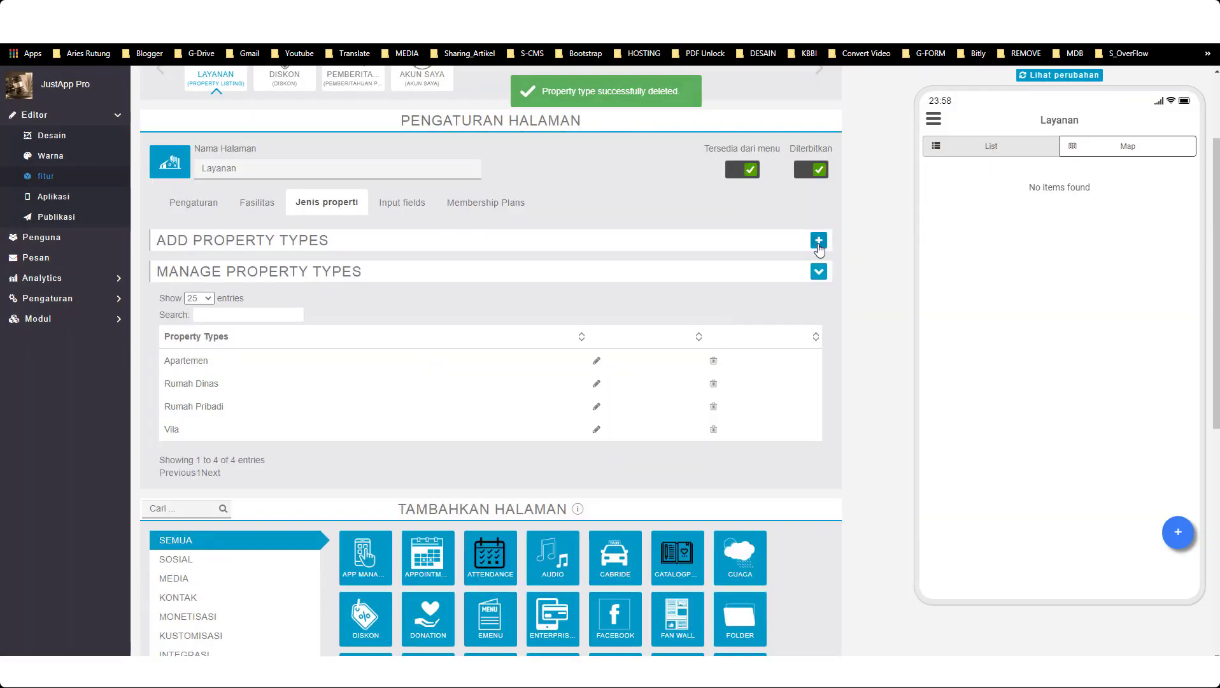
# - Add two new property types named Ruko and TOko to the Layanan page
pyautogui.click(819, 240)
pyautogui.click(371, 298)
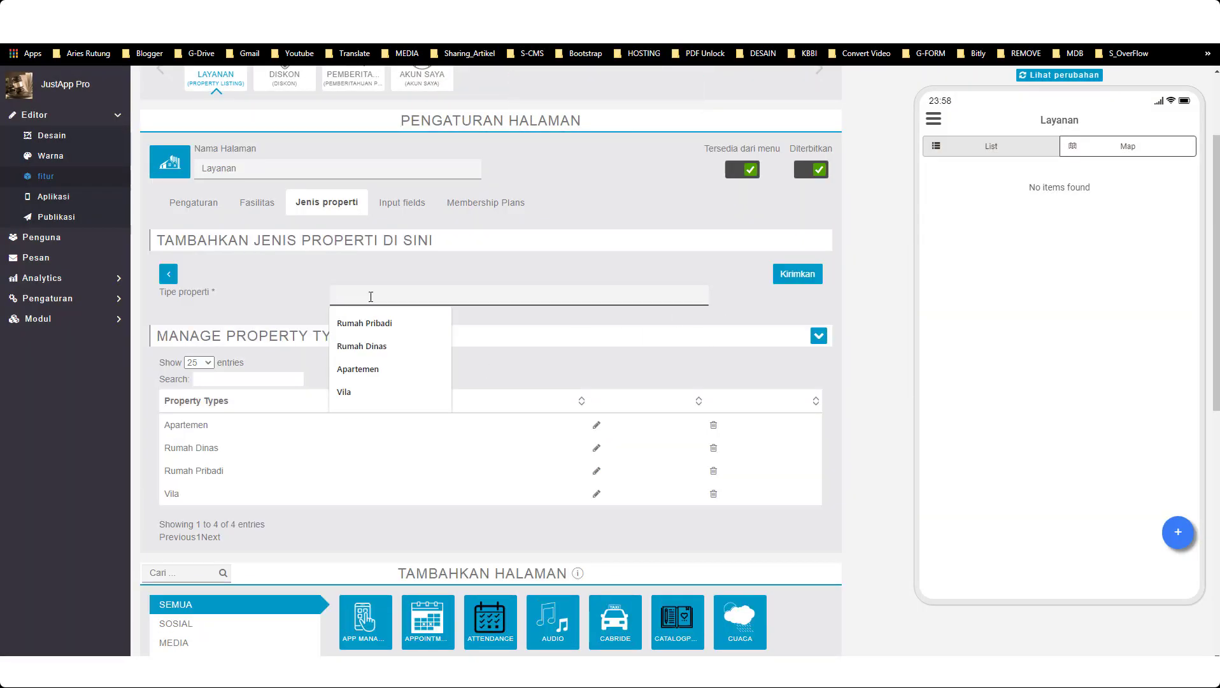
pyautogui.write('Ruko')
pyautogui.press('Return')
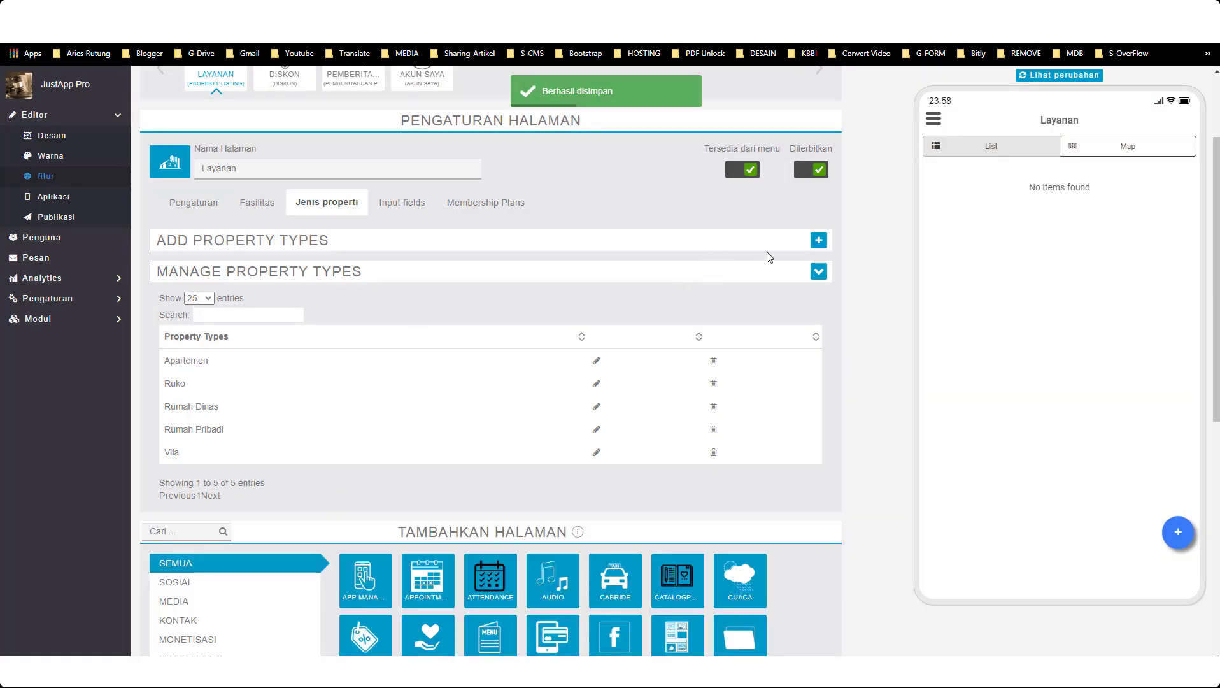
pyautogui.click(818, 240)
pyautogui.click(502, 296)
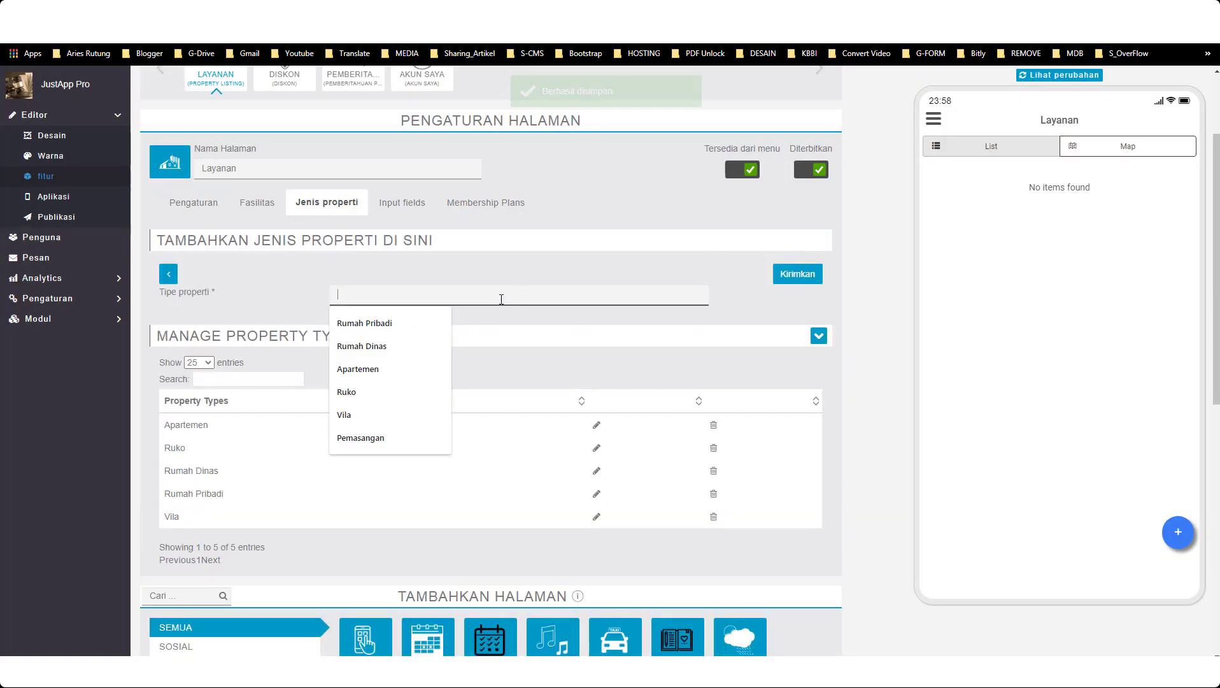
pyautogui.write('TOKo')
pyautogui.press('Return')
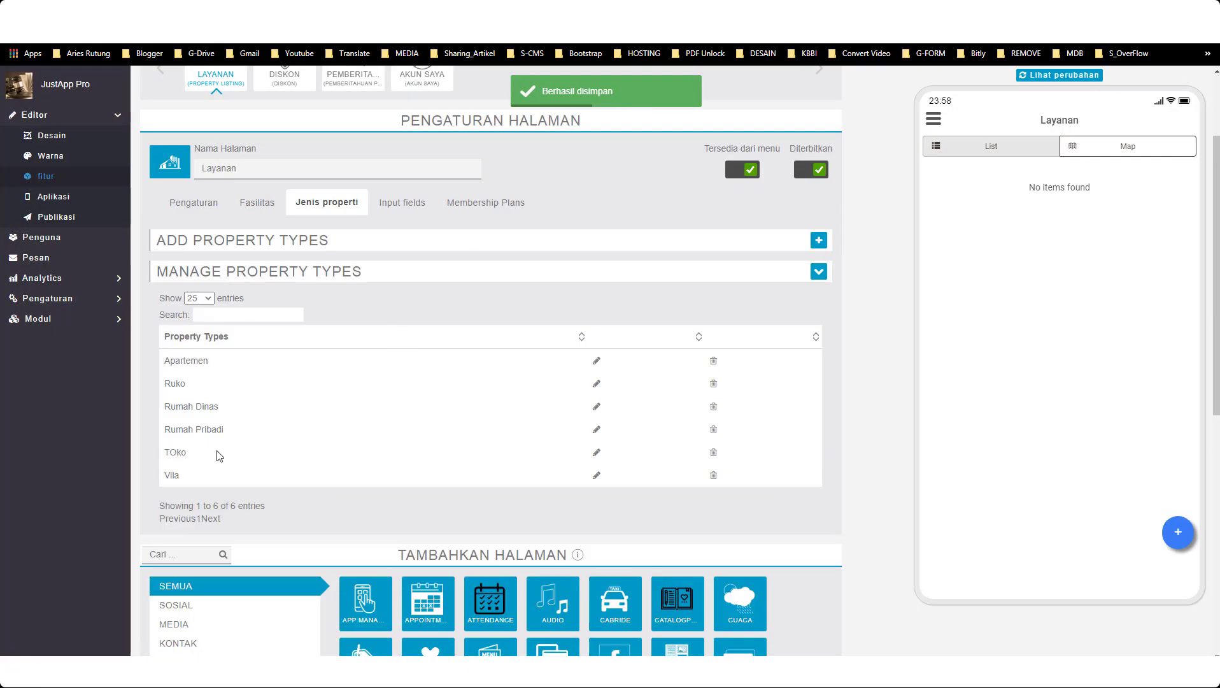
# - Correct the name of the TOko property type to Toko
pyautogui.click(595, 453)
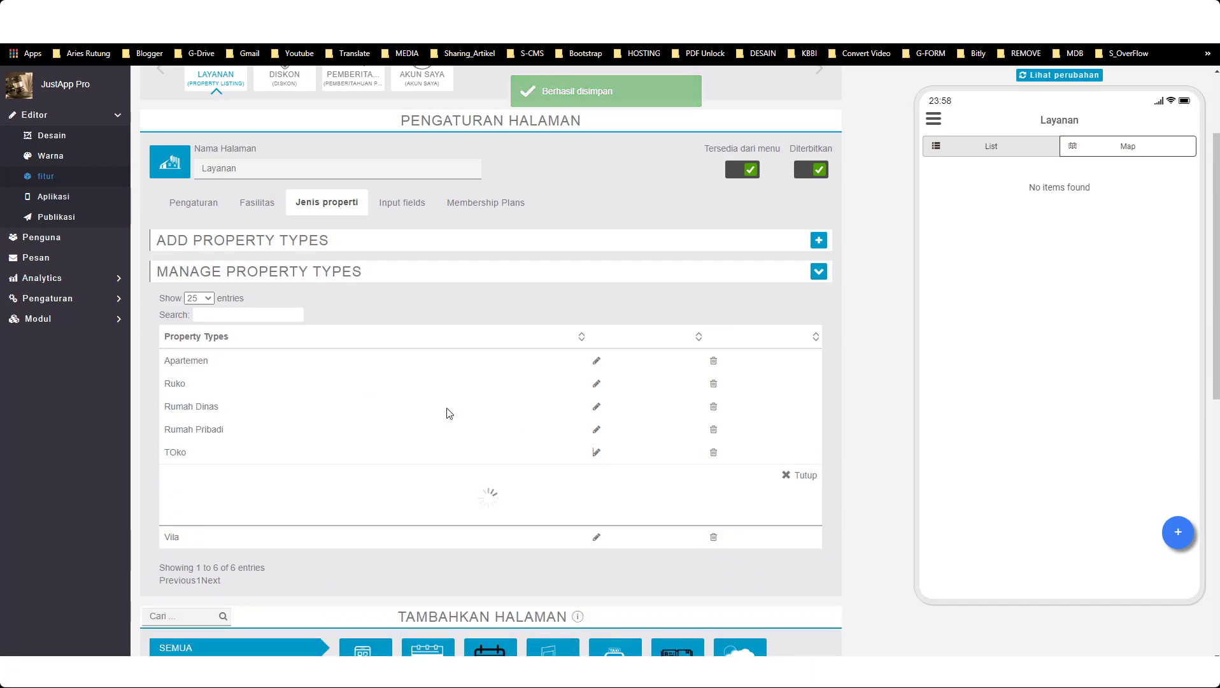
pyautogui.click(348, 499)
pyautogui.press('BackSpace')
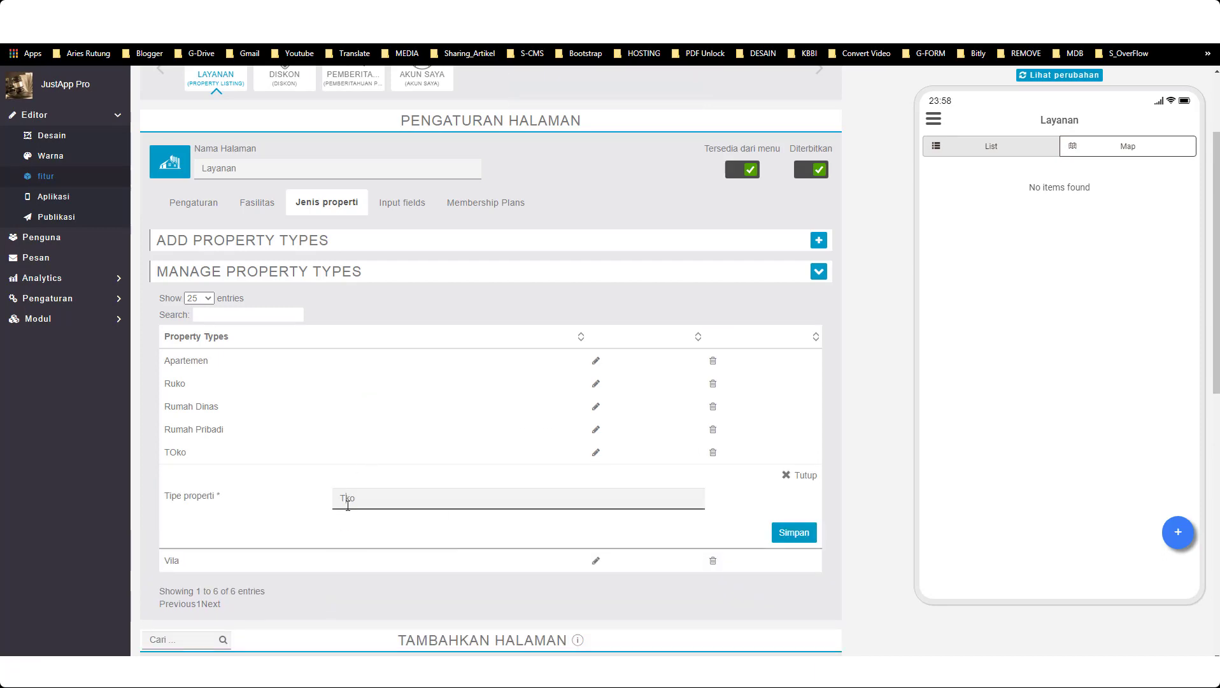
pyautogui.write('o')
pyautogui.press('Return')
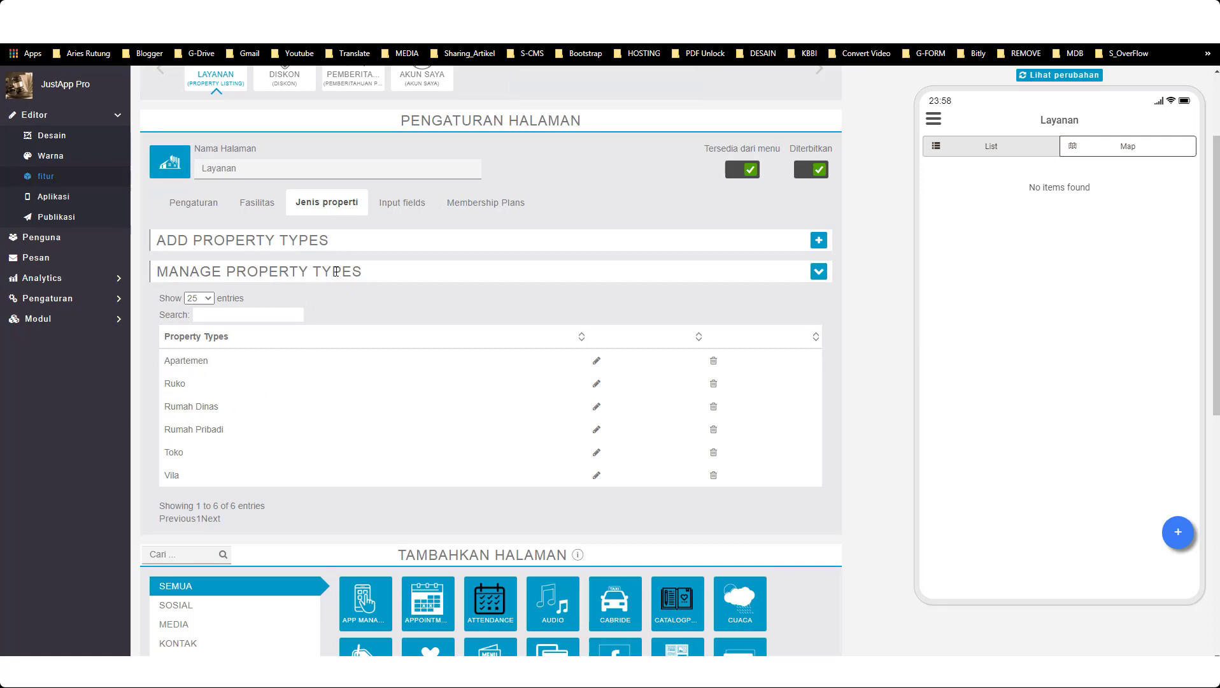
# - Review the Layanan page's input fields and compare which ones are required and which are optional
pyautogui.click(411, 205)
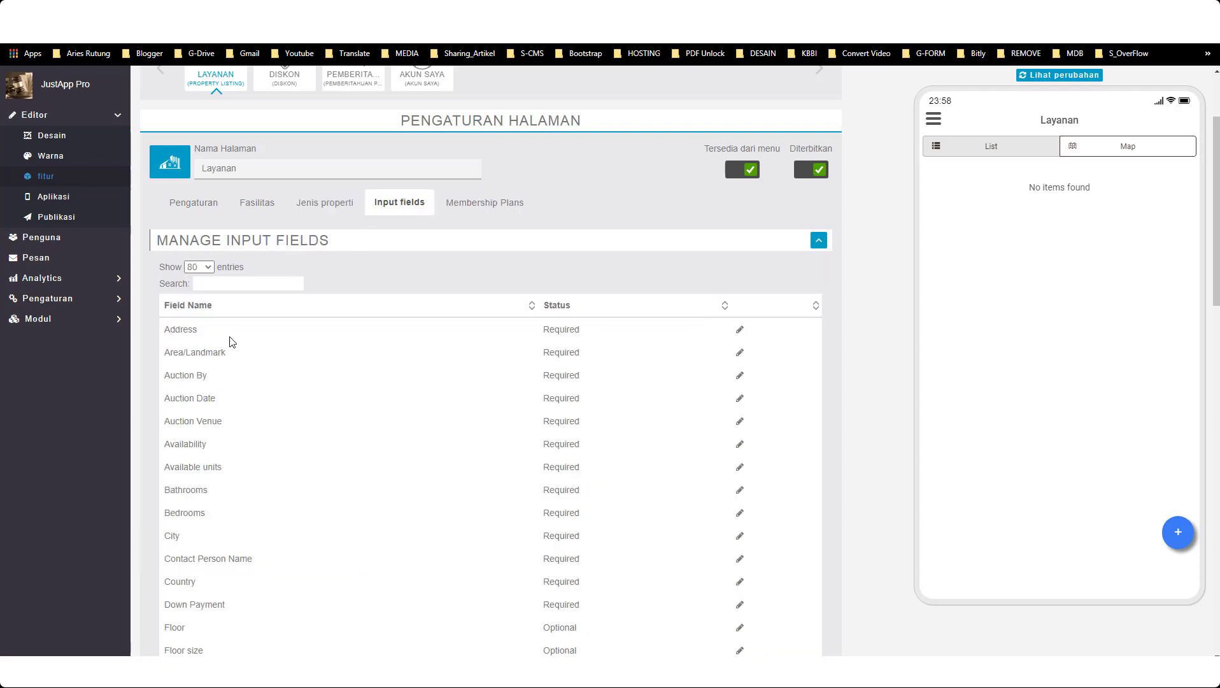
pyautogui.scroll(-2, 232, 342)
pyautogui.scroll(-4, 199, 503)
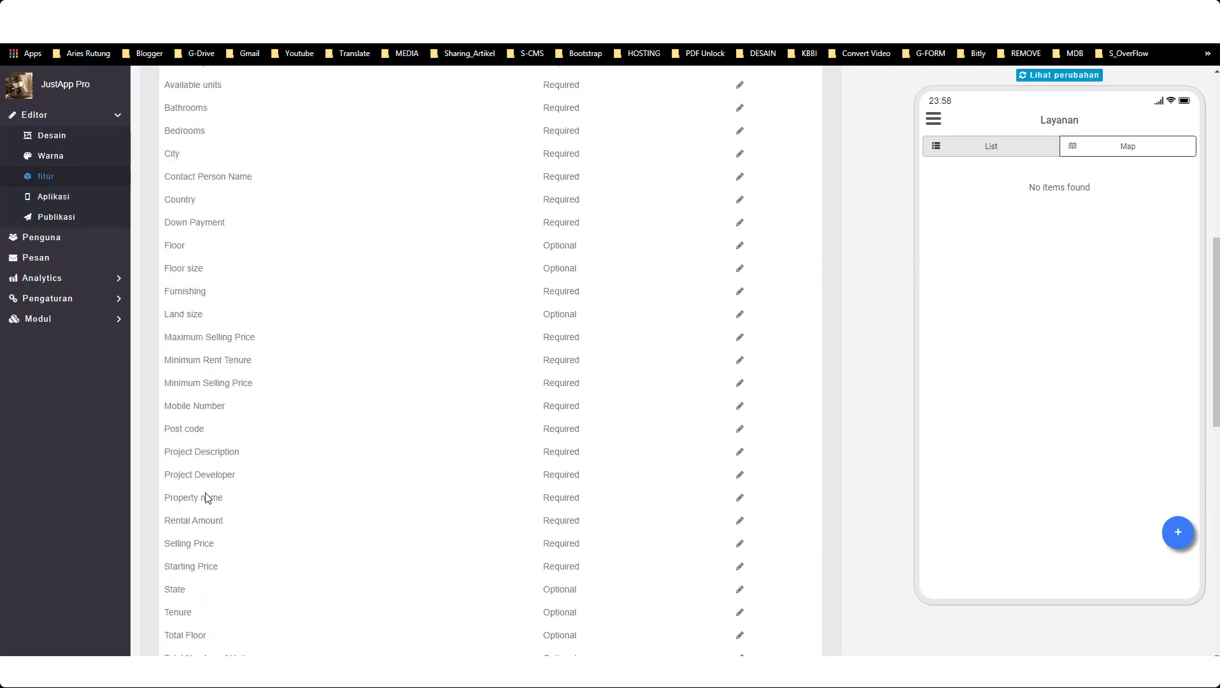
pyautogui.scroll(5, 377, 313)
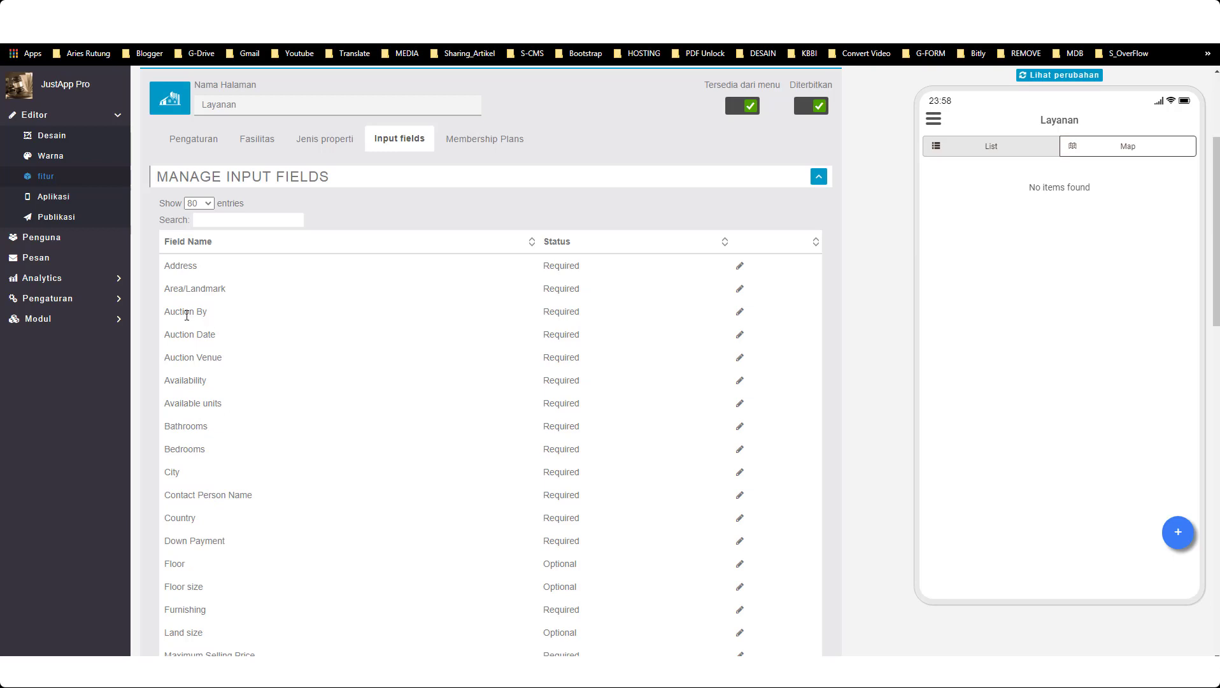
pyautogui.scroll(-3, 219, 406)
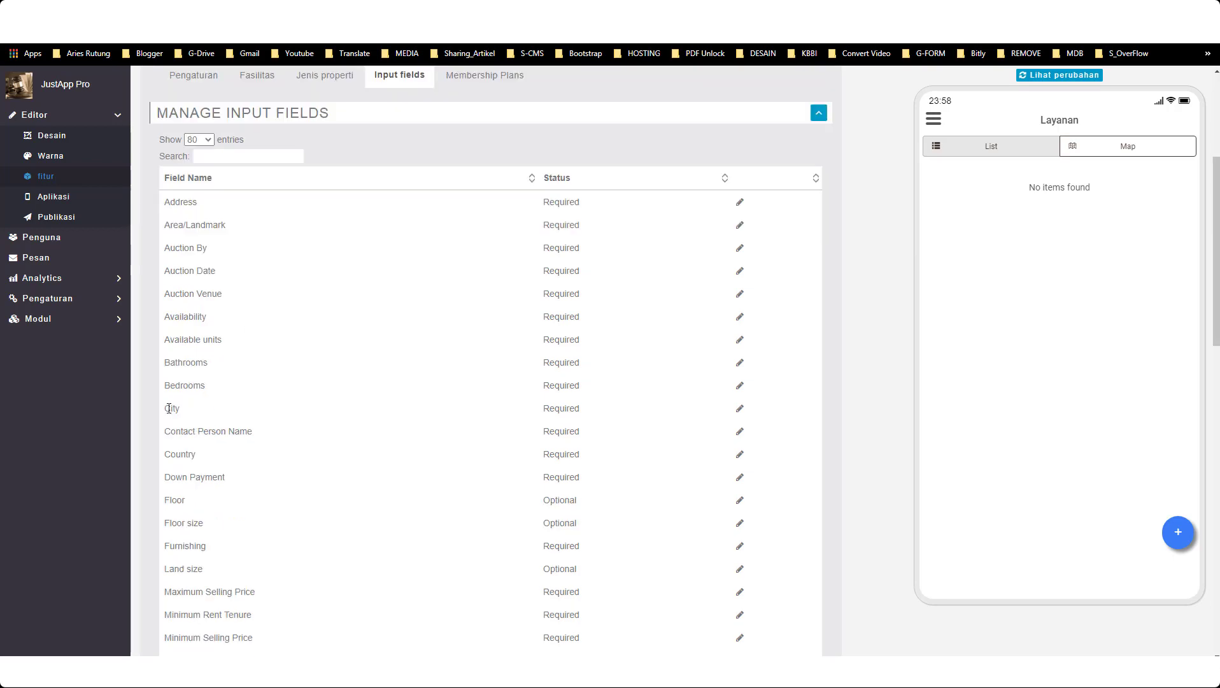
pyautogui.scroll(-1, 195, 444)
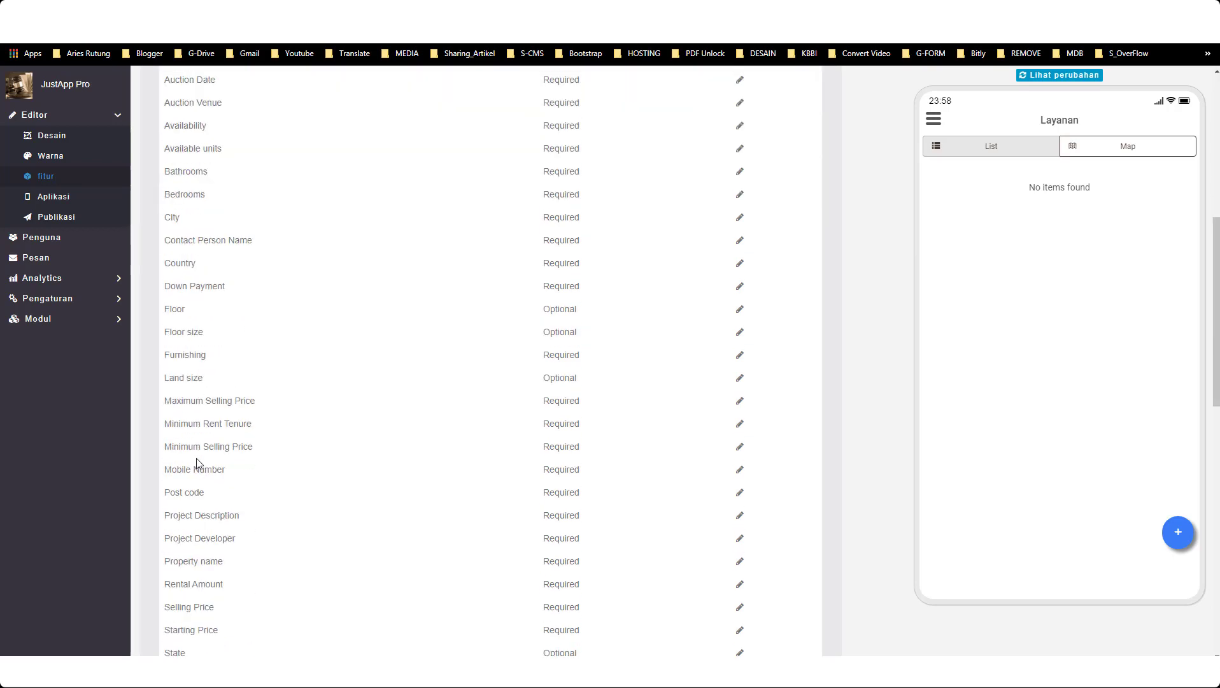
pyautogui.scroll(-2, 243, 452)
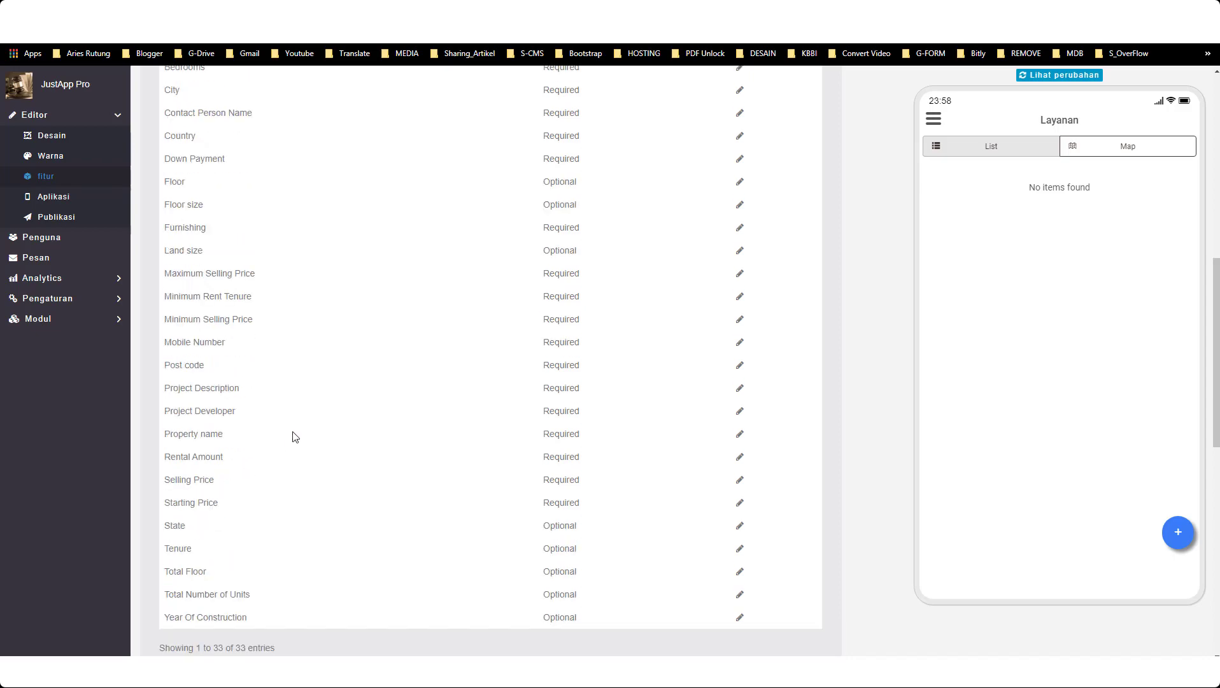
pyautogui.scroll(-1, 256, 441)
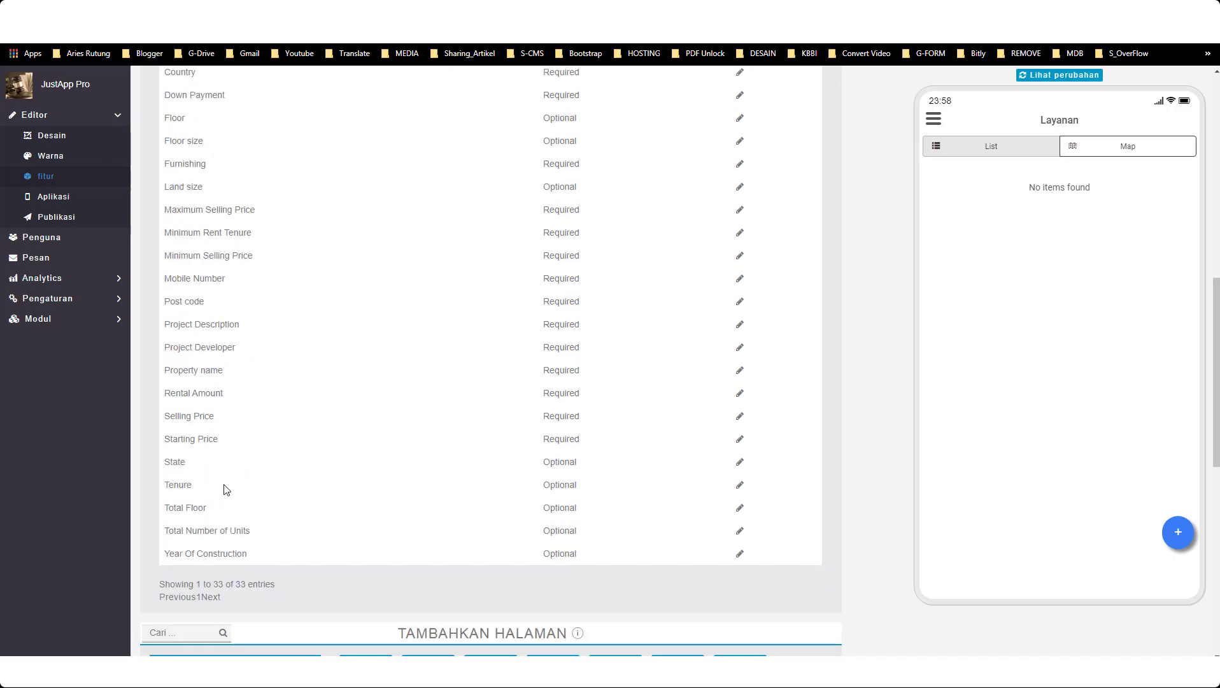
pyautogui.scroll(7, 233, 474)
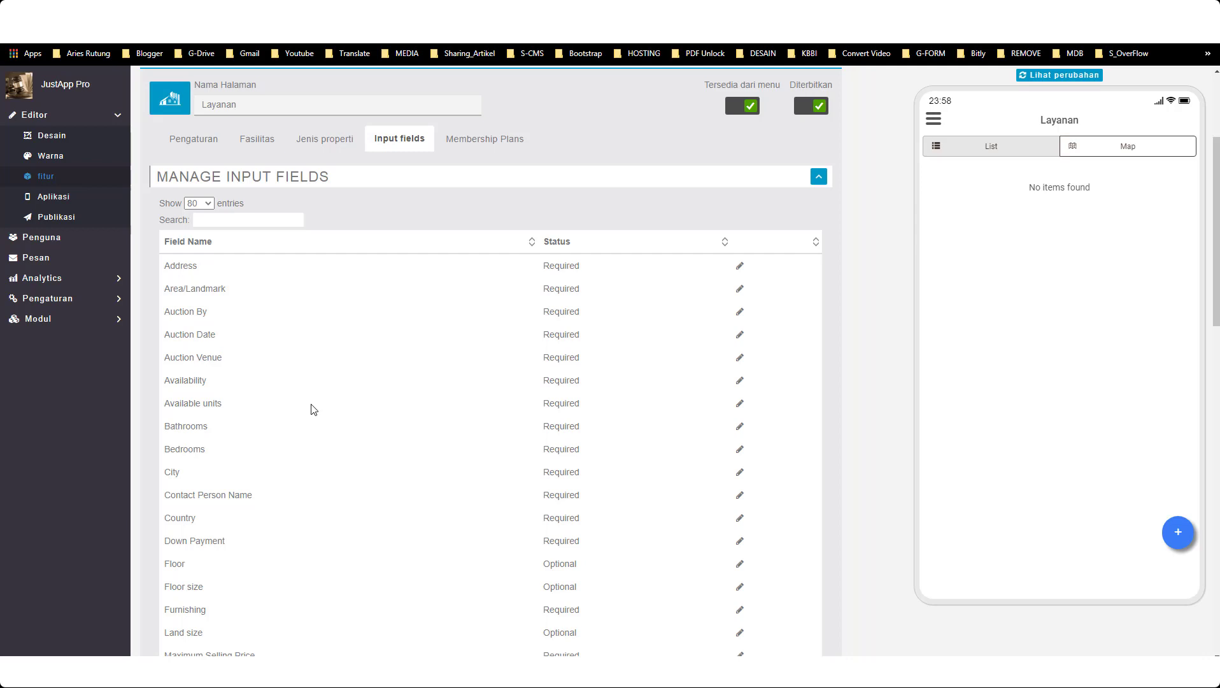
pyautogui.scroll(1, 305, 405)
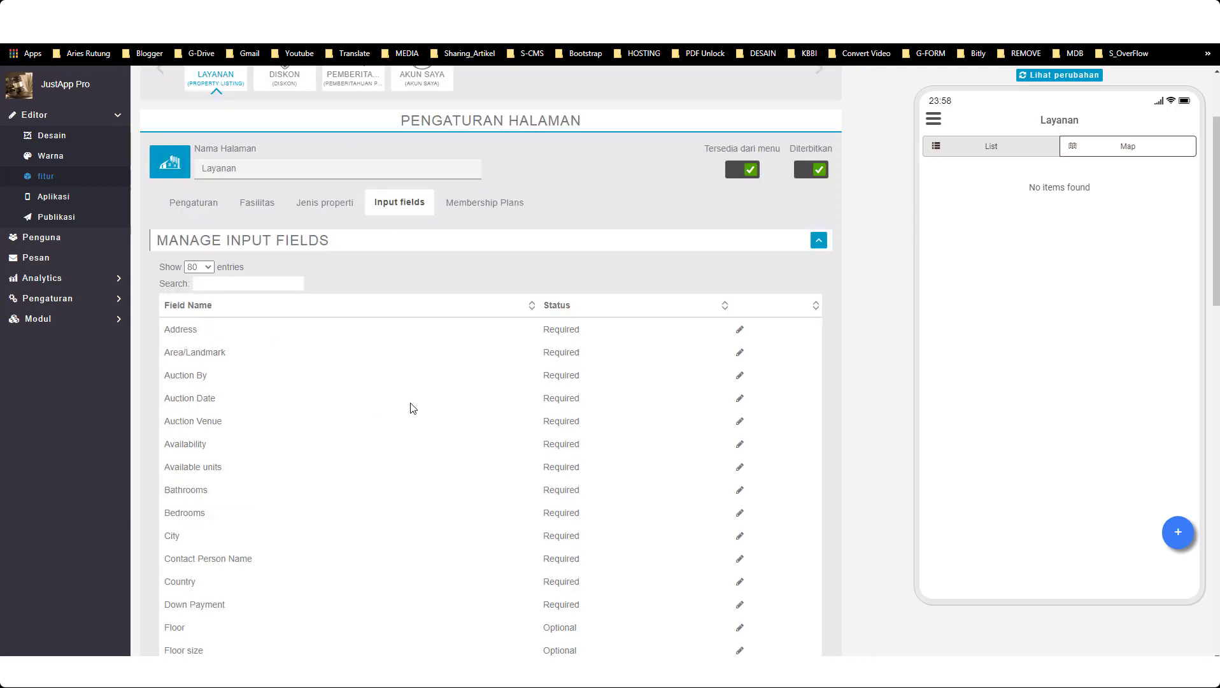
pyautogui.scroll(-4, 519, 542)
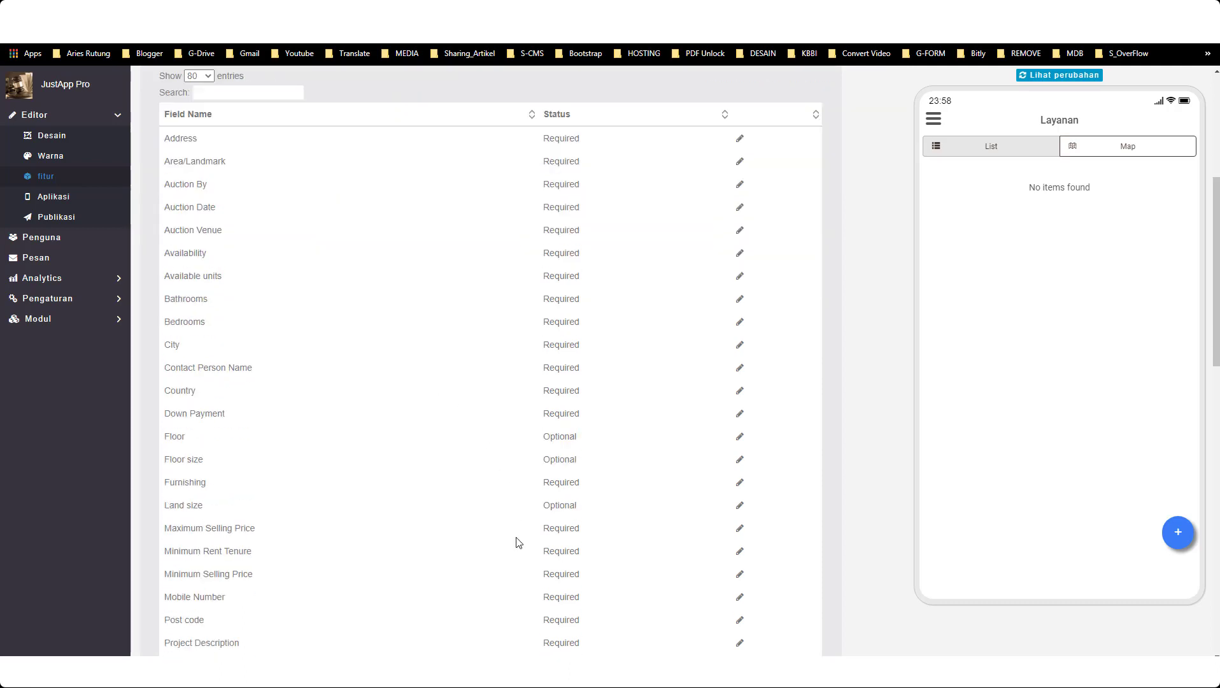
pyautogui.scroll(3, 519, 542)
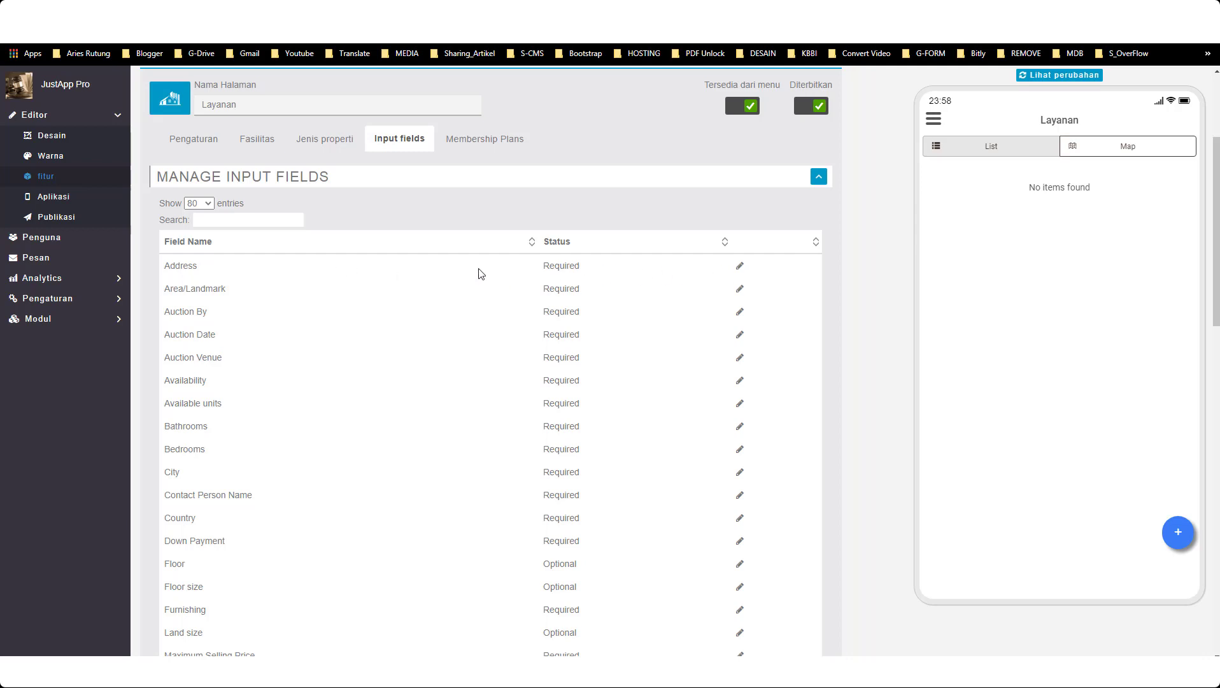
pyautogui.moveTo(543, 266); pyautogui.dragTo(578, 267)
pyautogui.moveTo(542, 565); pyautogui.dragTo(585, 572)
pyautogui.click(522, 304)
# - Rename the Address input field's label to Alamat and save it
pyautogui.click(740, 266)
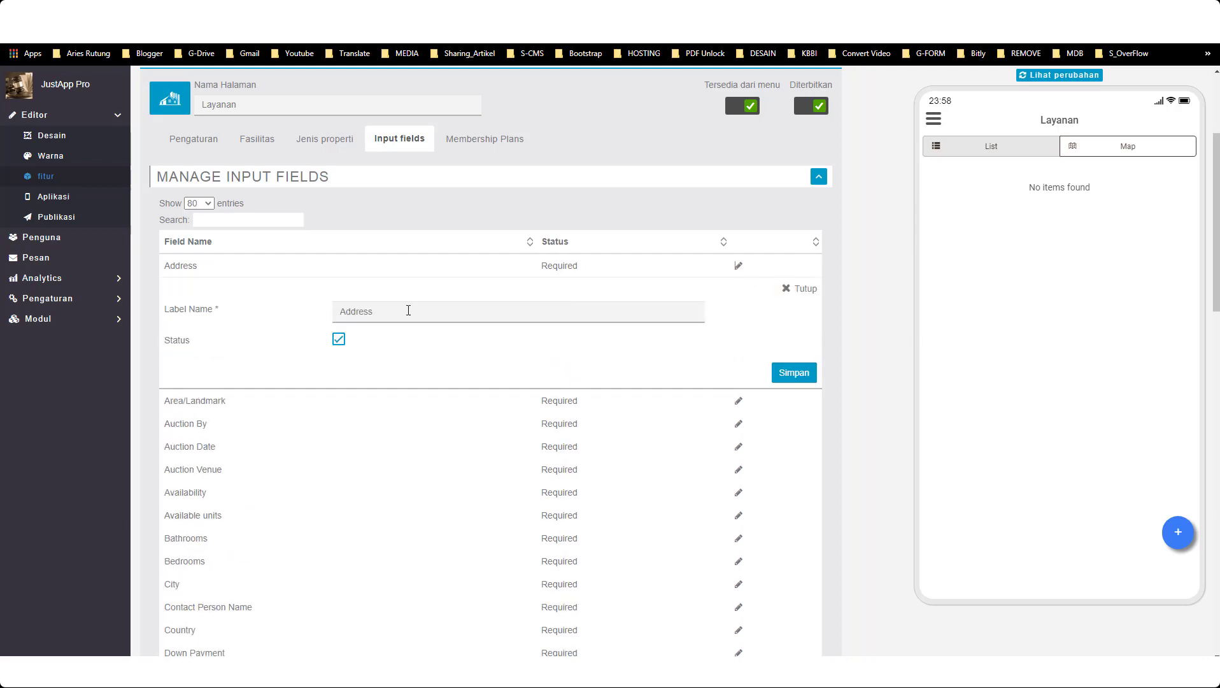
pyautogui.moveTo(374, 315); pyautogui.dragTo(321, 326)
pyautogui.write('Alamat')
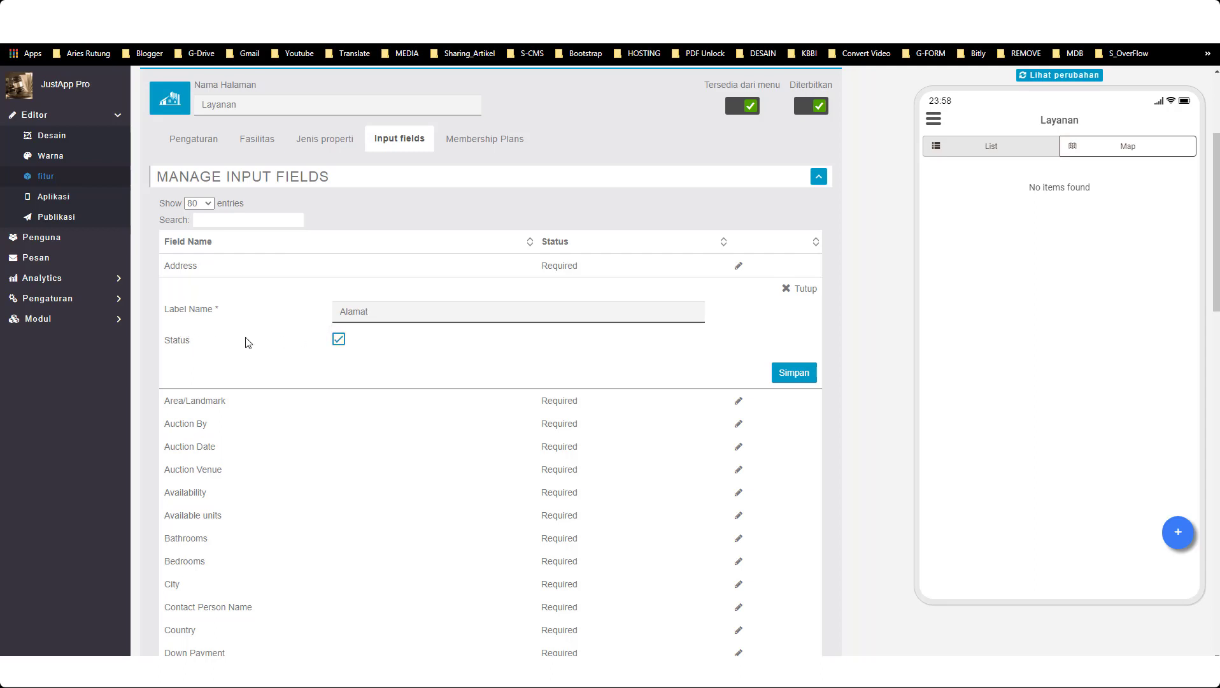
pyautogui.click(804, 374)
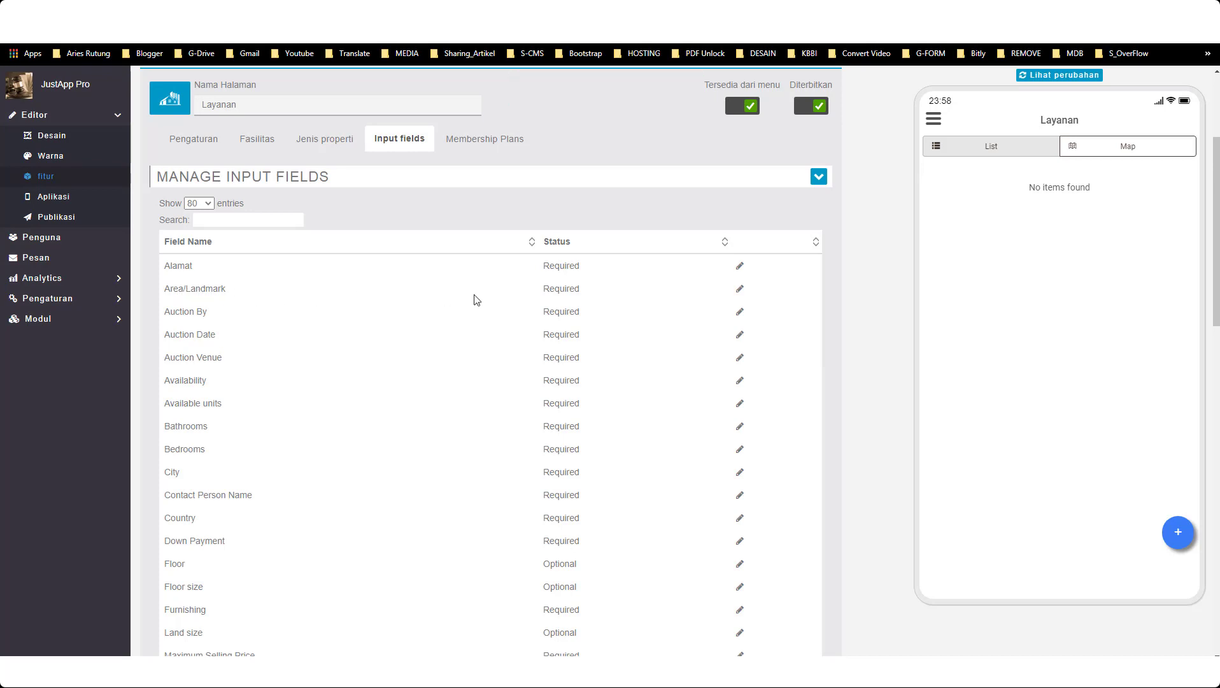
# - Make the Area/Landmark input field optional and save the change
pyautogui.click(739, 289)
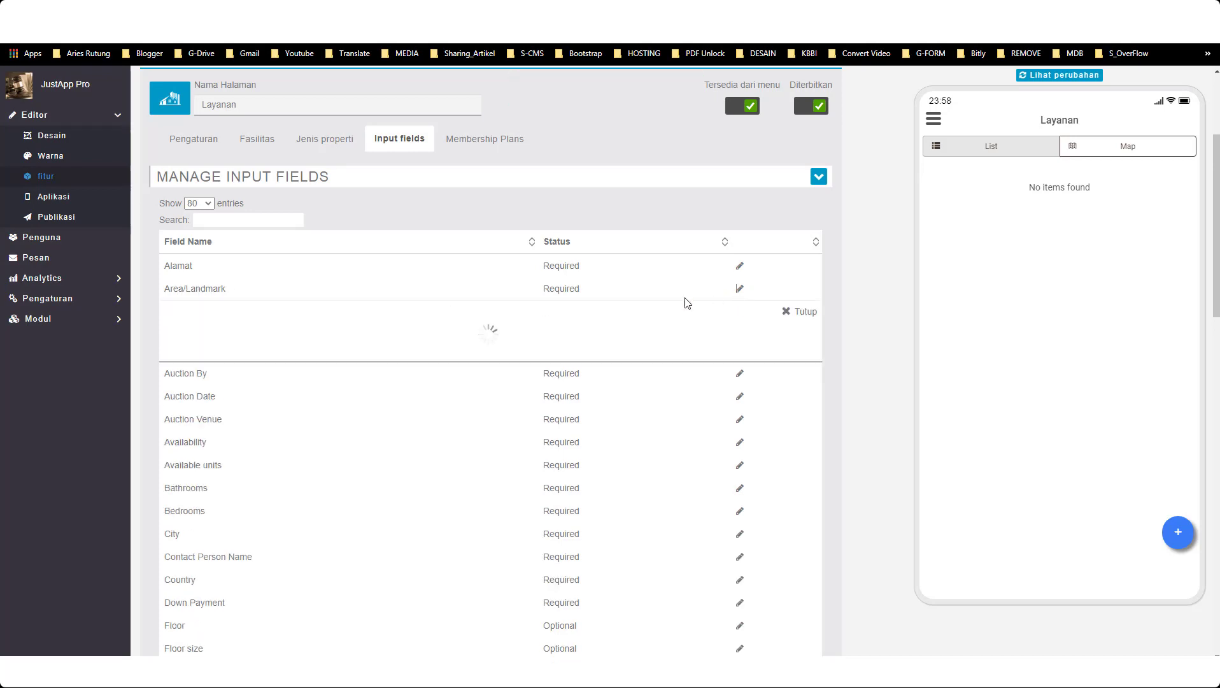
pyautogui.click(403, 333)
pyautogui.click(333, 363)
pyautogui.click(800, 400)
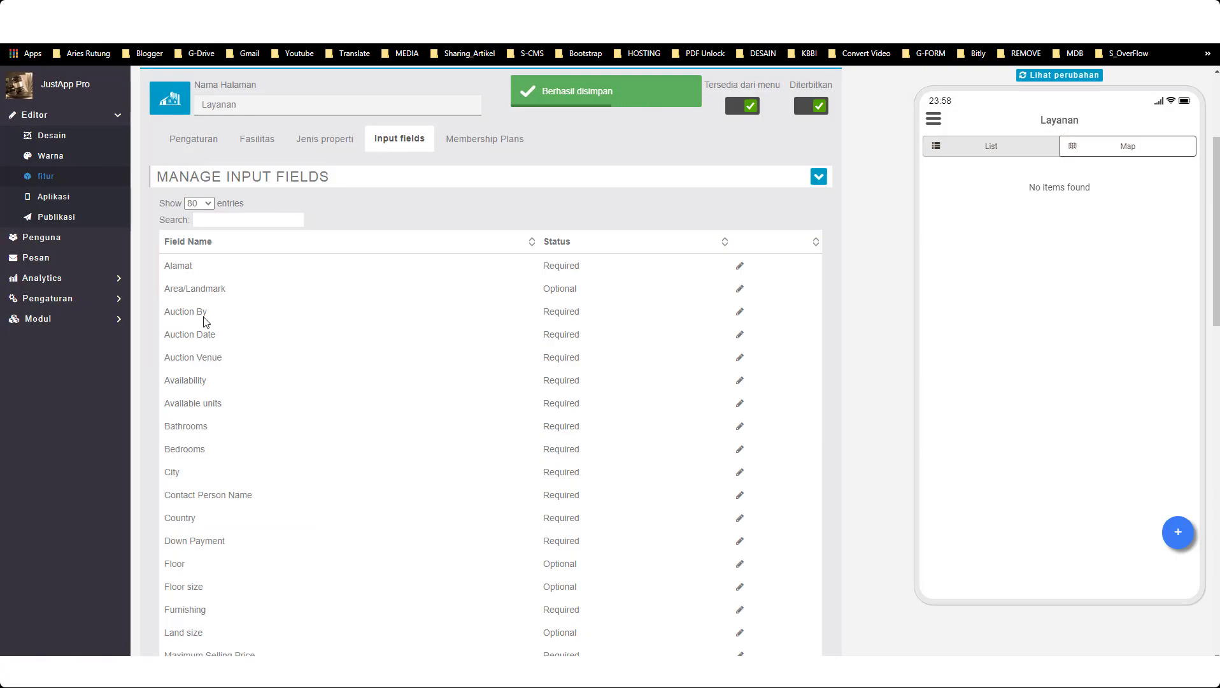
pyautogui.moveTo(226, 289); pyautogui.dragTo(164, 296)
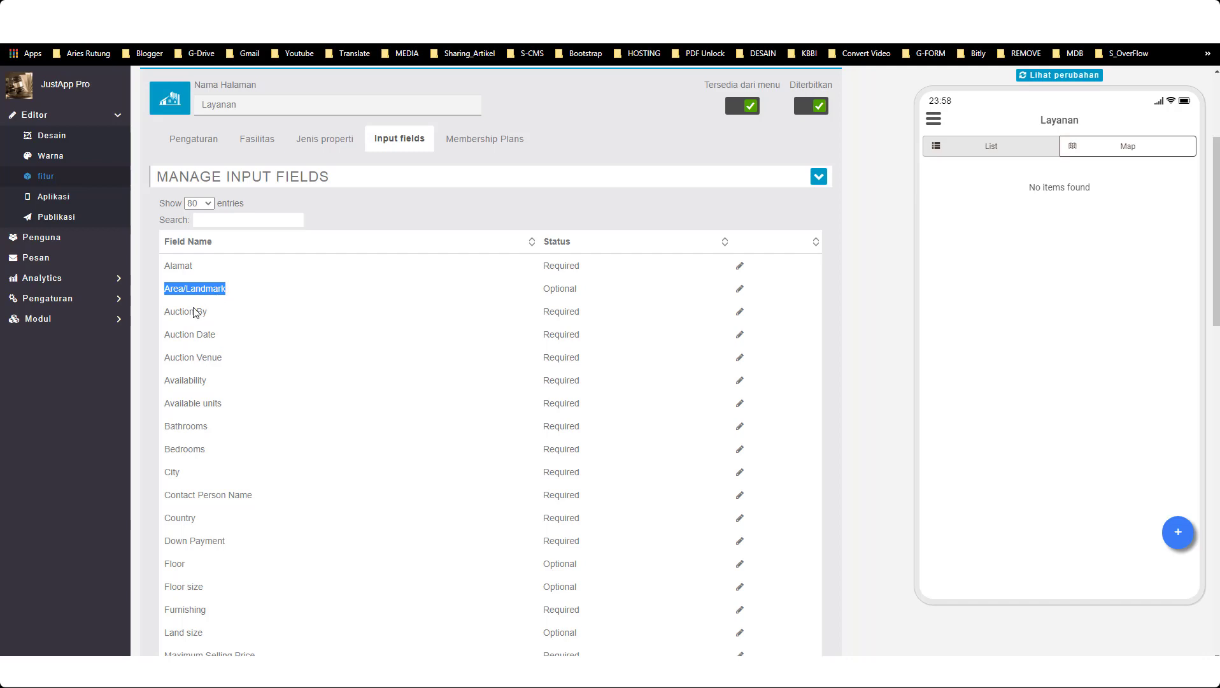
# - Rename the Auction By input field's label to Dilelang Oleh and save it
pyautogui.click(740, 312)
pyautogui.moveTo(401, 356); pyautogui.dragTo(309, 364)
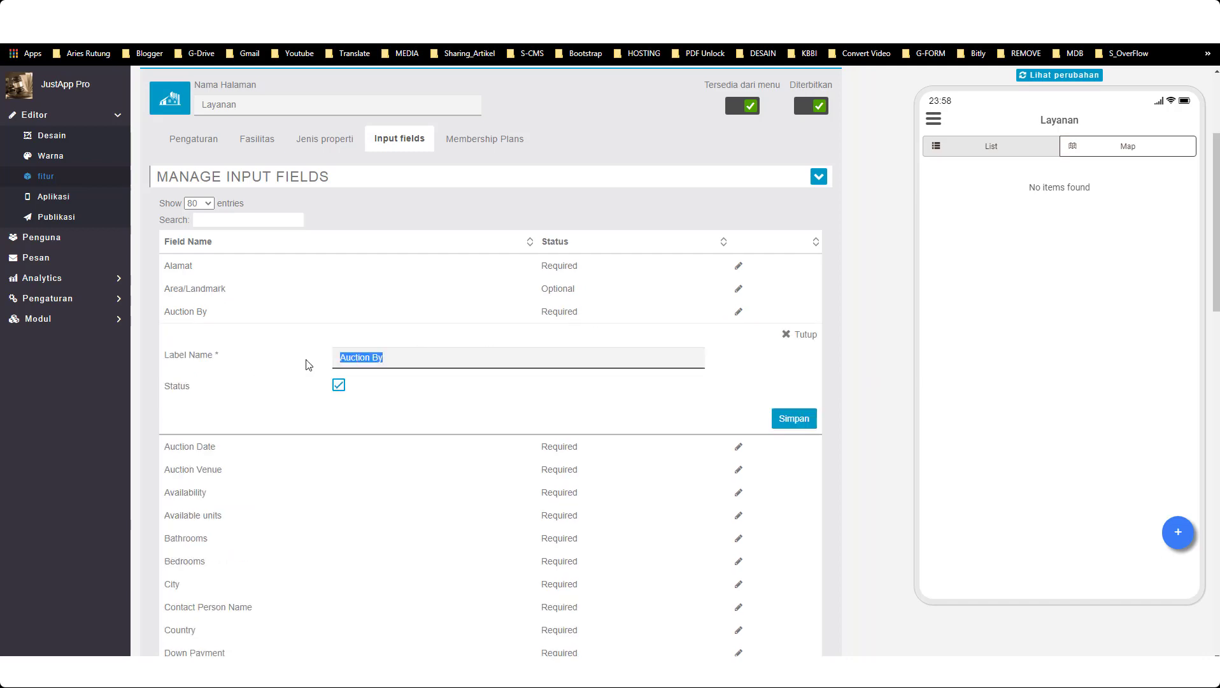
pyautogui.write('Dilelang Oleh')
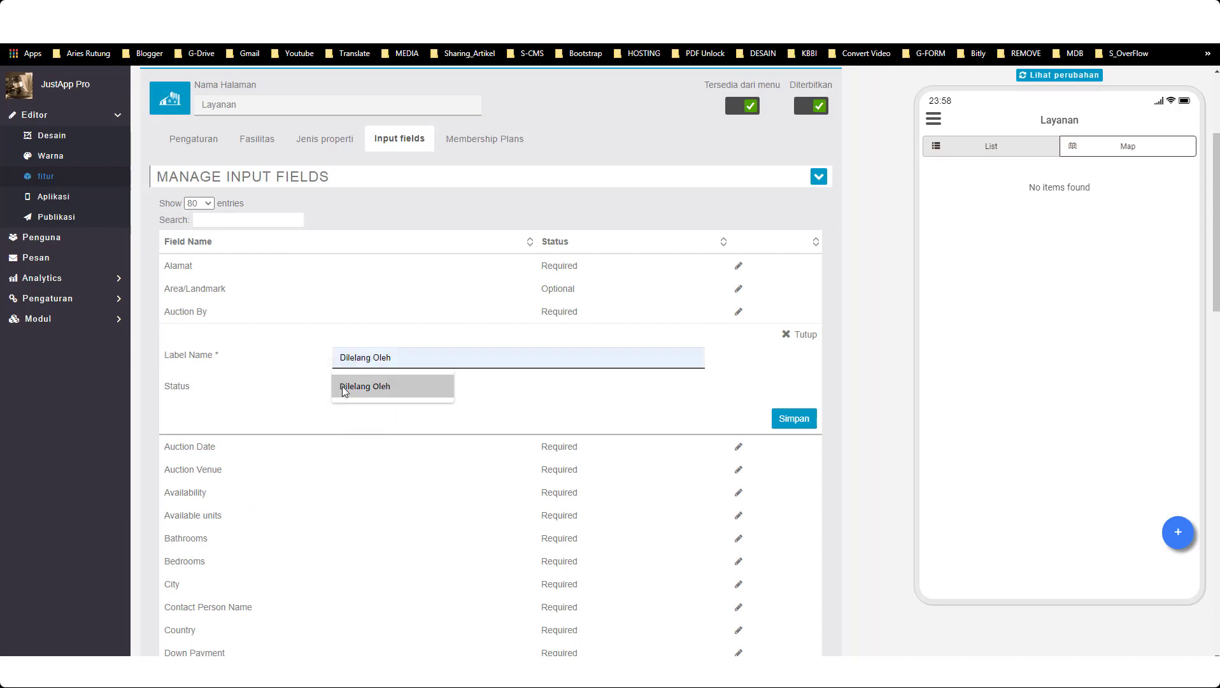
pyautogui.click(342, 389)
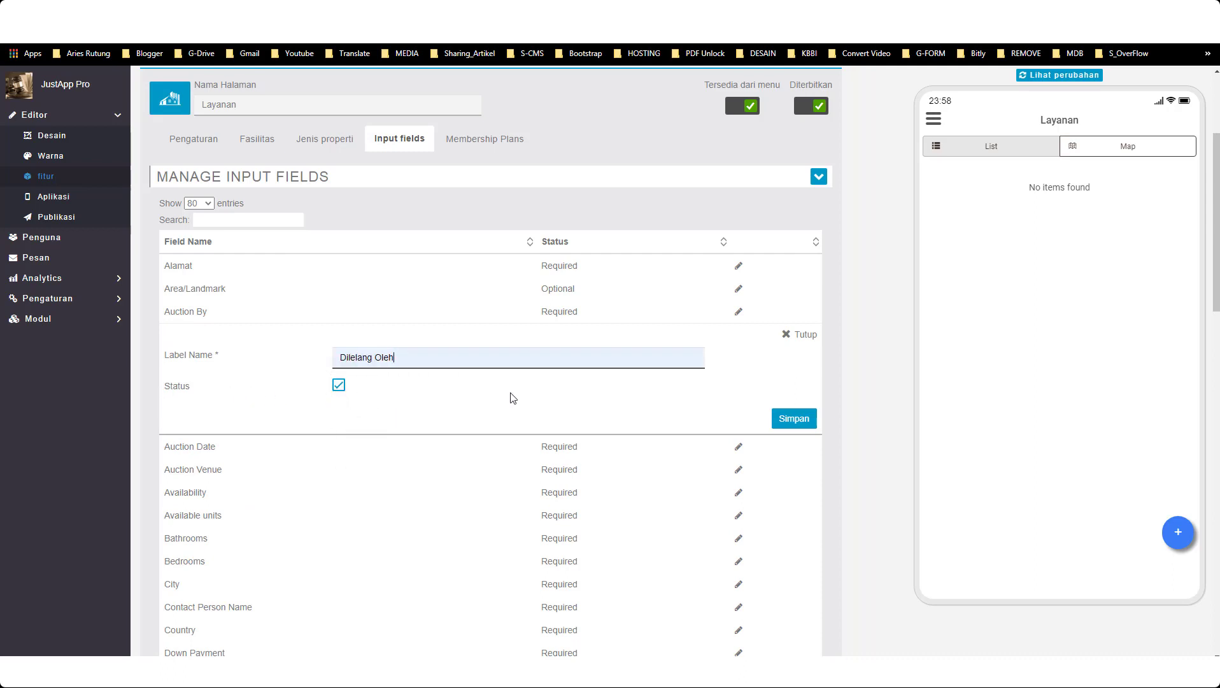
pyautogui.click(789, 418)
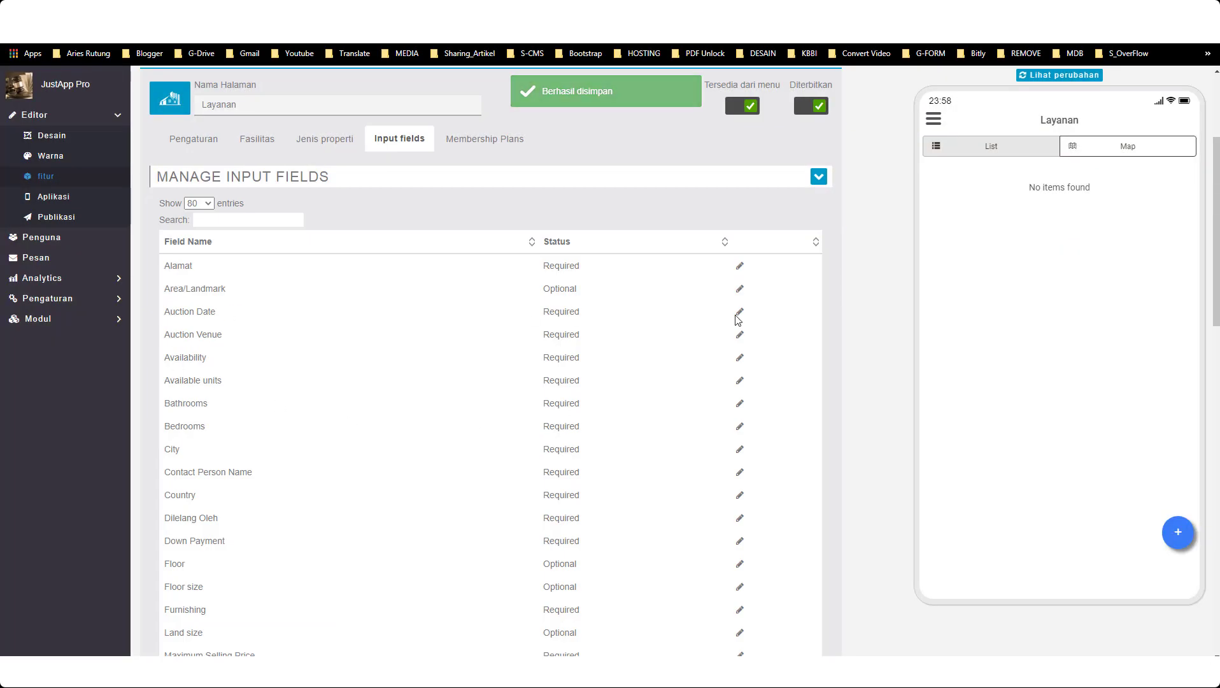
# - Rename the Auction Date input field's label to Tanggal Lelang and save it
pyautogui.click(739, 311)
pyautogui.click(438, 363)
pyautogui.hotkey('ctrl', 'a')
pyautogui.write('Tanggal Lela')
pyautogui.click(339, 387)
pyautogui.click(804, 419)
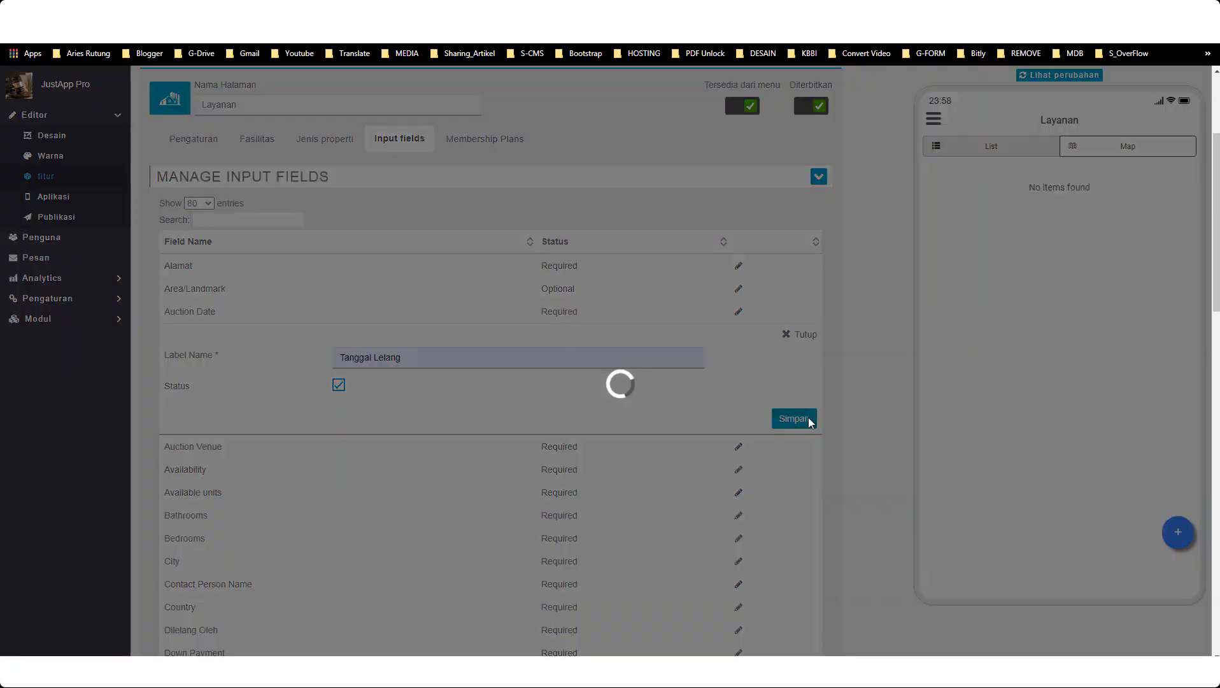
# - Make the Auction Venue, Availability and Available units input fields optional, saving each one
pyautogui.click(739, 311)
pyautogui.click(339, 385)
pyautogui.click(793, 418)
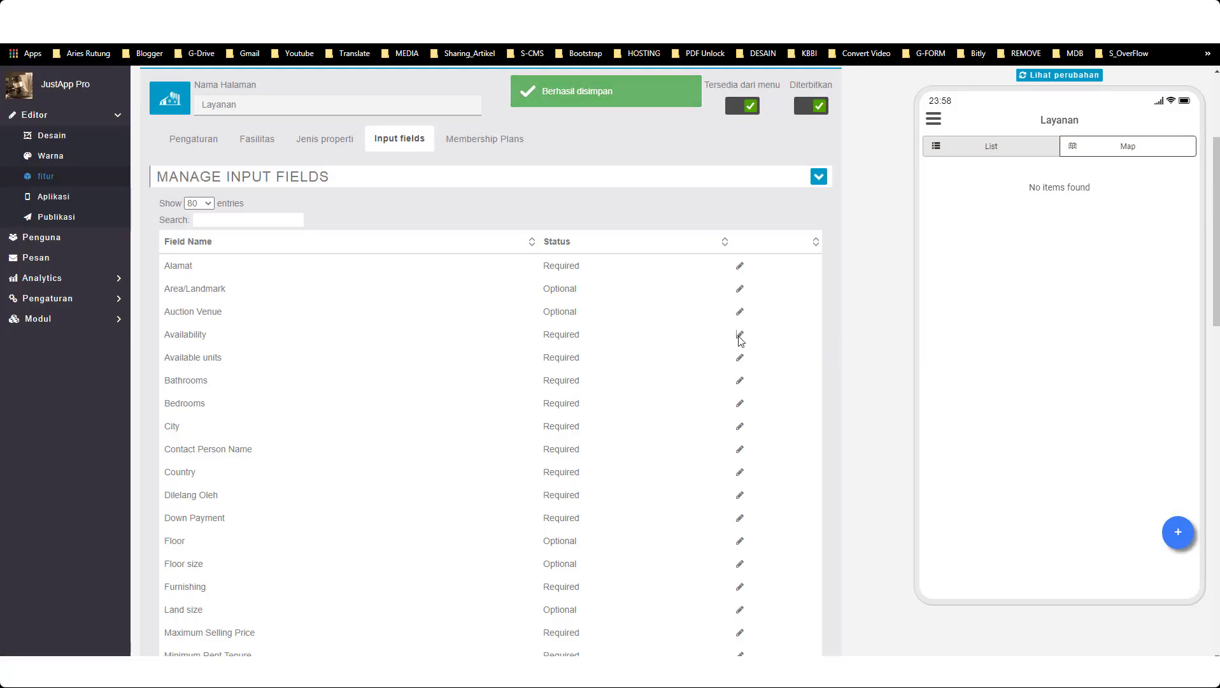
pyautogui.click(738, 334)
pyautogui.click(338, 407)
pyautogui.click(787, 441)
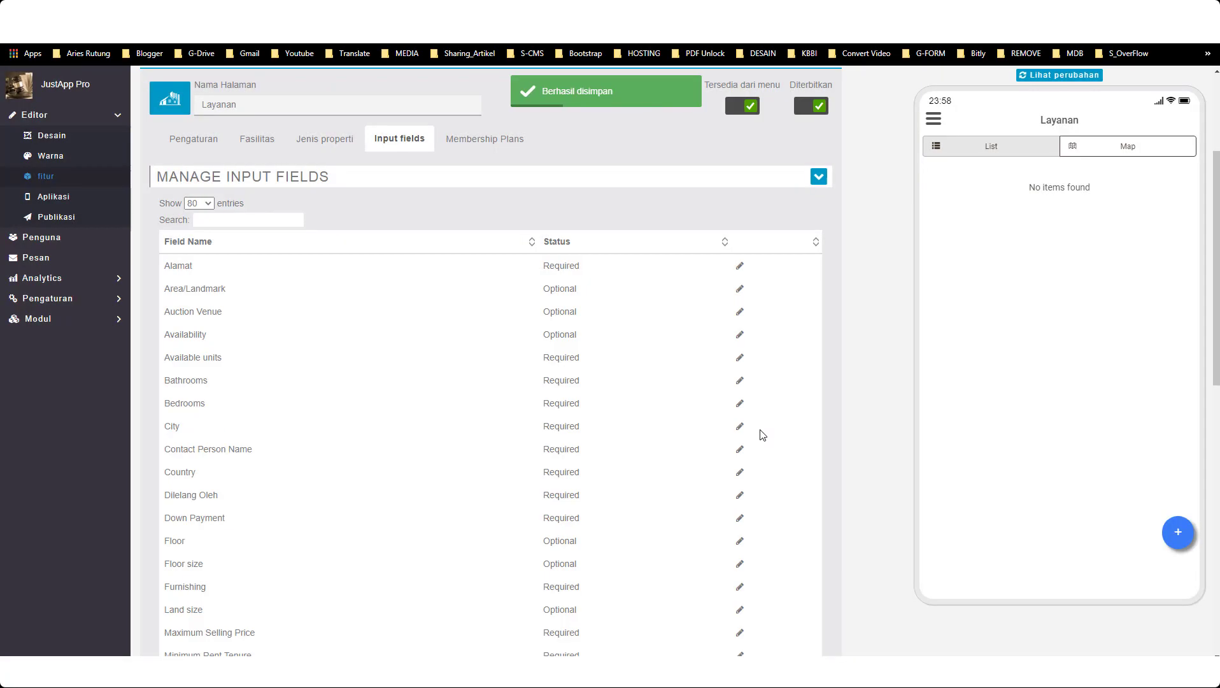
pyautogui.click(739, 357)
pyautogui.click(339, 430)
pyautogui.click(793, 470)
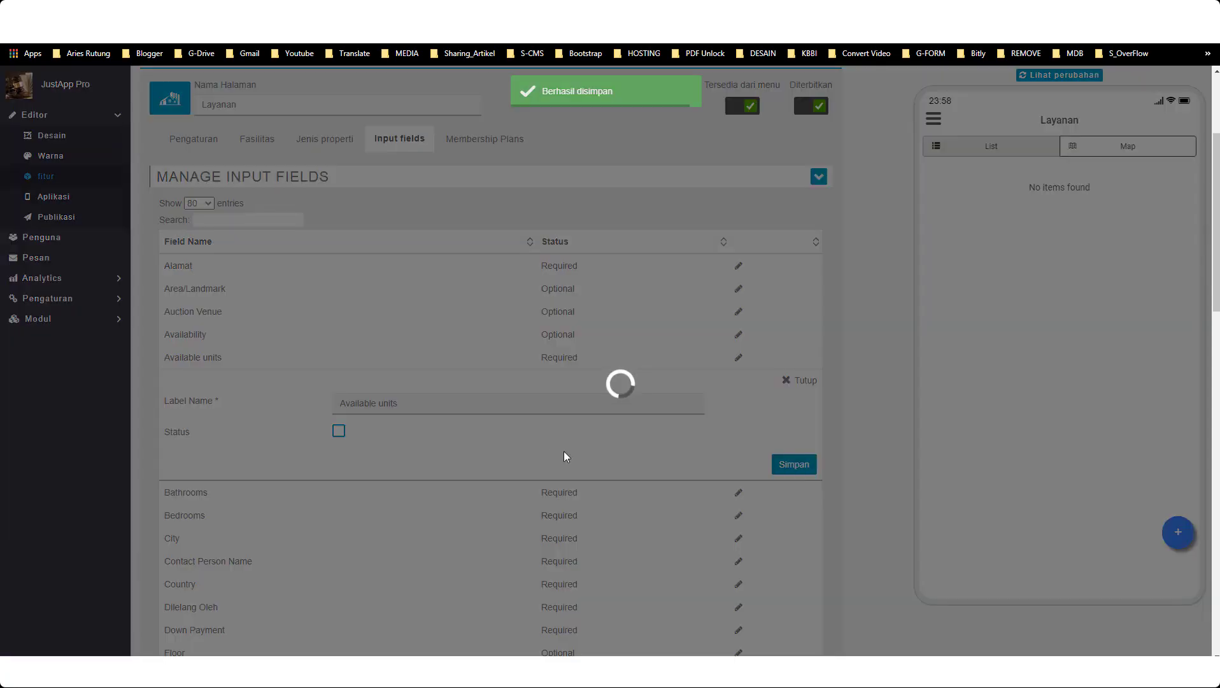
# - Rename the Bathrooms input field's label to Kamar Mandi and save it
pyautogui.scroll(-1, 161, 357)
pyautogui.click(739, 317)
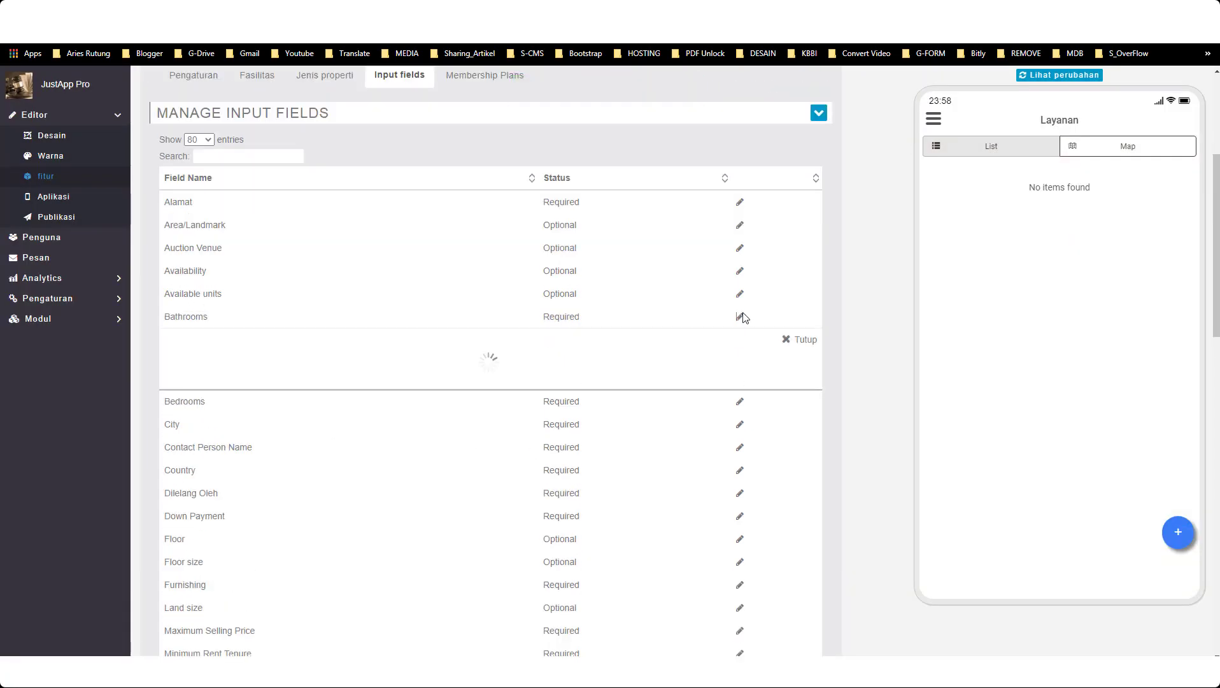
pyautogui.moveTo(385, 363); pyautogui.dragTo(318, 353)
pyautogui.write('kama')
pyautogui.click(363, 391)
pyautogui.click(794, 424)
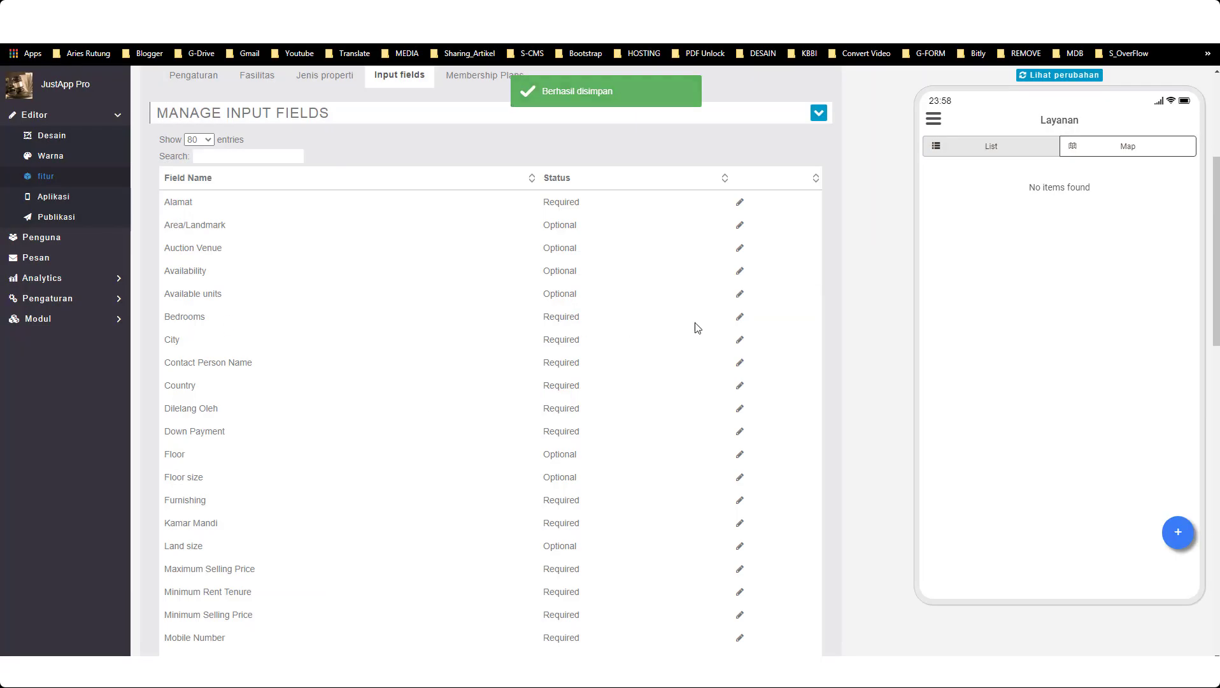
# - Rename the Bedrooms input field's label to Kamar Tidur and save it
pyautogui.click(739, 317)
pyautogui.moveTo(385, 363); pyautogui.dragTo(326, 367)
pyautogui.write('kama')
pyautogui.click(387, 415)
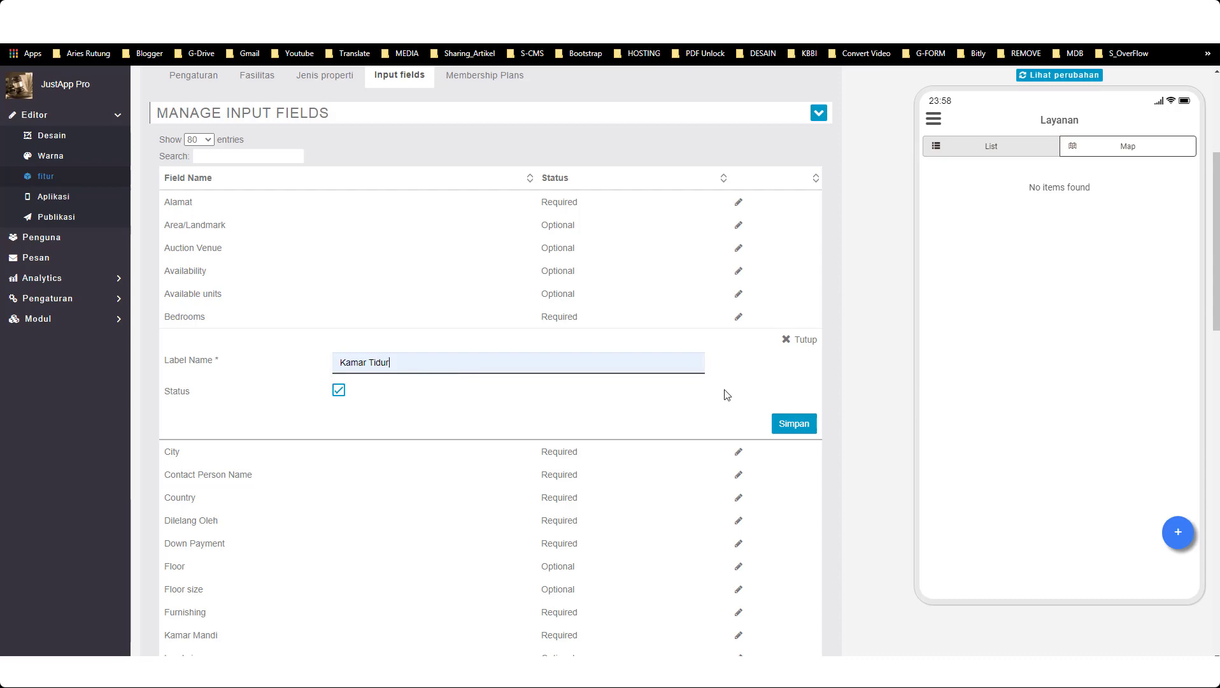
pyautogui.click(791, 424)
# - Rename the City input field's label to Kota and save it
pyautogui.click(738, 316)
pyautogui.moveTo(381, 362); pyautogui.dragTo(296, 373)
pyautogui.write('Kota')
pyautogui.click(793, 424)
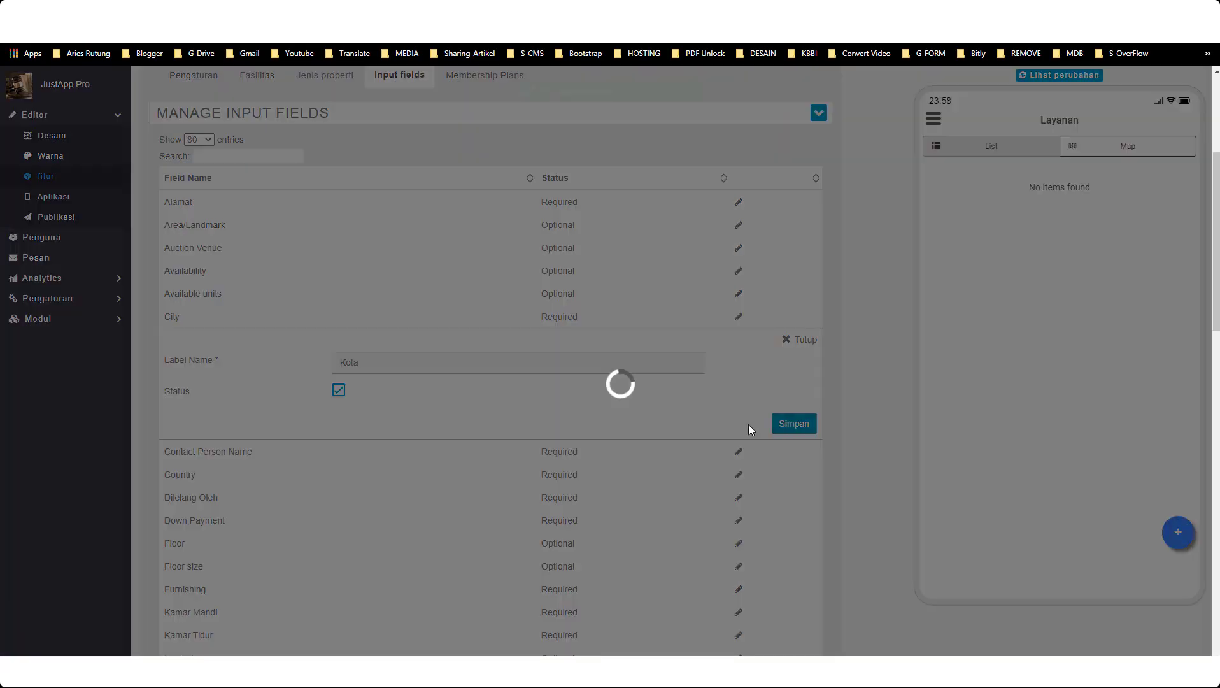
# - Make the Country and Down Payment input fields optional, saving each one
pyautogui.click(738, 339)
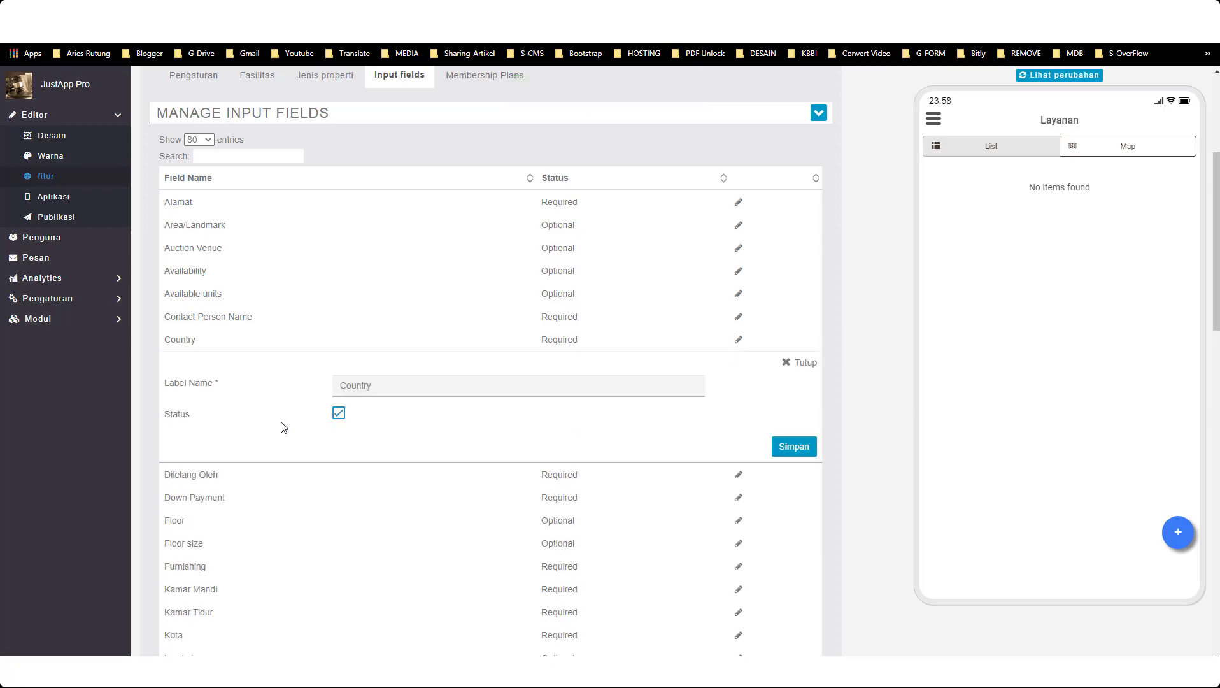
pyautogui.click(801, 451)
pyautogui.click(739, 385)
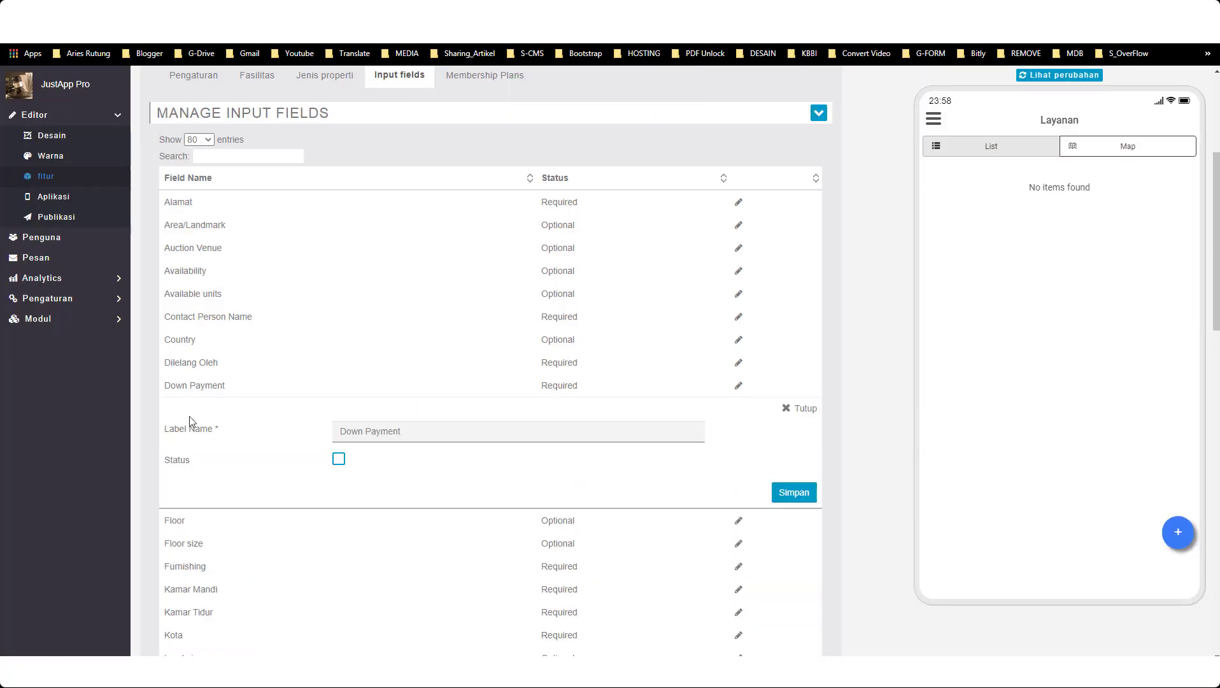
pyautogui.click(814, 493)
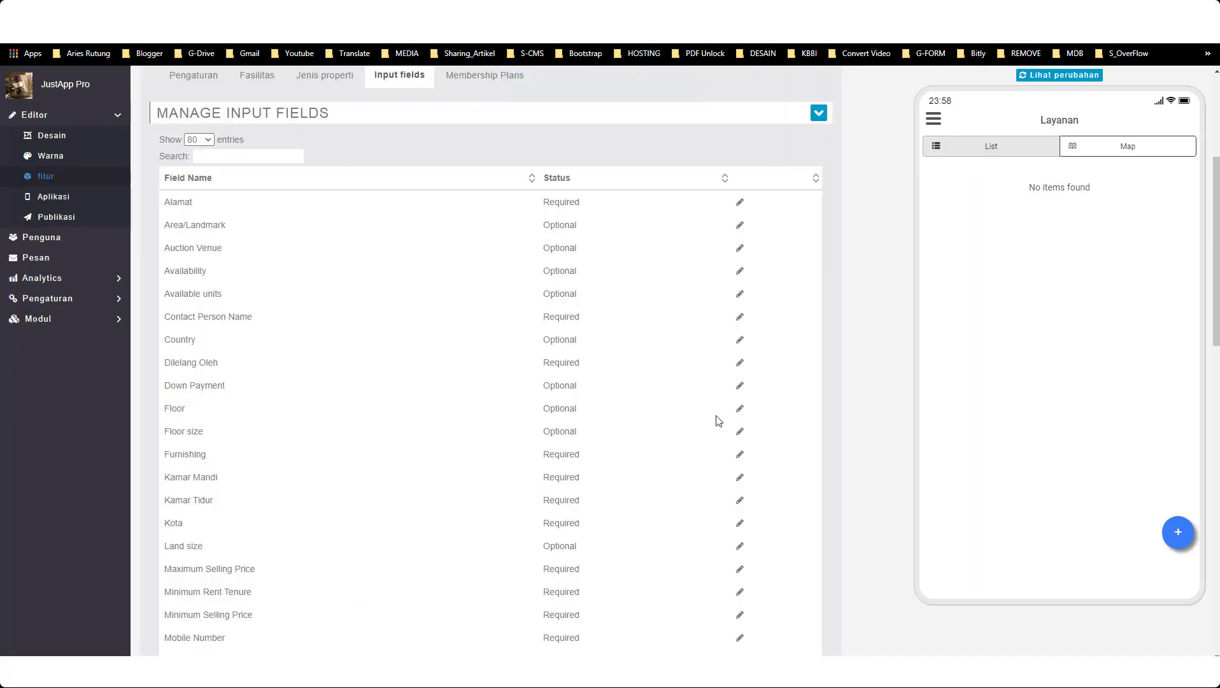
# - Rename the Furnishing input field's label to Perabotan and save it
pyautogui.moveTo(212, 457); pyautogui.dragTo(151, 459)
pyautogui.click(153, 459)
pyautogui.click(738, 457)
pyautogui.moveTo(422, 498); pyautogui.dragTo(254, 503)
pyautogui.write('Per')
pyautogui.click(369, 530)
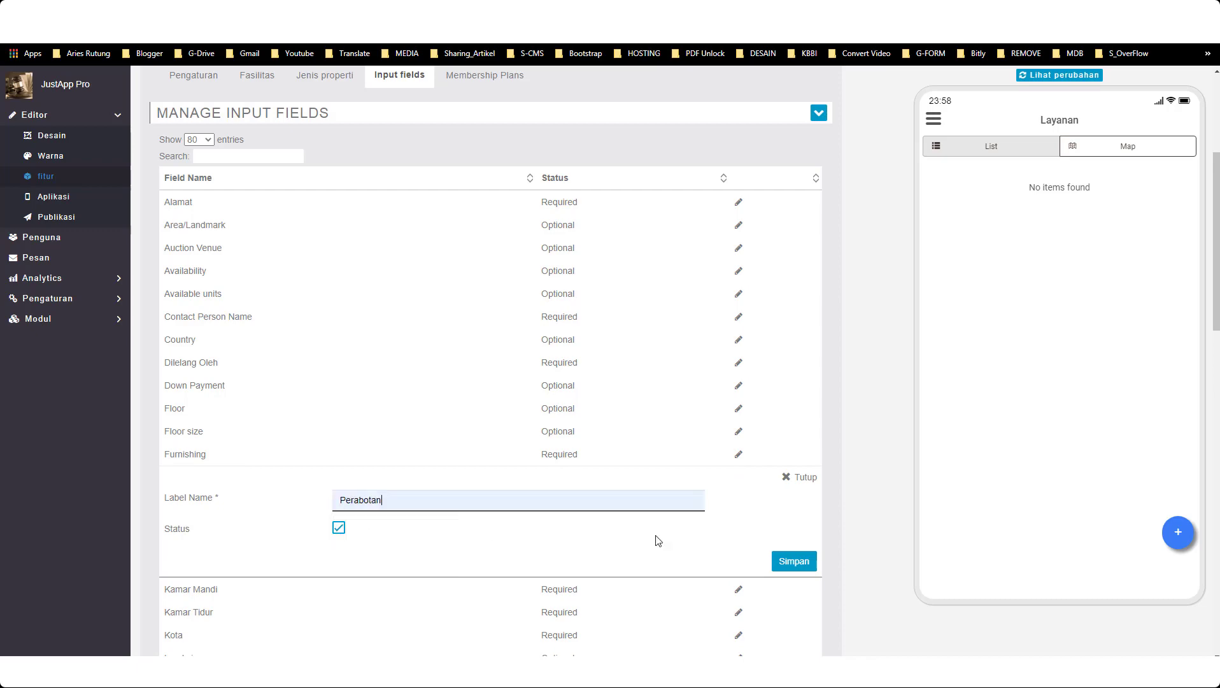
pyautogui.click(783, 562)
pyautogui.scroll(-2, 213, 446)
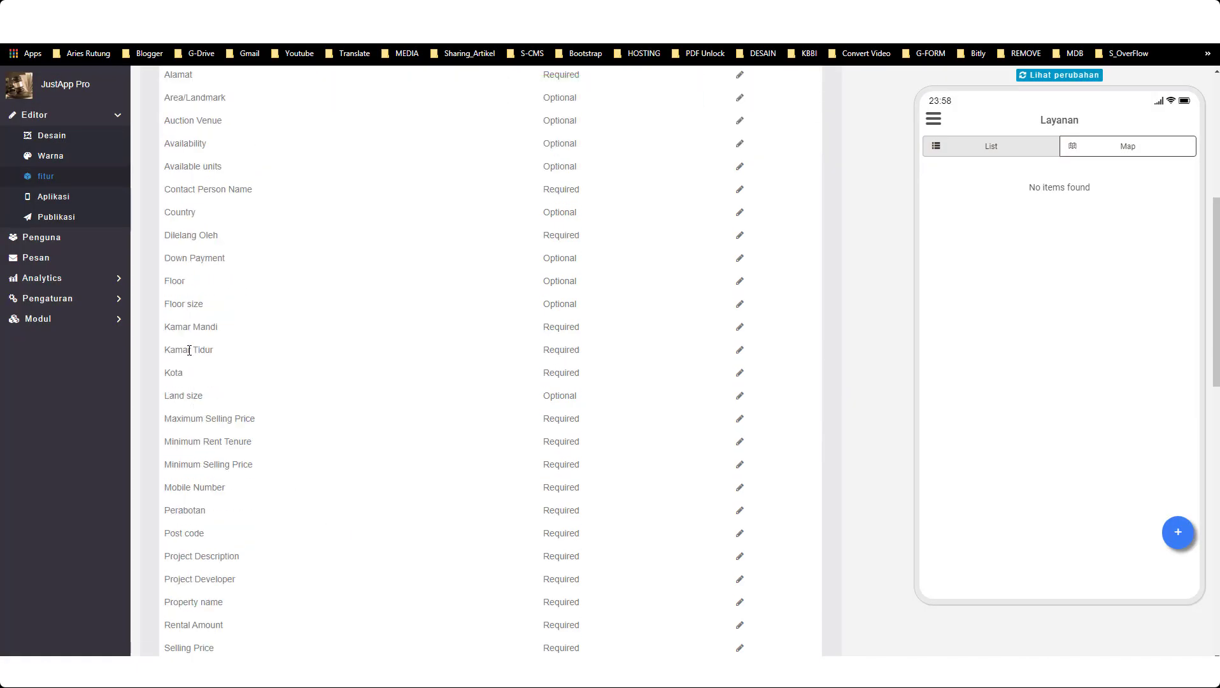
pyautogui.scroll(1, 214, 321)
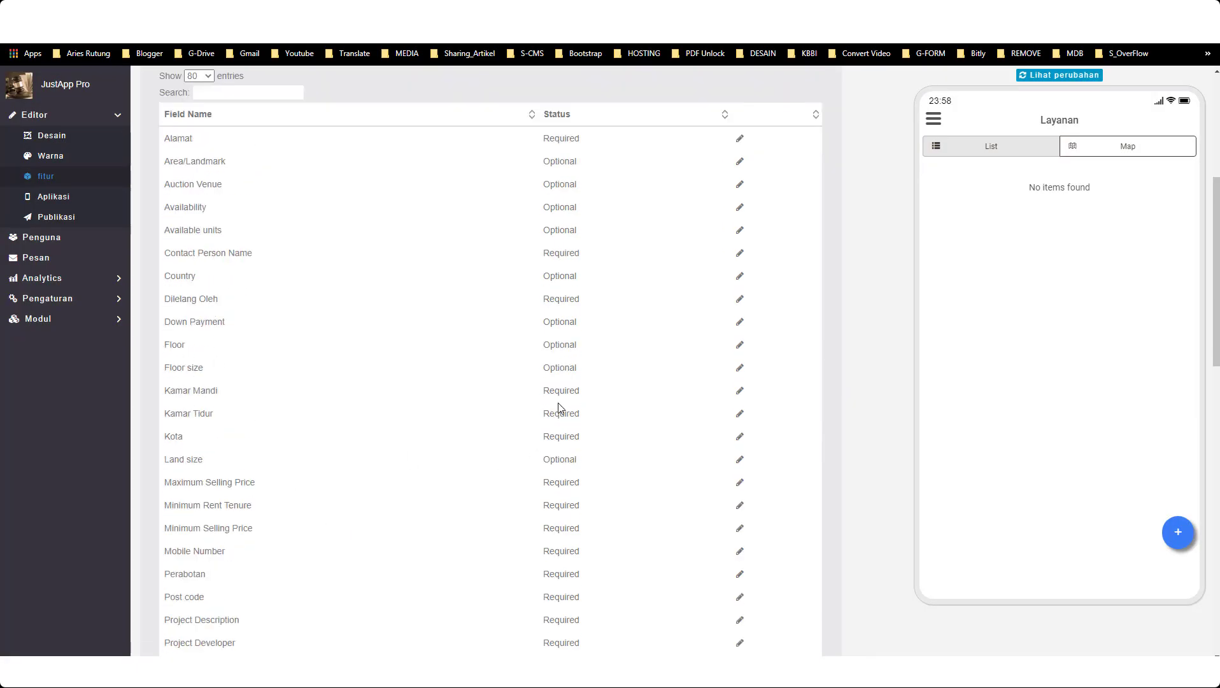
# - Rename the Maximum Selling Price input field's label to Harga Jual Maksimal and save it
pyautogui.click(739, 483)
pyautogui.moveTo(504, 529); pyautogui.dragTo(311, 539)
pyautogui.write('ha')
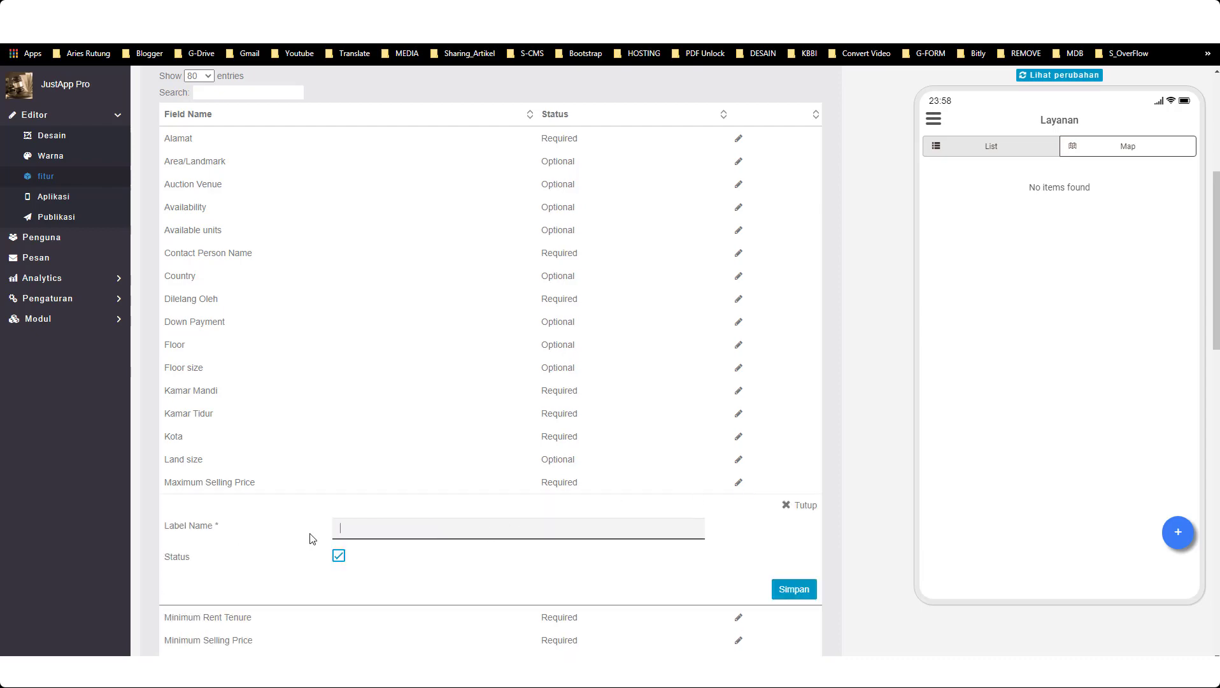
pyautogui.click(396, 561)
pyautogui.click(794, 589)
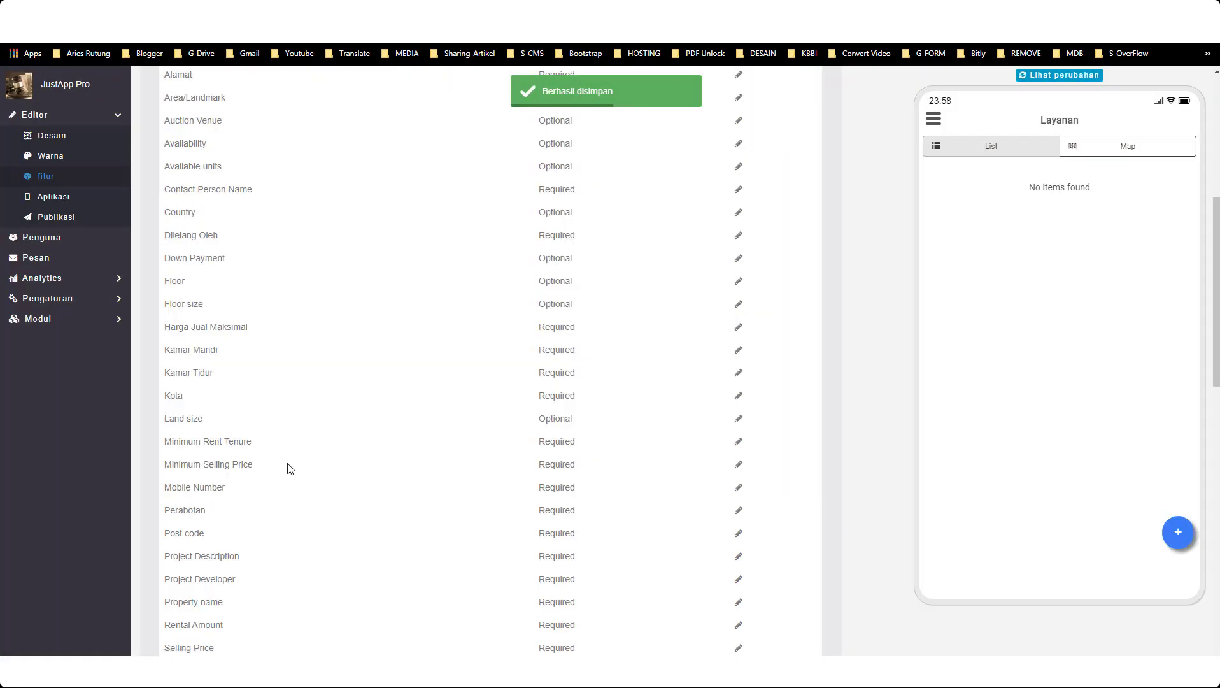
# - Rename the Minimum Selling Price input field's label to Harga Jual Minimal and save it
pyautogui.click(738, 464)
pyautogui.moveTo(497, 510); pyautogui.dragTo(268, 519)
pyautogui.write('ha')
pyautogui.click(408, 559)
pyautogui.click(793, 571)
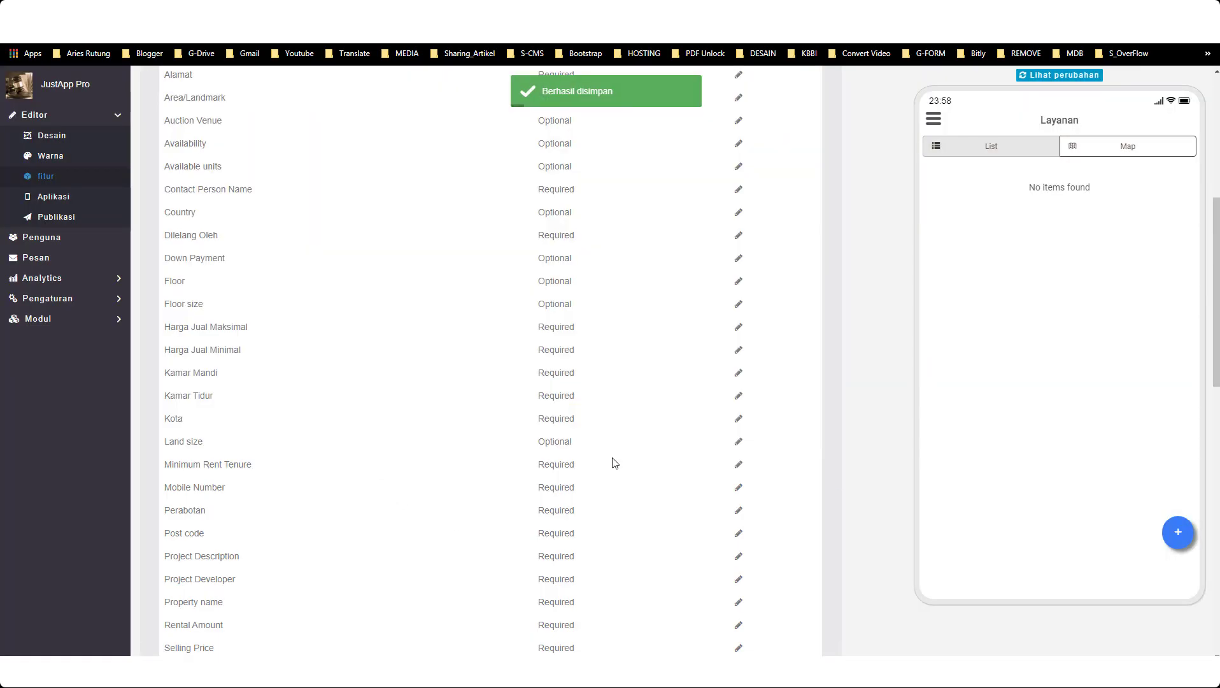
# - Make the Minimum Rent Tenure input field optional and save it
pyautogui.click(737, 464)
pyautogui.click(339, 538)
pyautogui.click(793, 571)
# - Make the Land size input field required and rename its label to Ukuran Tanah, saving each change
pyautogui.click(737, 442)
pyautogui.click(338, 515)
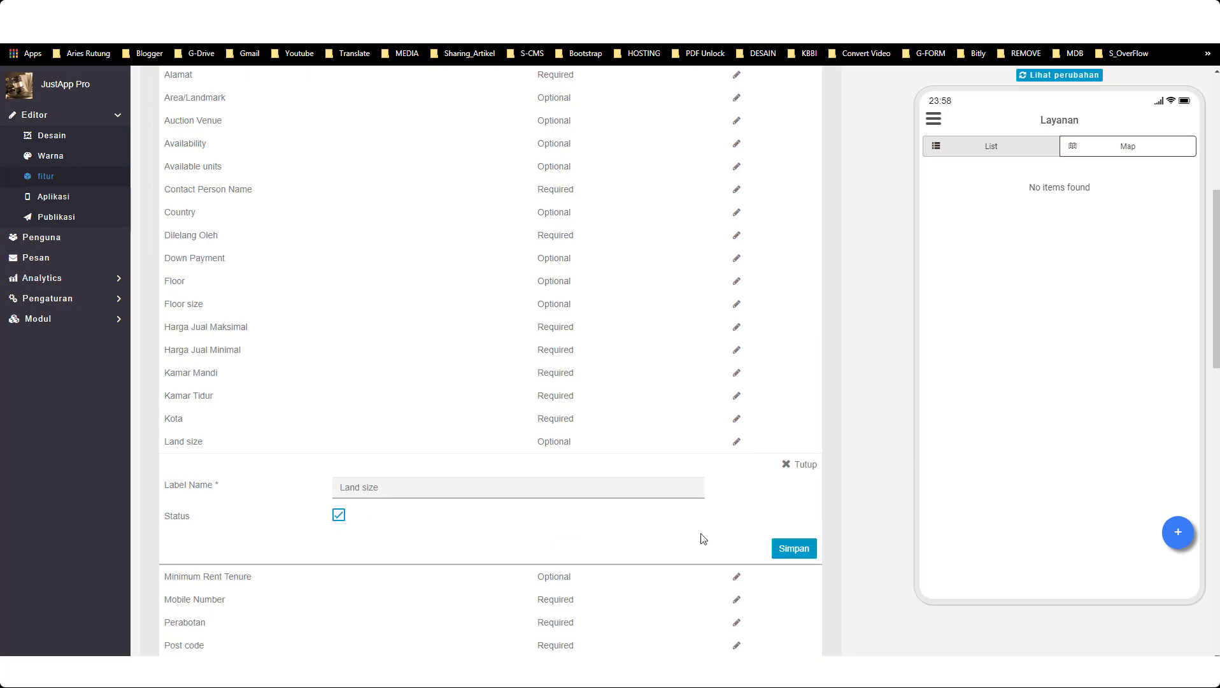
pyautogui.click(793, 549)
pyautogui.click(738, 441)
pyautogui.write('Ukuran Tanah')
pyautogui.click(793, 548)
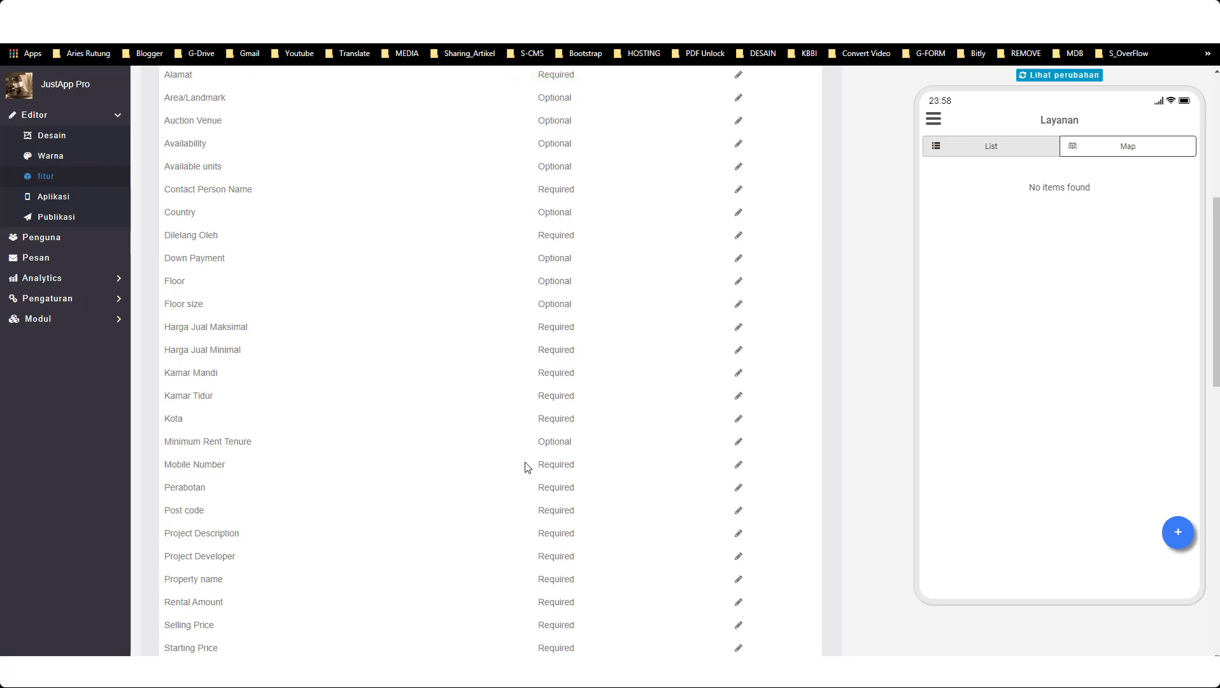
# - Rename the Mobile Number input field's label to Nomor HP and make the Post code field optional, saving each one
pyautogui.click(738, 464)
pyautogui.moveTo(588, 510); pyautogui.dragTo(323, 520)
pyautogui.write('Nomor HP')
pyautogui.click(794, 573)
pyautogui.click(738, 446)
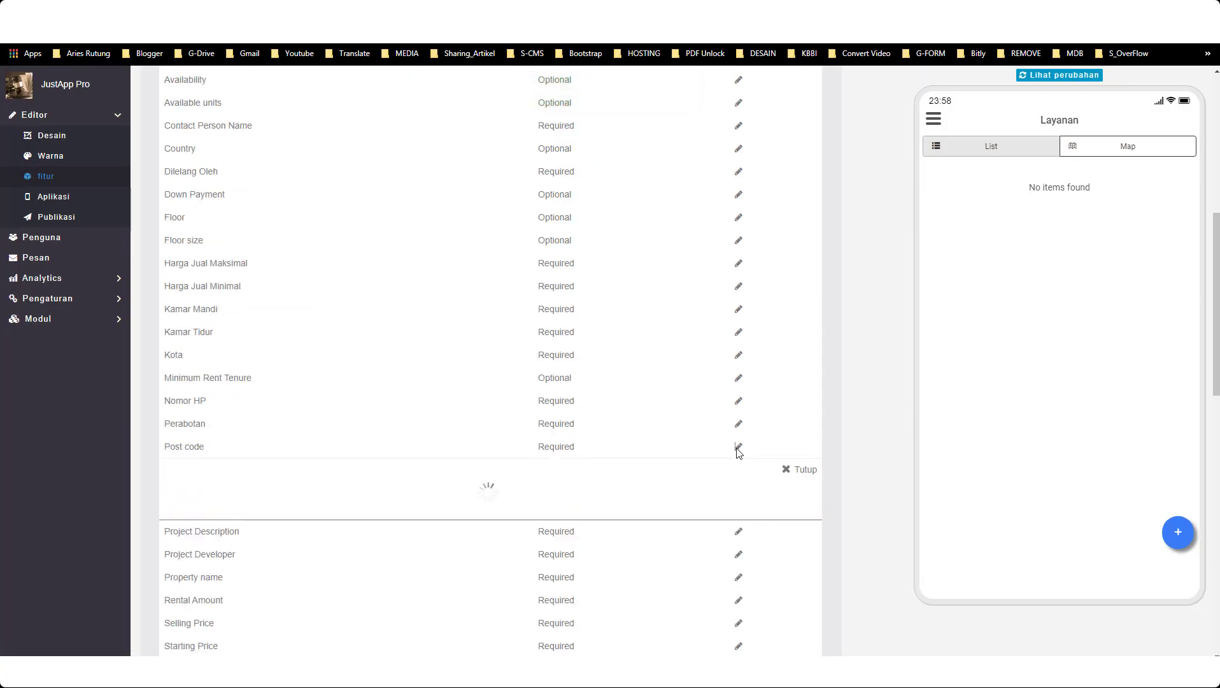
pyautogui.click(794, 554)
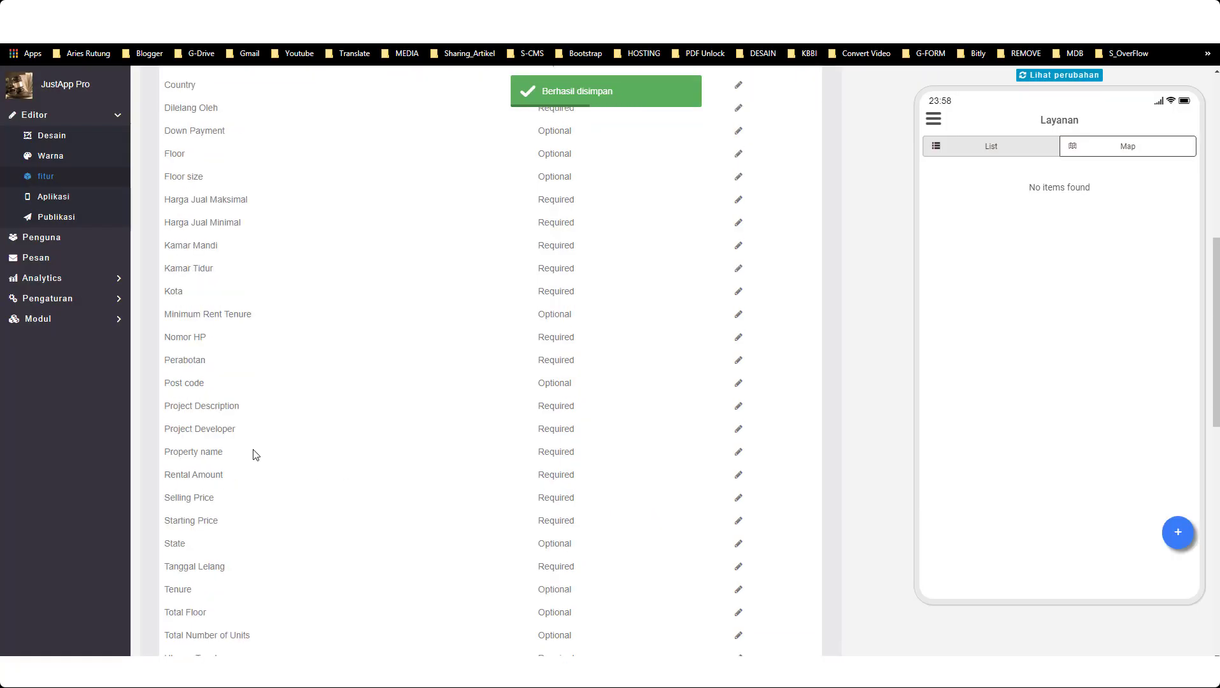
# - Rename the Project Description input field's label to Deskripsi Poyek and save it
pyautogui.click(738, 405)
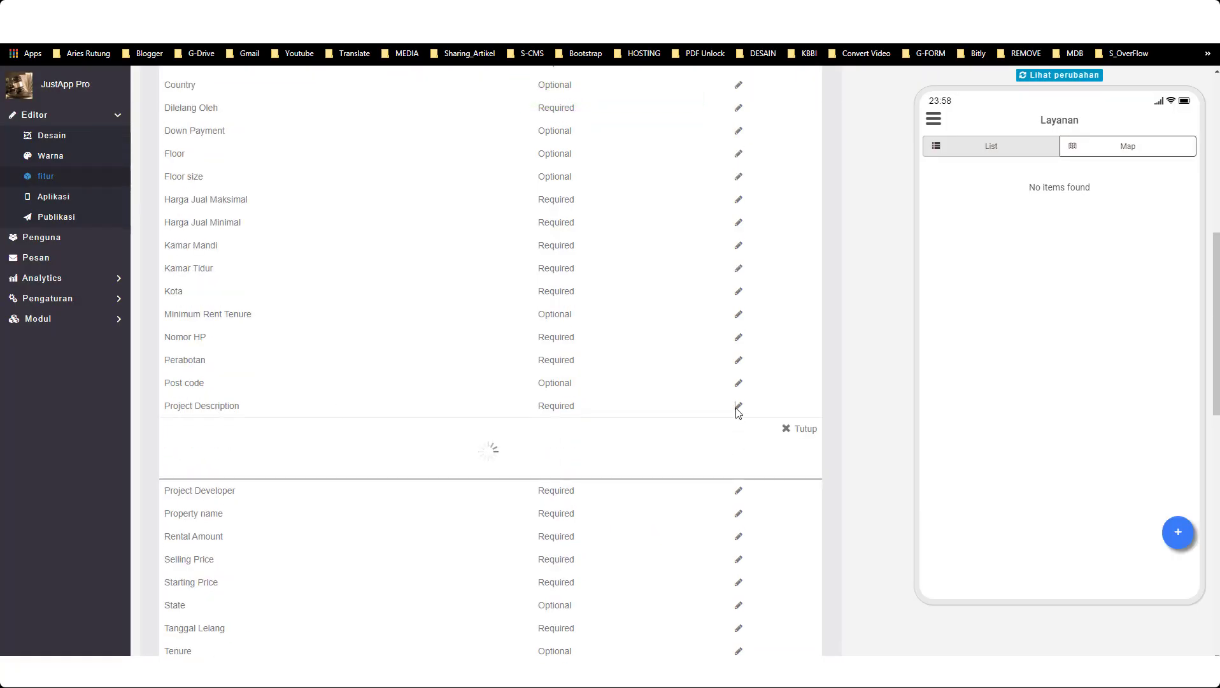
pyautogui.write('Deskripsi P')
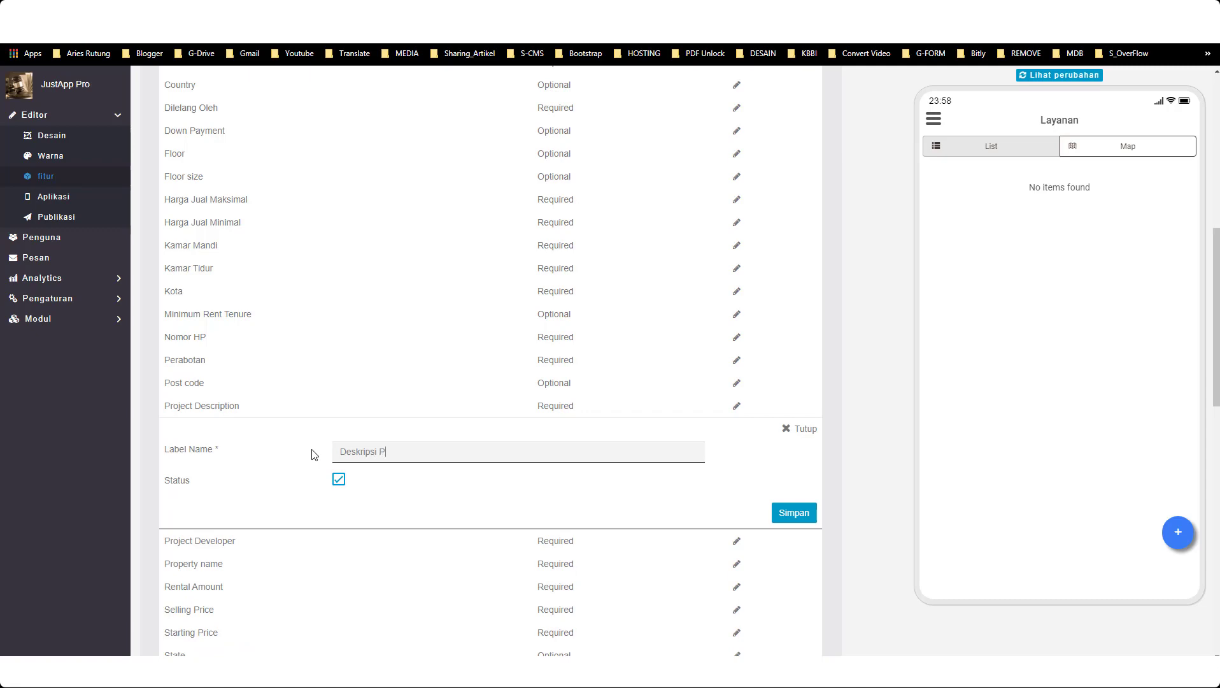
pyautogui.write('oyek')
pyautogui.click(794, 513)
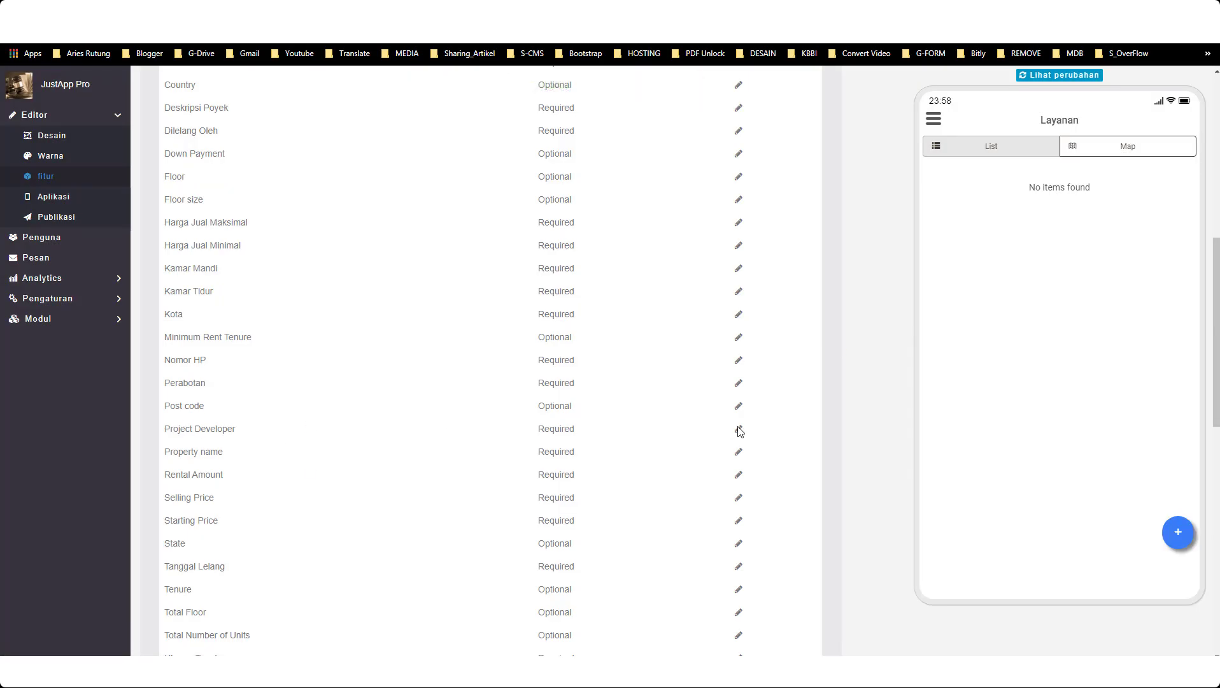
# - Rename the Project Developer input field's label to Pengembang Proyek and save it
pyautogui.click(738, 429)
pyautogui.write('Pengemba')
pyautogui.click(372, 506)
pyautogui.press('Return')
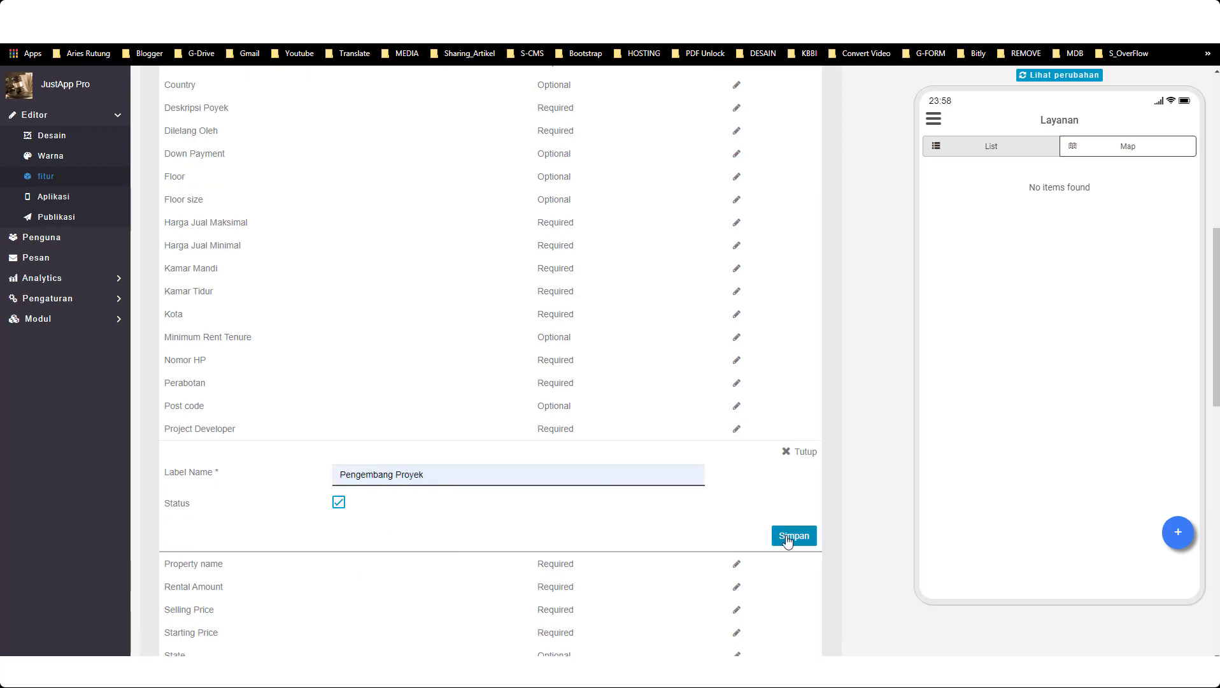
# - Make the Starting Price input field optional and save it
pyautogui.scroll(-1, 199, 500)
pyautogui.scroll(-1, 465, 538)
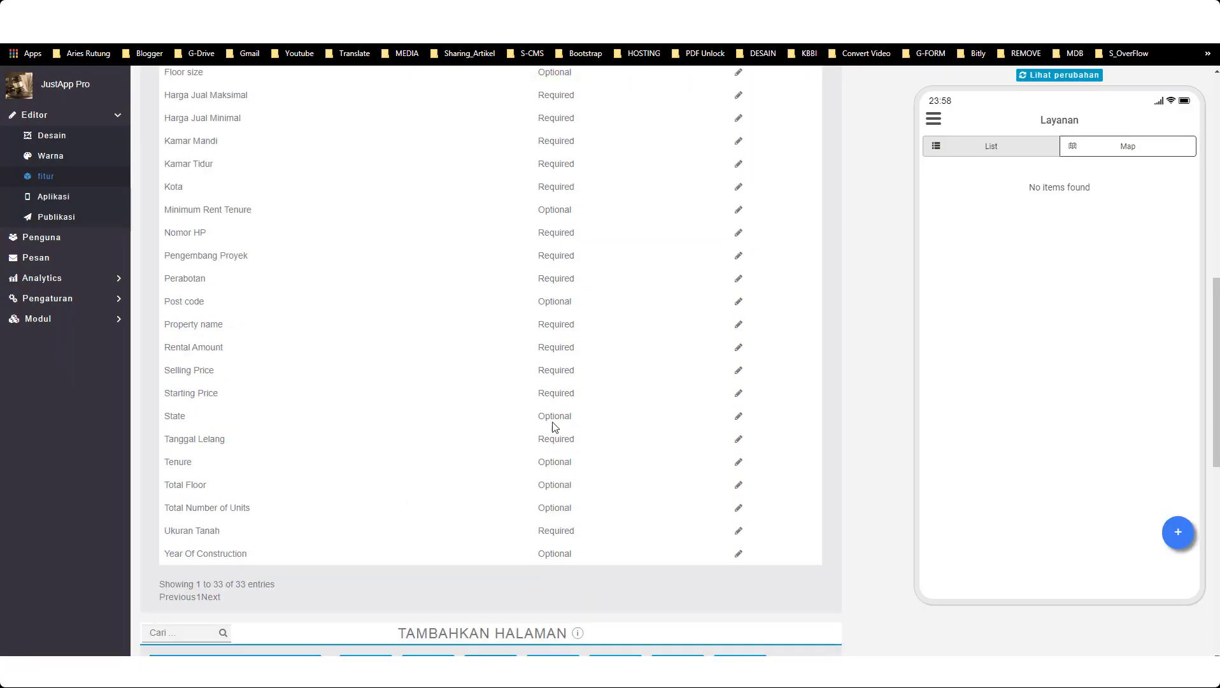
pyautogui.click(738, 393)
pyautogui.click(338, 466)
pyautogui.click(790, 501)
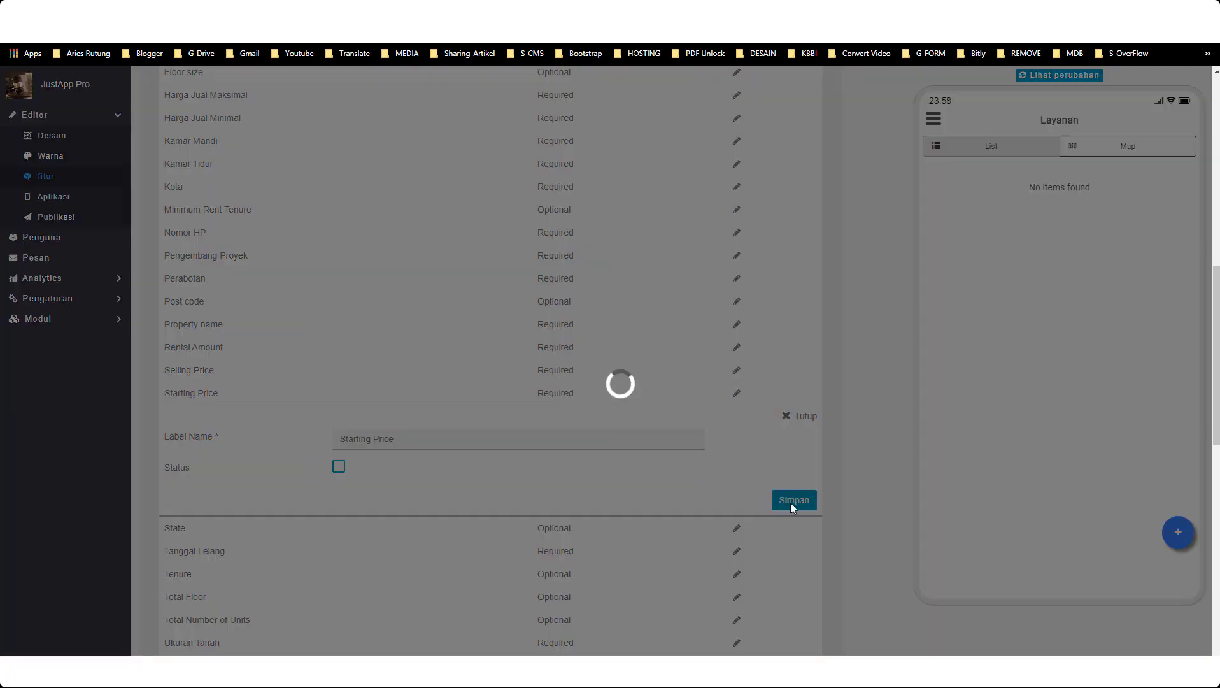
# - Rename the Selling Price input field's label to Harga Jual and save it
pyautogui.click(736, 370)
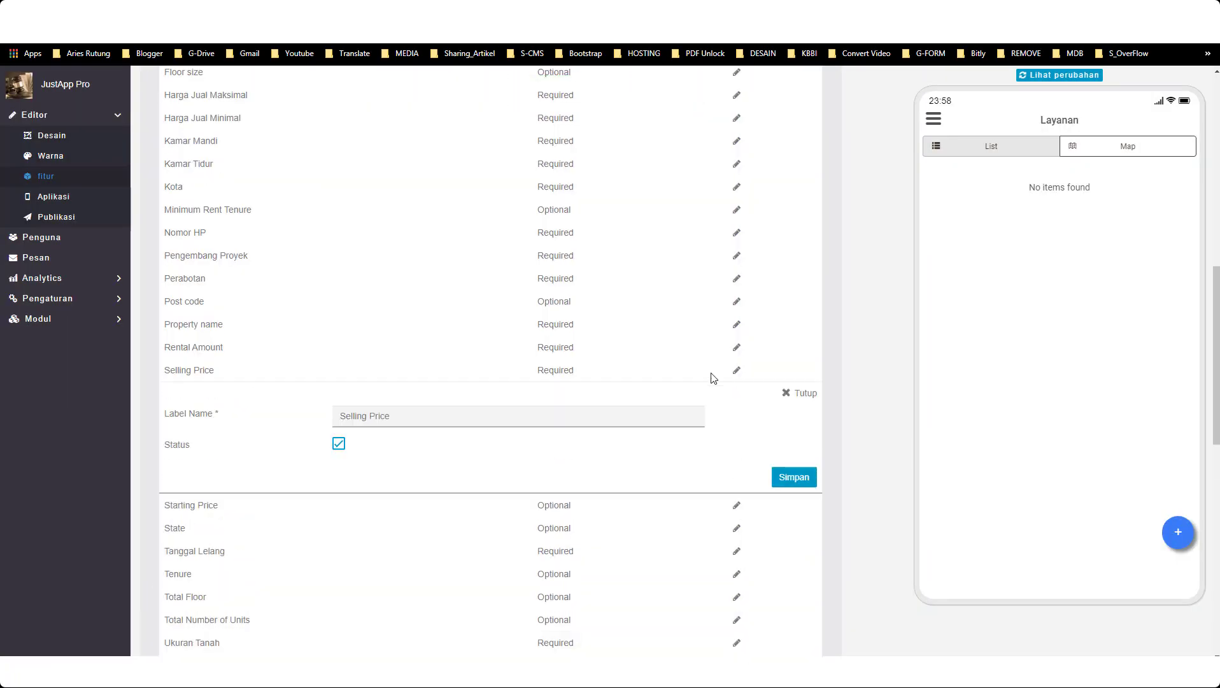
pyautogui.press('BackSpace')
pyautogui.write('Harga Jual')
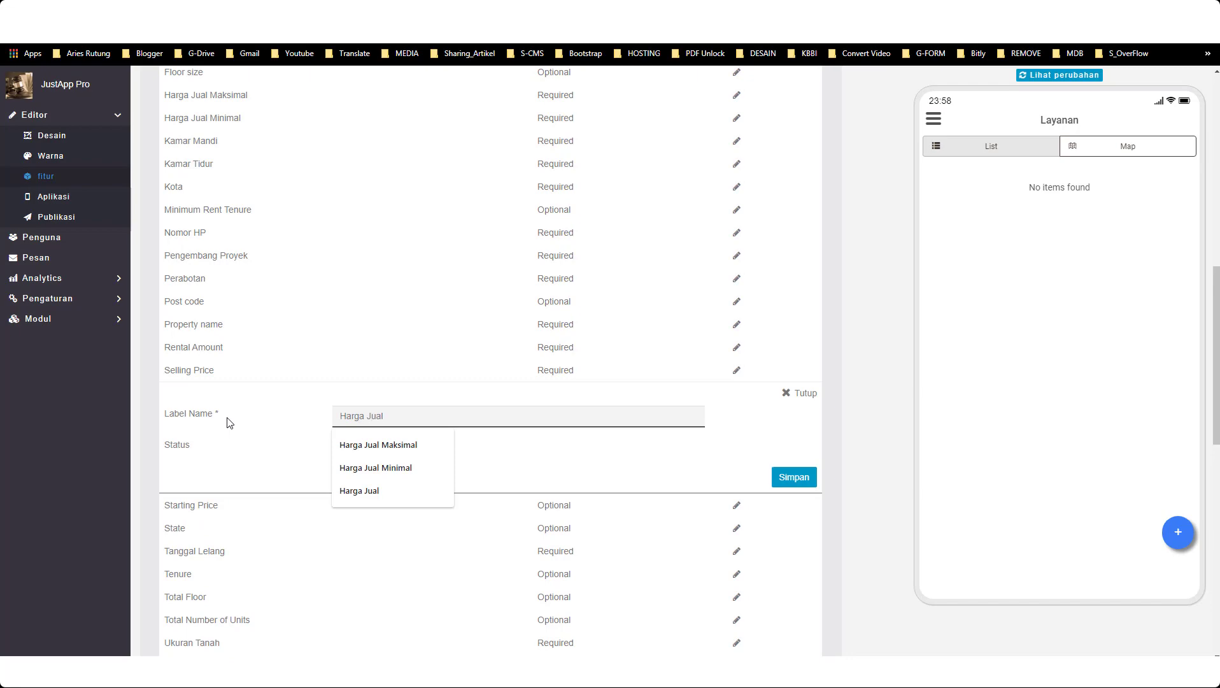
pyautogui.press('Return')
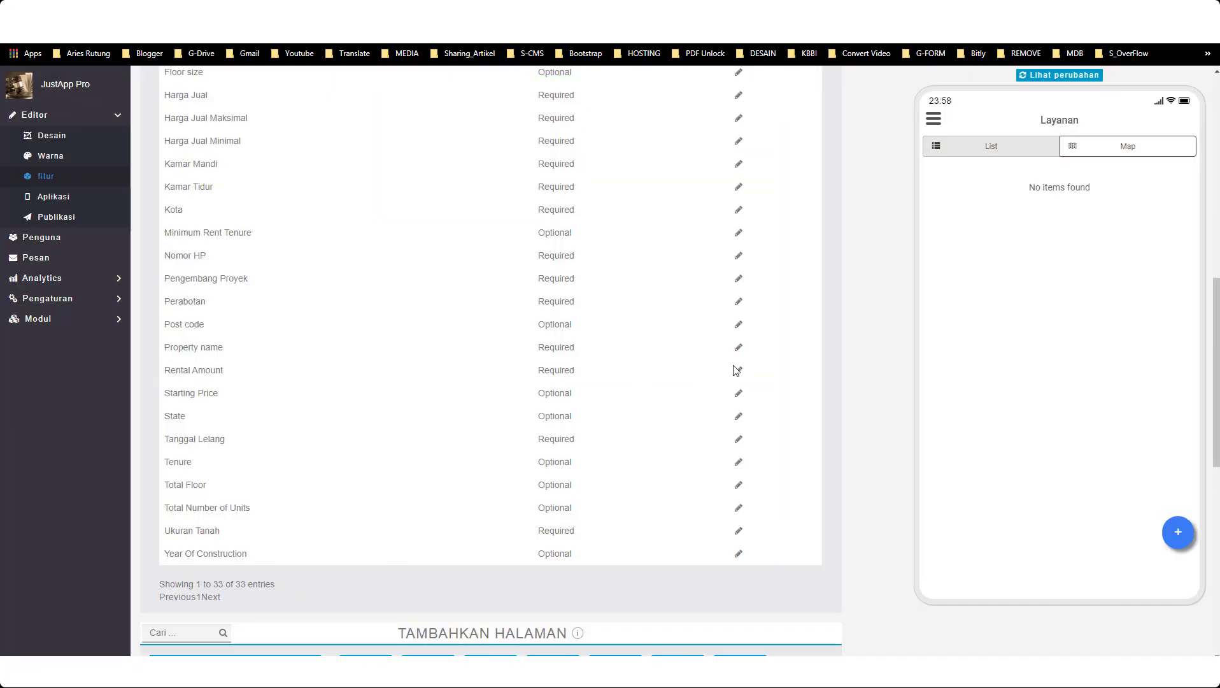
# - Make the Rental Amount input field optional and save it
pyautogui.click(738, 370)
pyautogui.click(338, 442)
pyautogui.click(795, 478)
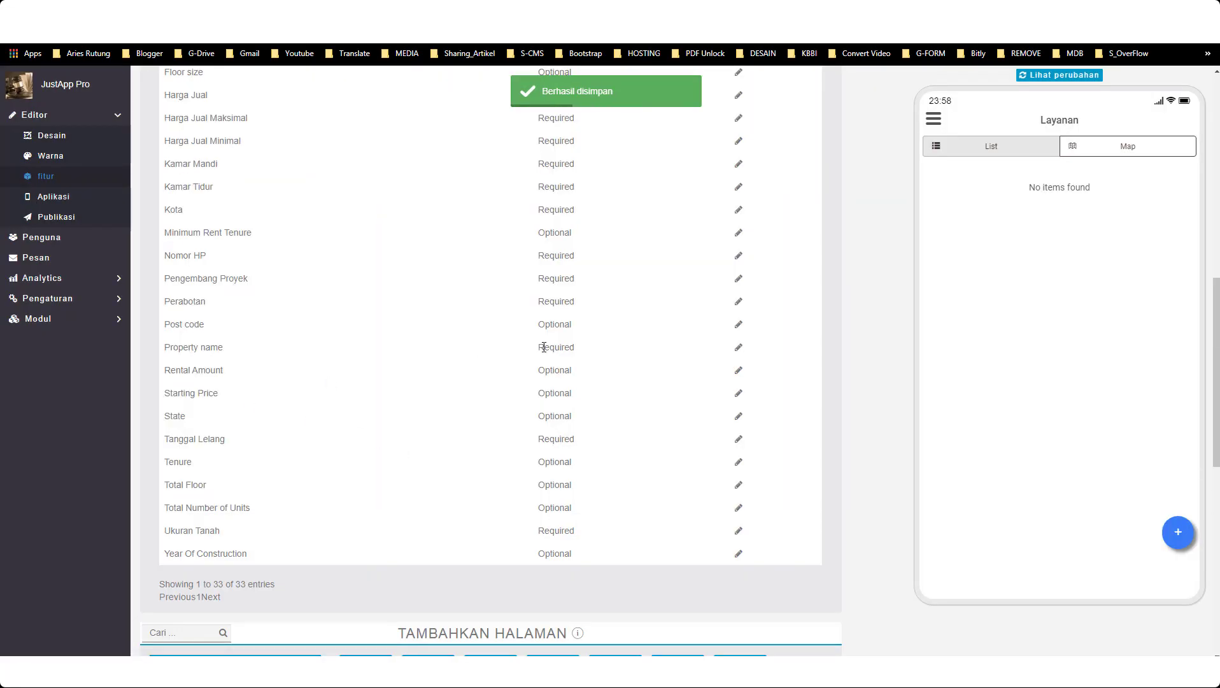
# - Rename the Property name input field's label to Nama Properti and save it
pyautogui.click(738, 347)
pyautogui.write('Nama Kontak')
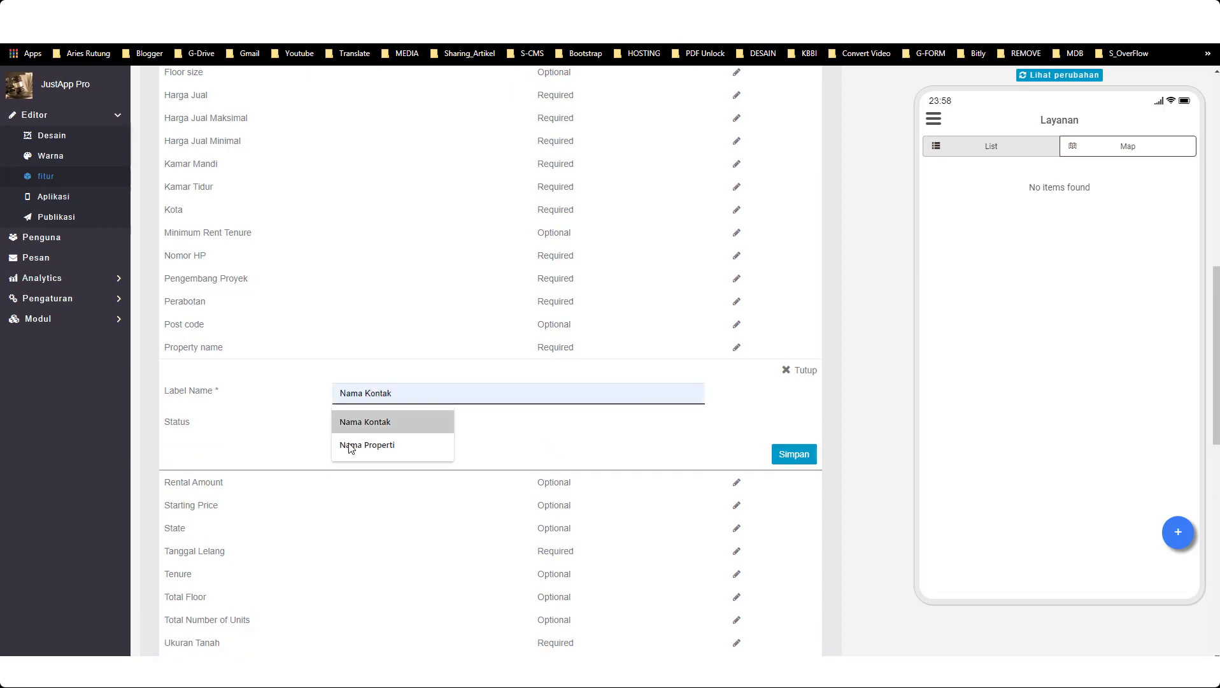
pyautogui.click(357, 444)
pyautogui.click(794, 454)
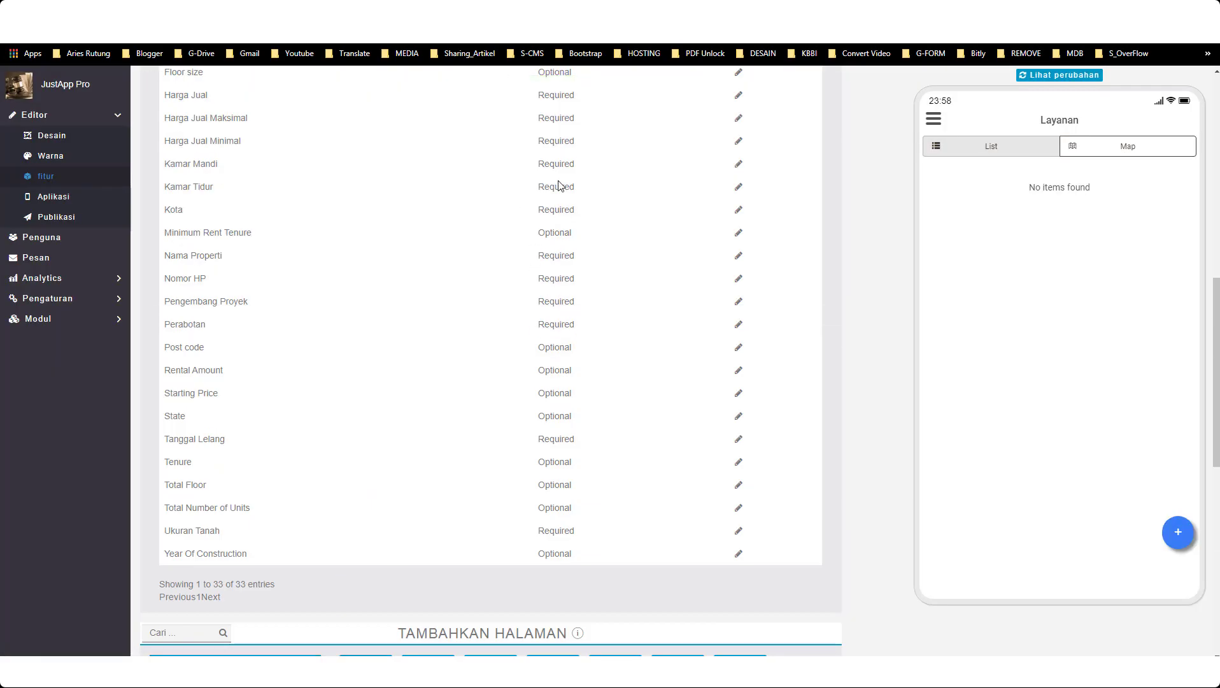
# - Rename the Contact Person Name input field's label to Nama Kontak and save it
pyautogui.scroll(2, 527, 202)
pyautogui.scroll(3, 528, 240)
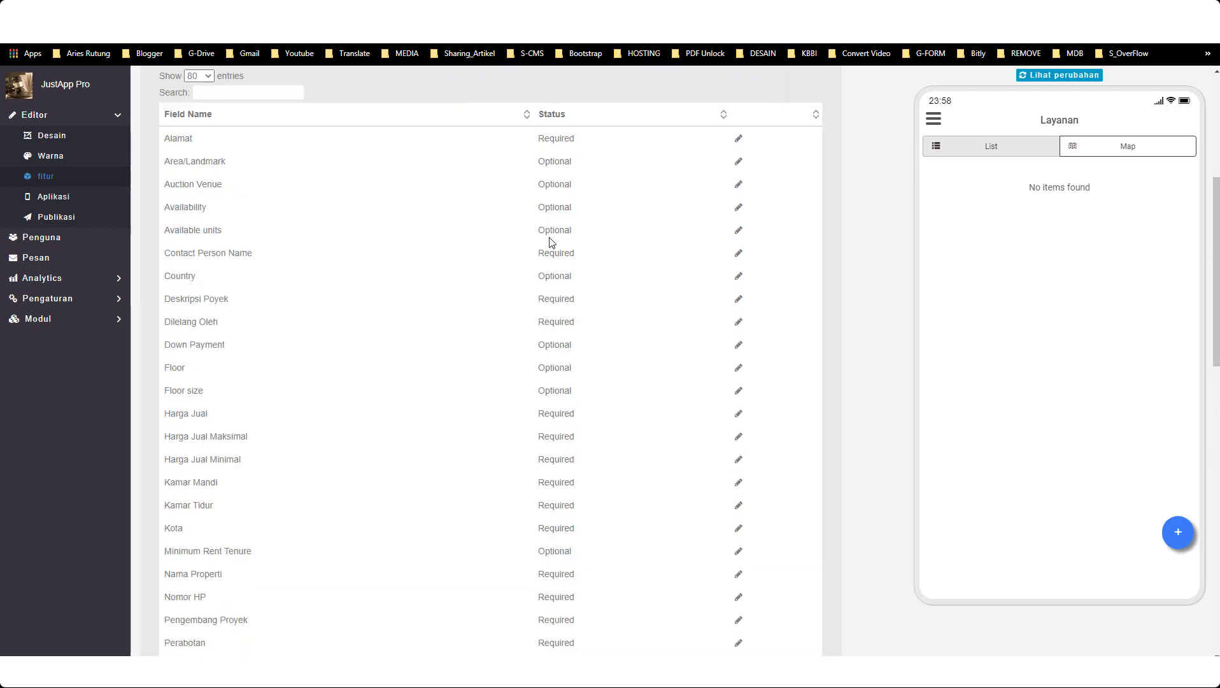
pyautogui.click(738, 253)
pyautogui.moveTo(431, 300); pyautogui.dragTo(336, 302)
pyautogui.write('Nama Kontak')
pyautogui.click(794, 361)
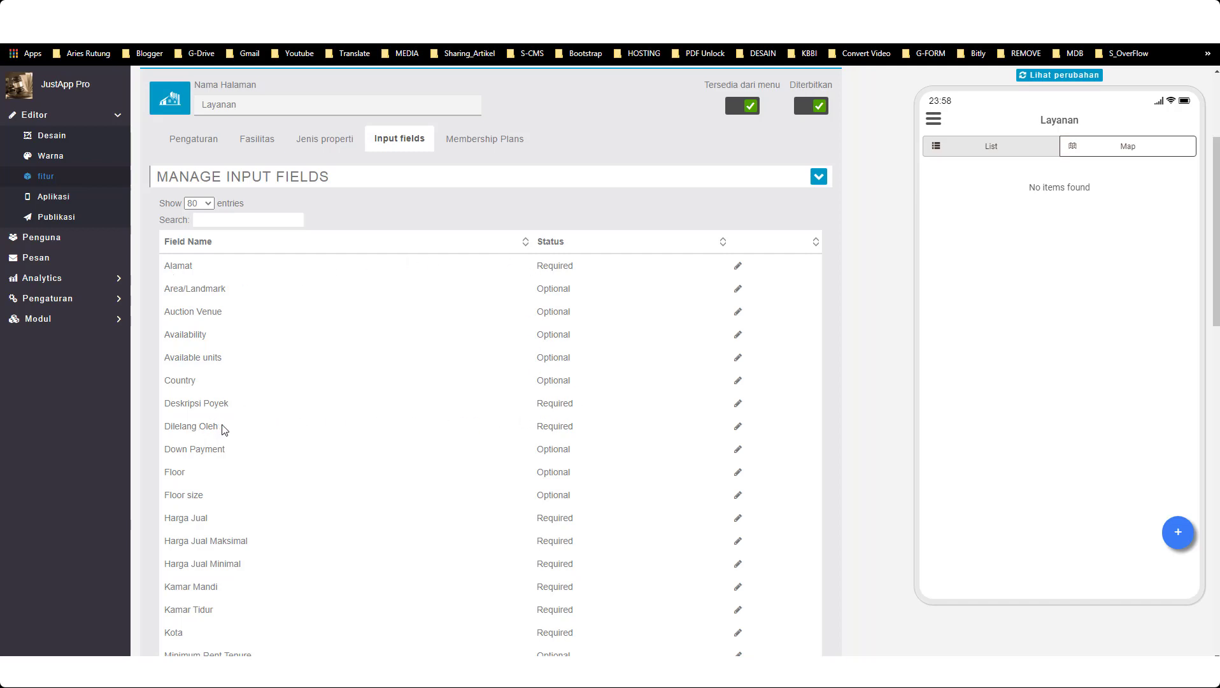
# - Review the labels and required or optional status of all the Layanan page's input fields
pyautogui.scroll(-1, 535, 471)
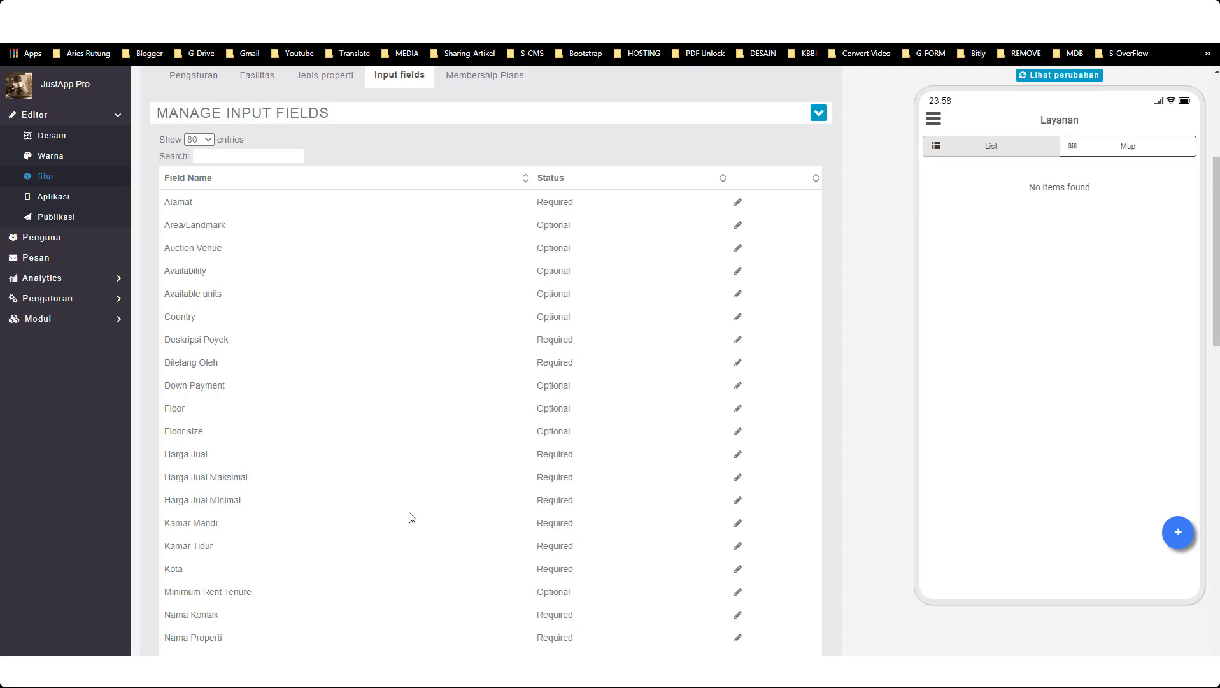
pyautogui.scroll(-1, 540, 500)
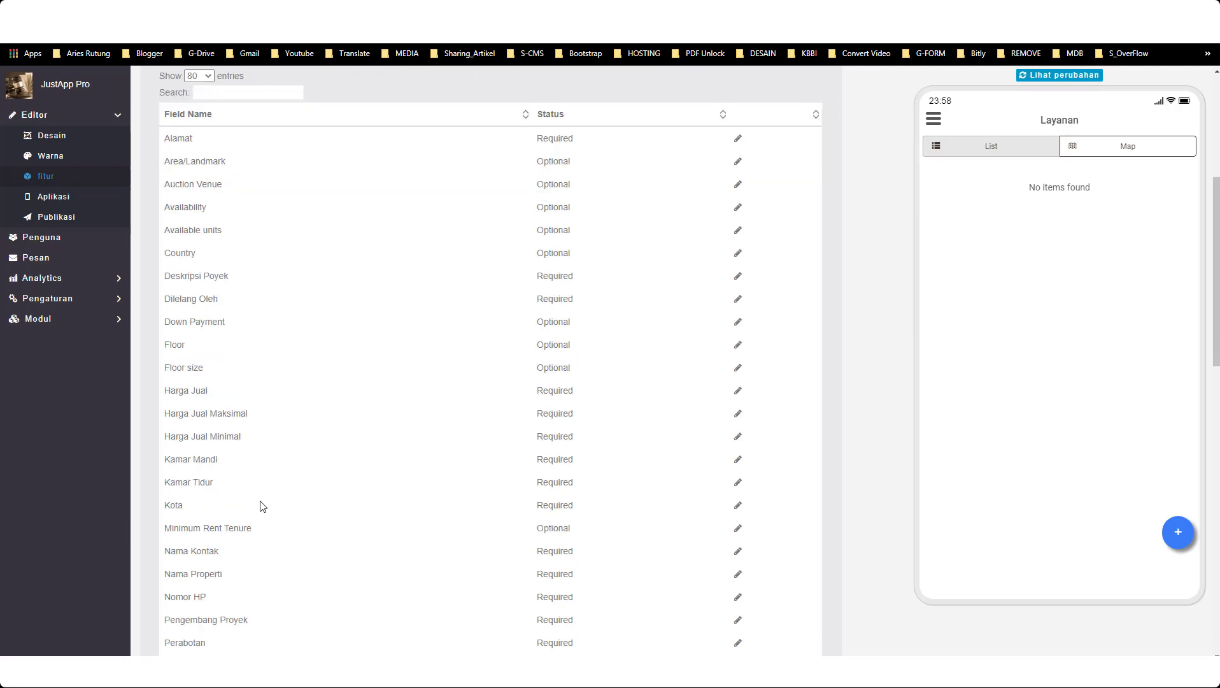
pyautogui.scroll(-1, 323, 509)
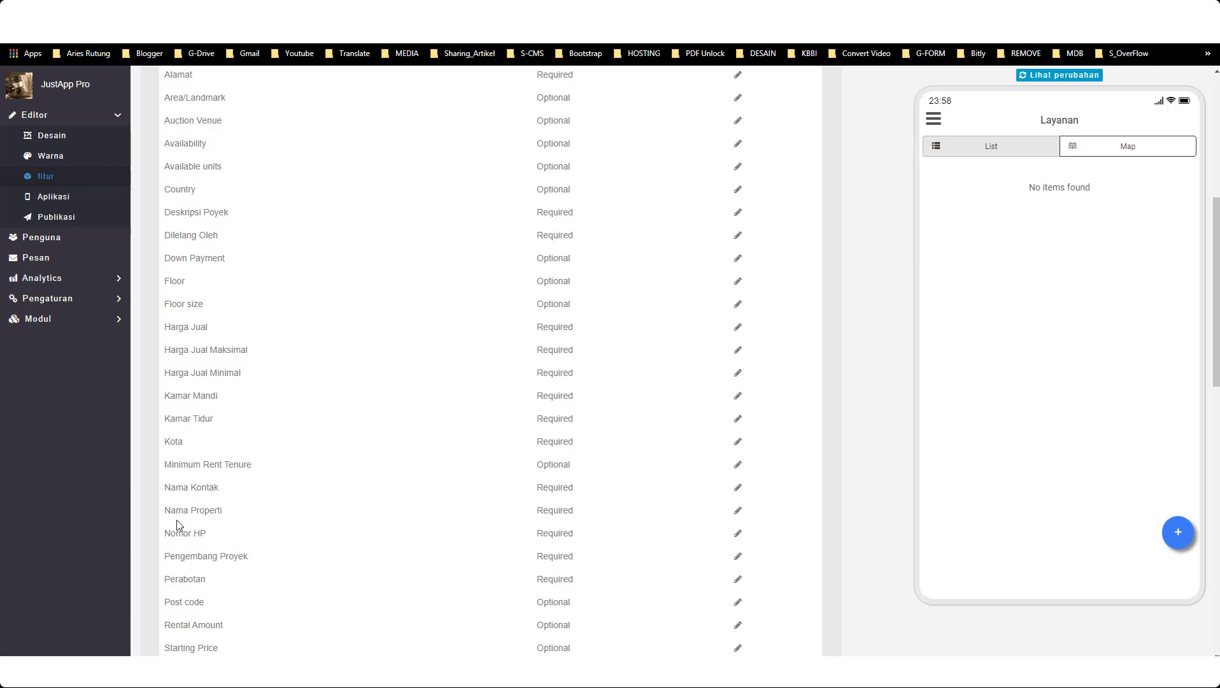
pyautogui.scroll(-1, 259, 520)
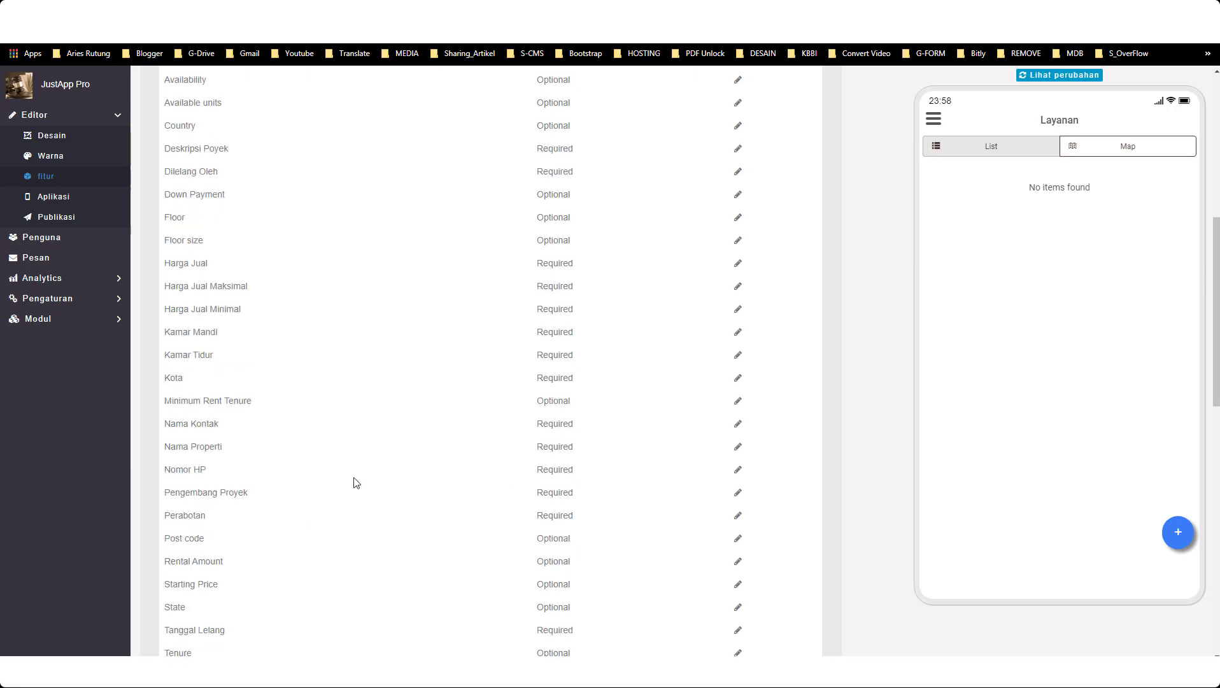
pyautogui.scroll(-1, 324, 494)
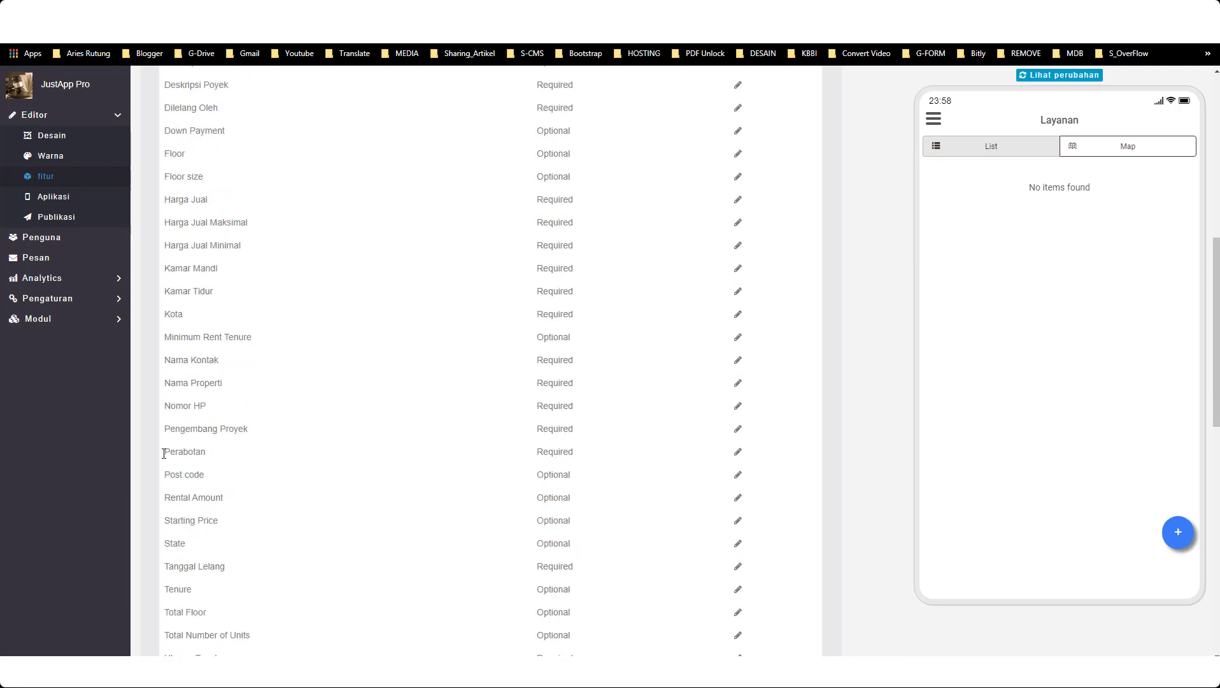
pyautogui.scroll(-1, 322, 459)
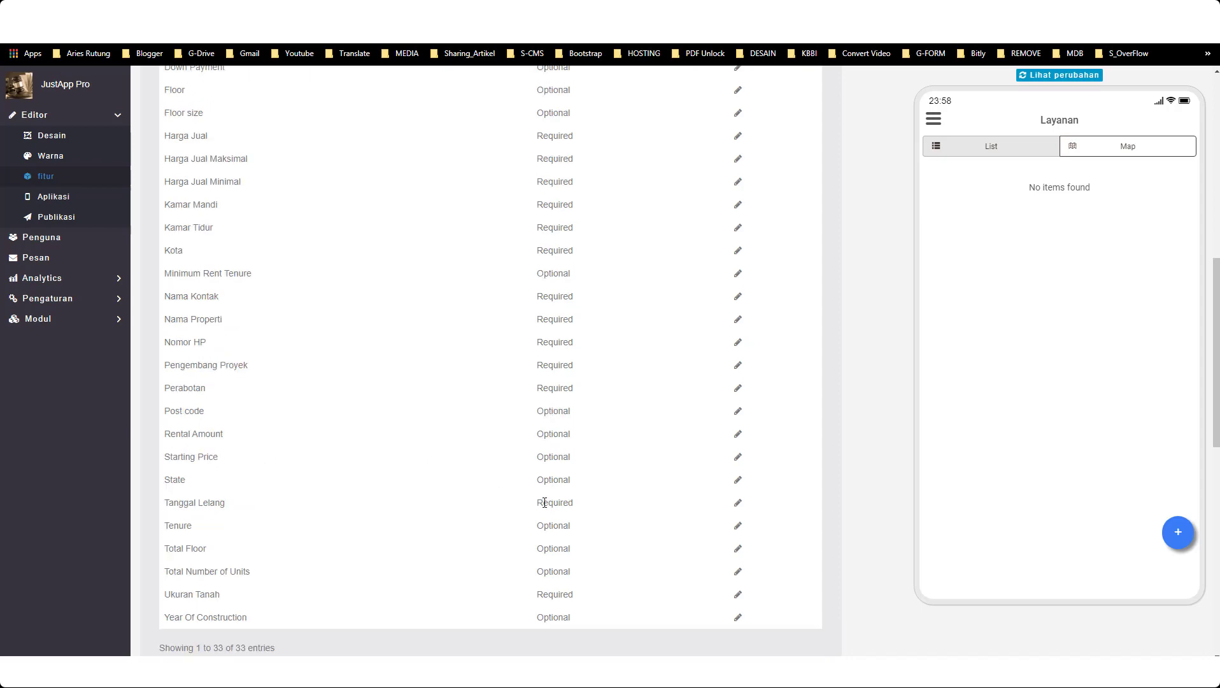
pyautogui.scroll(-1, 225, 516)
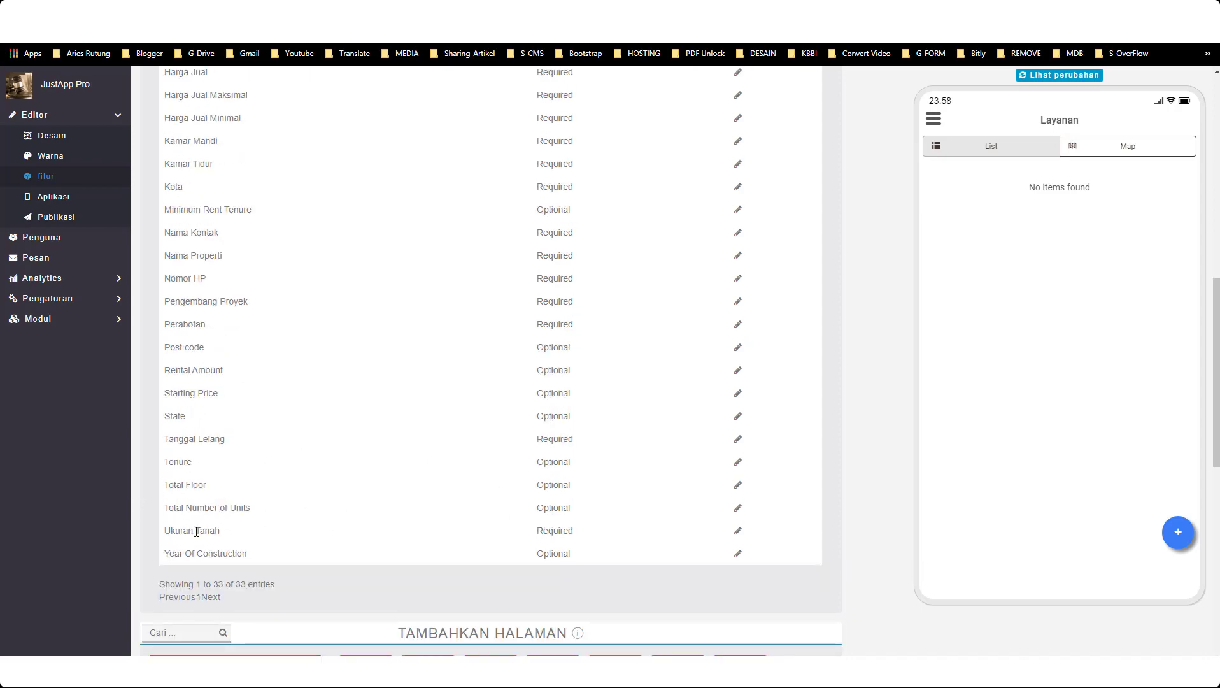
pyautogui.scroll(7, 337, 454)
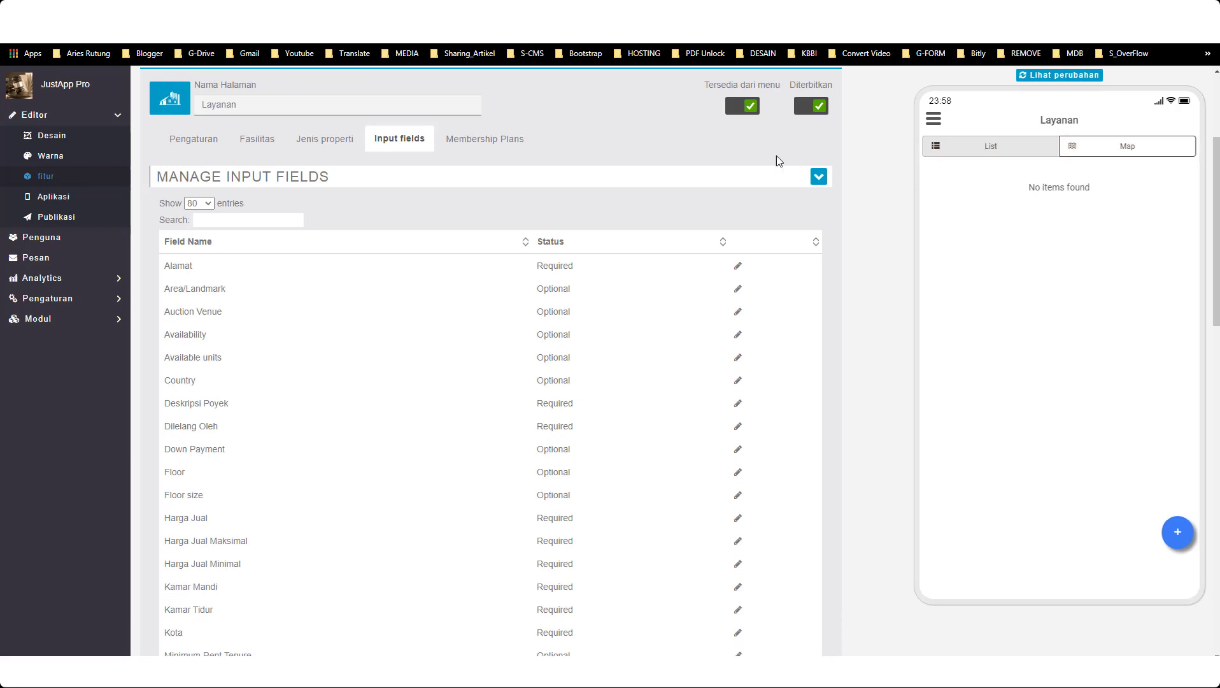
# - Start a new membership plan for the Layanan page named KELAS A with a total of 10 allowed listings
pyautogui.click(484, 142)
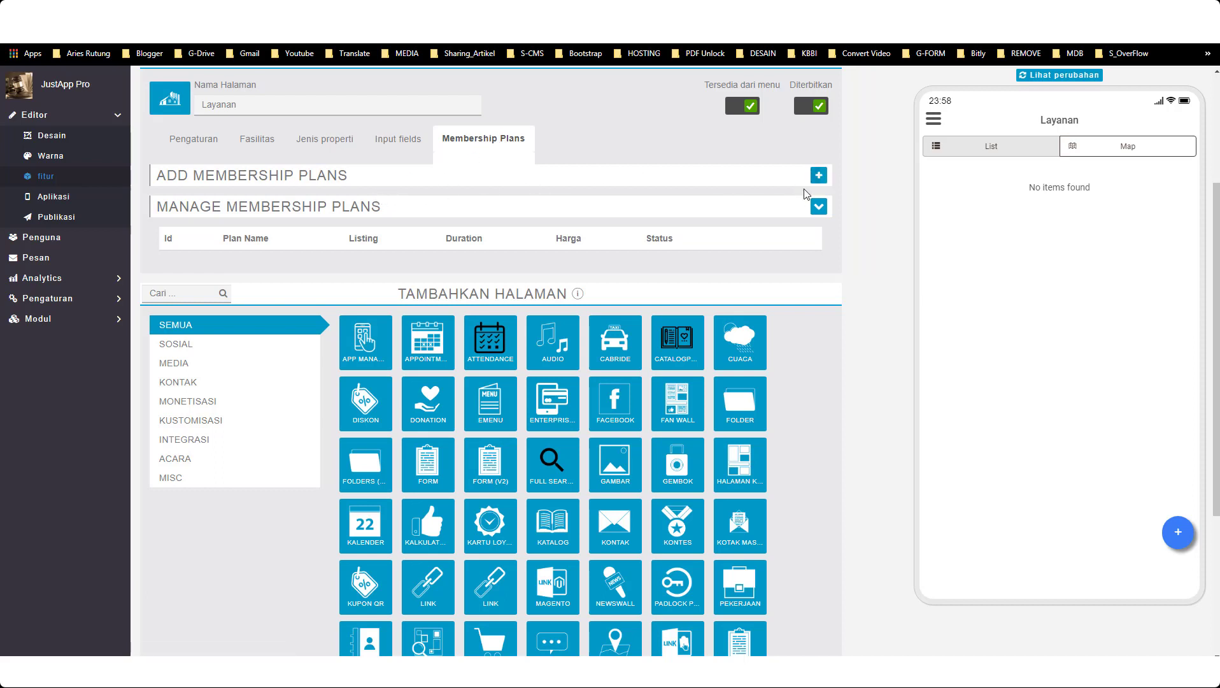
pyautogui.click(818, 175)
pyautogui.click(382, 230)
pyautogui.click(348, 281)
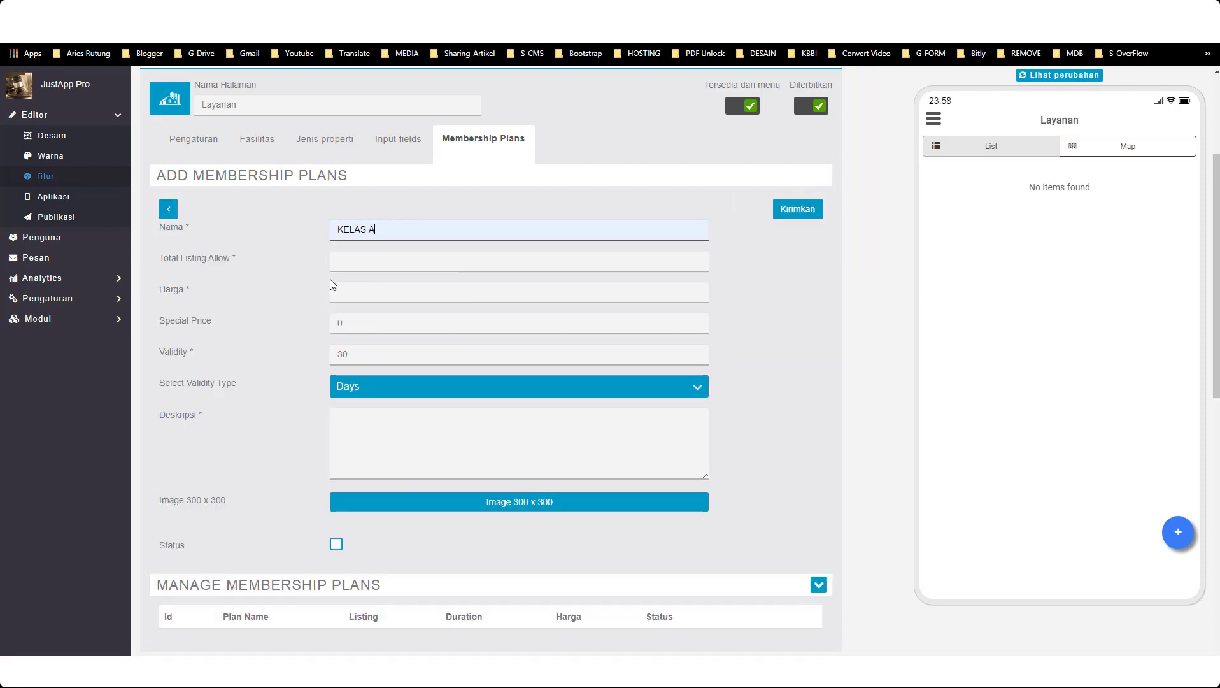
pyautogui.click(367, 267)
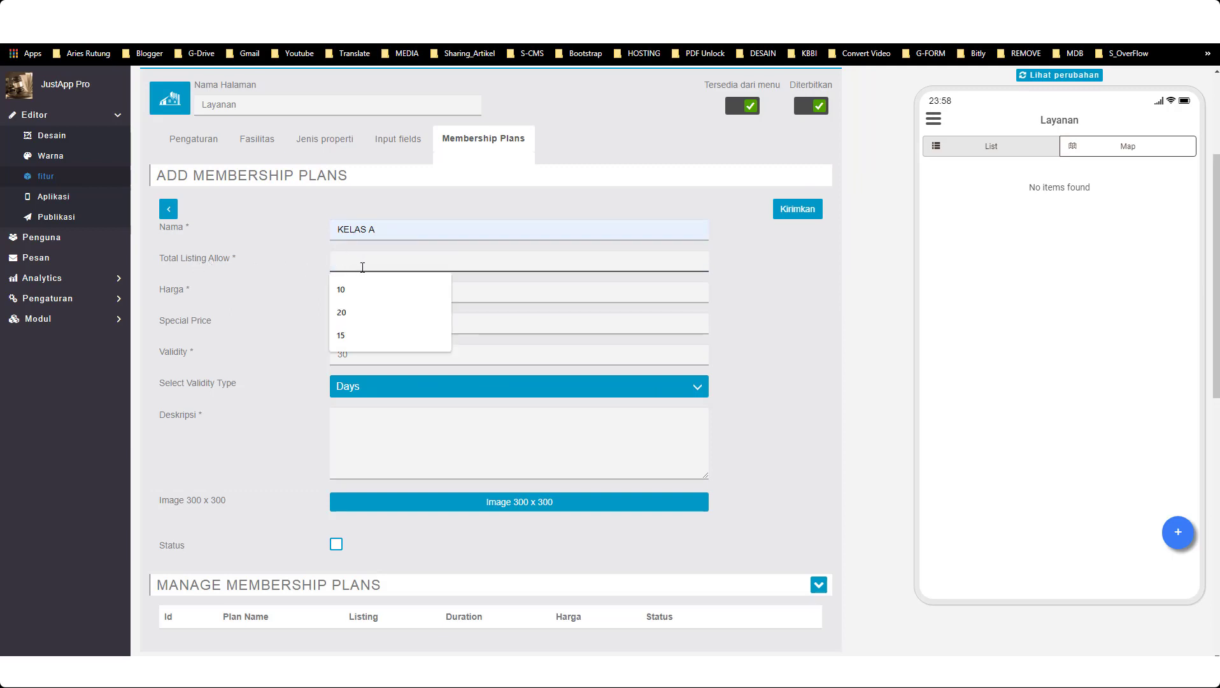
pyautogui.click(384, 290)
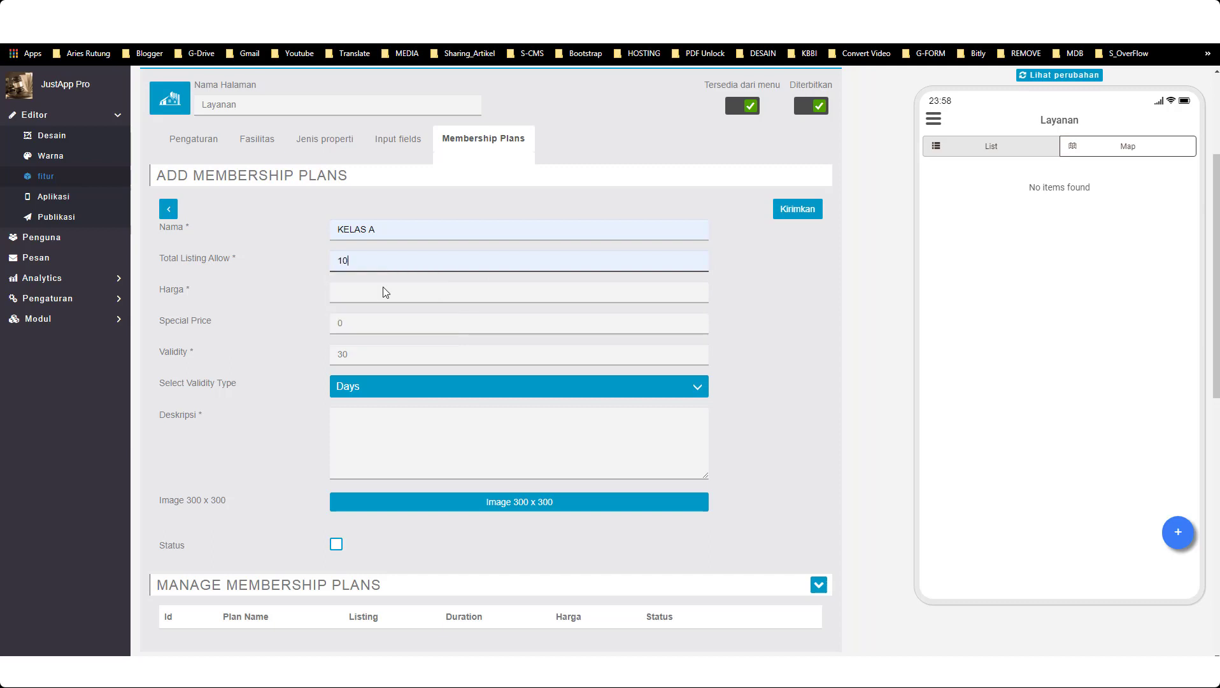
# - Set the KELAS A plan's price to 100000000 and its special price to 95000000
pyautogui.click(384, 291)
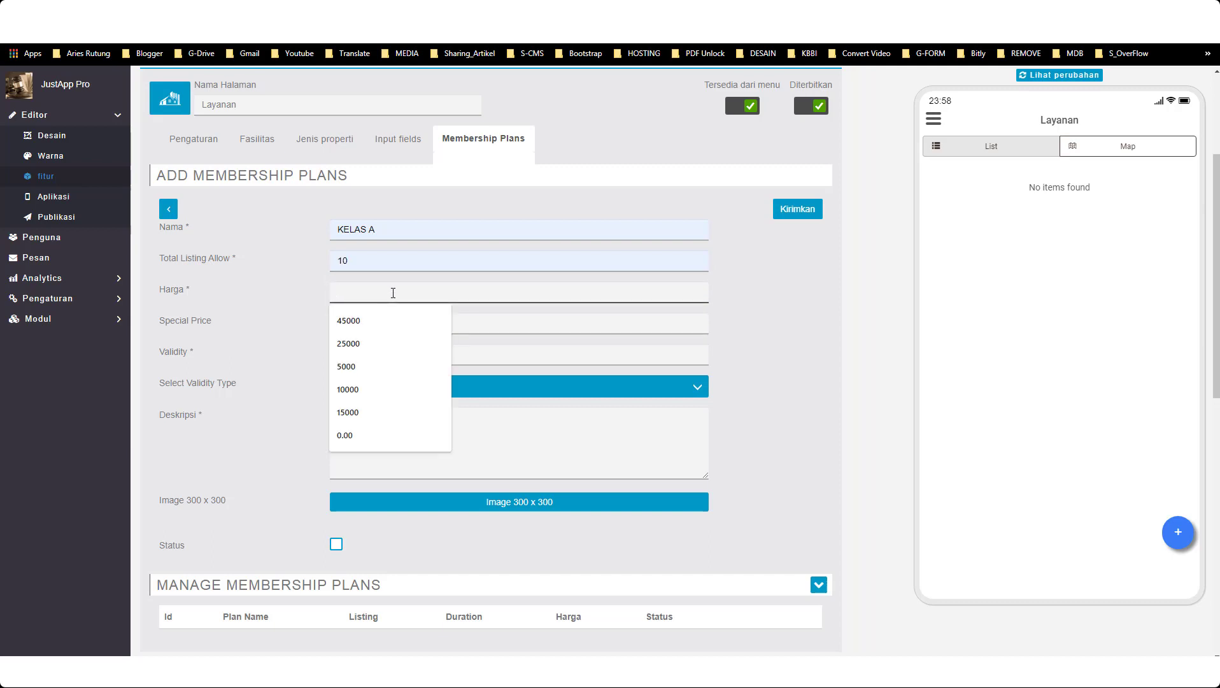
pyautogui.write('100000000')
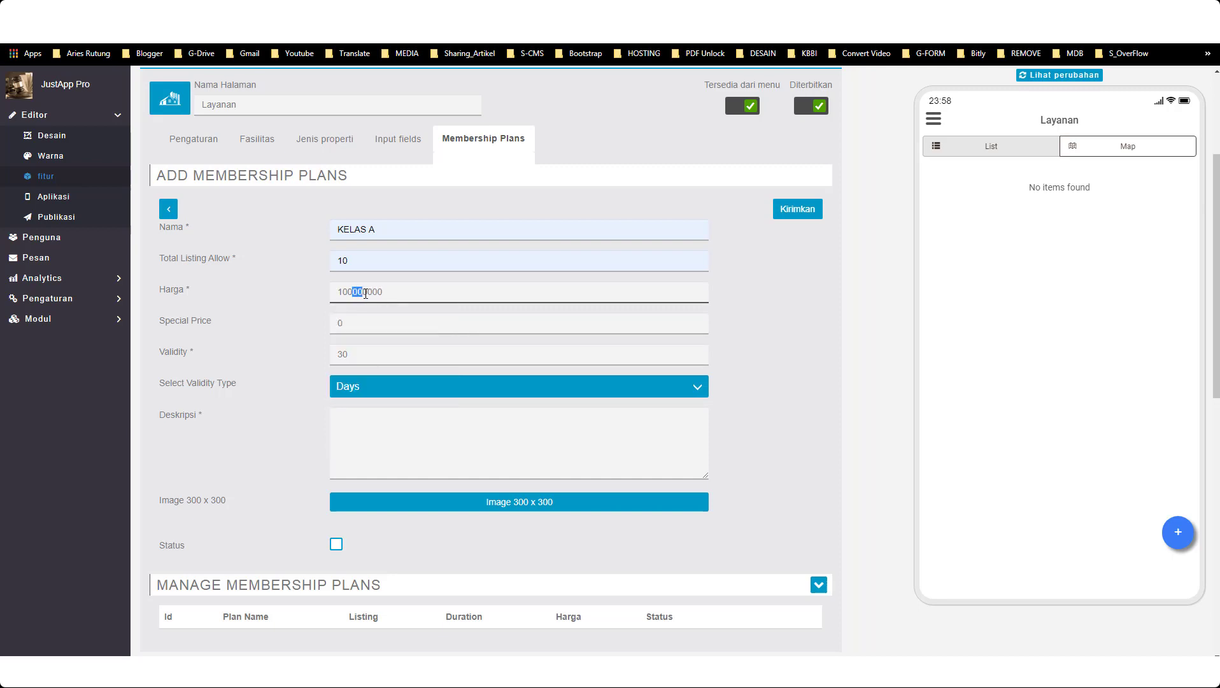
pyautogui.click(436, 296)
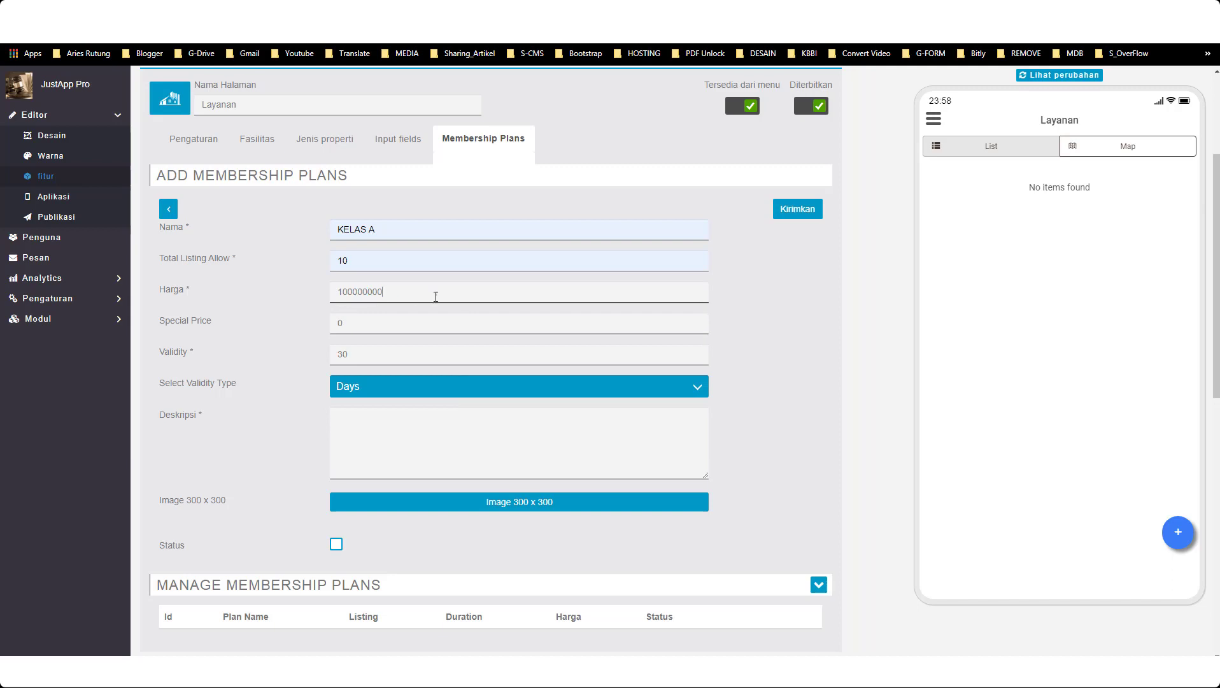
pyautogui.click(371, 327)
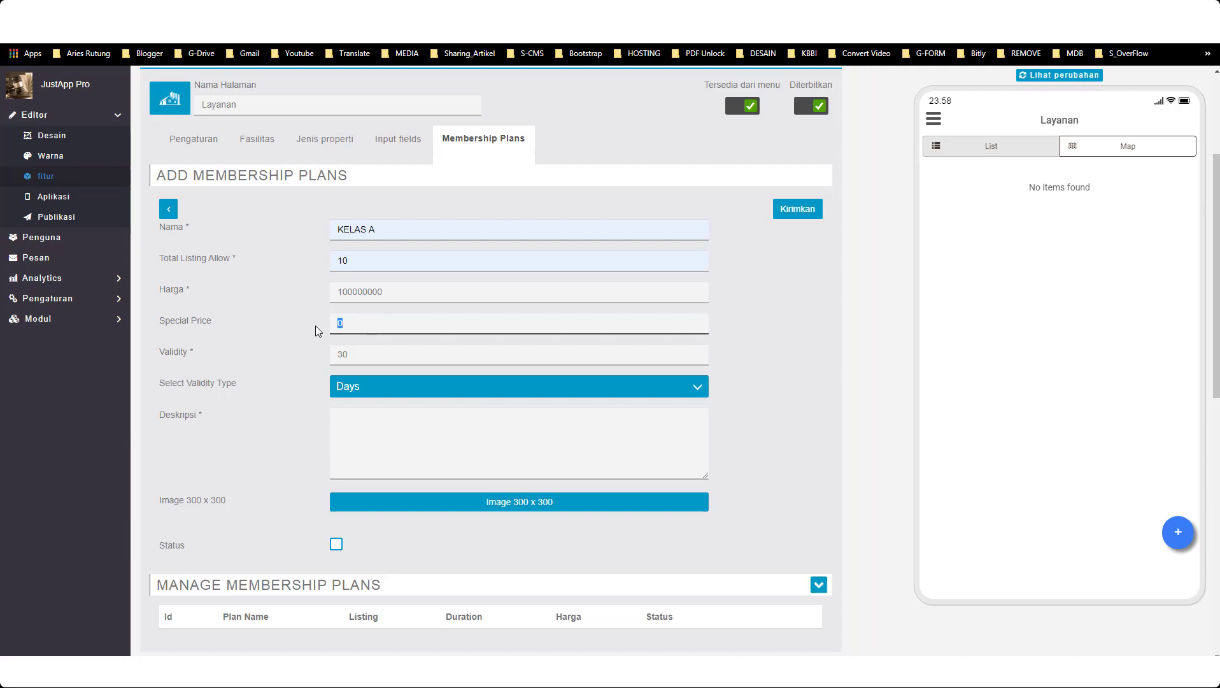
pyautogui.write('95000000')
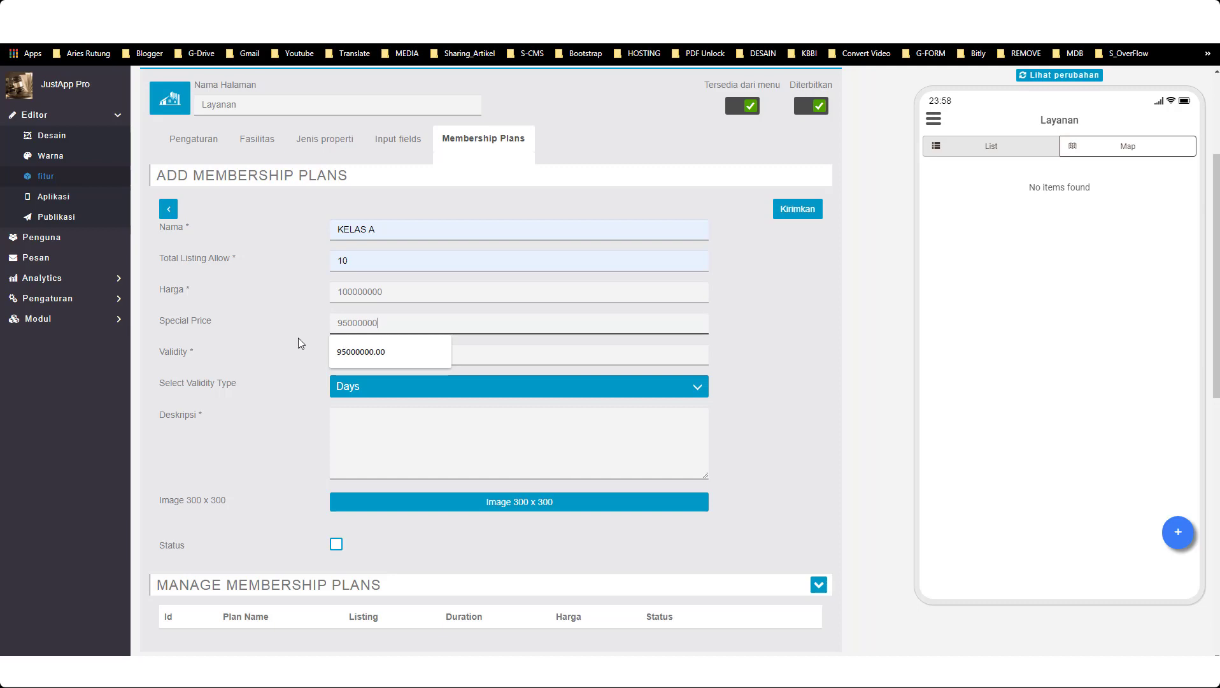
# - Set the KELAS A plan's validity to 60 days and fill its description with the "Lorem ipsum, atau ringkasnya lipsum" sample text
pyautogui.click(341, 351)
pyautogui.write('30')
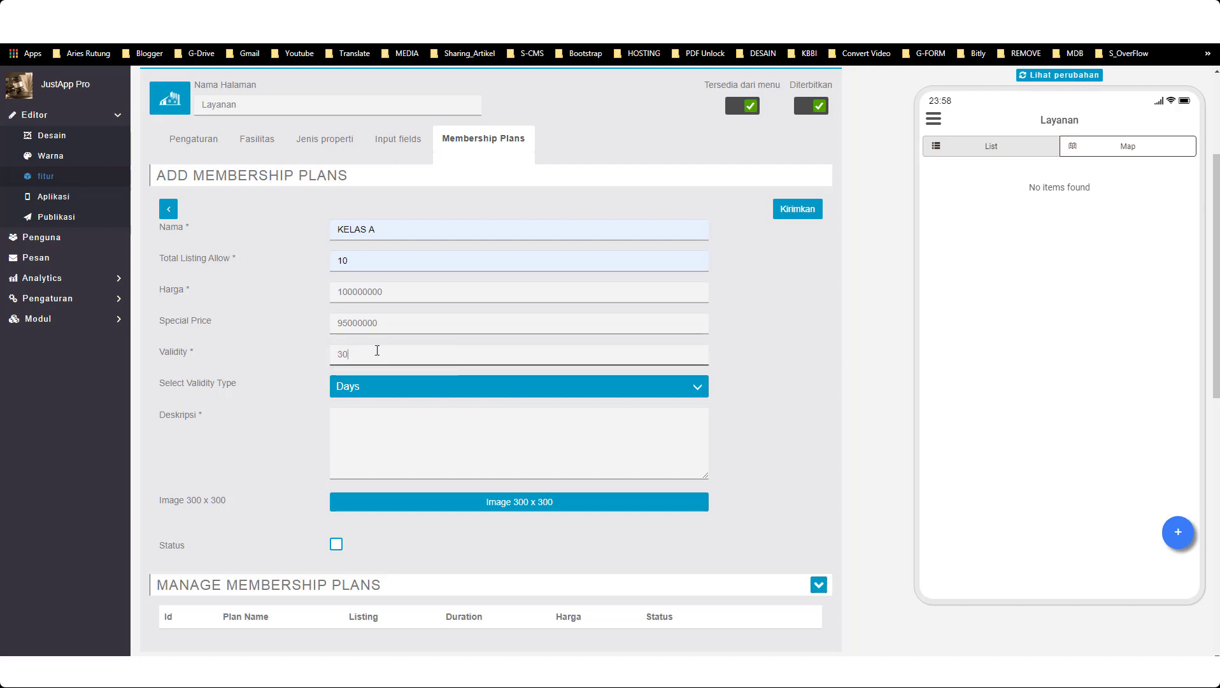
pyautogui.doubleClick(357, 355)
pyautogui.write('60')
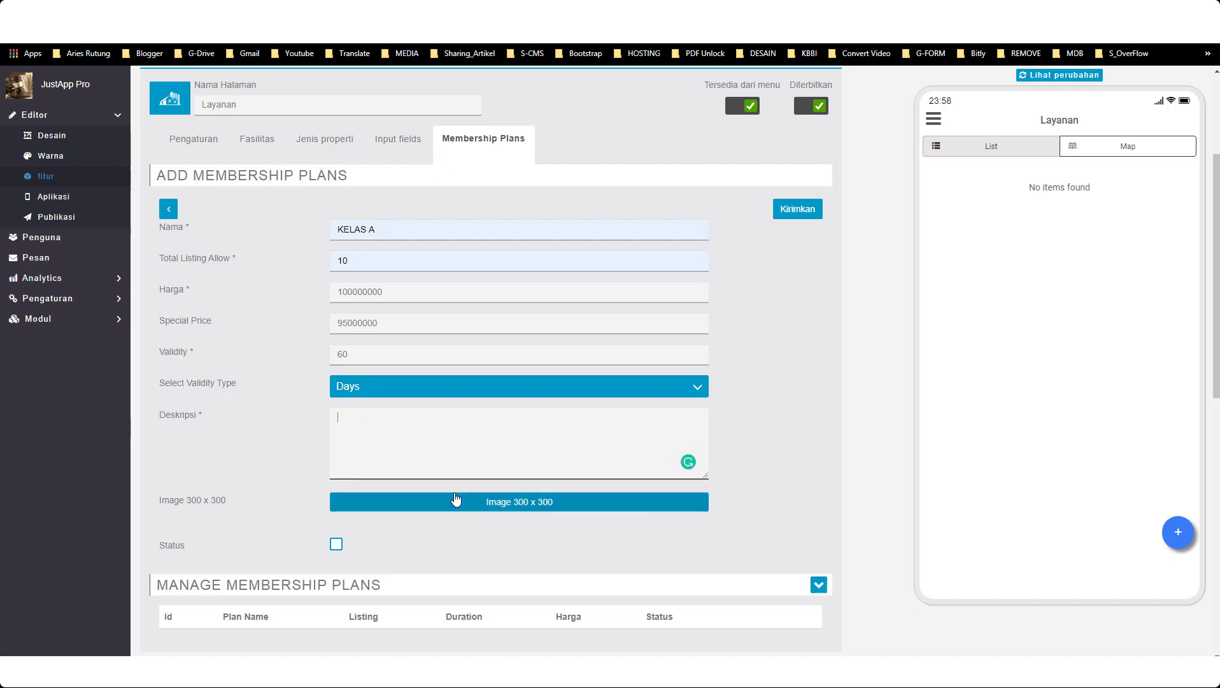
pyautogui.write('Lorem ipsum, atau ringkasnya lipsum, adalah teks standar yang ditempatkan untuk mendemostrasikan elemen grafis atau presentasi visual seperti font, tipografi, dan tata letak')
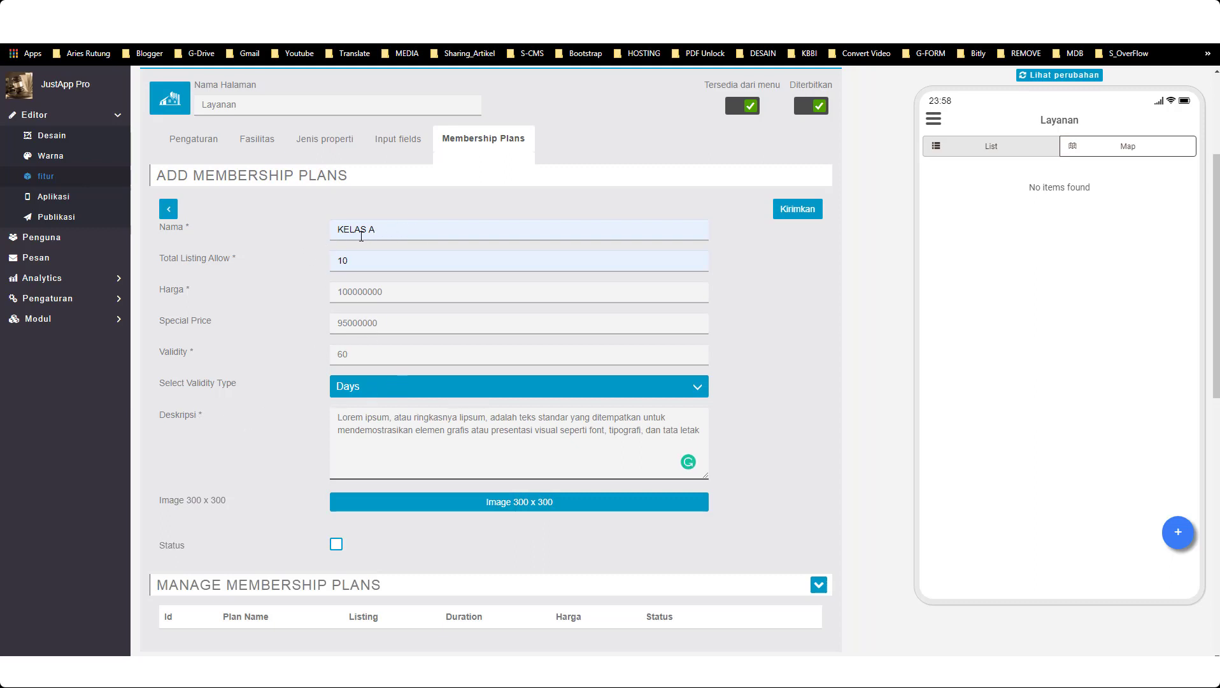
# - Upload the blue calendar icon janjian (1) as the KELAS A plan's image and accept its crop
pyautogui.scroll(-2, 395, 322)
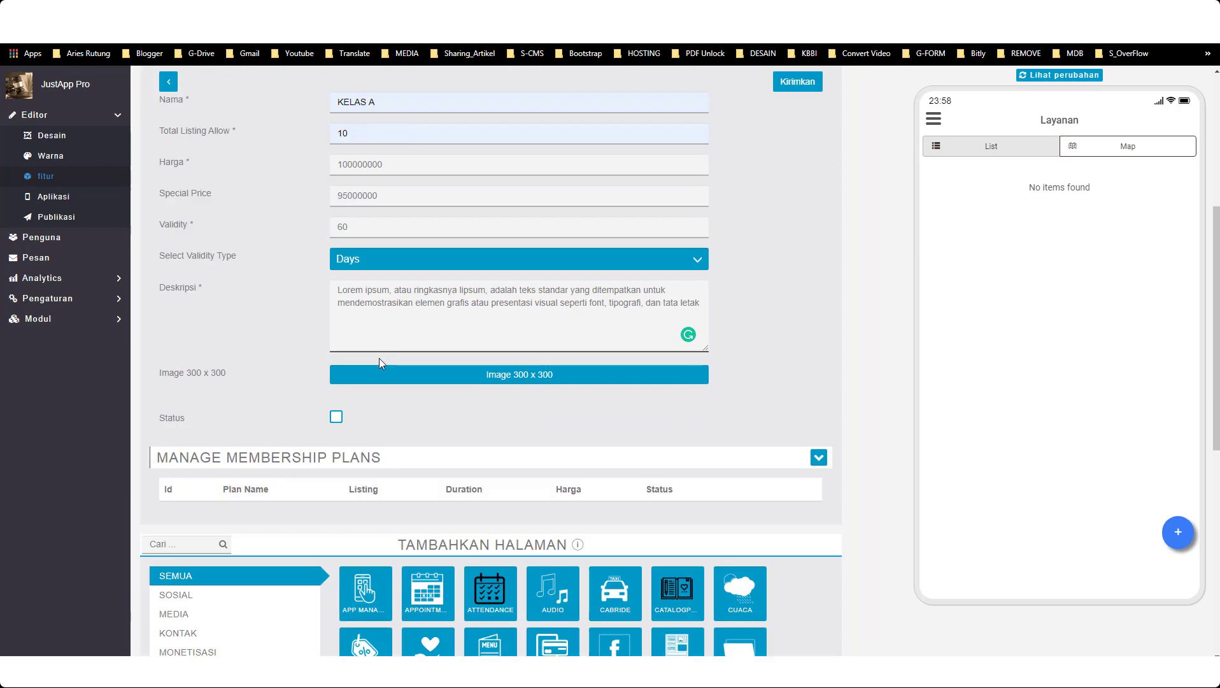
pyautogui.click(478, 373)
pyautogui.scroll(-7, 521, 427)
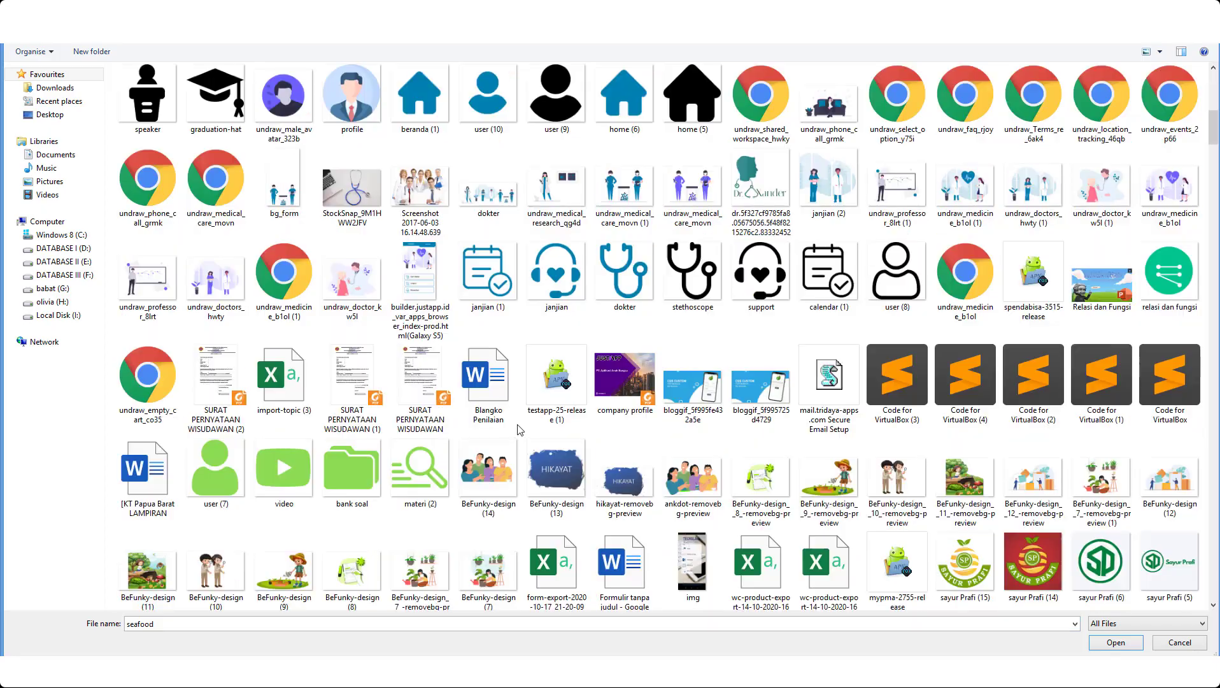
pyautogui.doubleClick(472, 284)
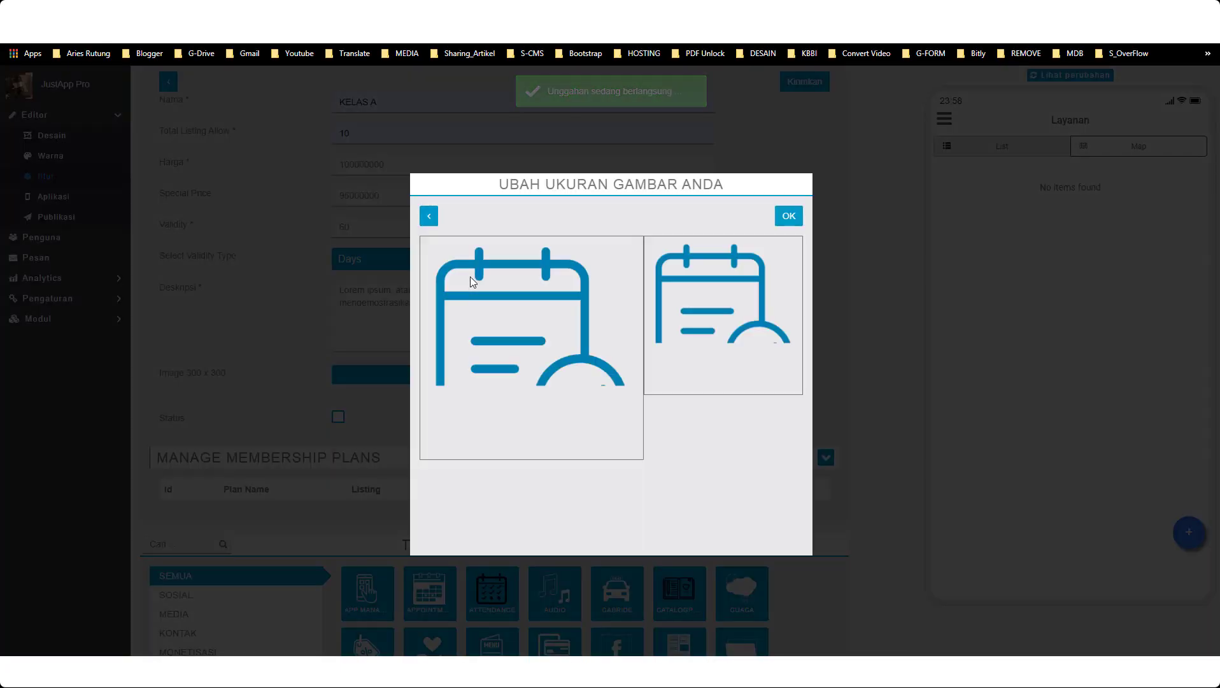
pyautogui.click(788, 220)
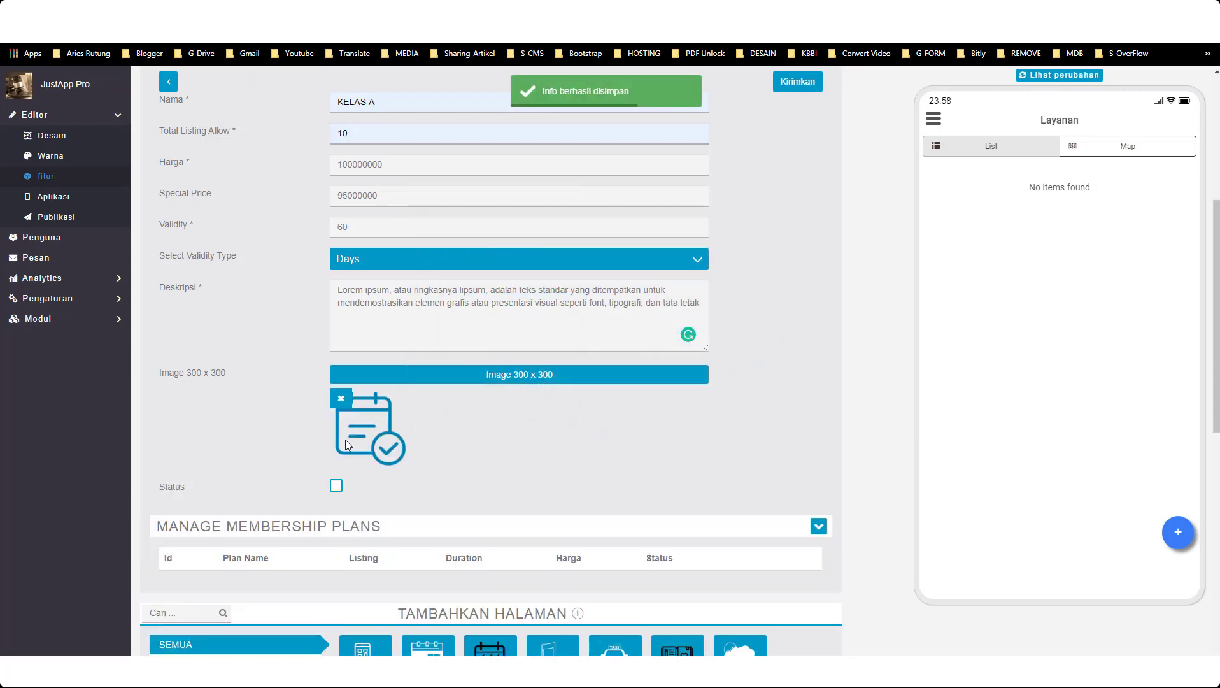
# - Enable the KELAS A plan's status and submit the plan
pyautogui.scroll(-1, 318, 375)
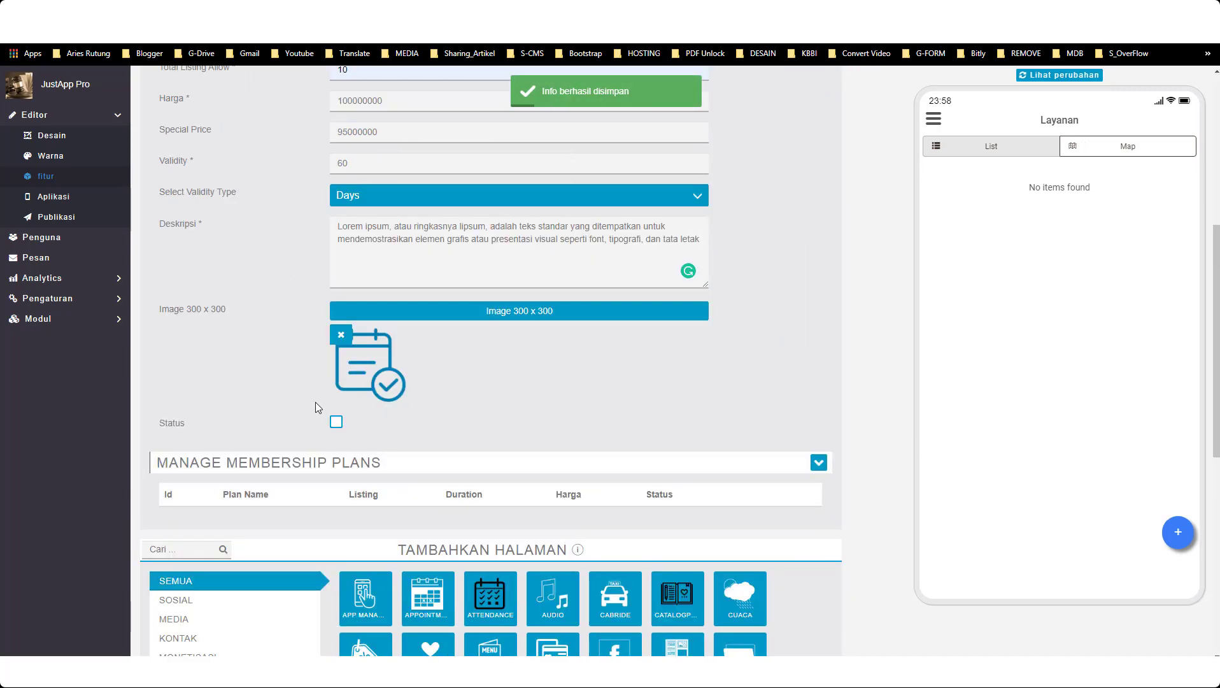
pyautogui.click(336, 421)
pyautogui.scroll(2, 553, 360)
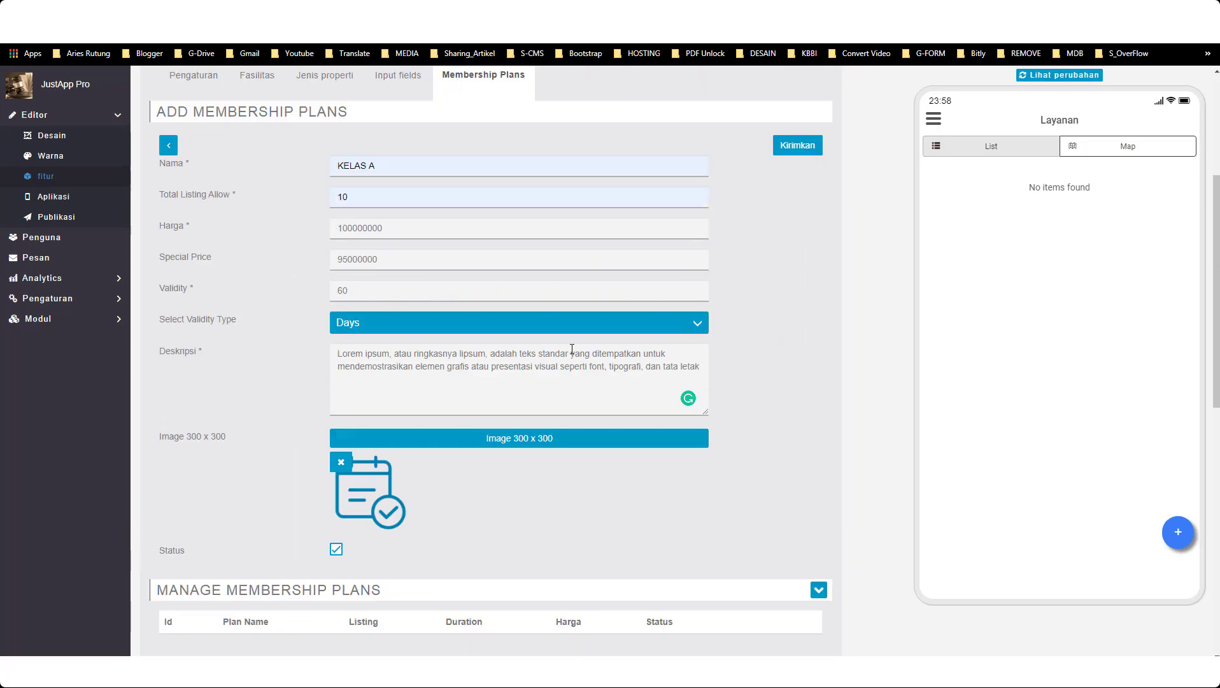
pyautogui.click(791, 145)
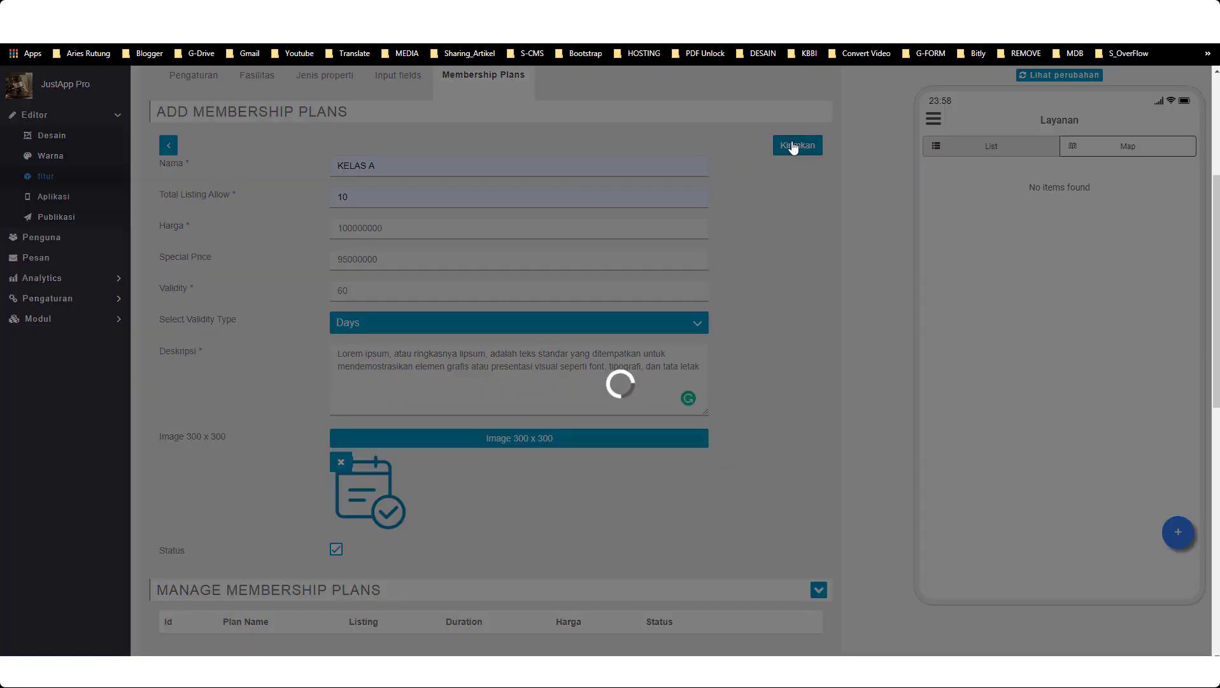
pyautogui.scroll(1, 691, 196)
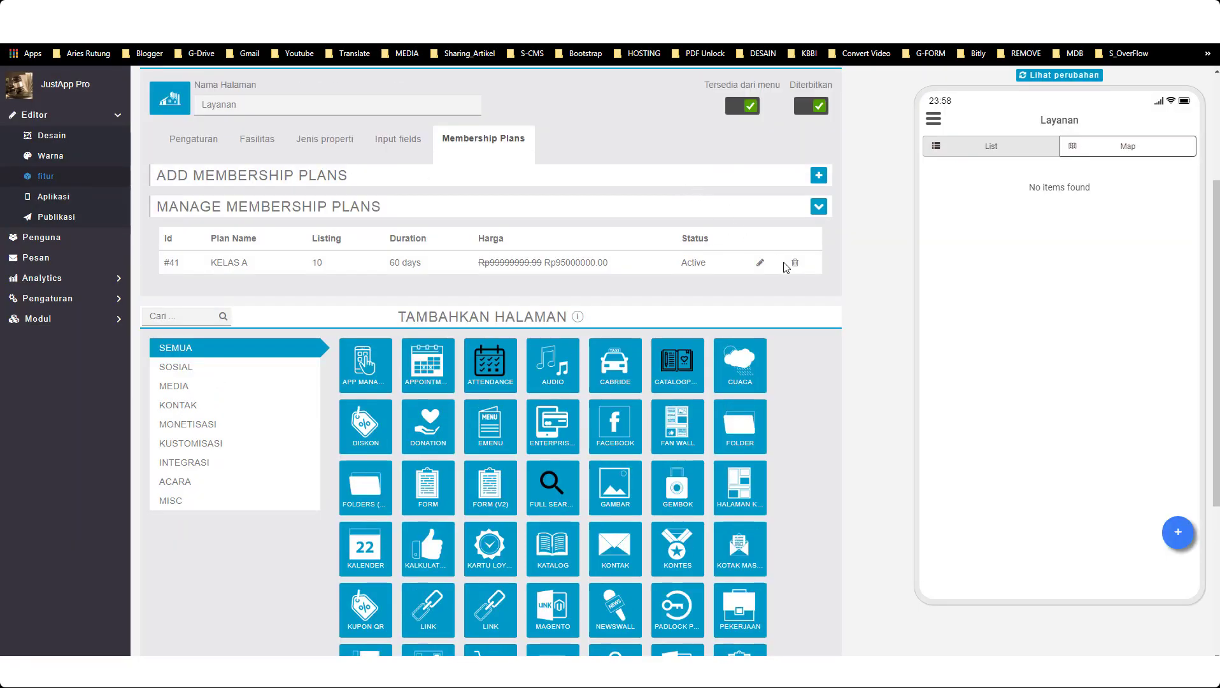
# - Start a second membership plan named KELAS B with a total of 20 allowed listings
pyautogui.click(816, 176)
pyautogui.click(533, 228)
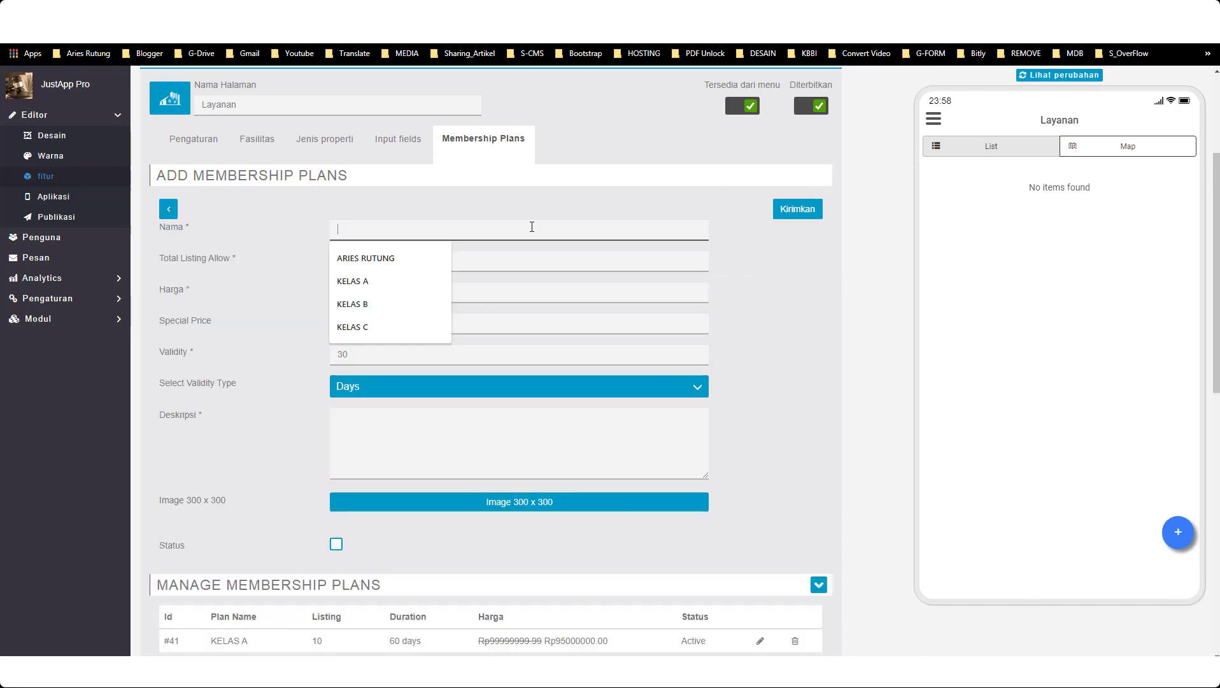
pyautogui.click(378, 308)
pyautogui.click(207, 264)
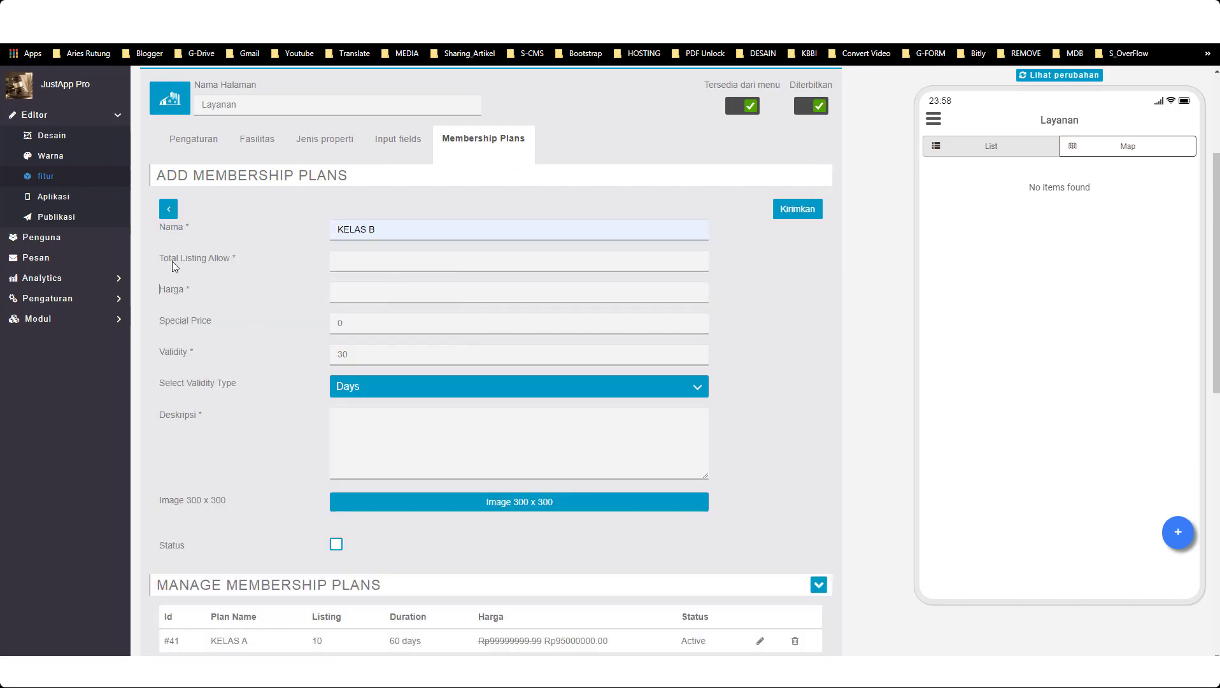
pyautogui.click(352, 264)
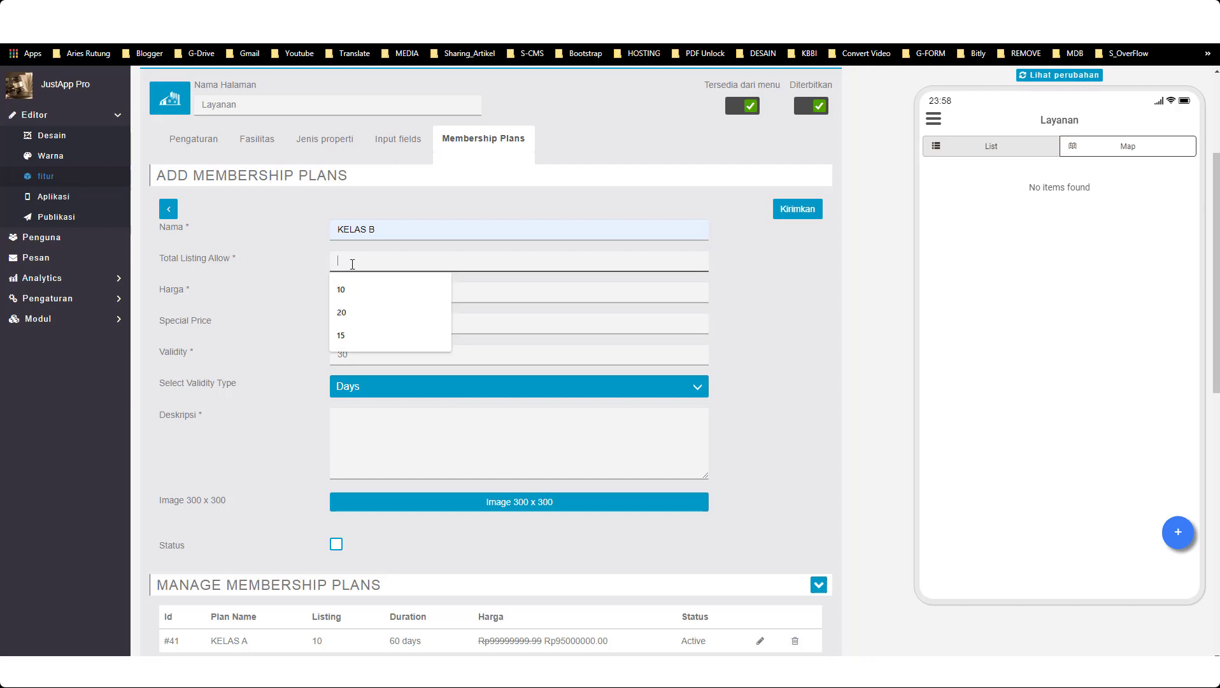
pyautogui.click(342, 312)
# - Set the KELAS B plan's price to 95000000 and its special price to 90000000
pyautogui.click(345, 297)
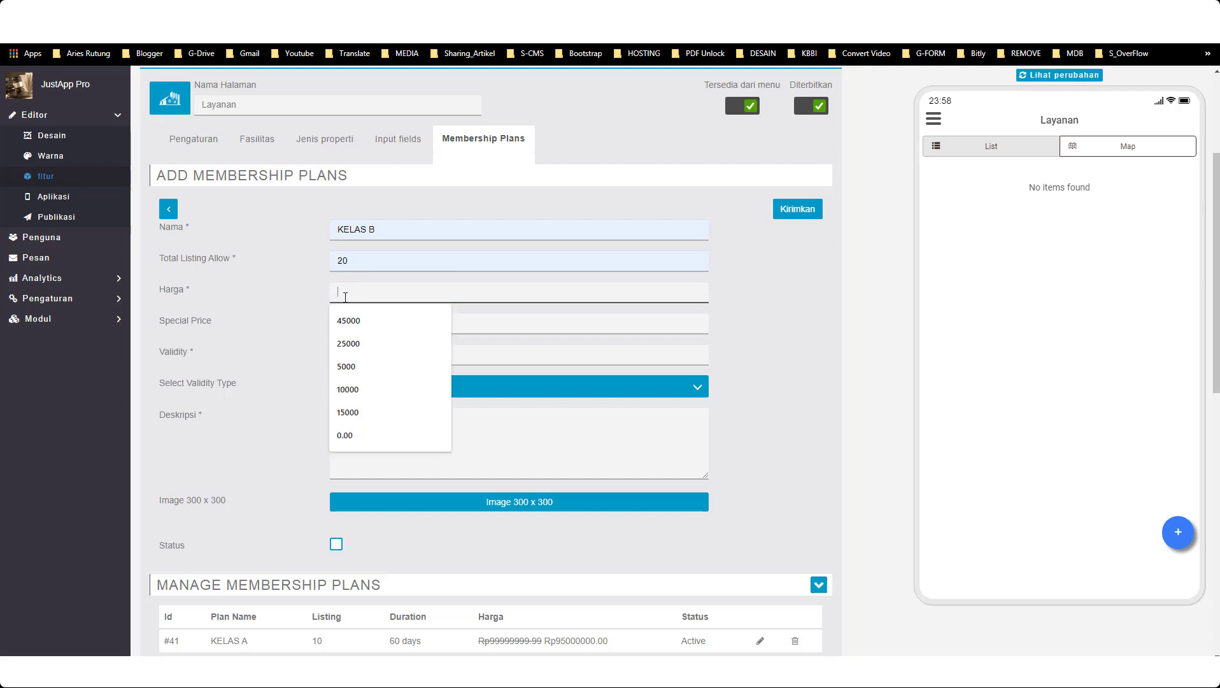
pyautogui.write('950000')
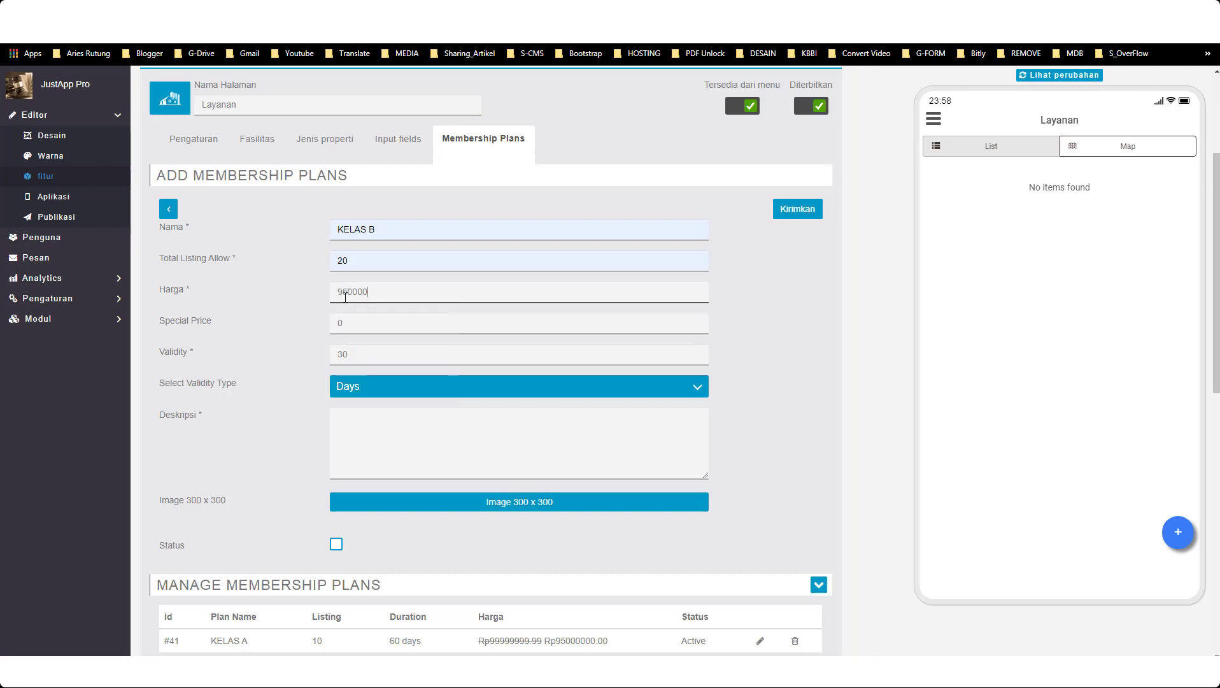
pyautogui.write('00')
pyautogui.doubleClick(374, 329)
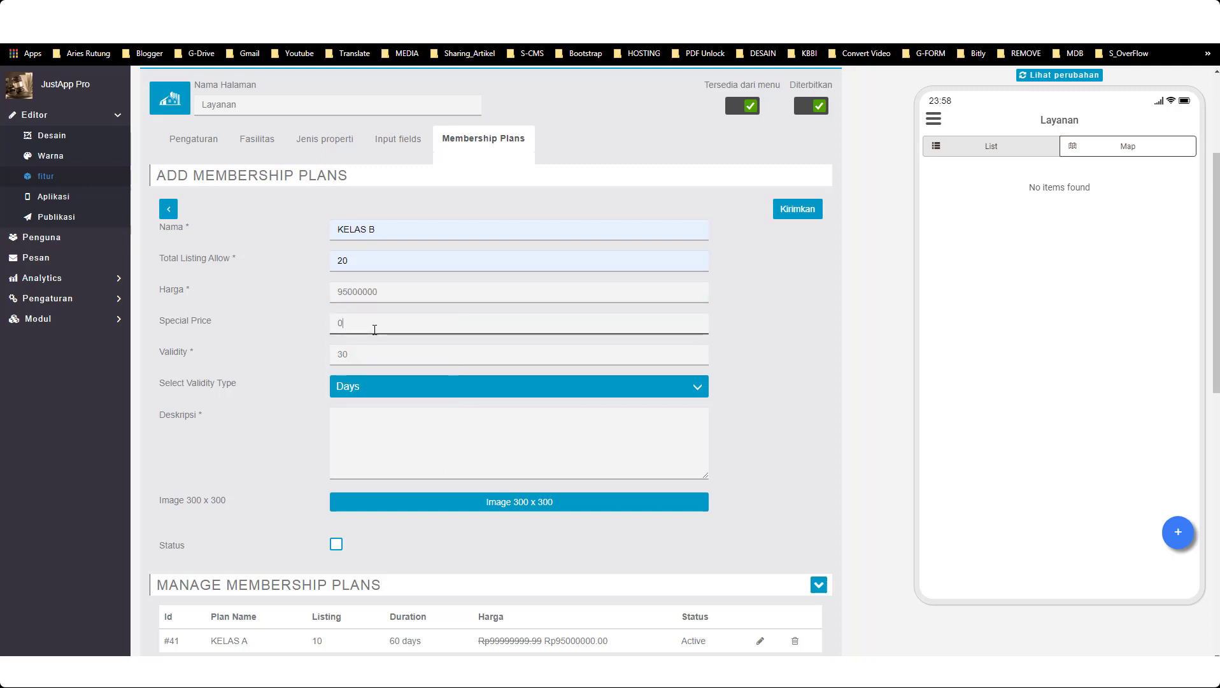
pyautogui.write('90000000')
# - Fill the KELAS B plan's description with the "Lorem ipsum, atau ringkasnya lipsum" sample text and upload the yellow percent tag as its image
pyautogui.click(396, 431)
pyautogui.write('Lorem ipsum, atau ringkasnya lipsum, adalah teks standar yang ditempatkan untuk mendemostrasikan elemen grafis atau presentasi visual seperti font, tipografi, dan tata letak')
pyautogui.click(518, 510)
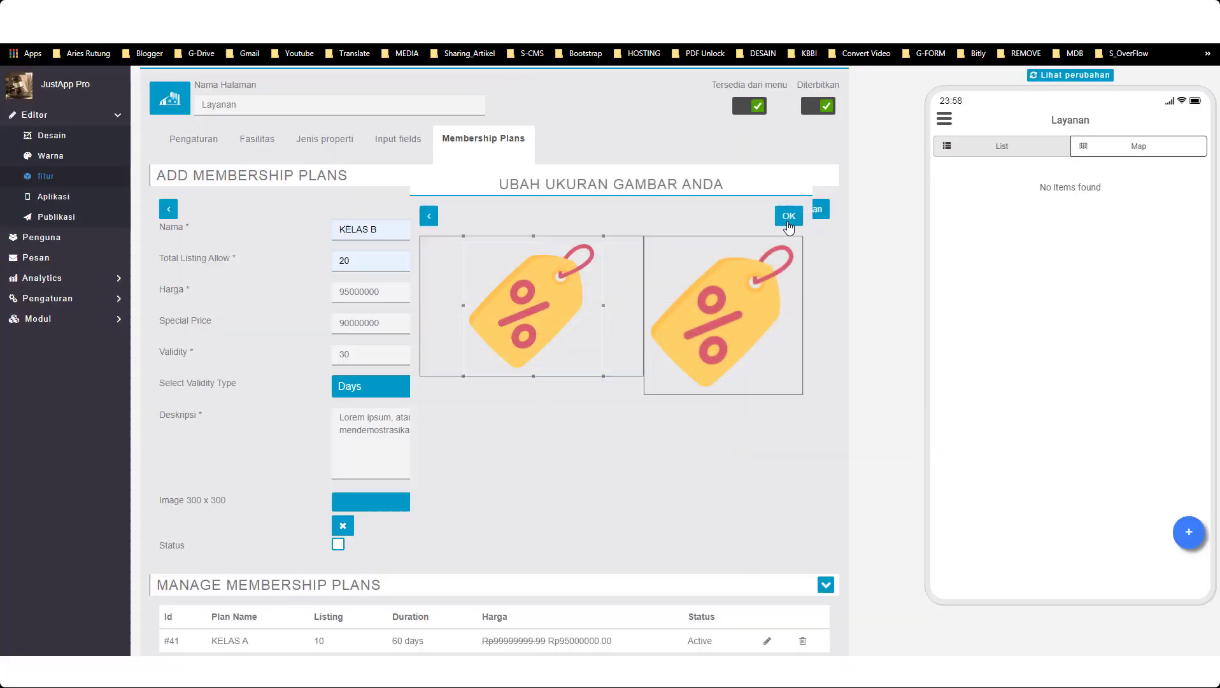
# - Enable the KELAS B plan's status and submit the plan
pyautogui.scroll(-2, 507, 457)
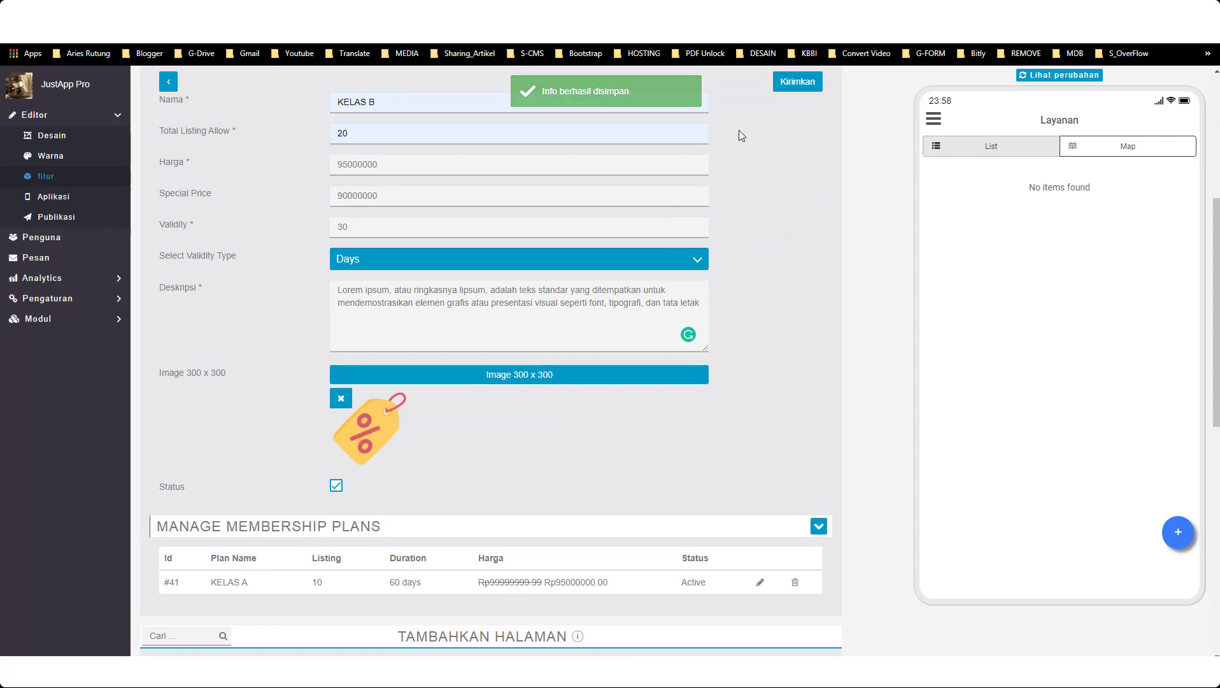
pyautogui.click(796, 81)
pyautogui.scroll(1, 691, 387)
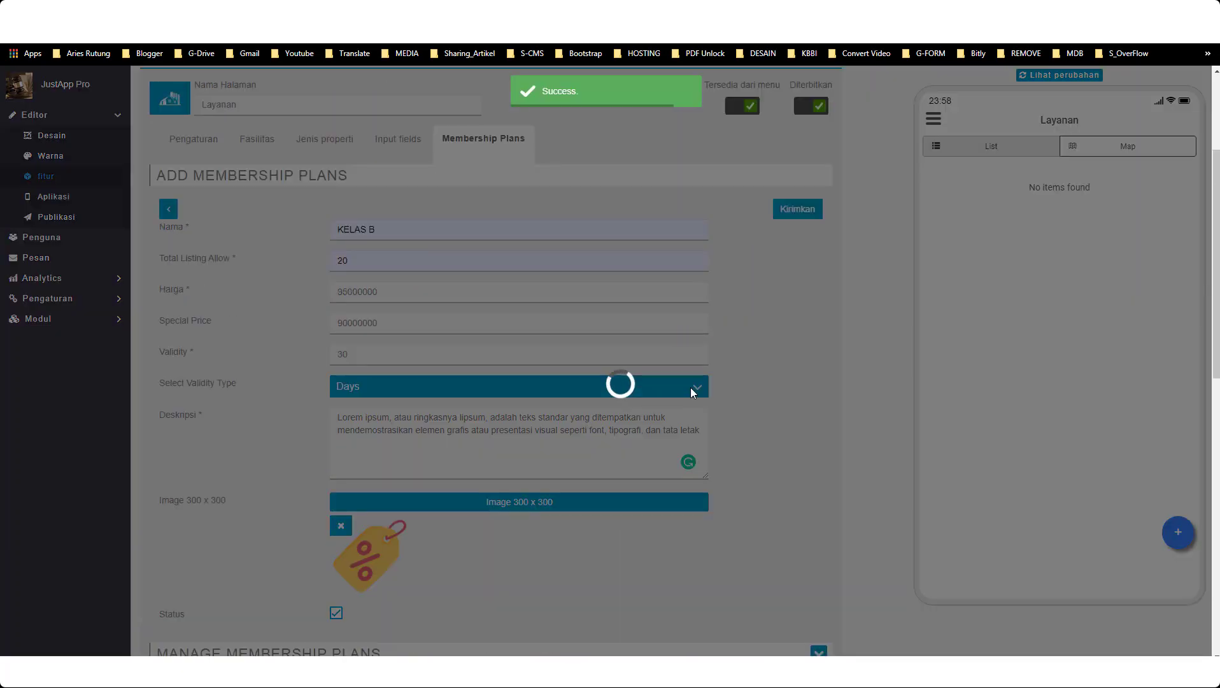
pyautogui.scroll(2, 691, 387)
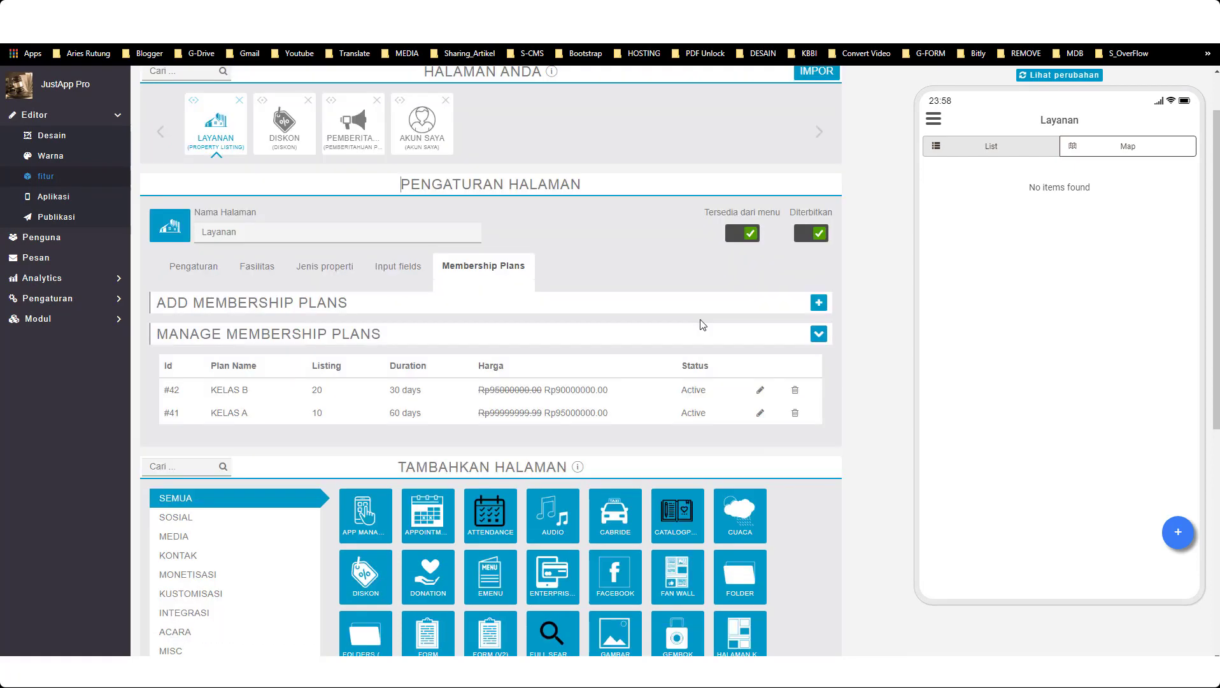
pyautogui.scroll(-1, 405, 247)
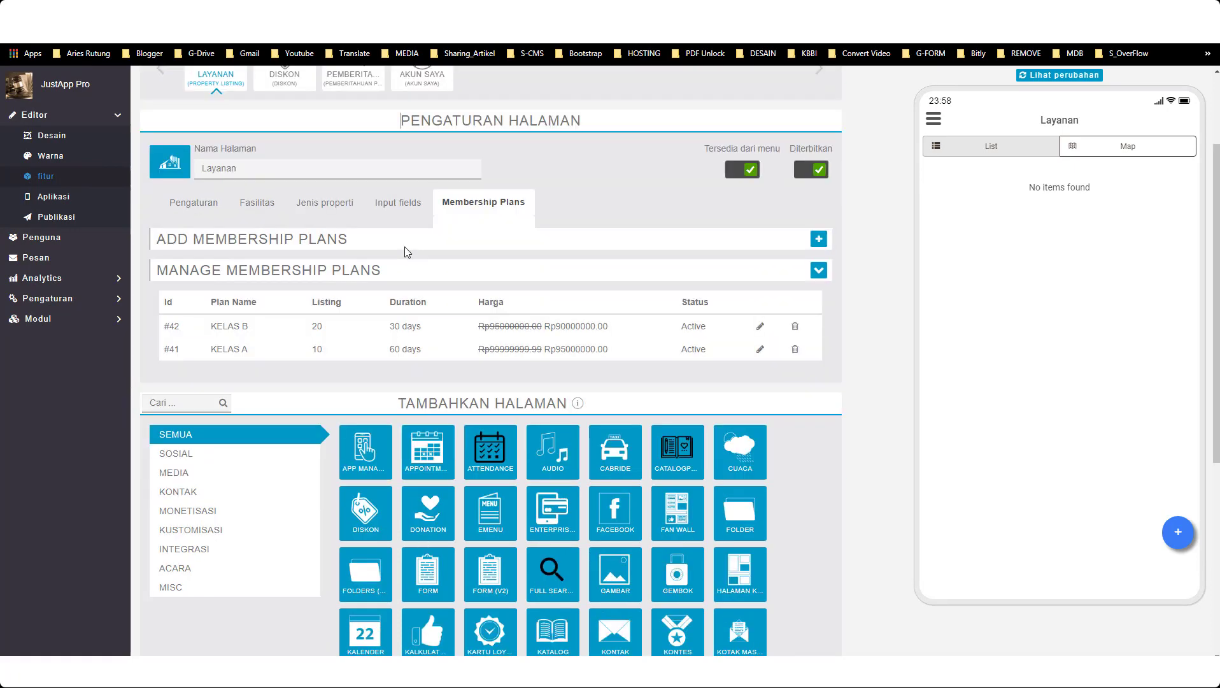
# - Create a new listing from the Layanan page's property list settings and set what it is listed for to Proyek baru
pyautogui.click(210, 218)
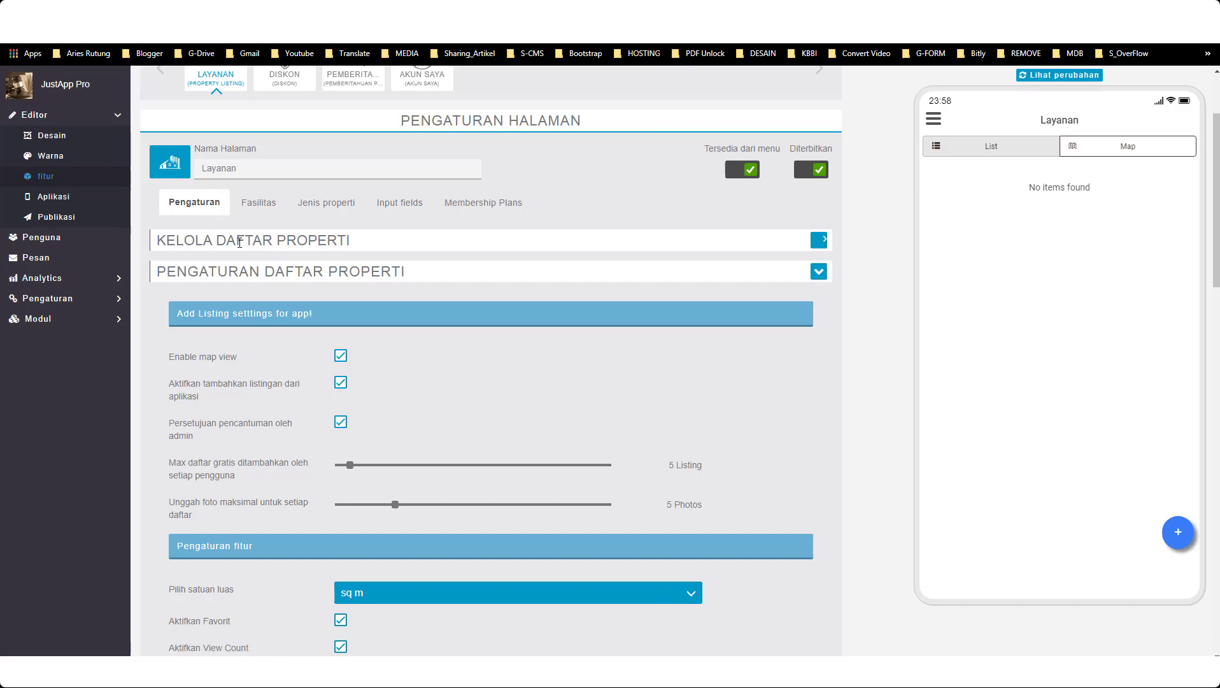
pyautogui.click(819, 240)
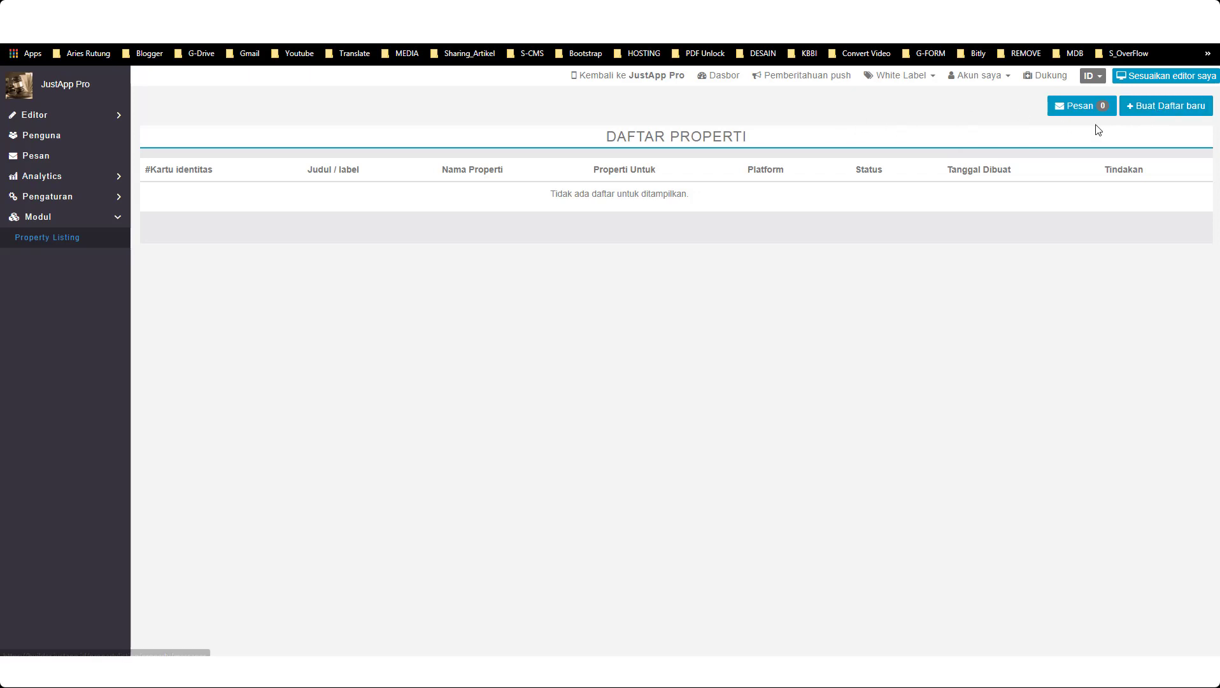
pyautogui.click(1134, 108)
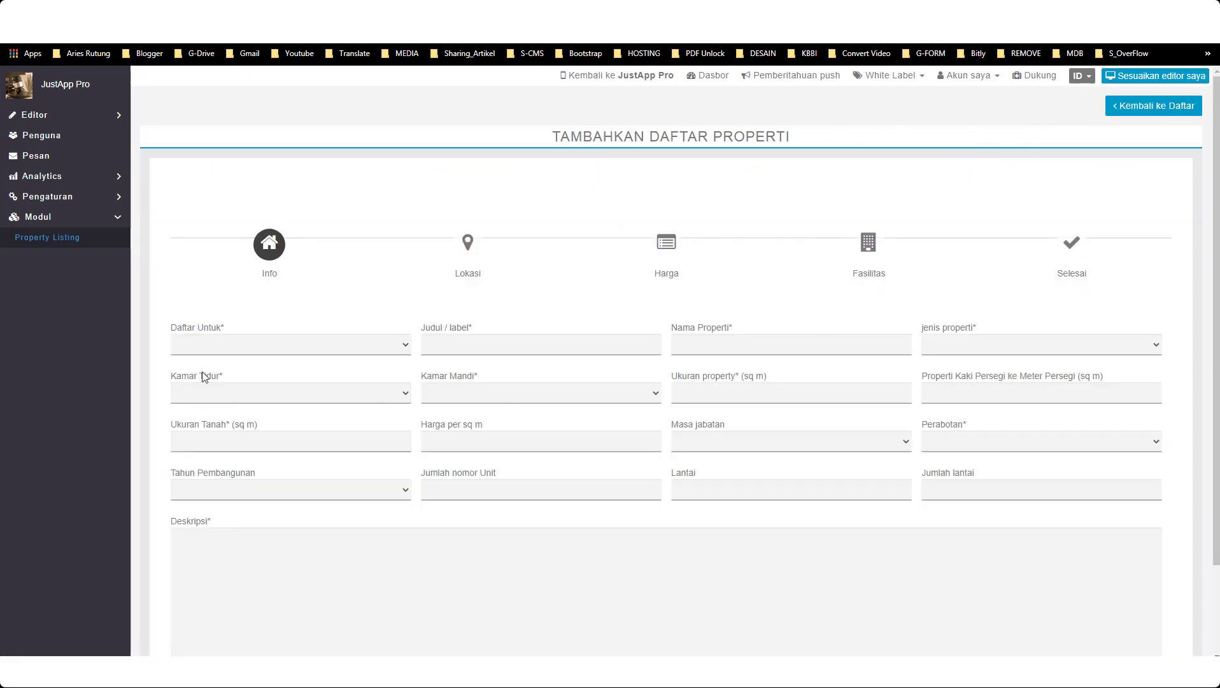
pyautogui.click(404, 347)
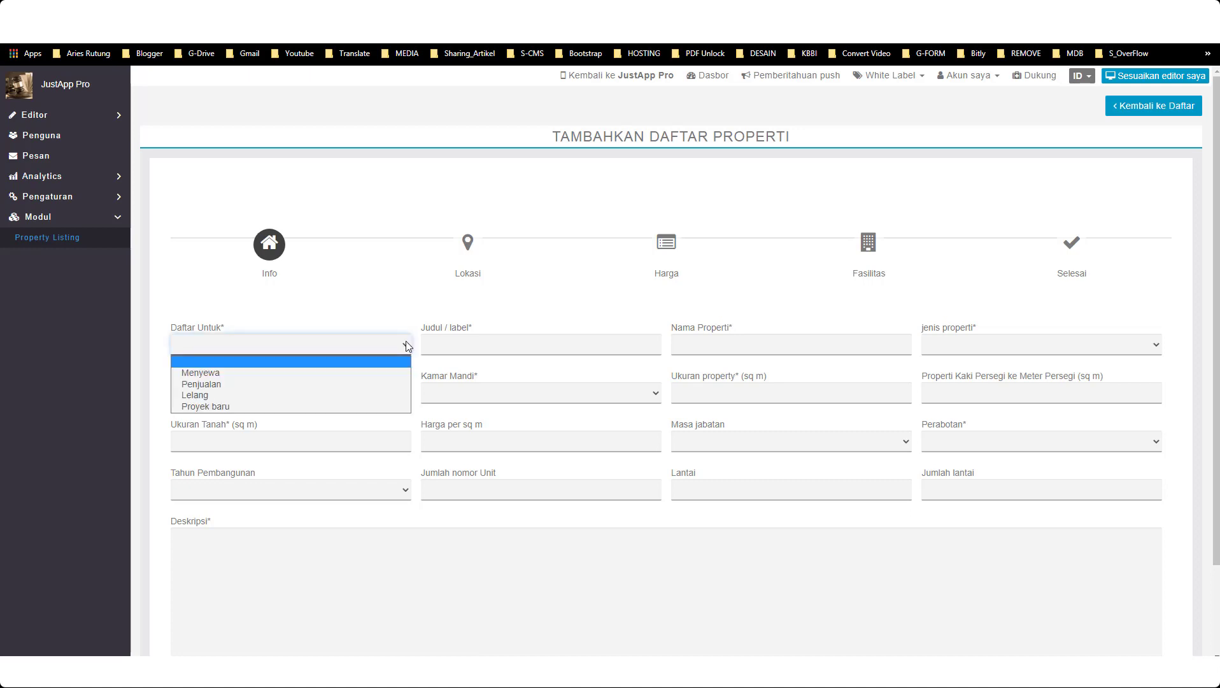
pyautogui.click(250, 406)
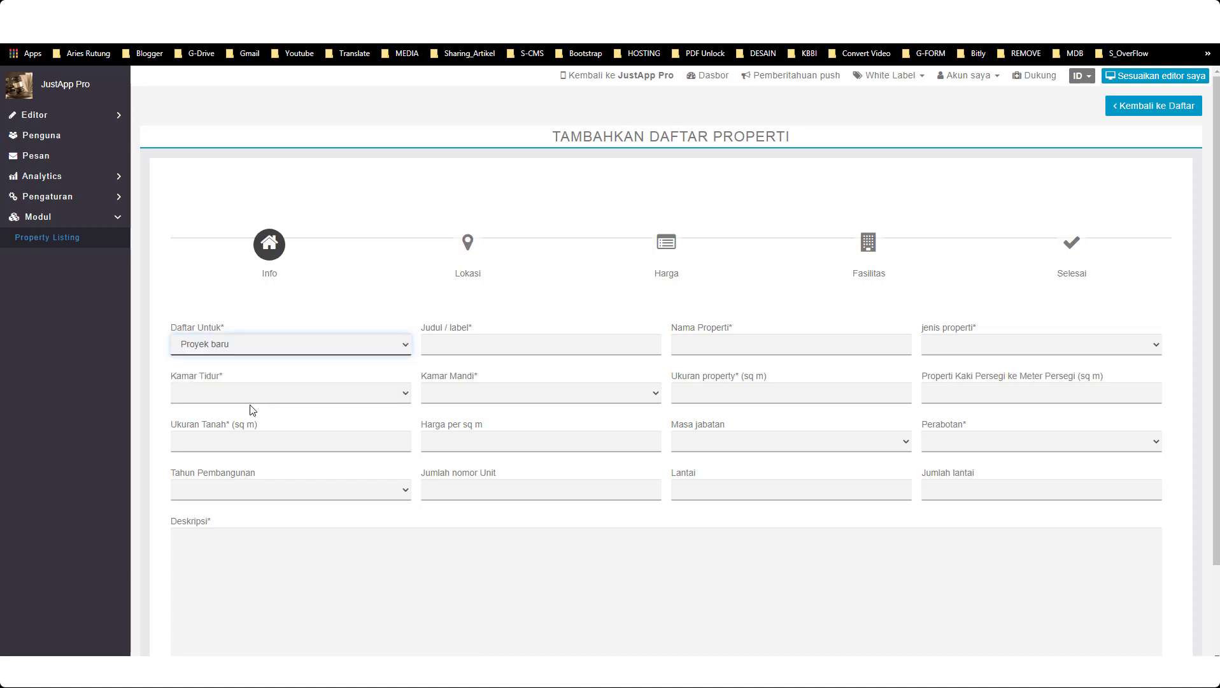
# - Enter Perumahan Rakyat as the new listing's title/label
pyautogui.click(482, 345)
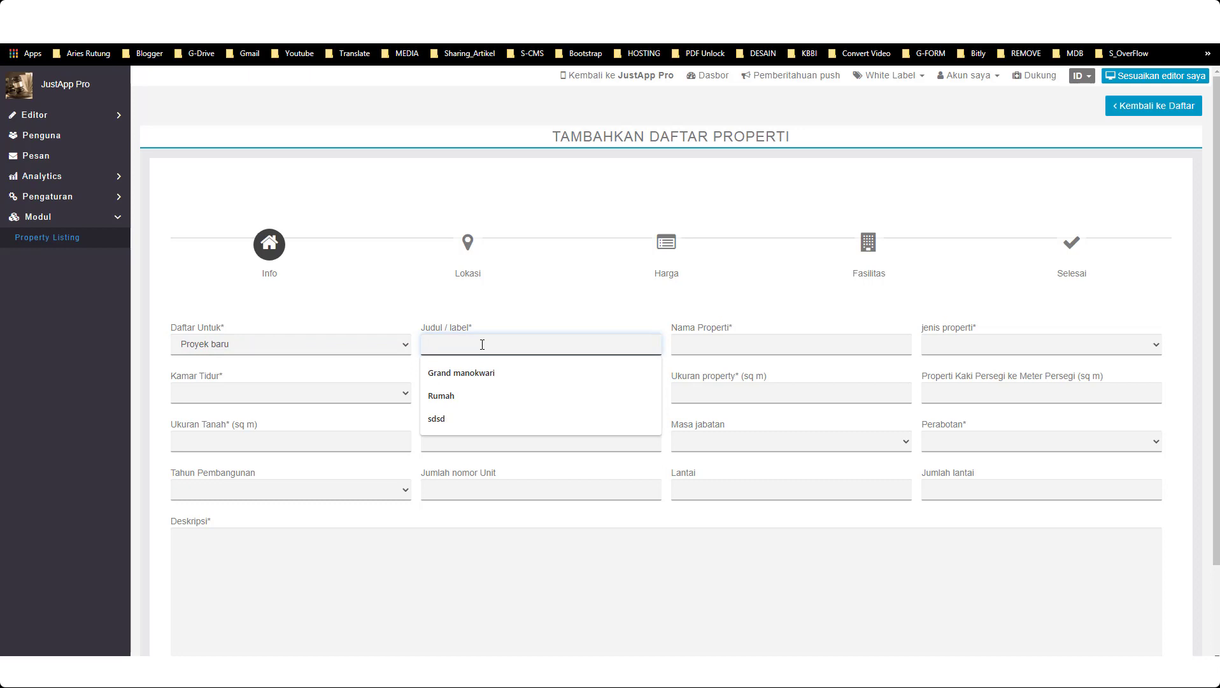
pyautogui.click(512, 322)
pyautogui.click(488, 343)
pyautogui.write('Per')
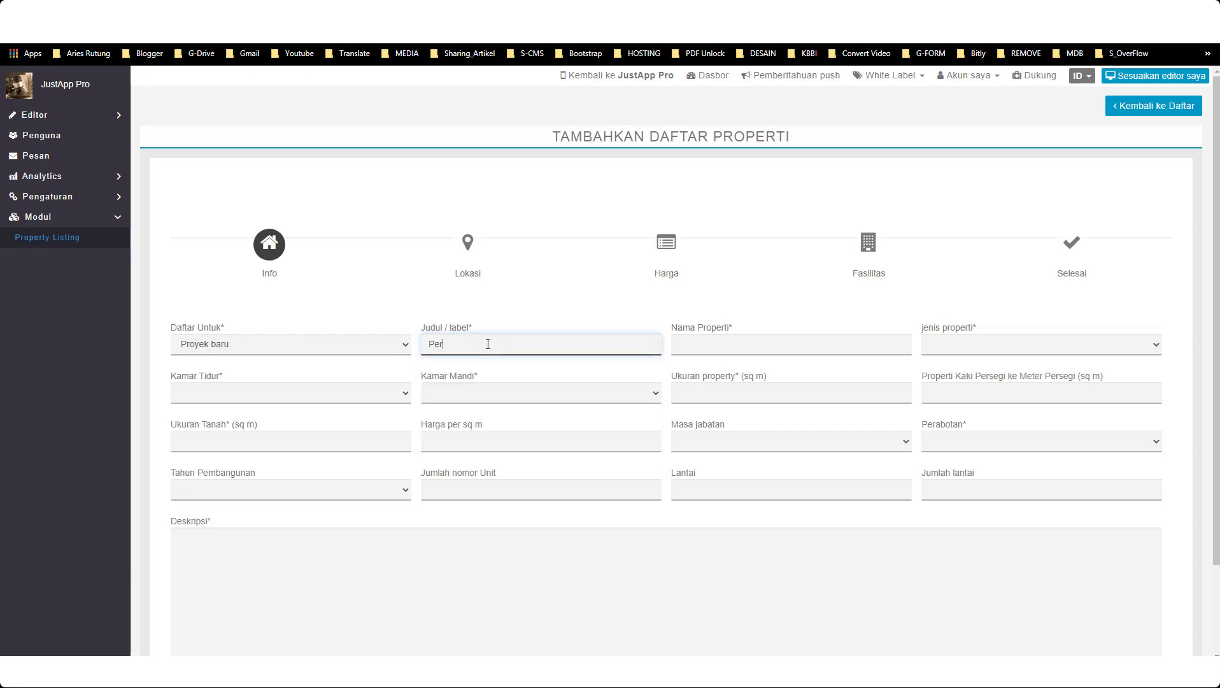
pyautogui.write('umaka')
pyautogui.write('an Rakyat')
# - Name the property Rumah Dinas and choose Rumah Dinas as its property type
pyautogui.click(714, 338)
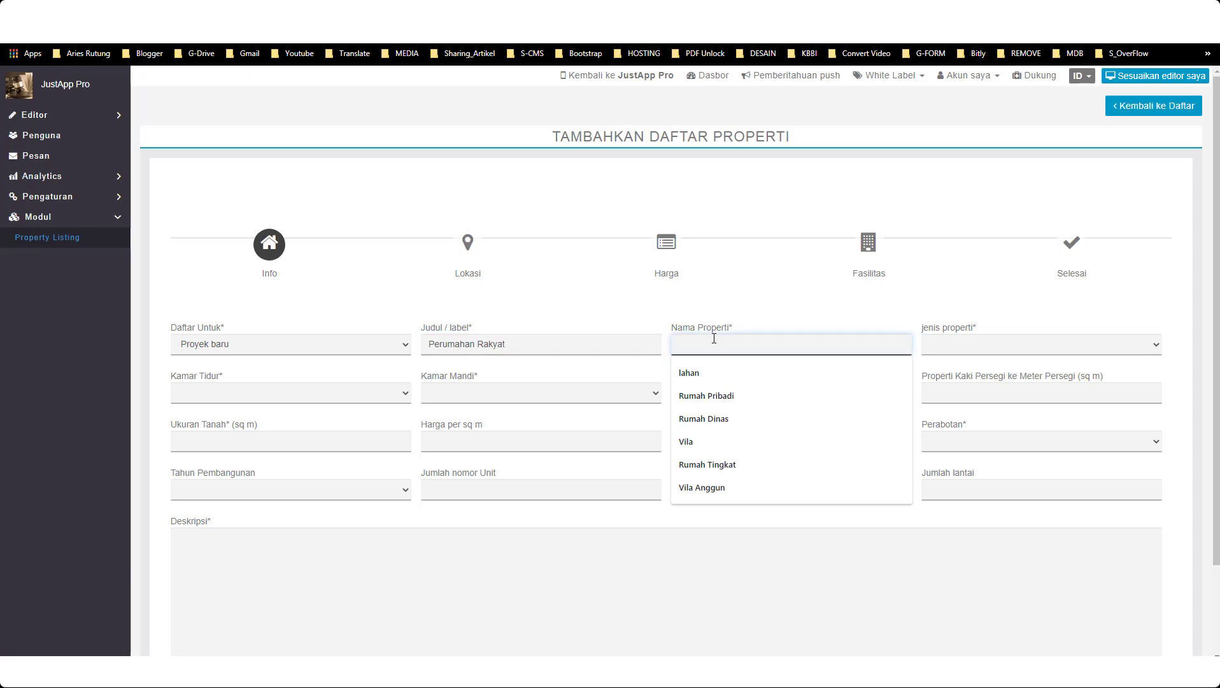
pyautogui.write('Rumah ')
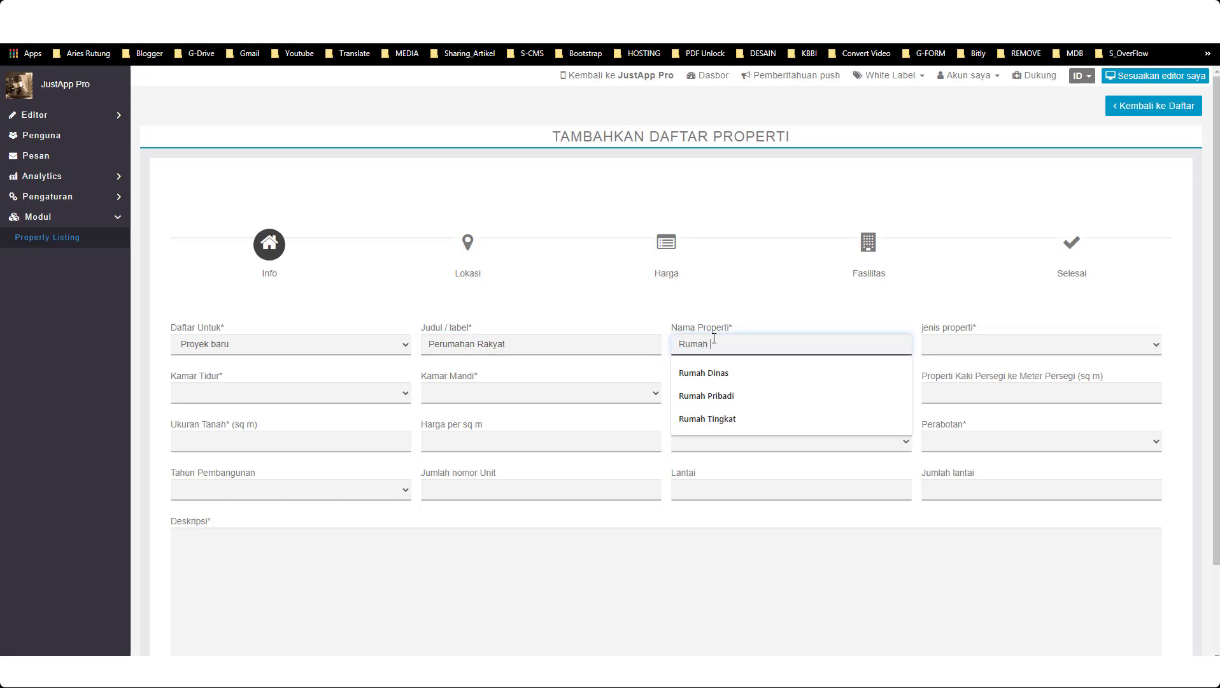
pyautogui.write('Dinas')
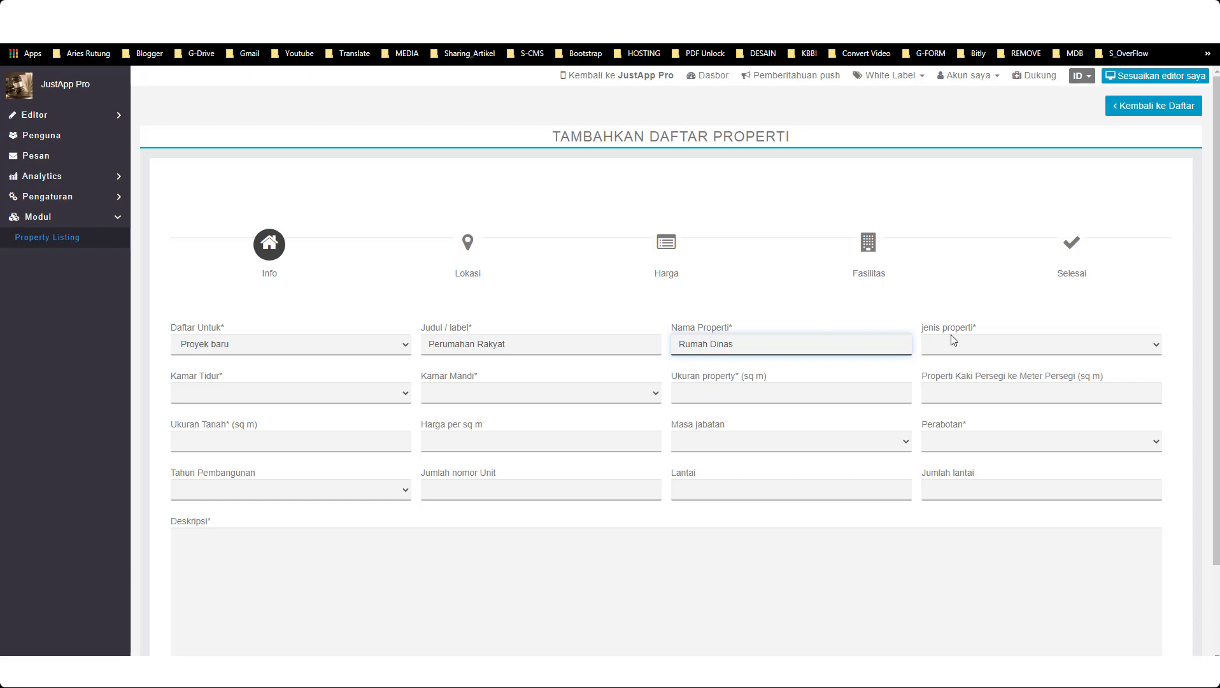
pyautogui.click(968, 345)
pyautogui.click(990, 406)
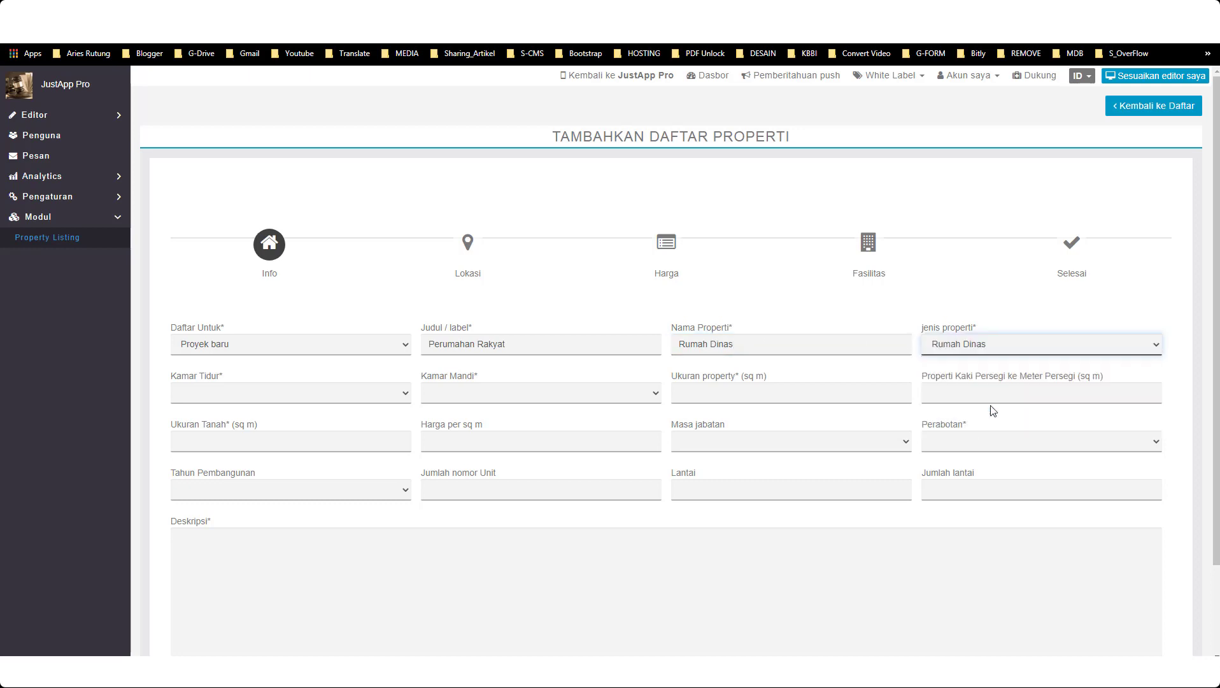
# - Set the property's bedrooms (Kamar Tidur) to 5 and bathrooms (Kamar Mandi) to 5
pyautogui.click(387, 392)
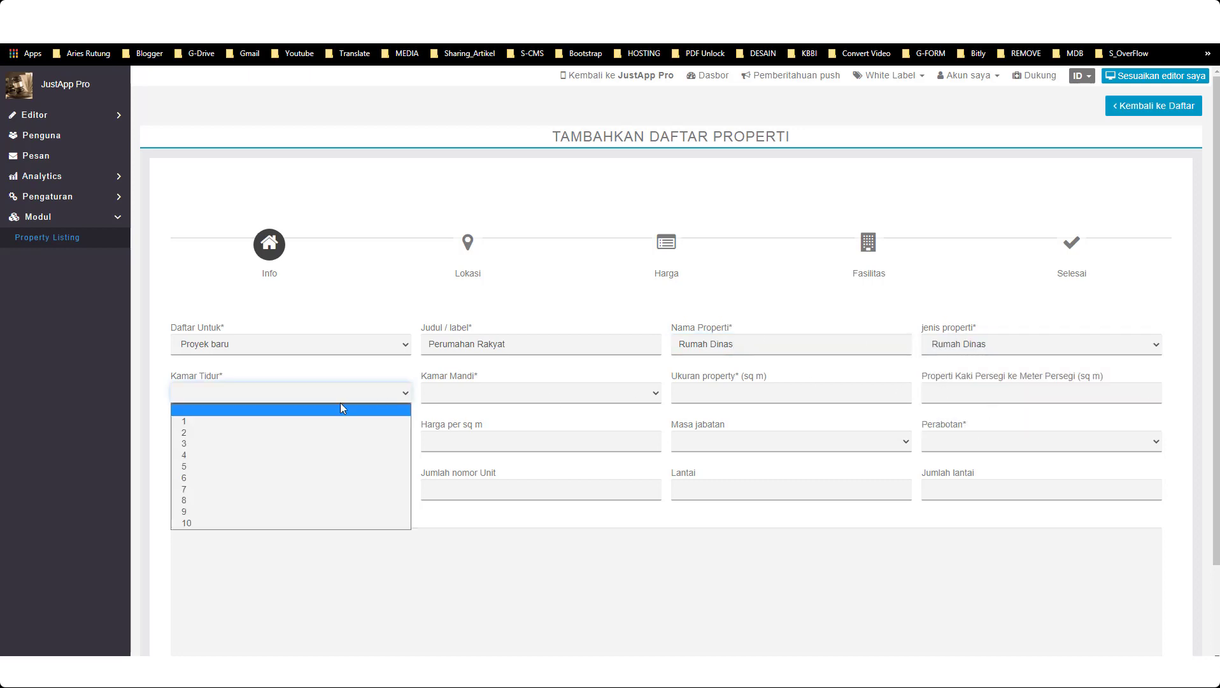
pyautogui.click(212, 466)
pyautogui.click(488, 394)
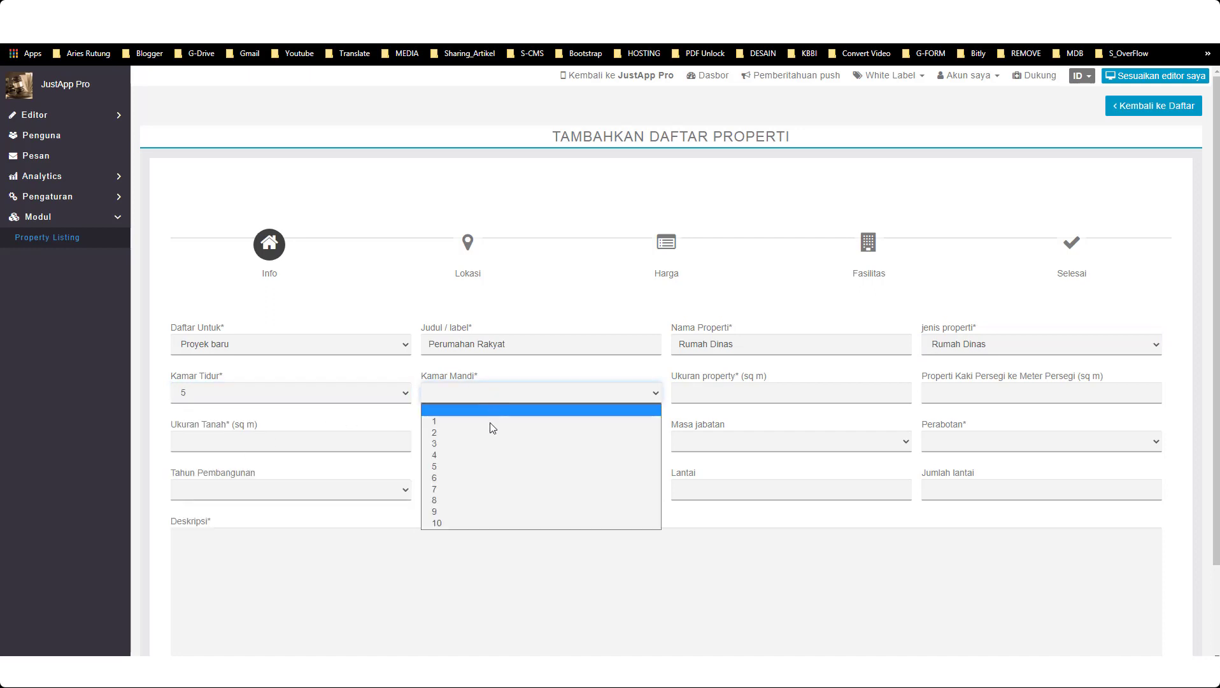
pyautogui.click(452, 473)
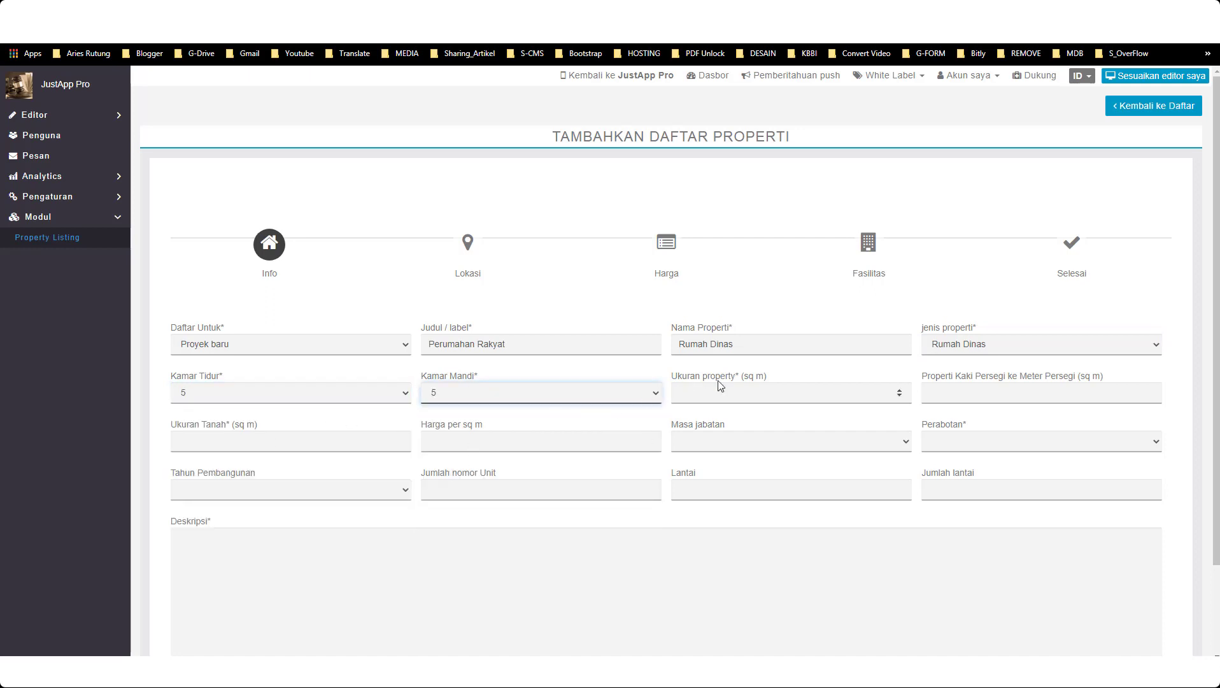
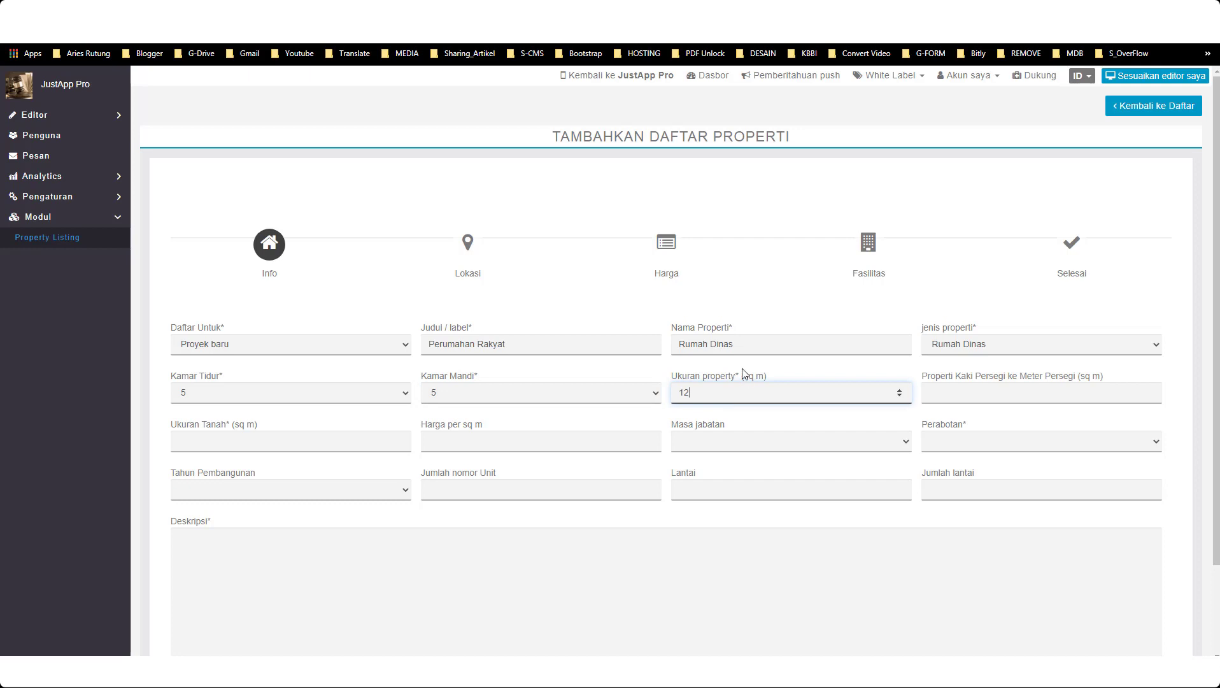
# - Set the property size and the square-foot-to-square-metre value to 12 each, and the land size to 200 sq m
pyautogui.moveTo(745, 376); pyautogui.dragTo(764, 378)
pyautogui.click(796, 378)
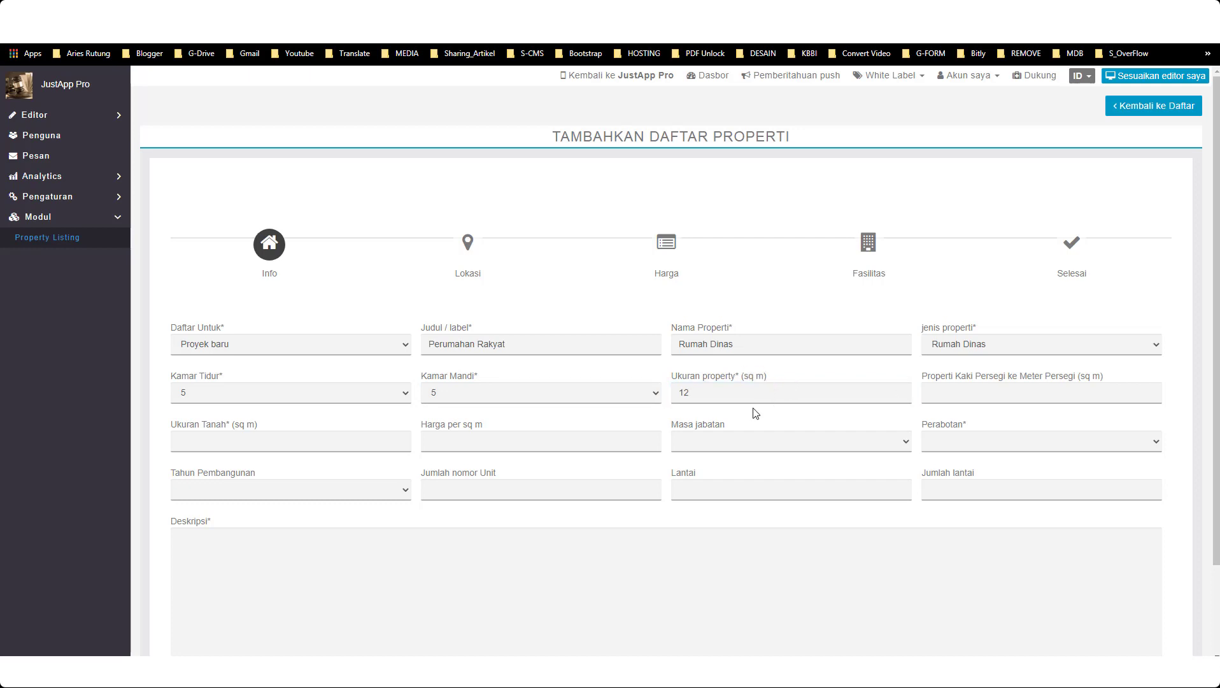
pyautogui.click(1051, 394)
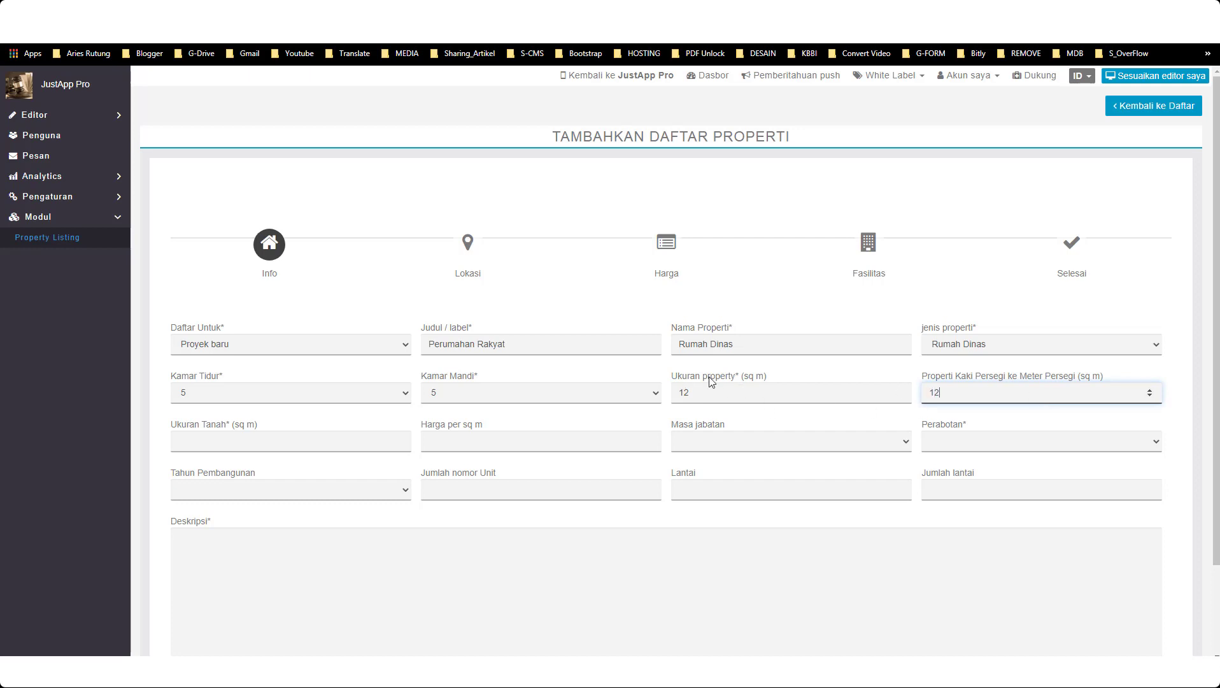
pyautogui.click(372, 445)
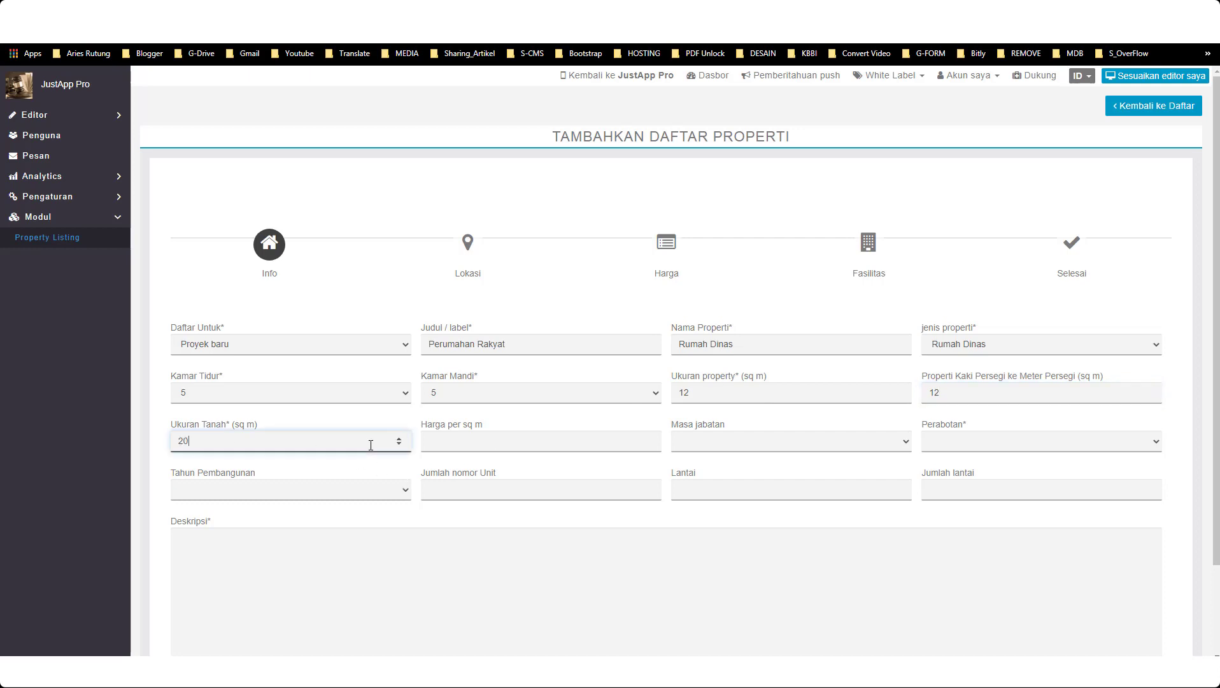
# - Set the price per sq m to 1000000 and the tenure (Masa jabatan) to Hak milik
pyautogui.click(473, 439)
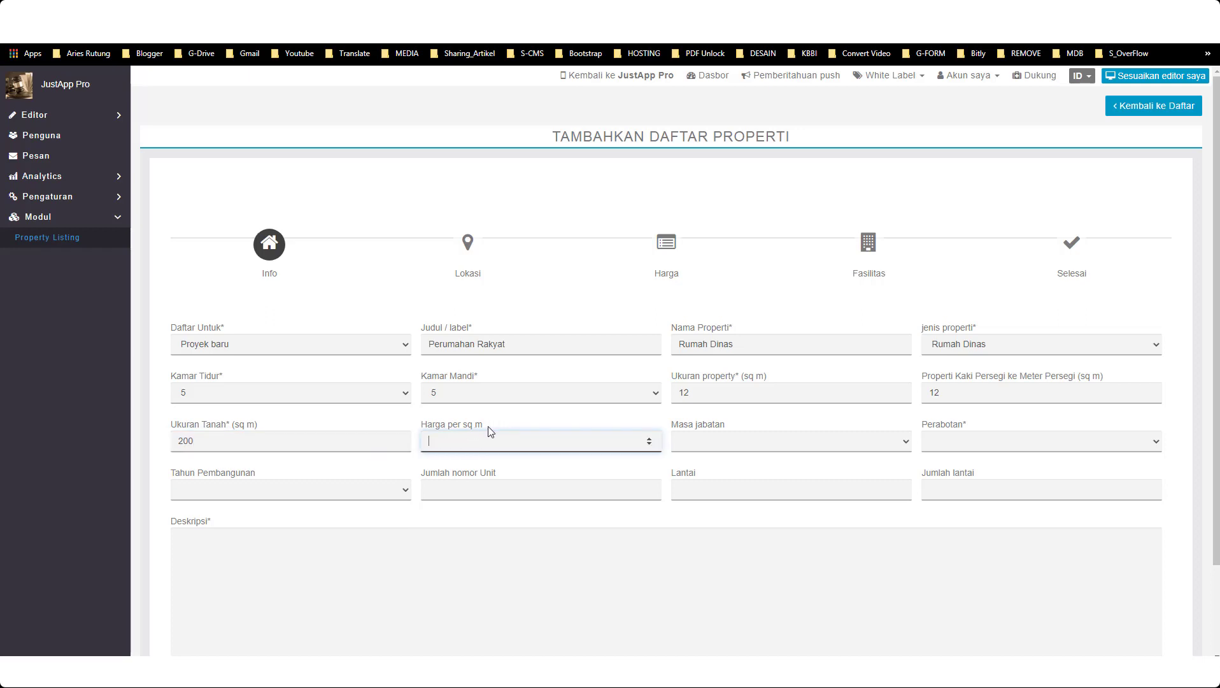
pyautogui.write('1000000')
pyautogui.click(759, 442)
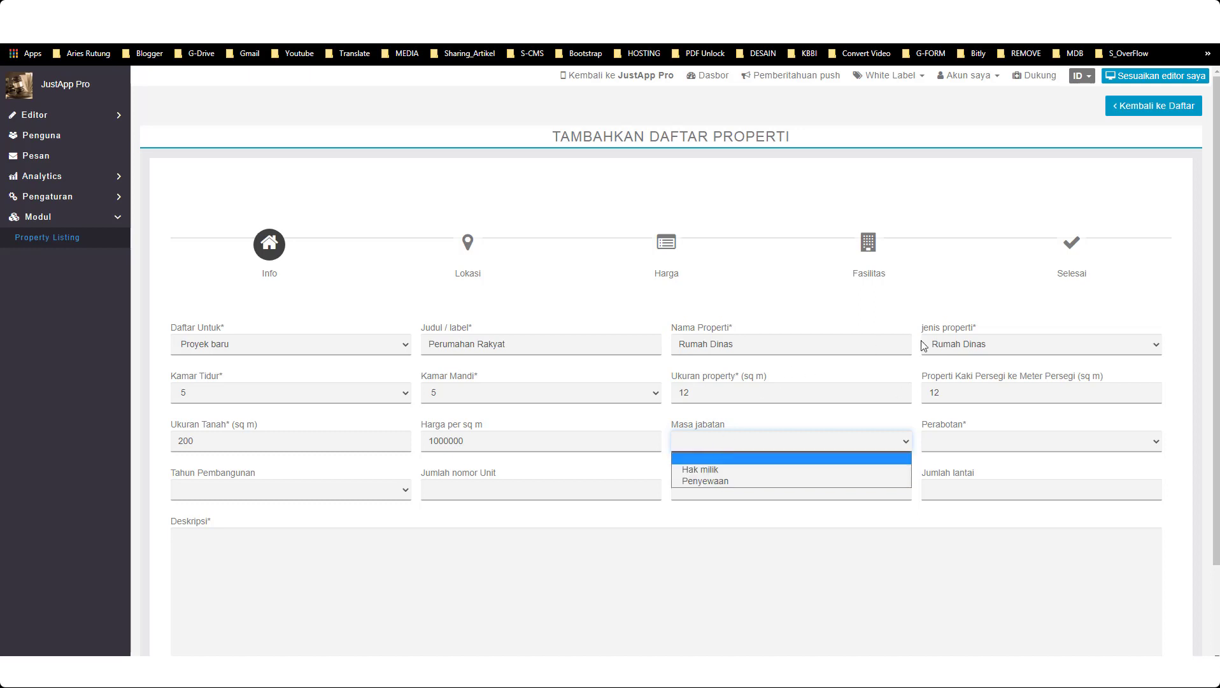
pyautogui.click(709, 469)
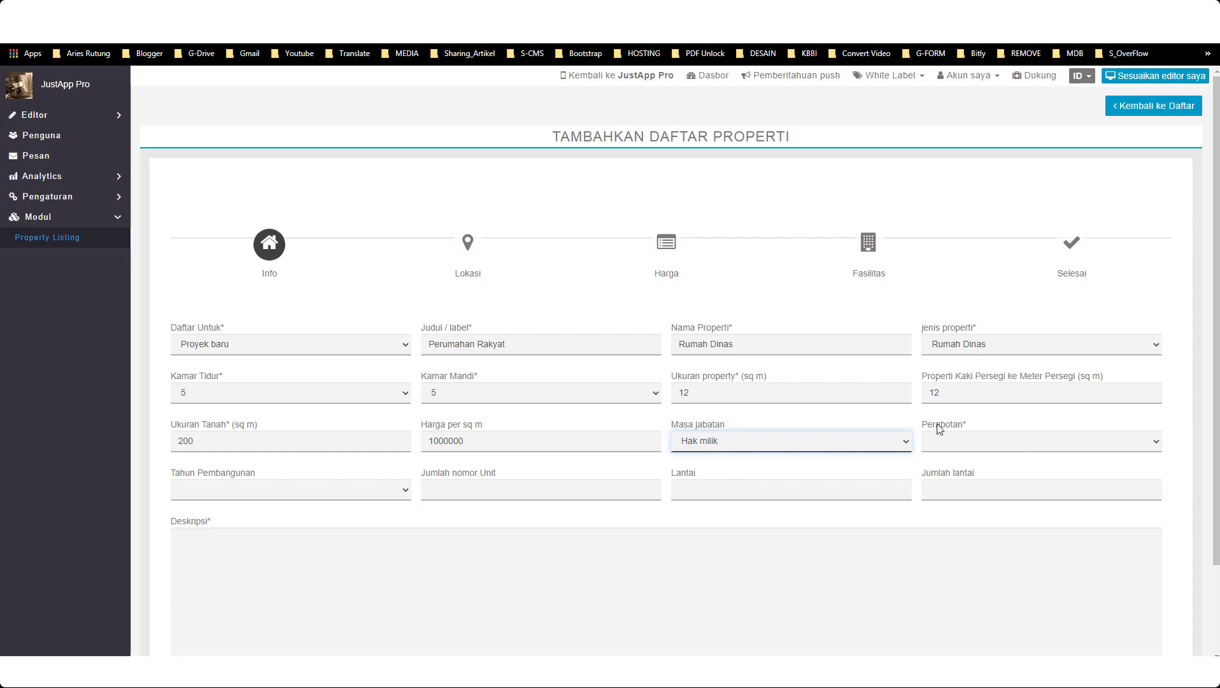
# - Set the furnishing (Perabotan) to Perabot lengkap and the construction year to 2017
pyautogui.click(1155, 441)
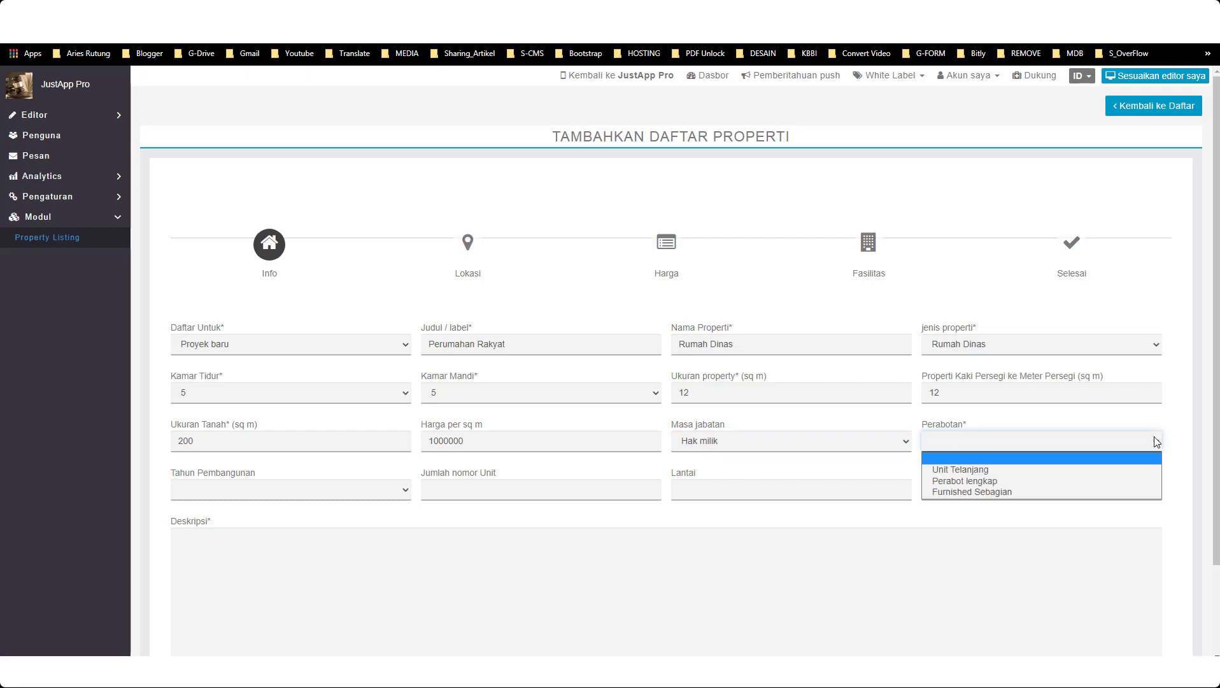
pyautogui.click(973, 481)
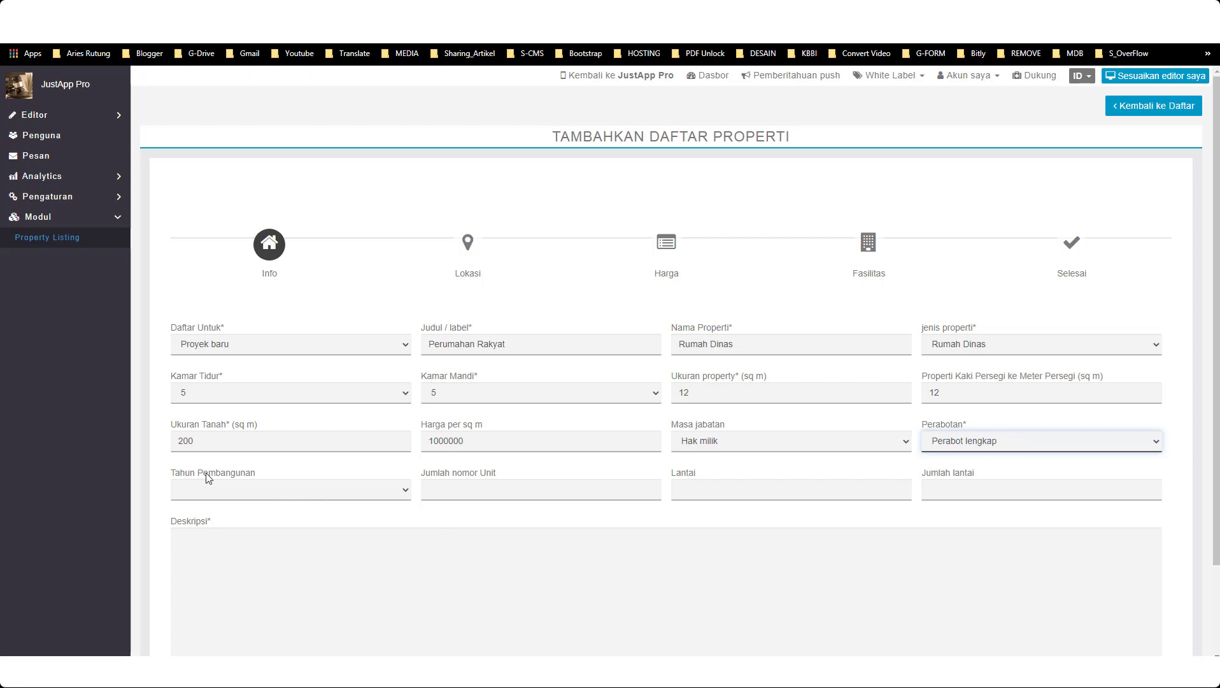
pyautogui.click(400, 490)
pyautogui.scroll(-1, 365, 445)
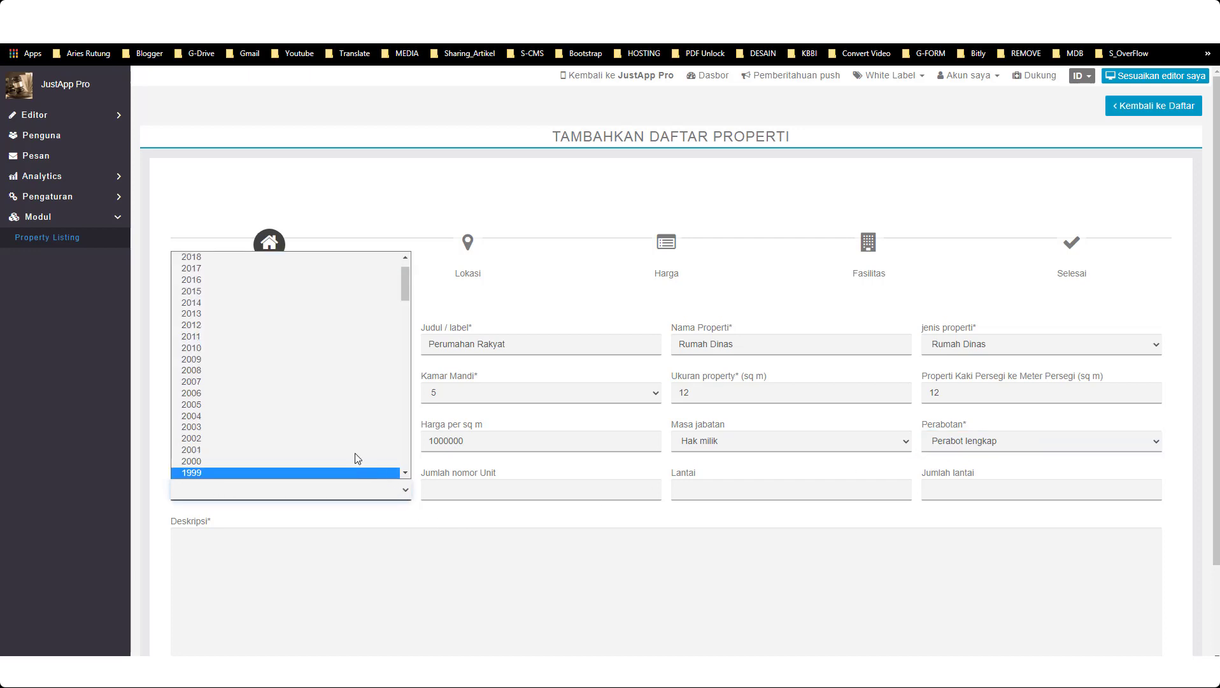
pyautogui.scroll(1, 243, 326)
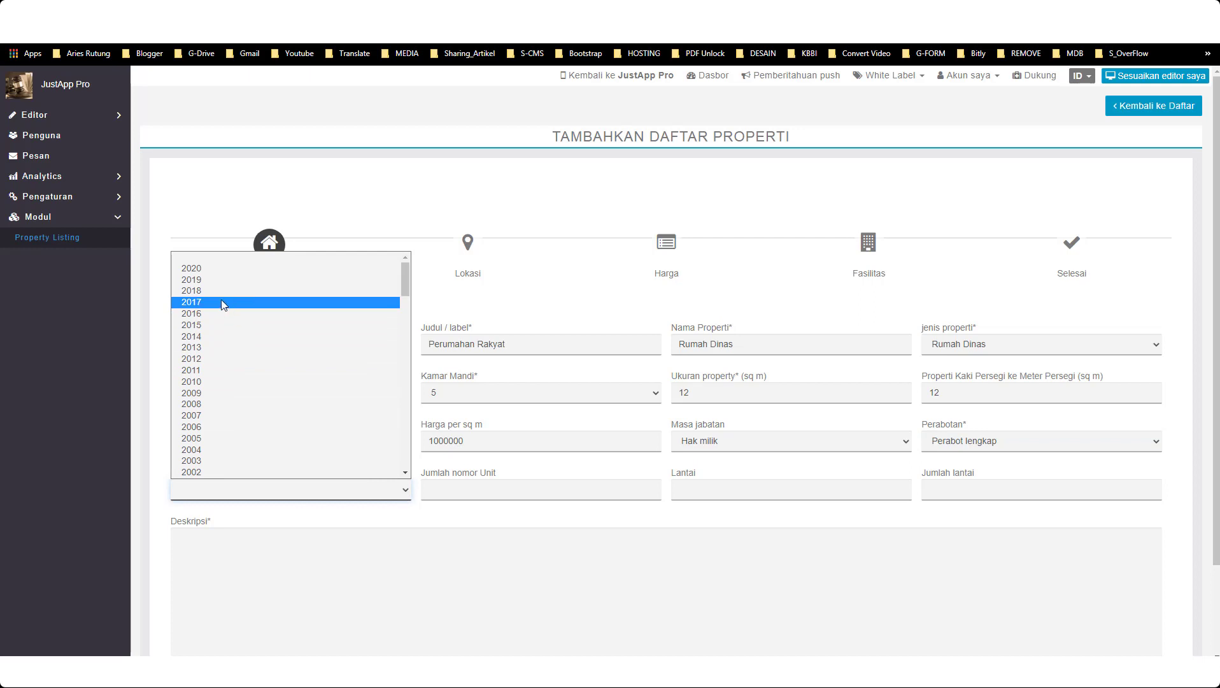
pyautogui.click(222, 303)
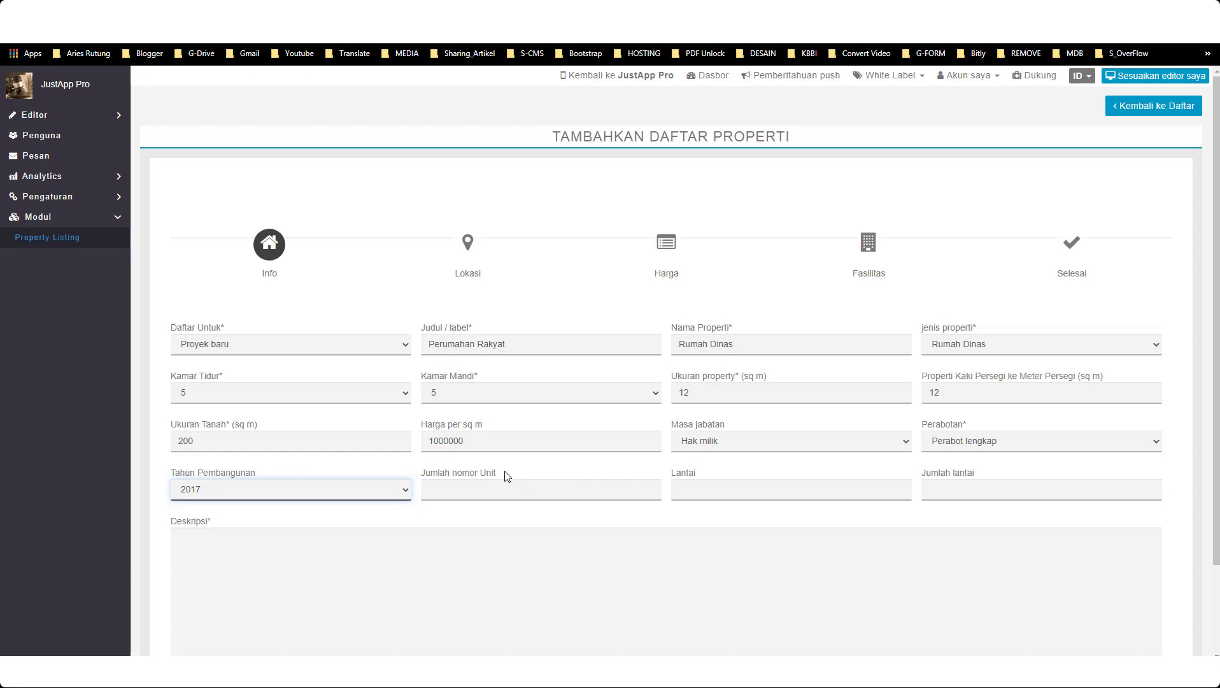
pyautogui.moveTo(508, 476); pyautogui.dragTo(420, 478)
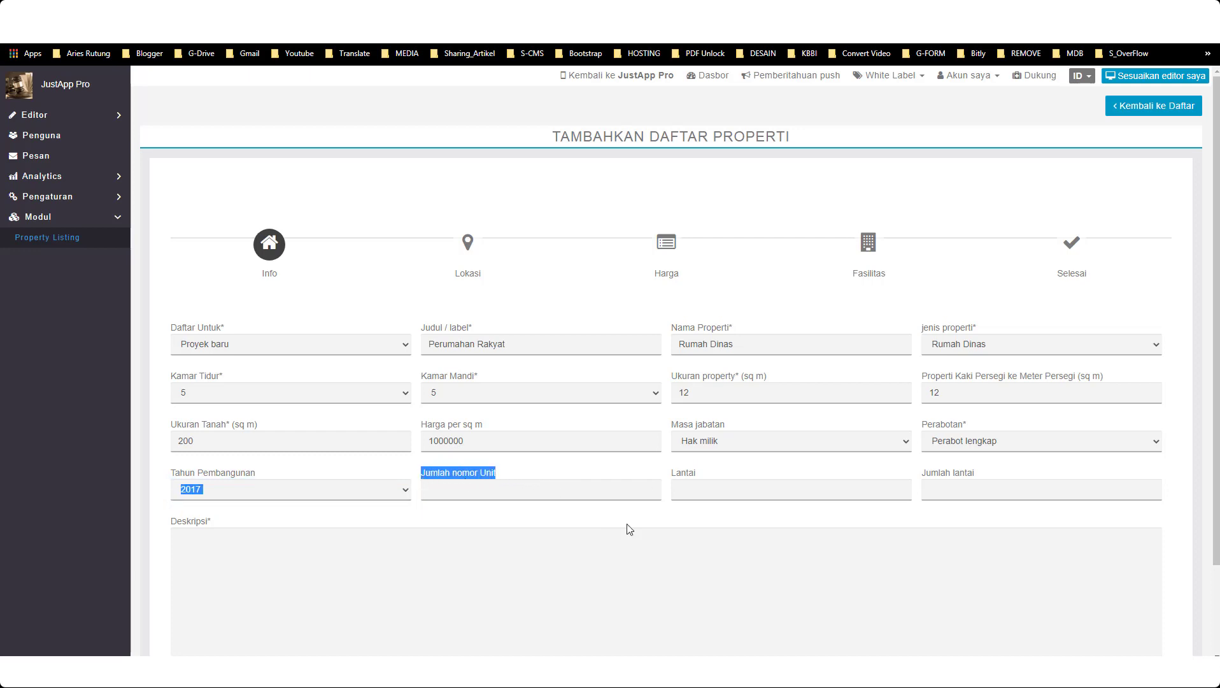
pyautogui.click(531, 484)
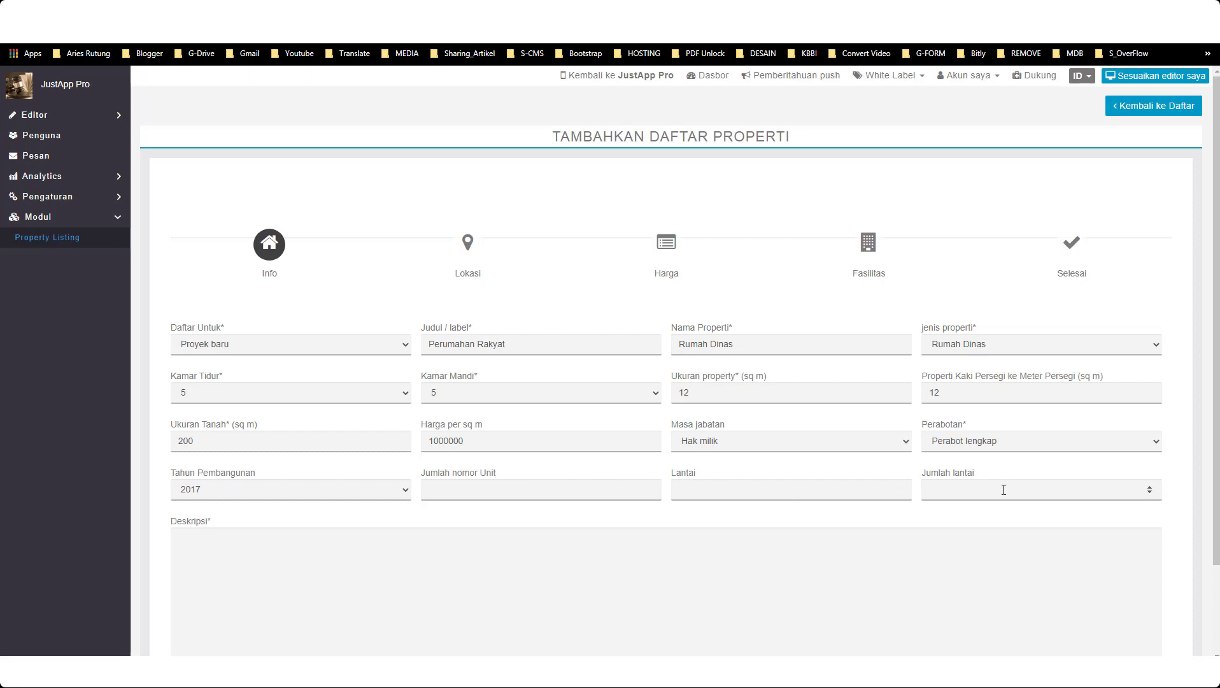
# - Fill the listing's description with the "Lorem ipsum, atau ringkasnya lipsum" sample text and proceed to the Lokasi stage
pyautogui.scroll(-1, 613, 527)
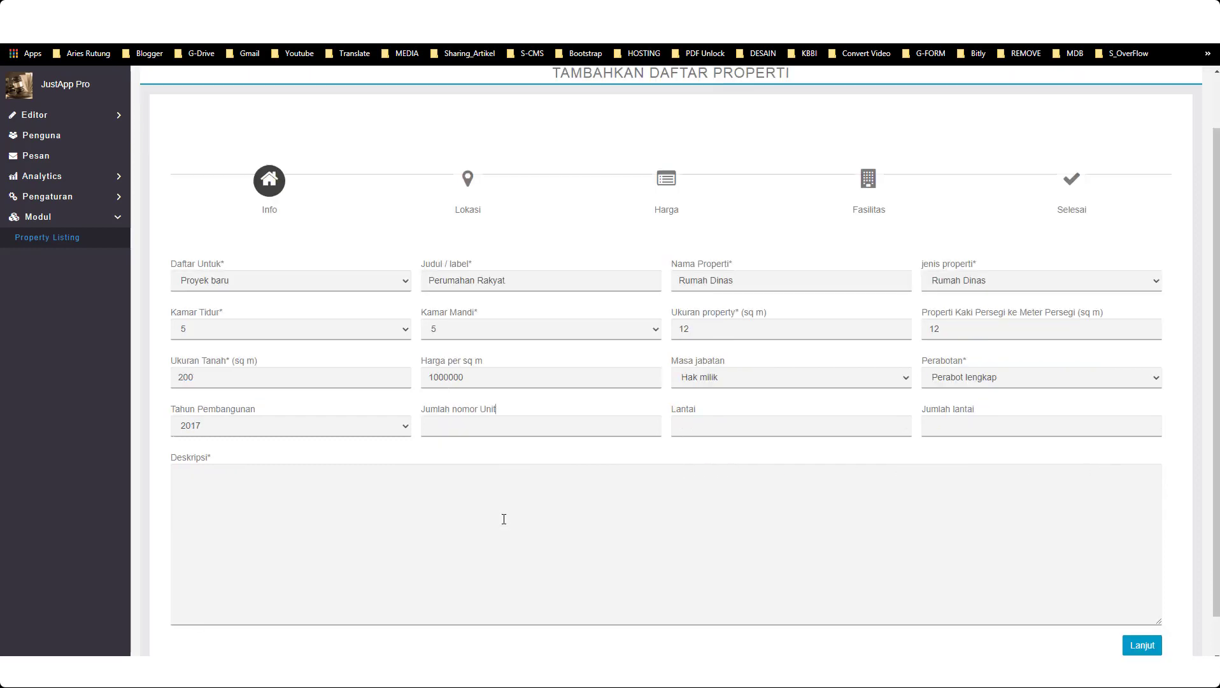
pyautogui.click(202, 468)
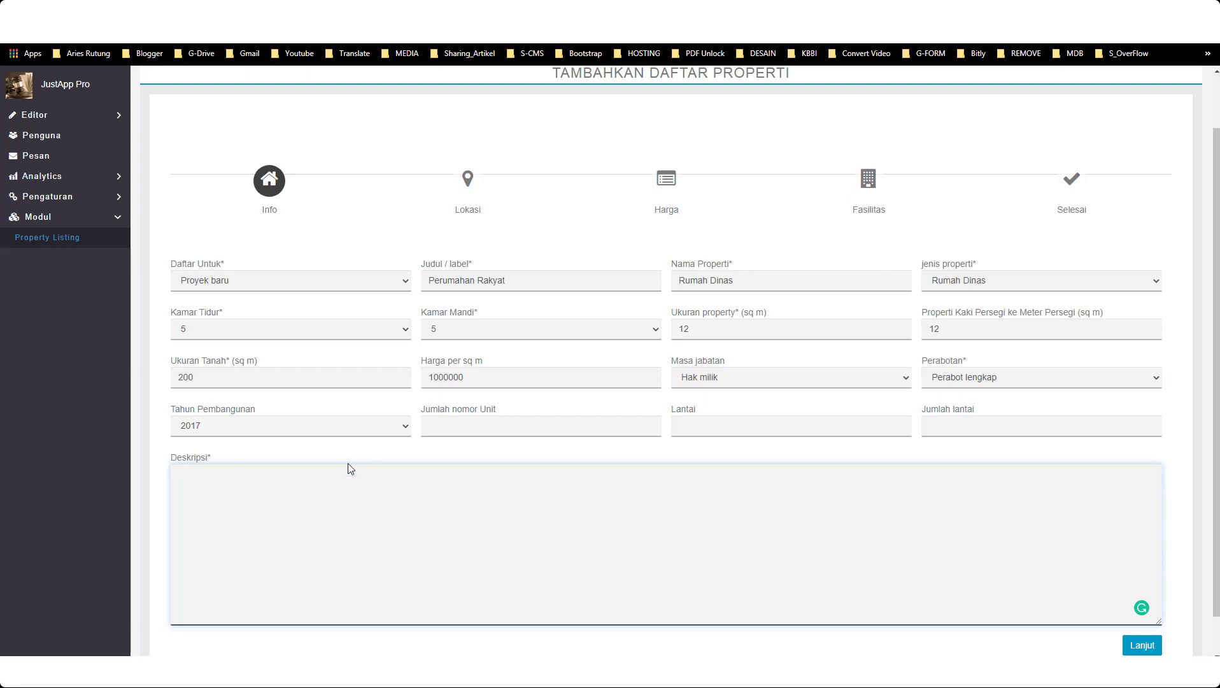
pyautogui.write('Lorem ipsum, atau ringkasnya lipsum, adalah teks standar yang ditempatkan untuk mendemostrasikan elemen grafis atau presentasi visual seperti font, tipografi, dan tata letak')
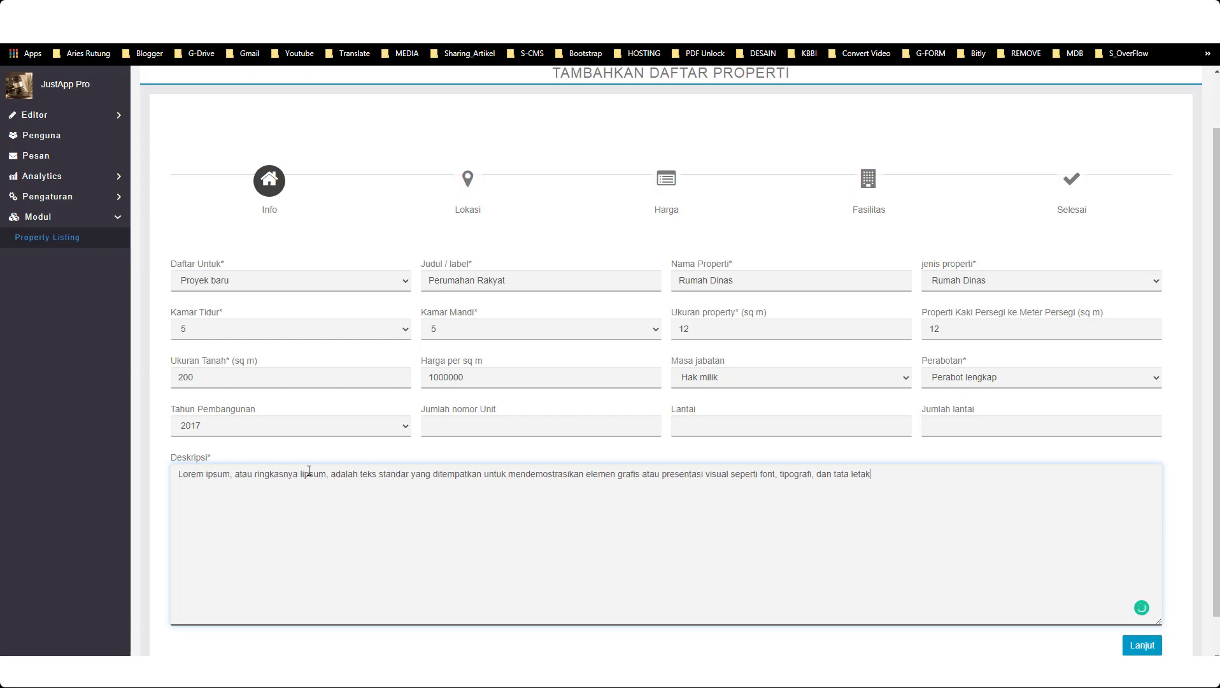
pyautogui.scroll(1, 430, 492)
pyautogui.scroll(-2, 430, 492)
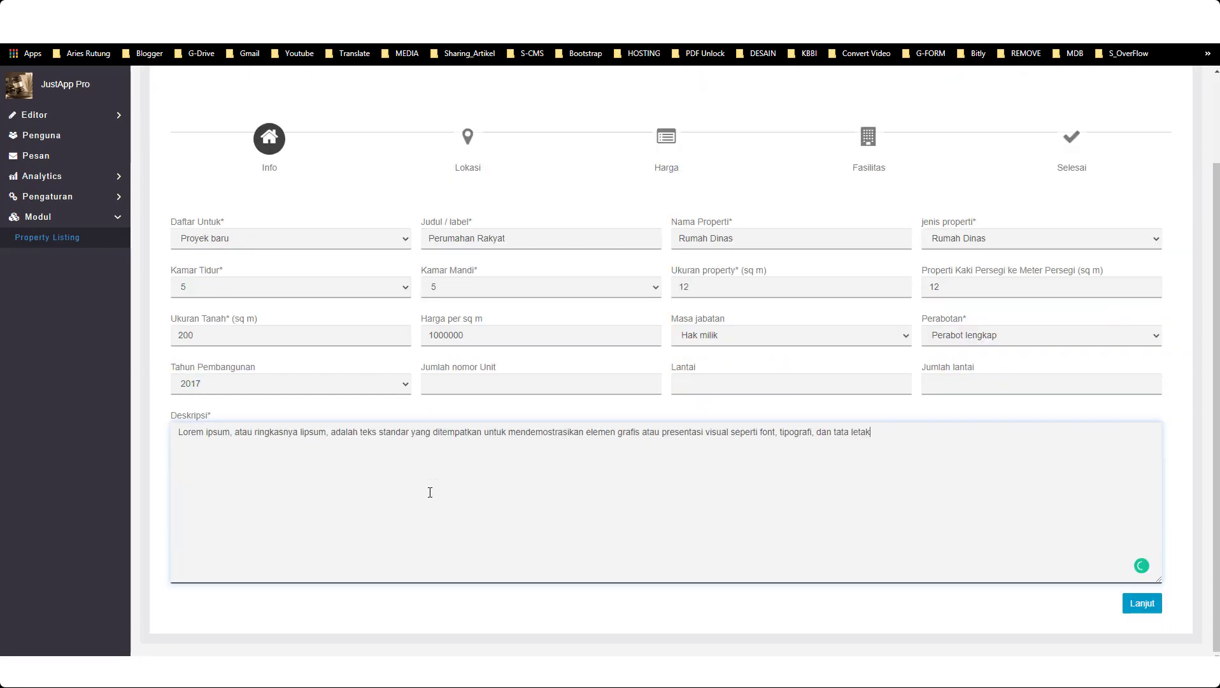
pyautogui.click(1140, 605)
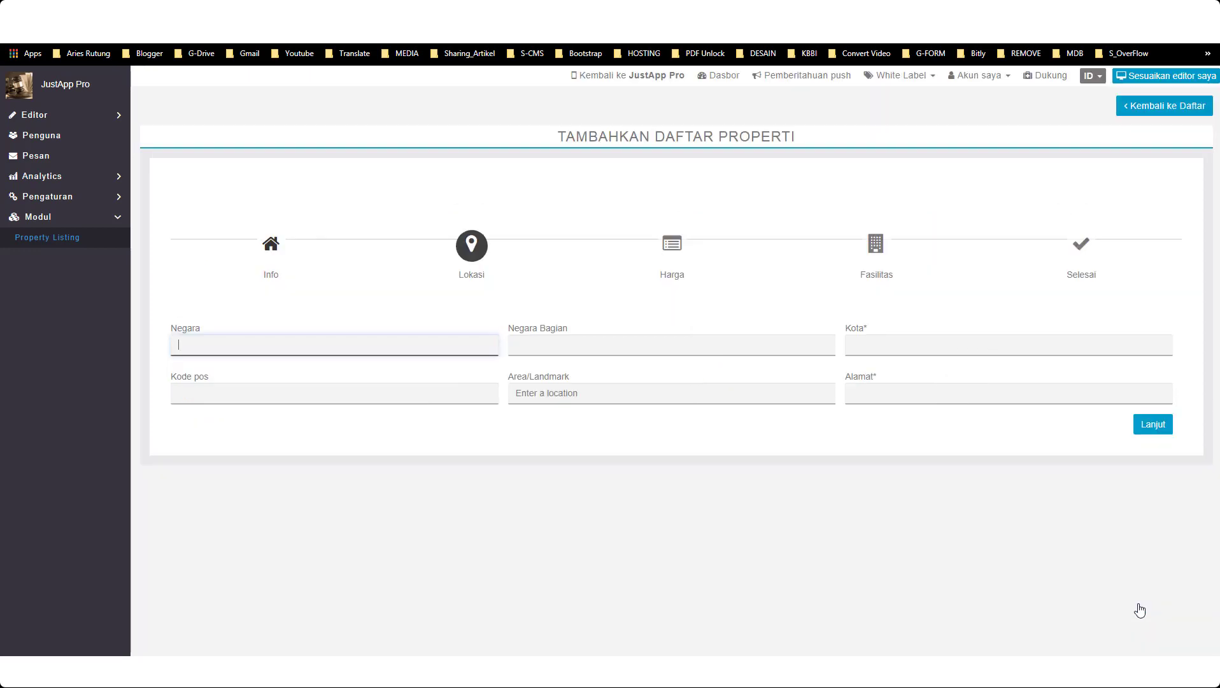
# - Fill in the listing's country, state, city, postal code and street address from the saved Indonesia address
pyautogui.click(209, 342)
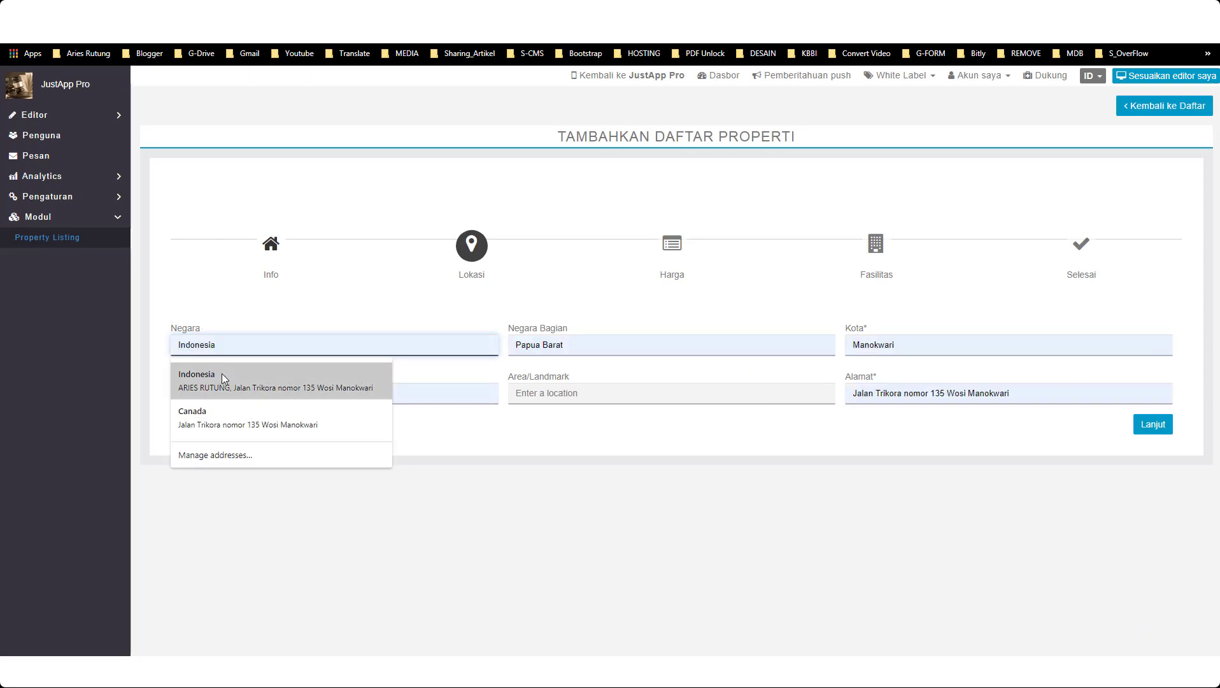
pyautogui.click(221, 375)
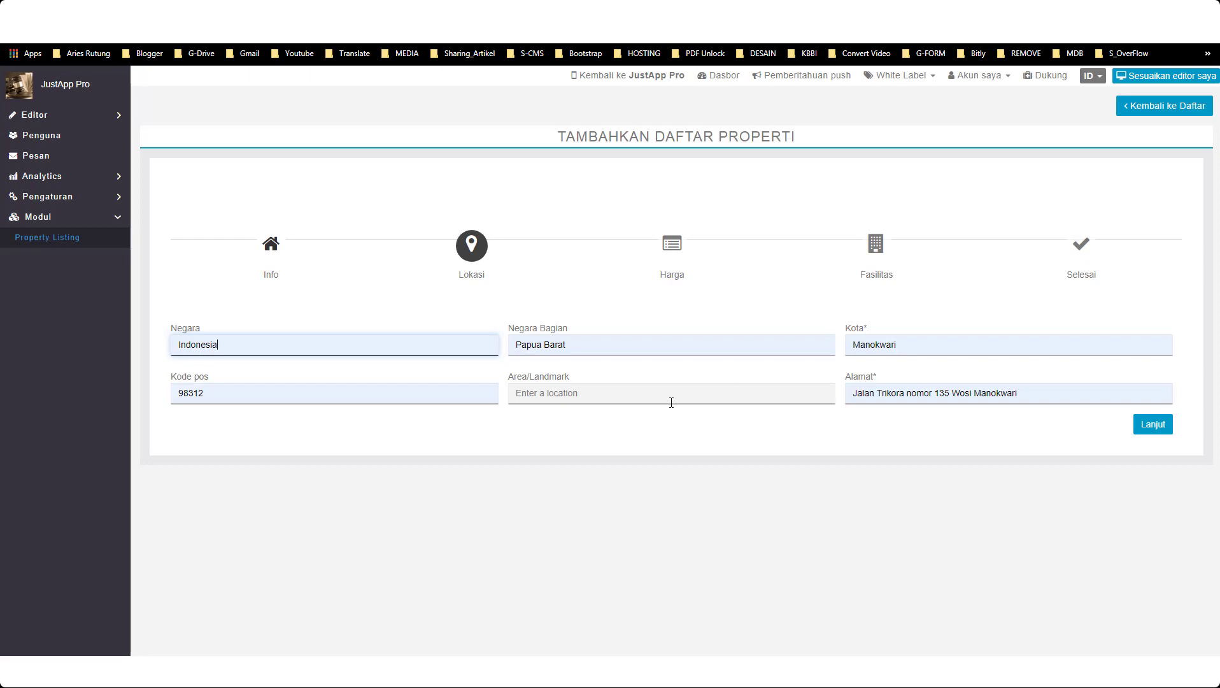
# - Set the listing's Area/Landmark to Amban, dismiss the Google Maps notice and proceed to the Harga stage
pyautogui.click(604, 396)
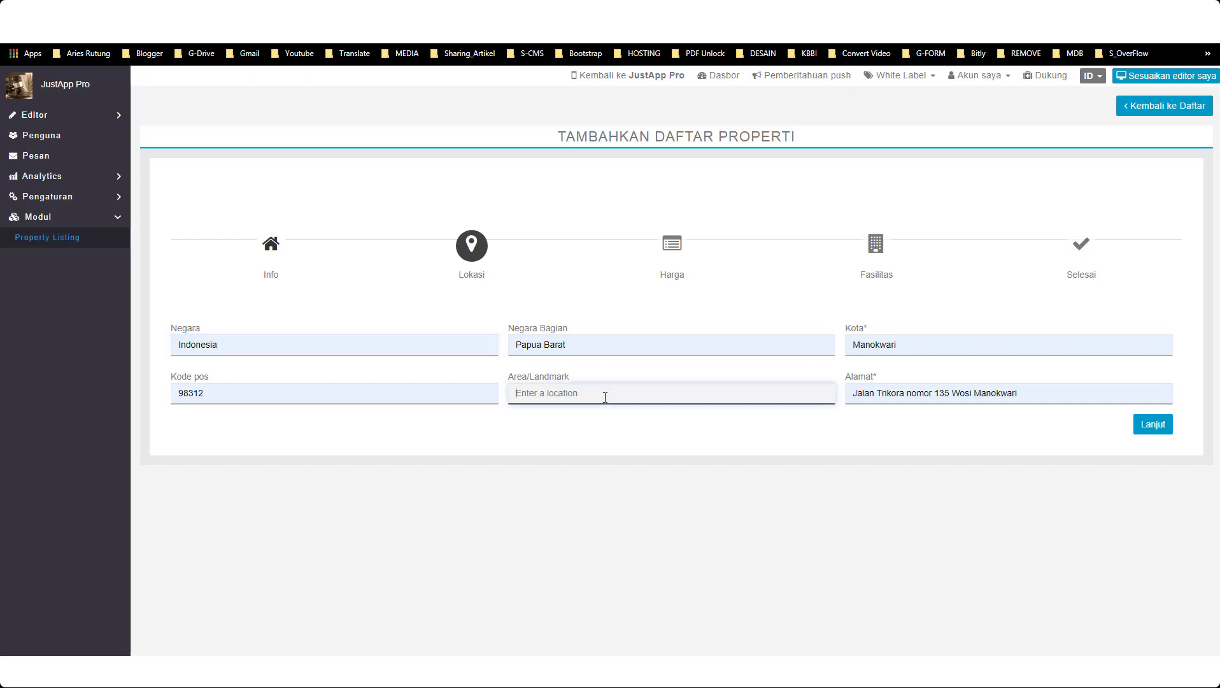
pyautogui.write('A')
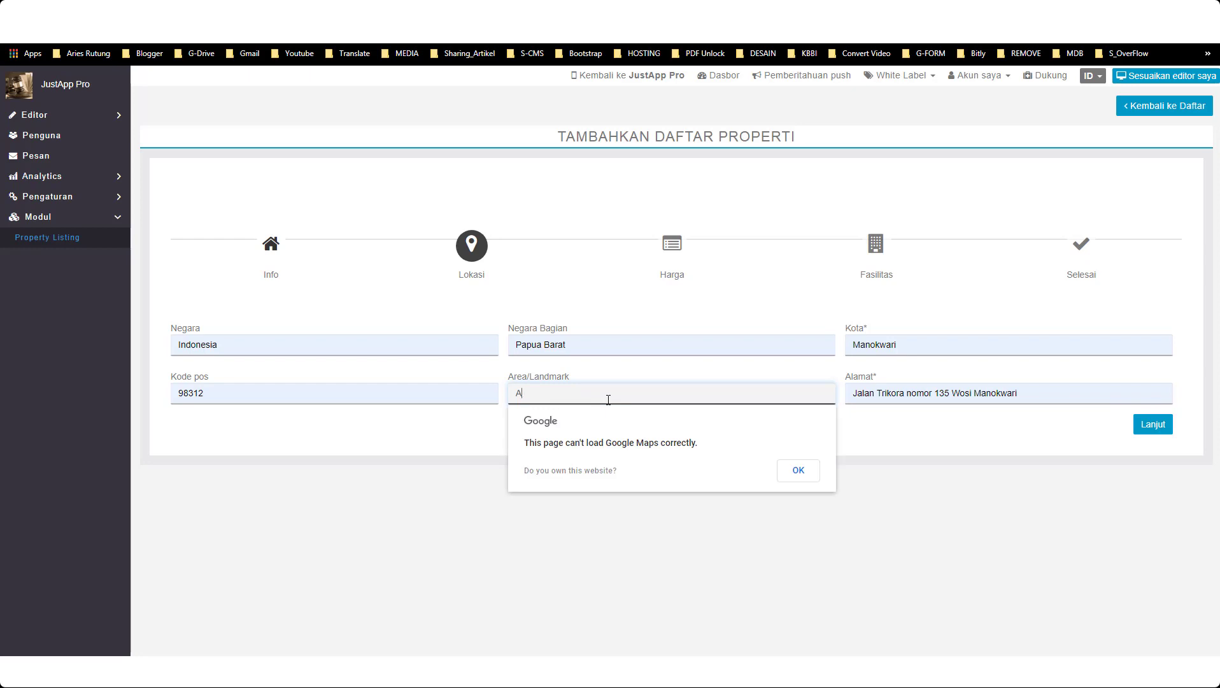
pyautogui.write(',ban')
pyautogui.moveTo(578, 393); pyautogui.dragTo(492, 393)
pyautogui.click(560, 398)
pyautogui.click(792, 472)
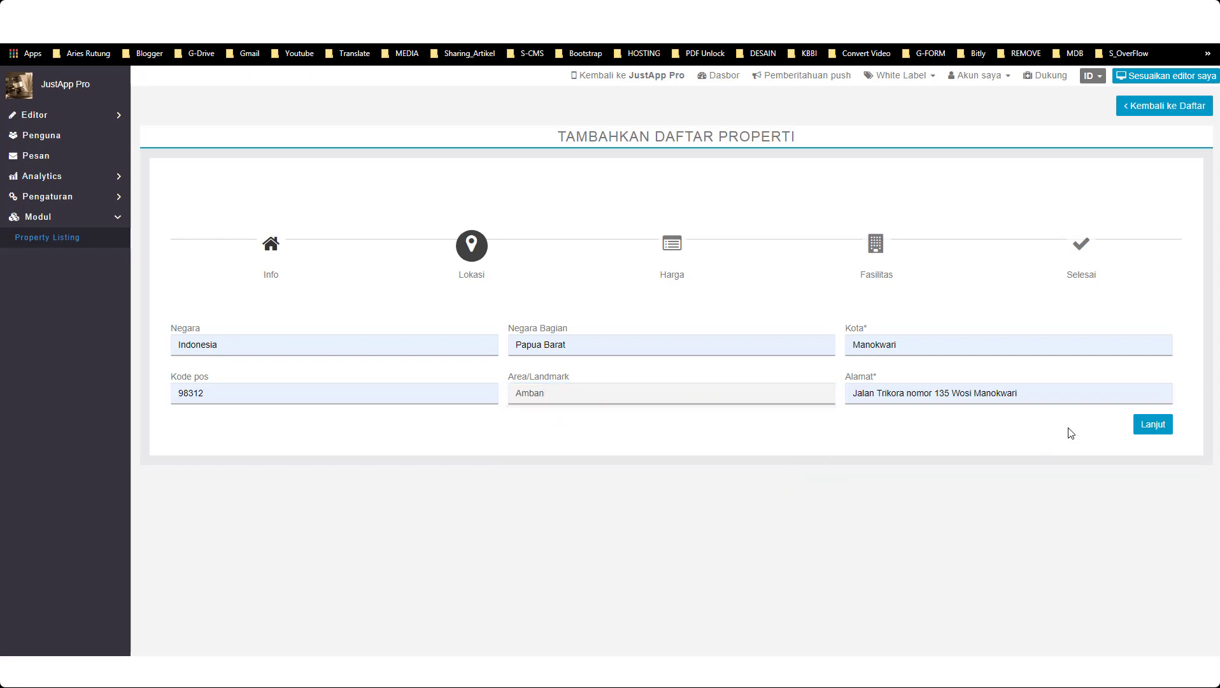
pyautogui.click(1156, 424)
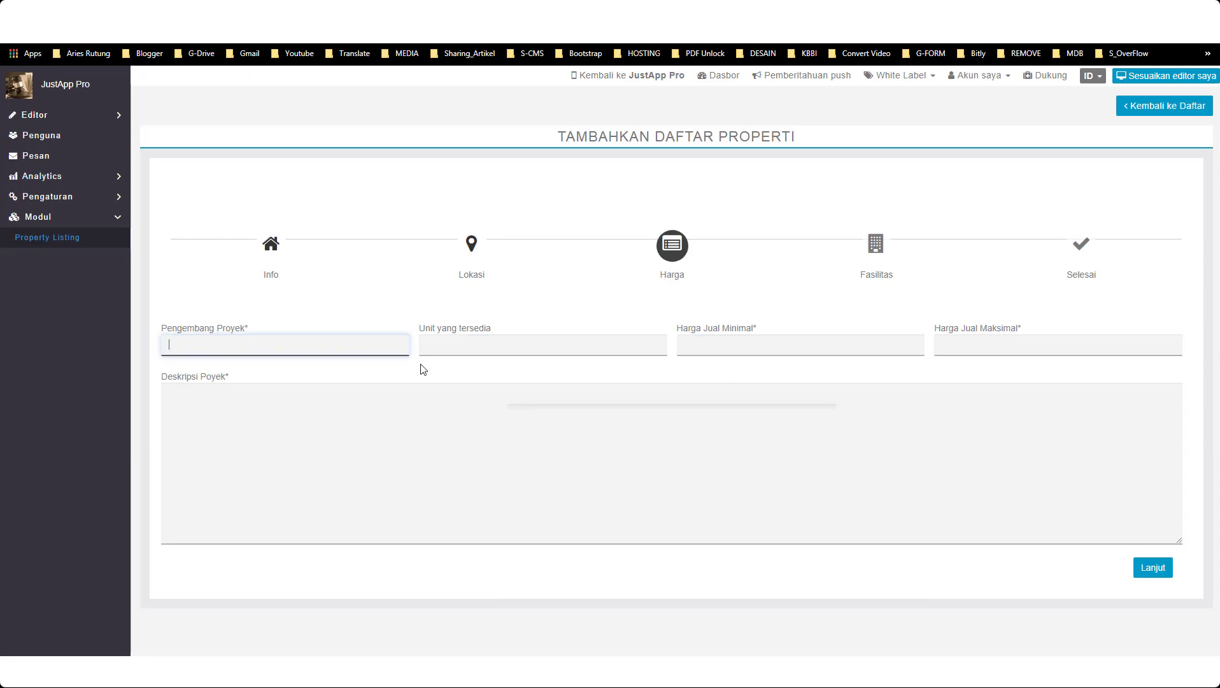
# - Fill in the project developer's name from the saved suggestion and set the available units (Unit yang tersedia) to 10
pyautogui.click(385, 346)
pyautogui.click(274, 376)
pyautogui.click(504, 351)
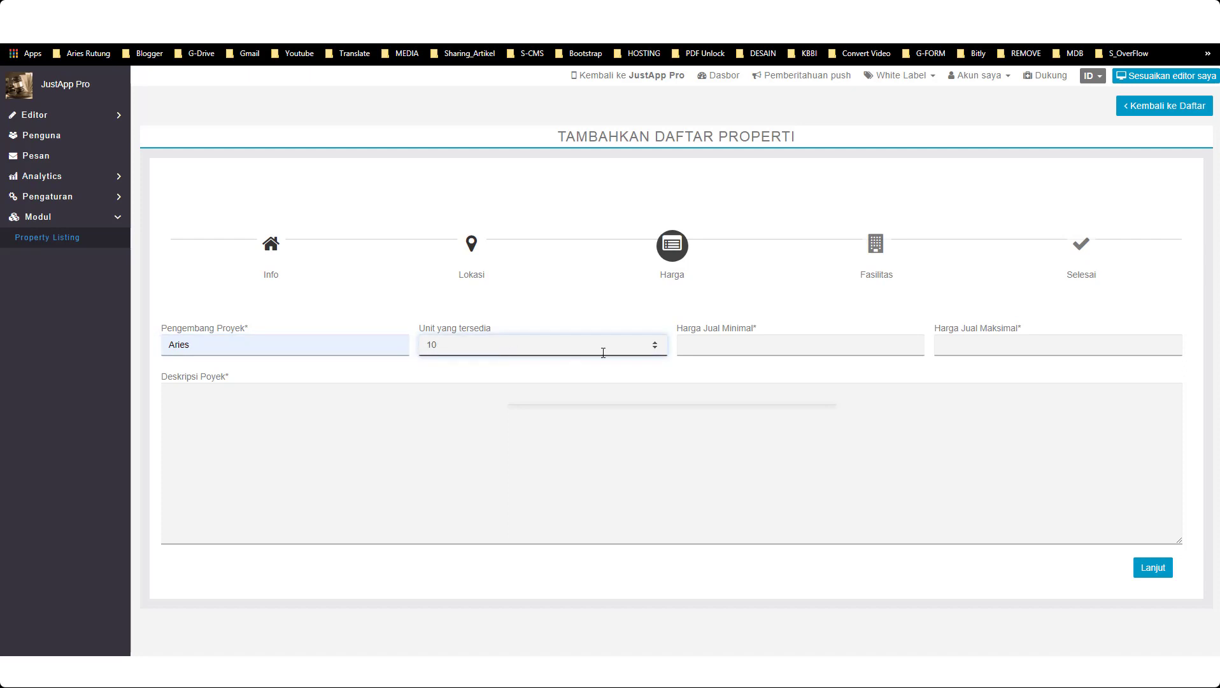
# - Set the minimum selling price (Harga Jual Minimal) to 95000000 and the maximum (Harga Jual Maksimal) to 99000000
pyautogui.click(760, 343)
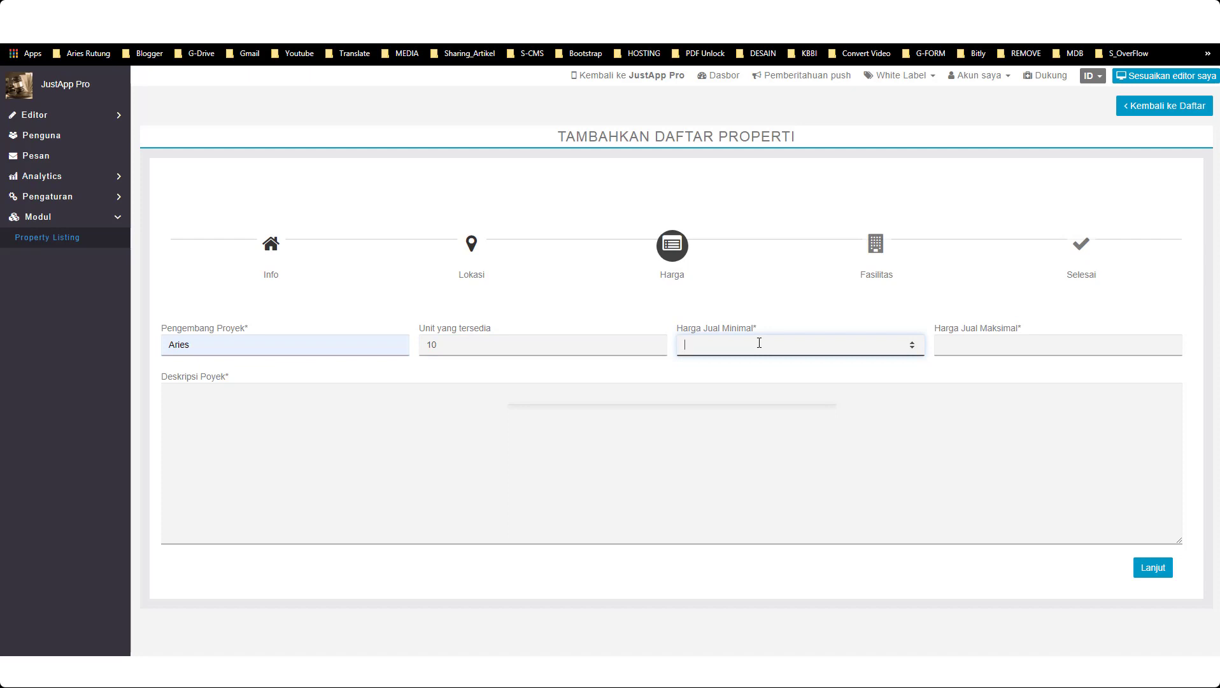
pyautogui.write('95000000')
pyautogui.click(978, 350)
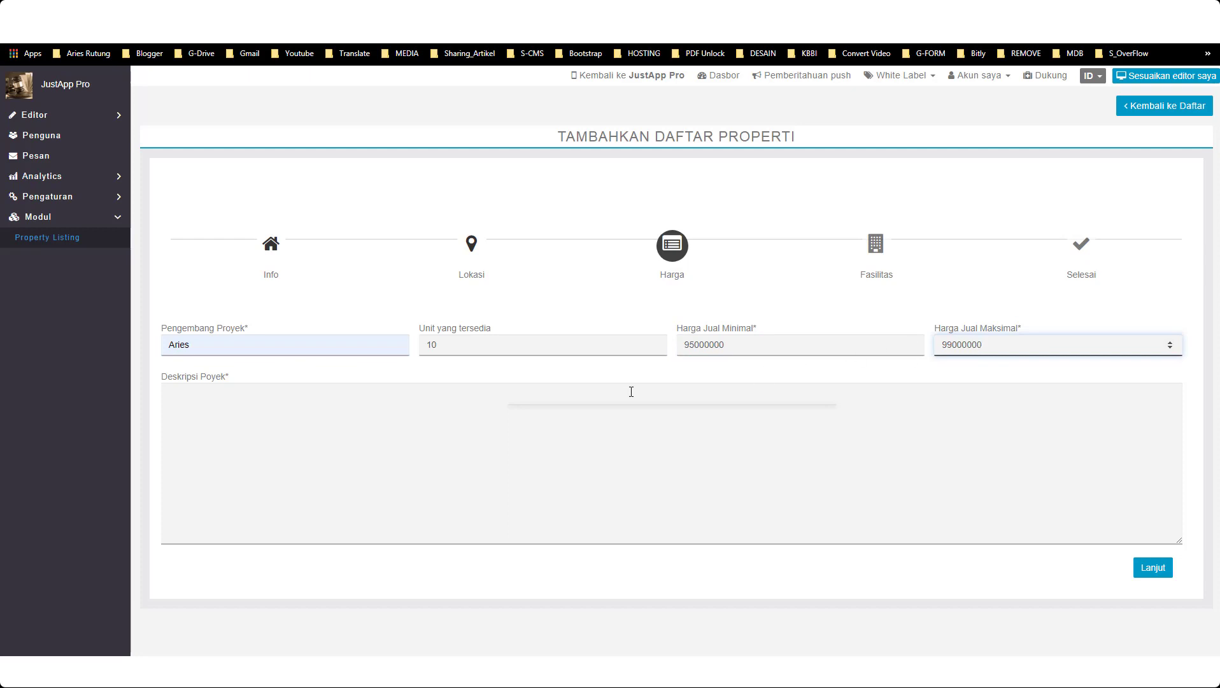
# - Fill the project description with the "Lorem ipsum, atau ringkasnya lipsum" sample text and proceed to the Fasilitas stage
pyautogui.click(195, 405)
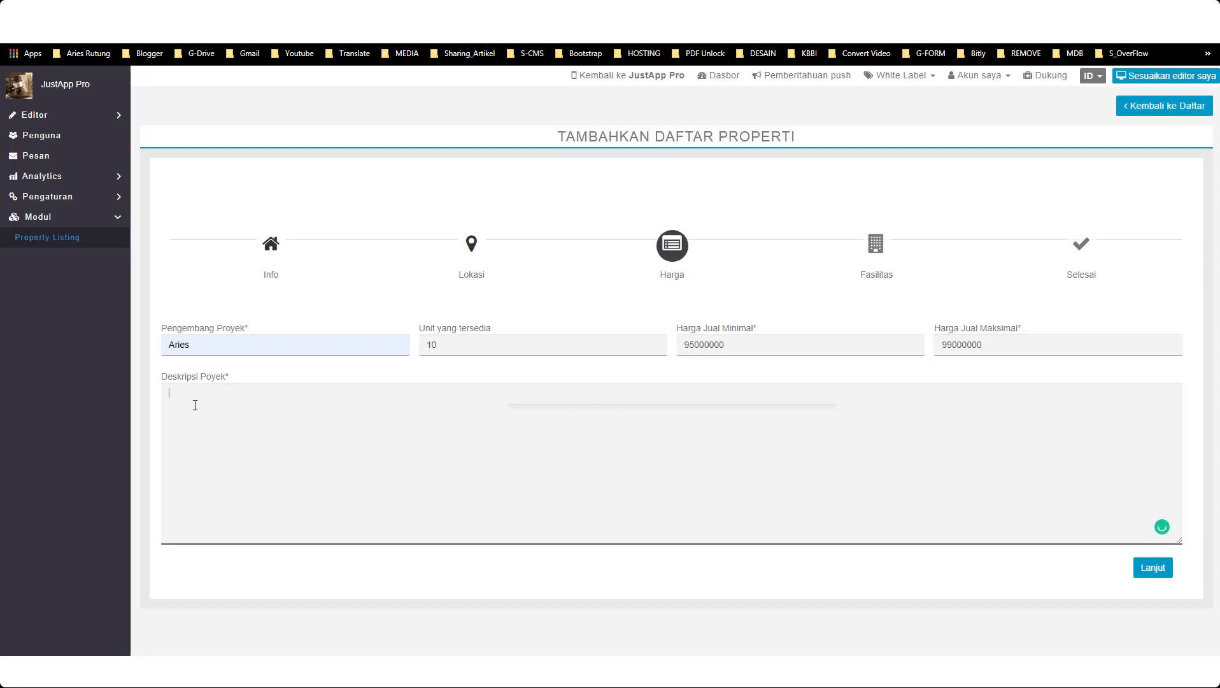
pyautogui.write('Lorem ipsum, atau ringkasnya lipsum, adalah teks standar yang ditempatkan untuk mendemostrasikan elemen grafis atau presentasi visual seperti font, tipografi, dan tata letak')
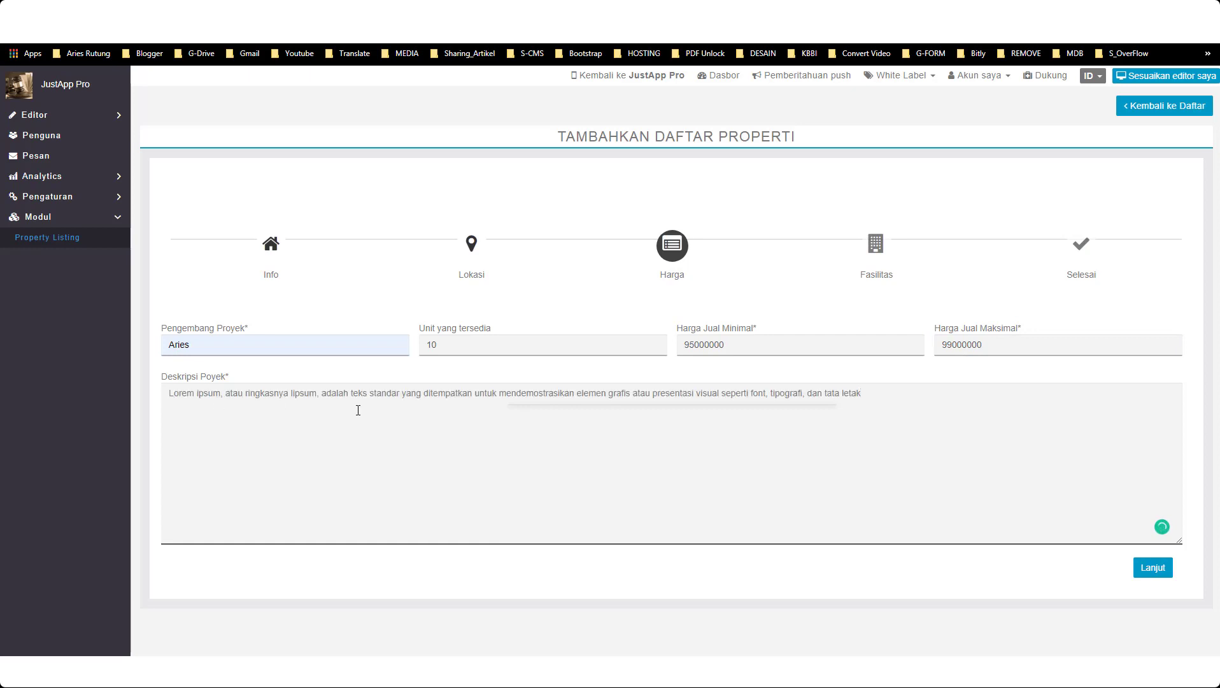
pyautogui.click(1146, 573)
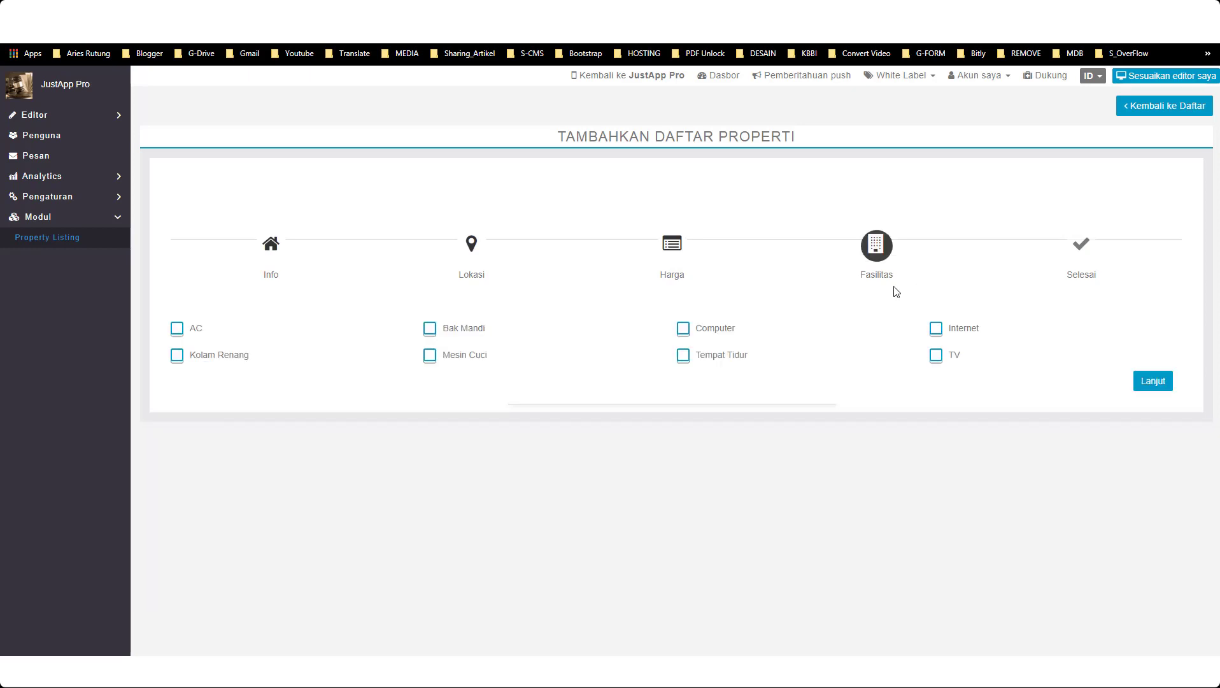
# - Enable all facilities from AC and Kolam Renang through Internet and TV, and proceed to the Selesai stage
pyautogui.click(177, 329)
pyautogui.click(177, 355)
pyautogui.click(429, 329)
pyautogui.click(430, 355)
pyautogui.click(682, 329)
pyautogui.click(683, 354)
pyautogui.click(935, 328)
pyautogui.click(935, 354)
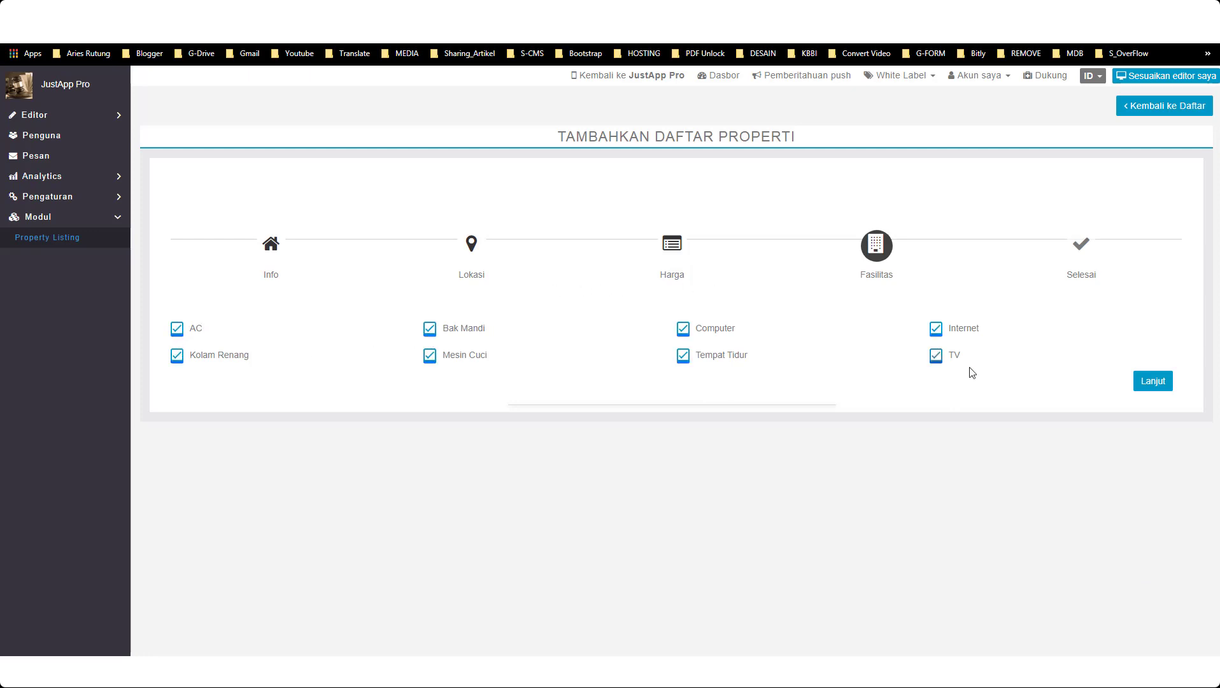
pyautogui.click(1153, 382)
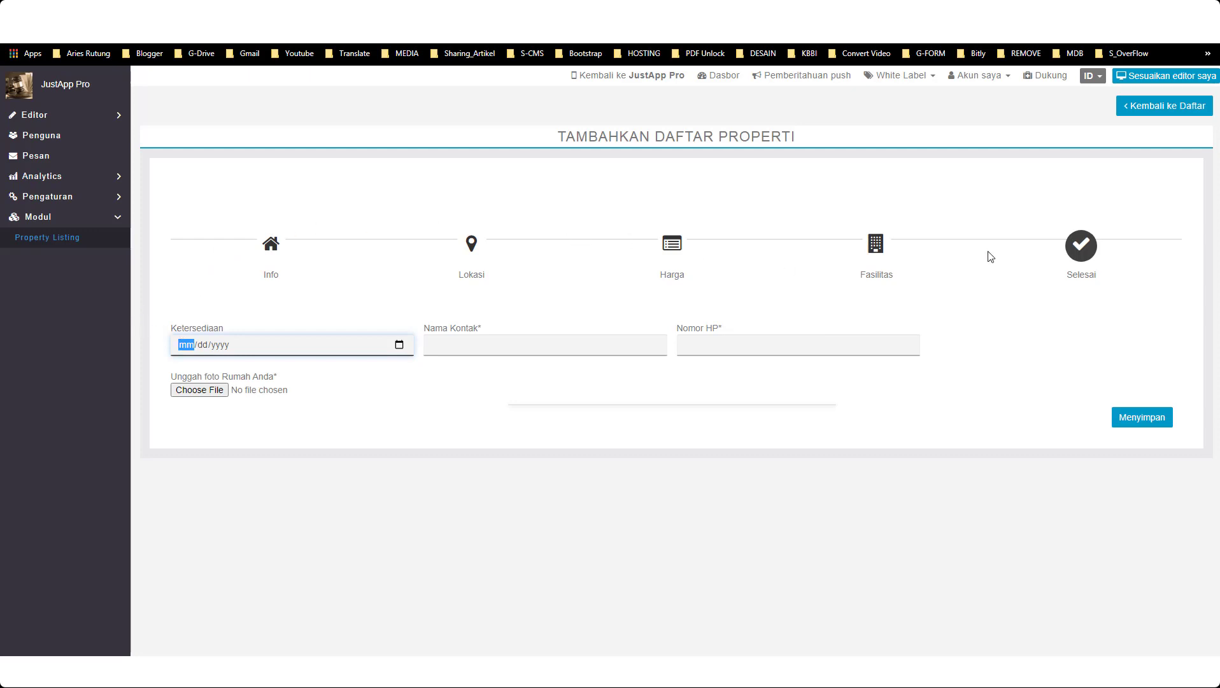
# - Set the availability date (Ketersediaan) to 12/18/2020 and enter the contact's name and mobile number
pyautogui.click(399, 346)
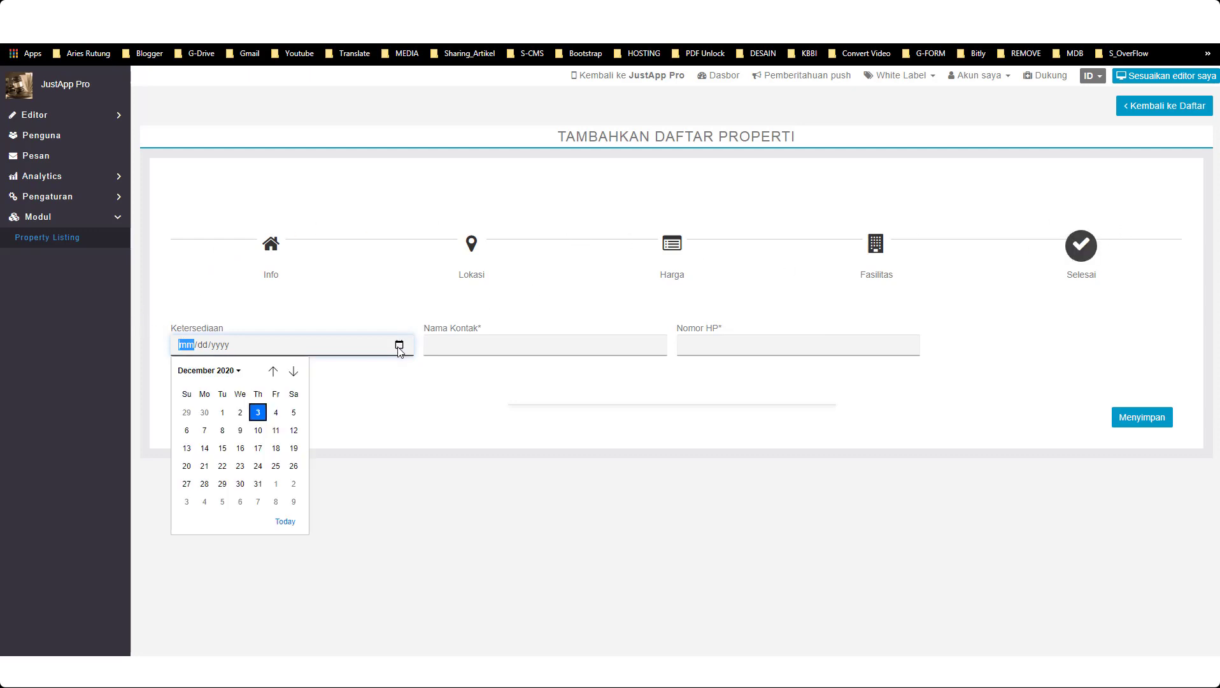
pyautogui.click(276, 448)
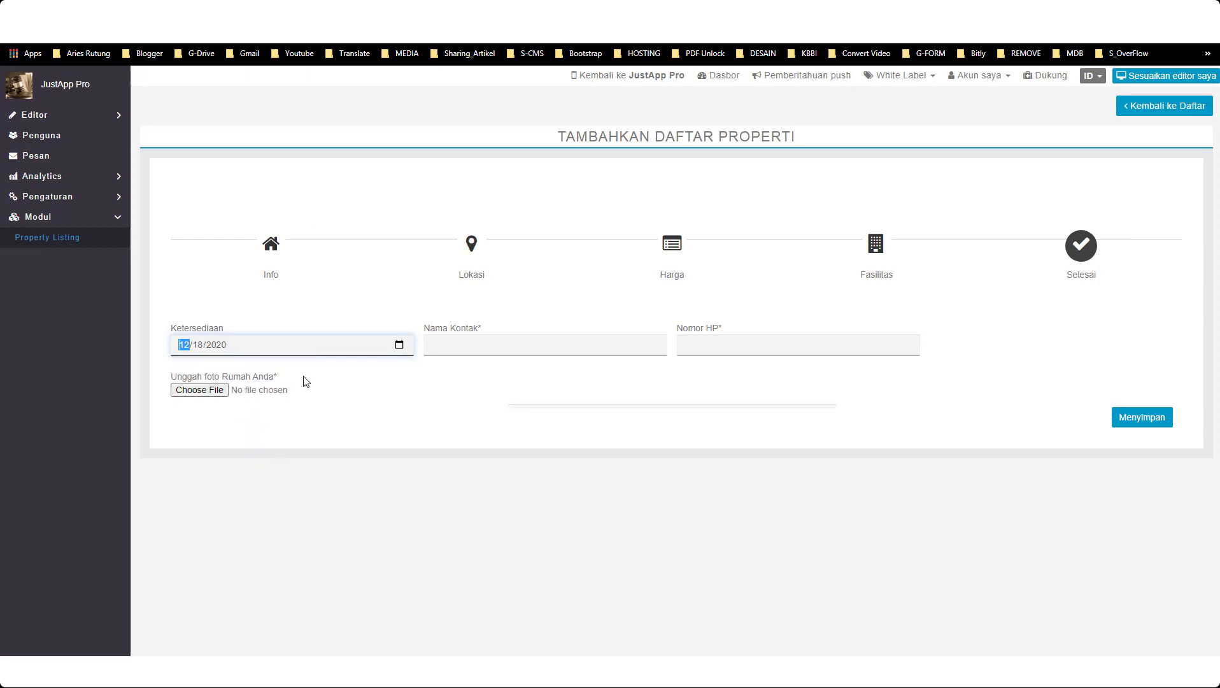
pyautogui.click(545, 345)
pyautogui.click(435, 380)
pyautogui.click(695, 344)
pyautogui.write('08121444')
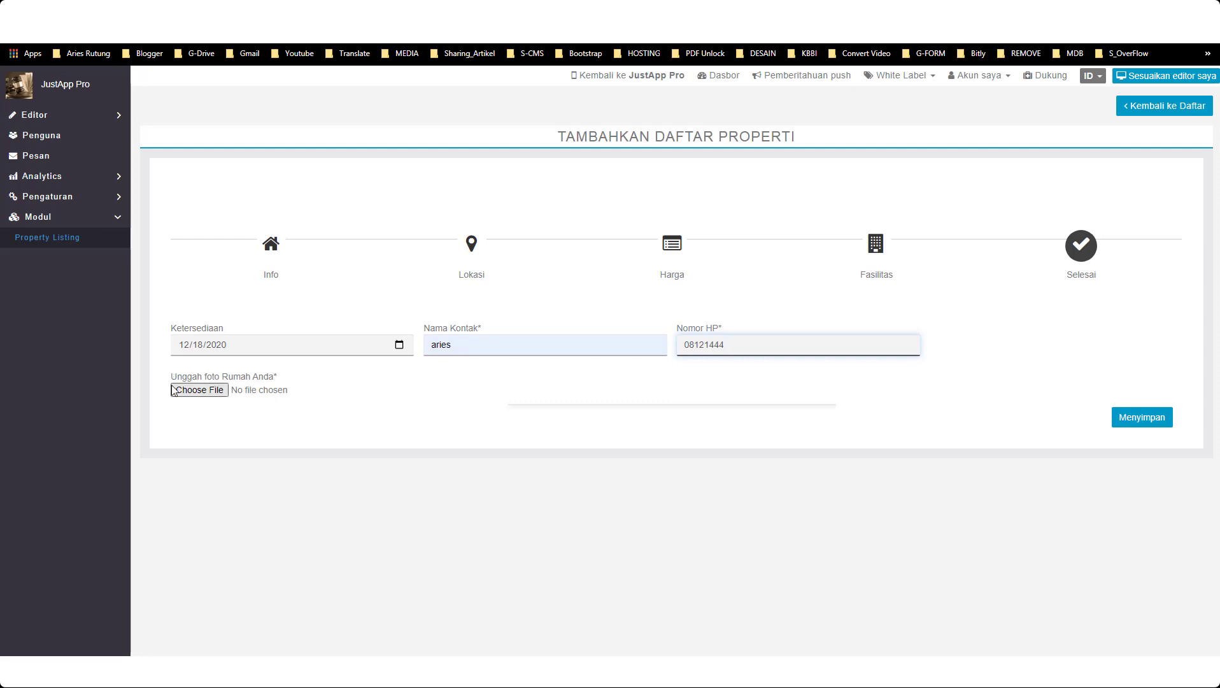
# - Upload the podcast studio image with the microphones as the first house photo and adjust its crop area
pyautogui.moveTo(171, 376); pyautogui.dragTo(283, 378)
pyautogui.click(304, 380)
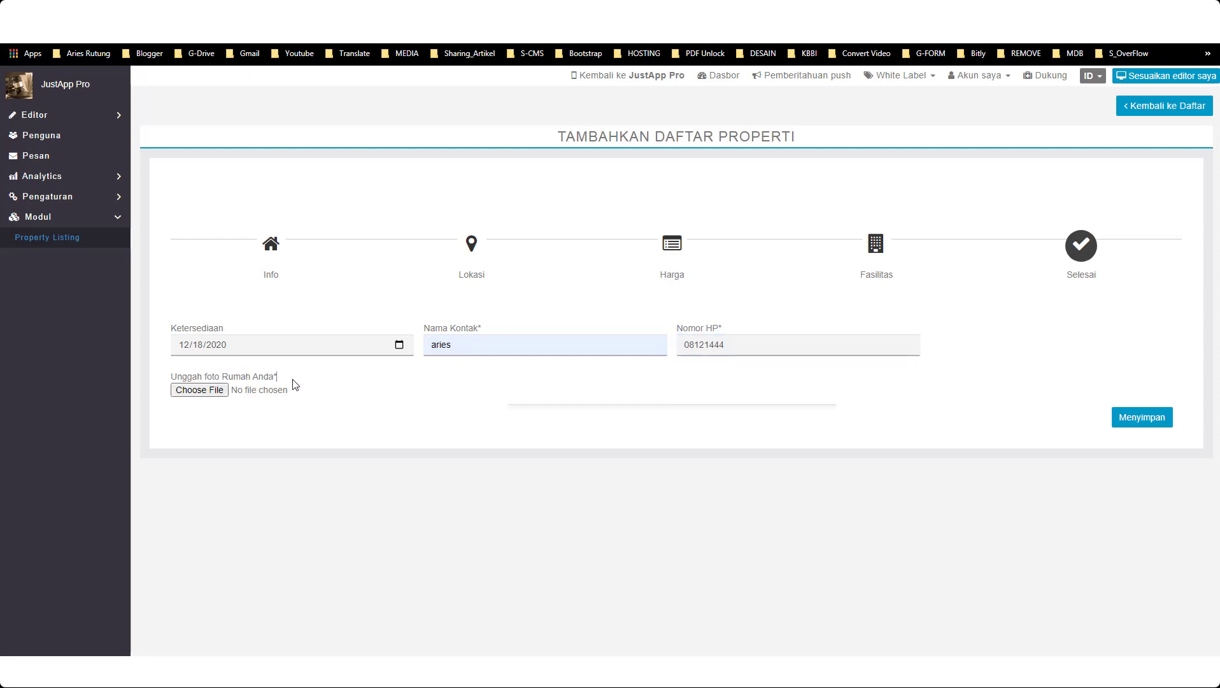
pyautogui.click(184, 390)
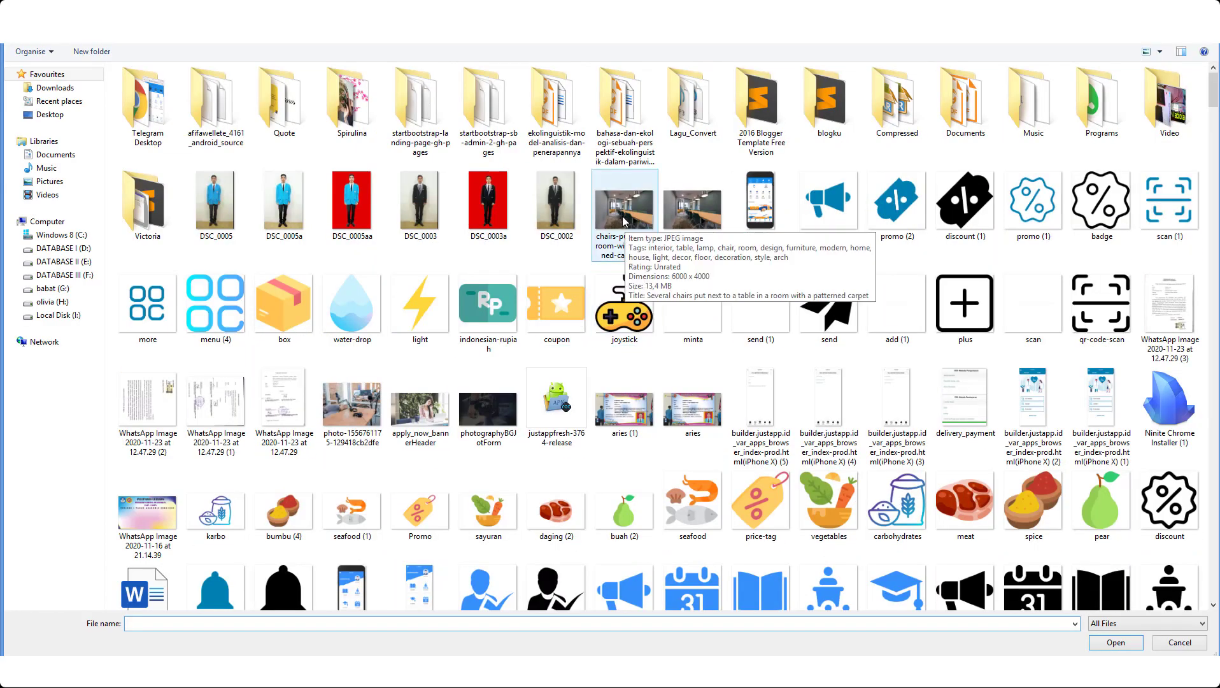
pyautogui.click(624, 210)
pyautogui.click(1108, 638)
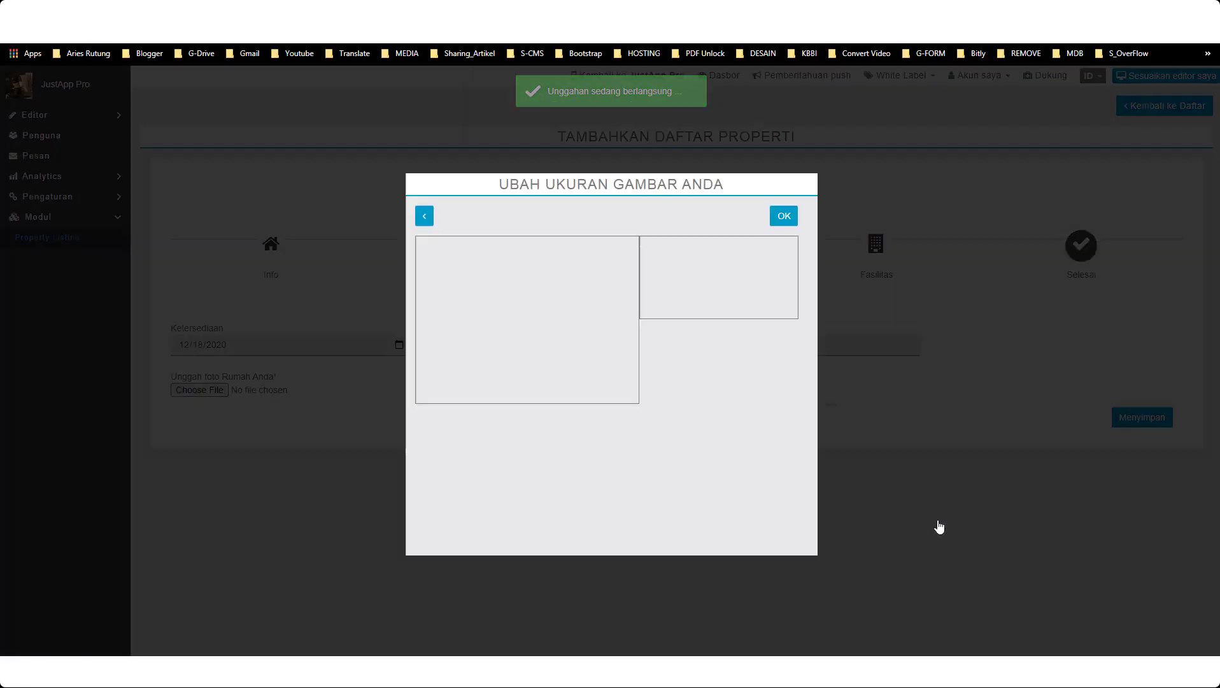
pyautogui.moveTo(592, 287); pyautogui.dragTo(599, 313)
# - Inspect the crop selection's pixel dimensions in the browser's developer tools and accept the first photo's crop
pyautogui.rightClick(464, 293)
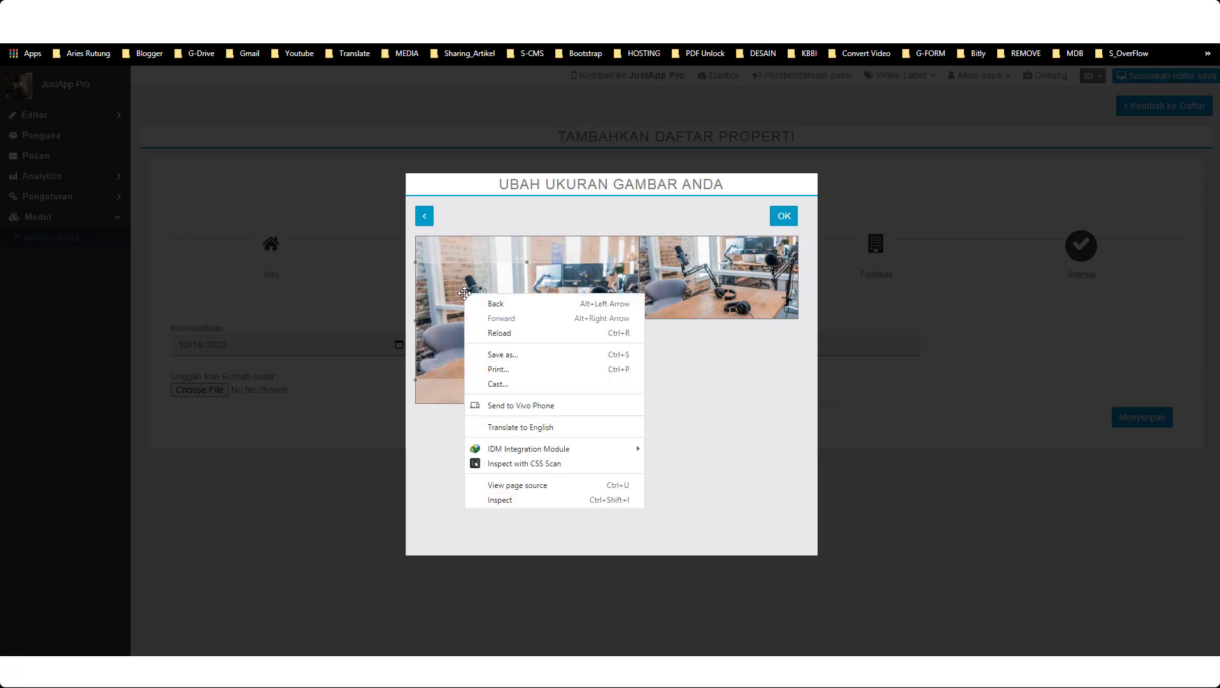
pyautogui.click(515, 499)
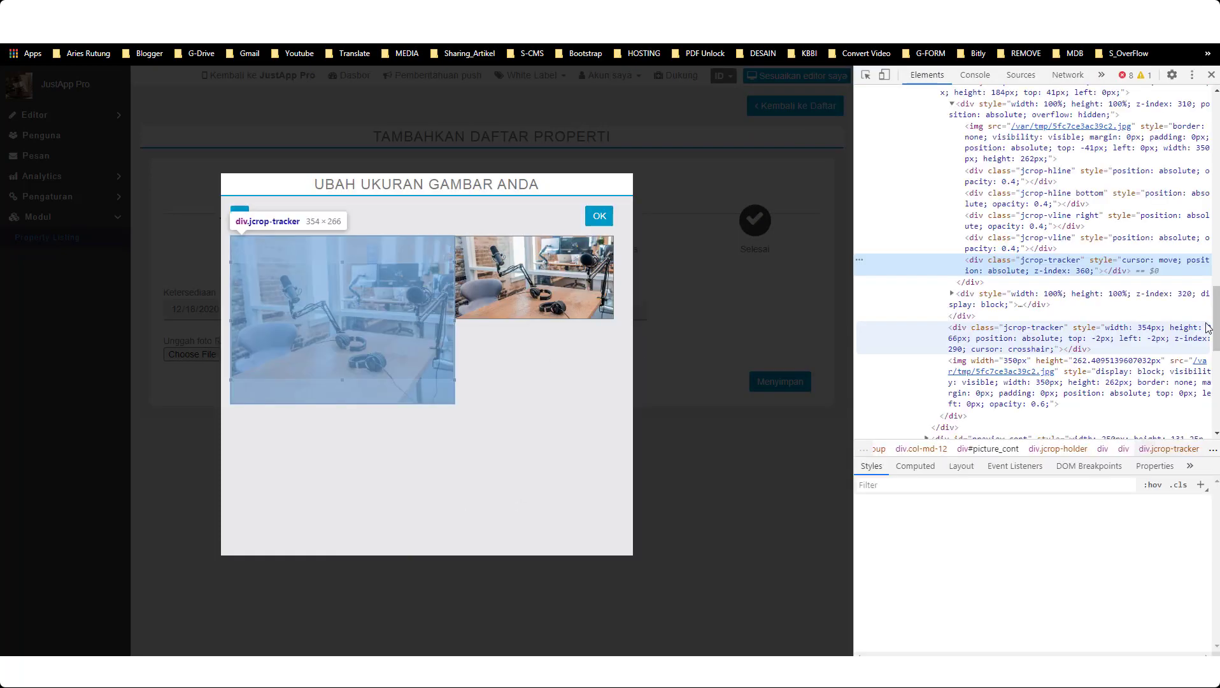
pyautogui.scroll(-10, 1045, 583)
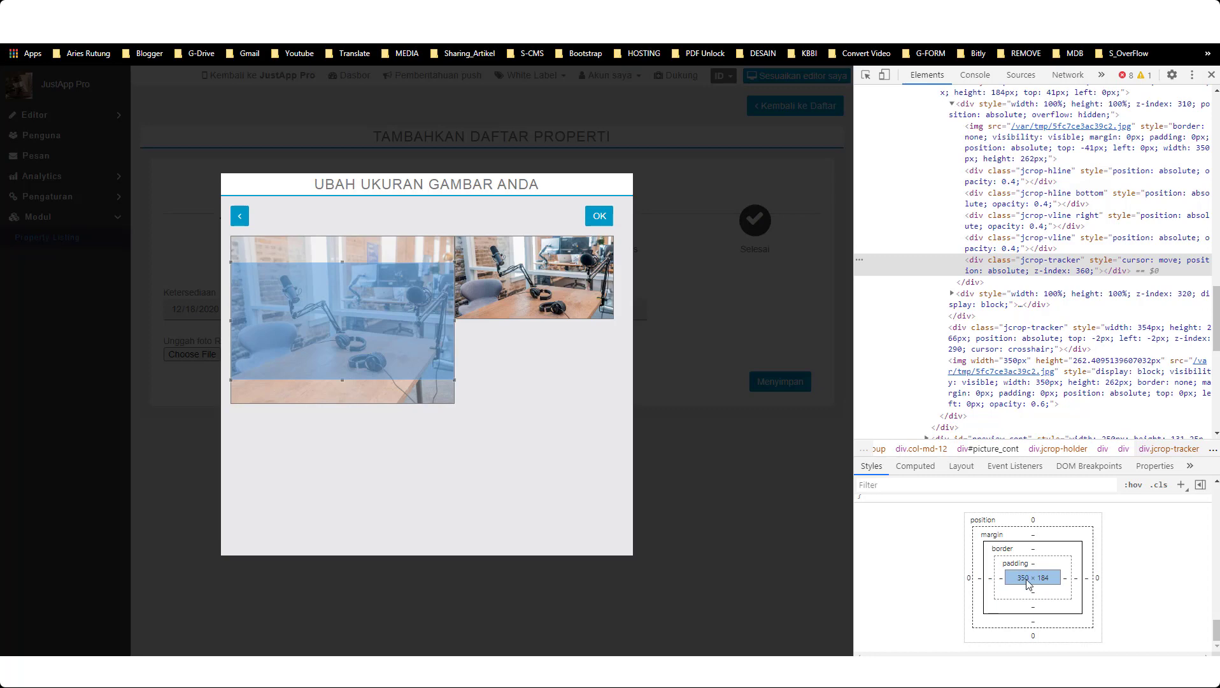
pyautogui.press('F12')
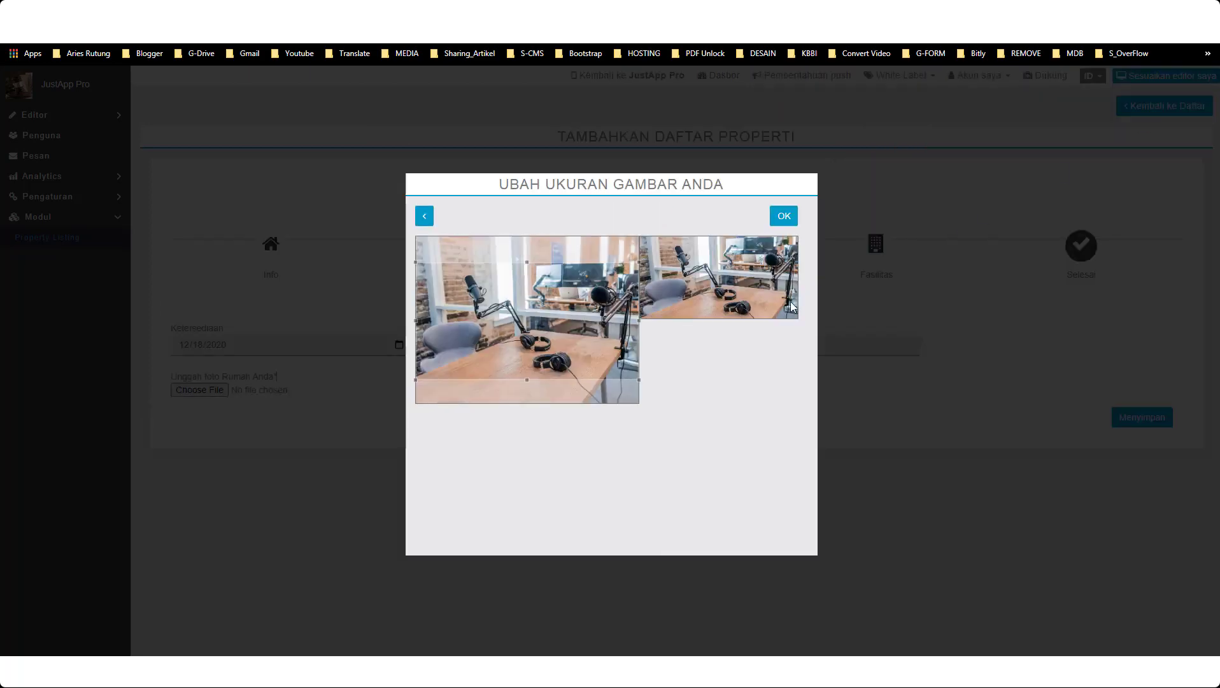
pyautogui.click(785, 217)
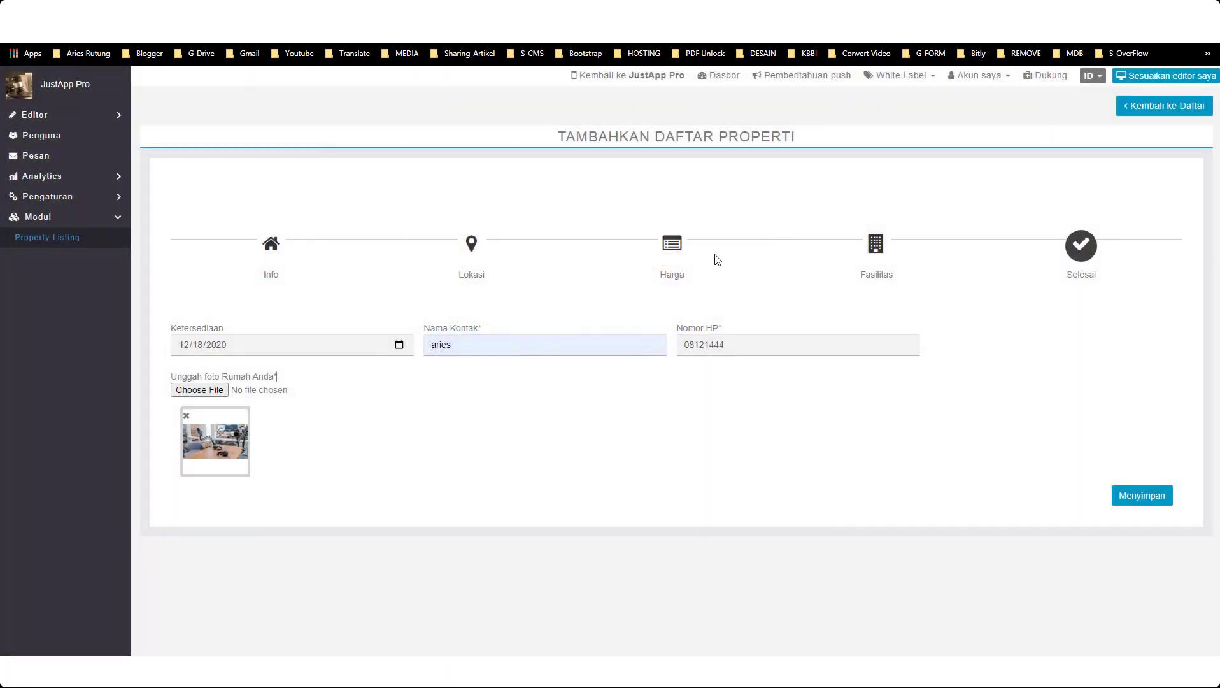
# - Add the modern-dining-room-living-room-with-luxury-decor image as the second house photo with its default crop and save the listing
pyautogui.click(207, 390)
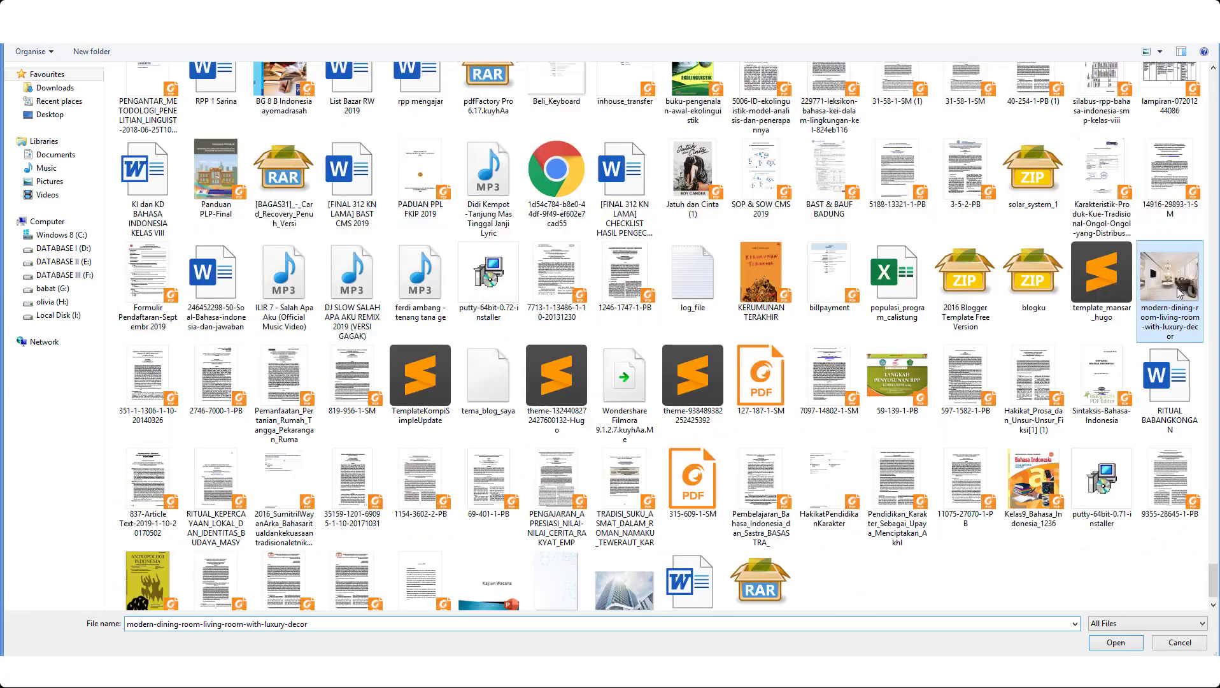
pyautogui.doubleClick(1177, 287)
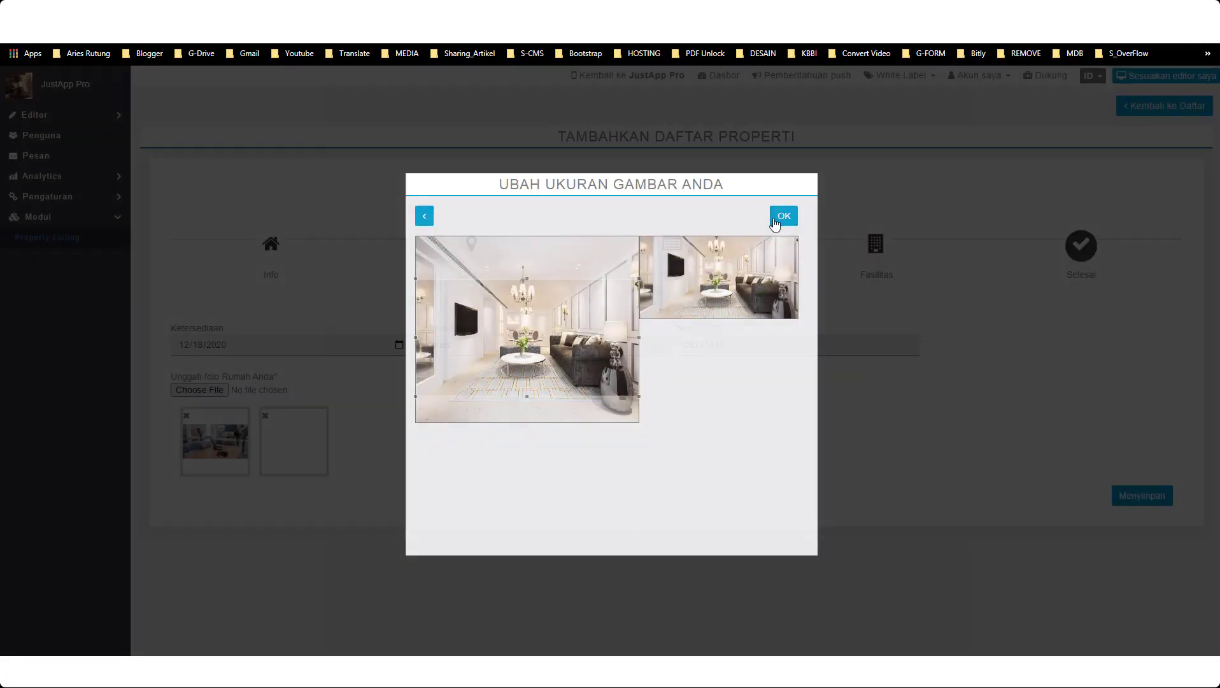
pyautogui.click(775, 220)
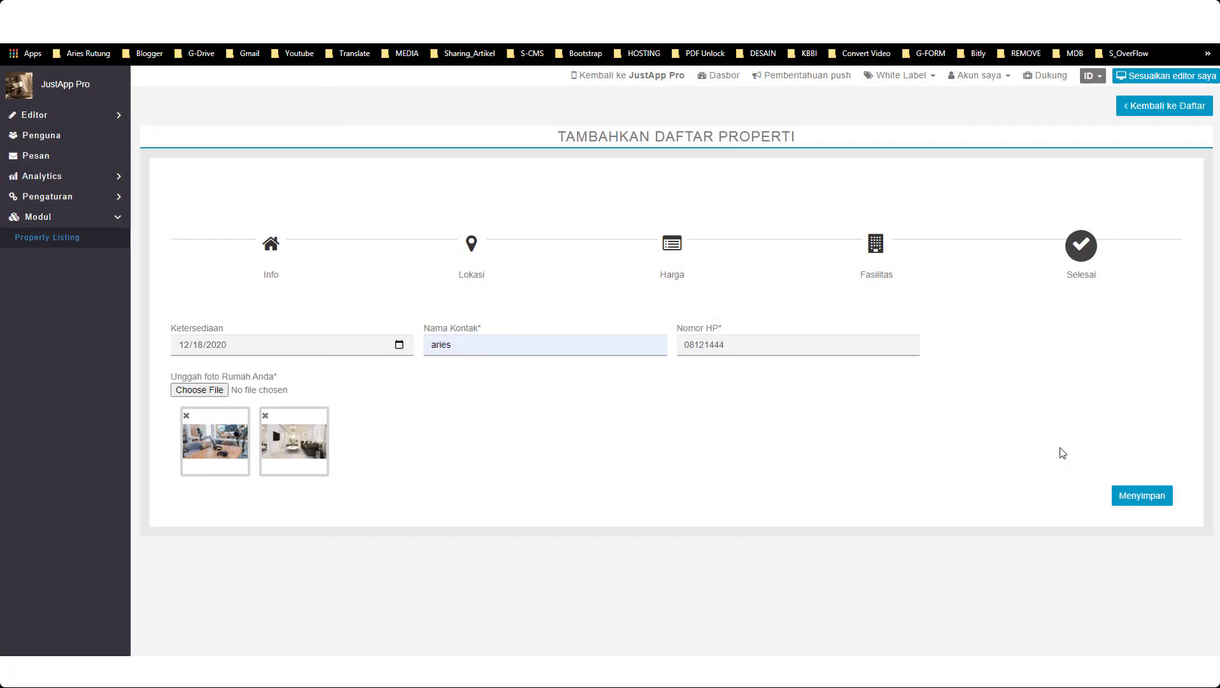
pyautogui.click(1140, 497)
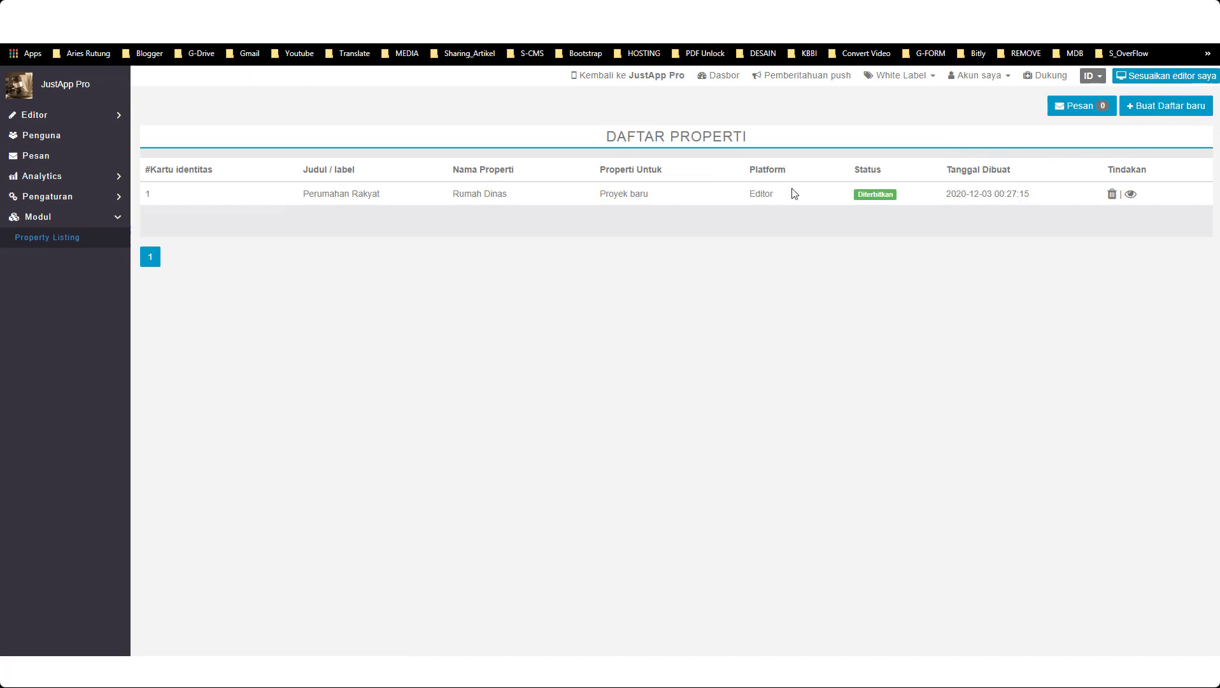
# - Open the Perumahan Rakyat listing's details and examine the available property status options
pyautogui.click(1131, 195)
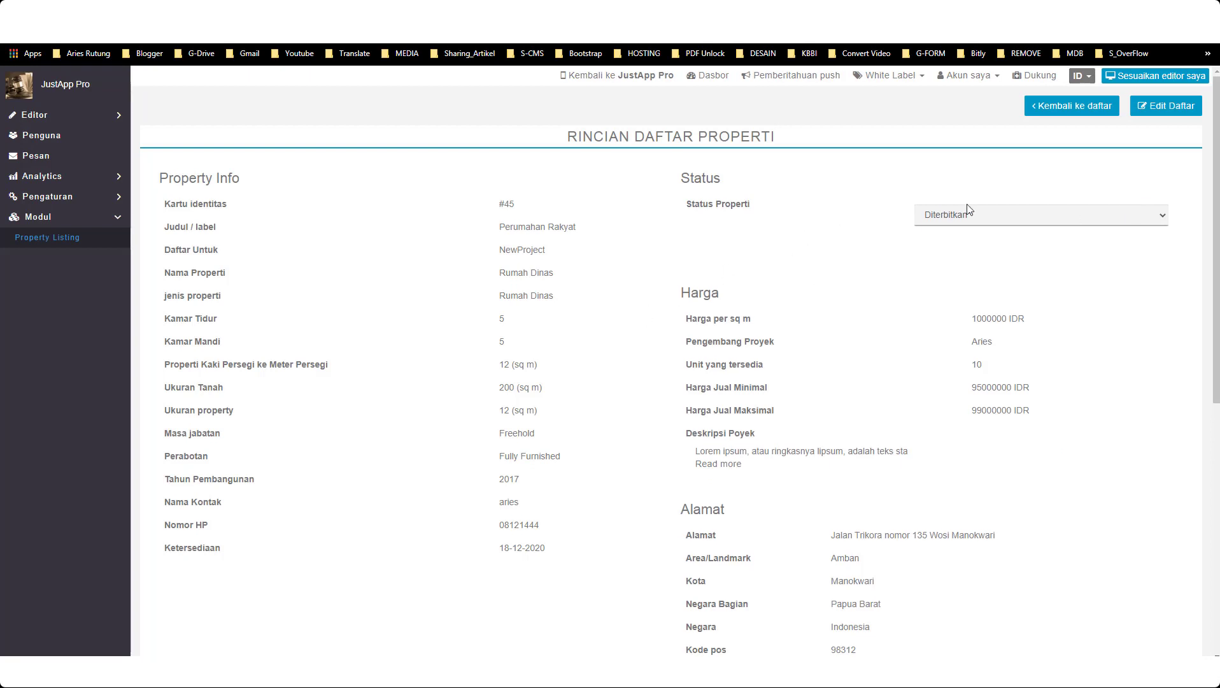
pyautogui.click(993, 219)
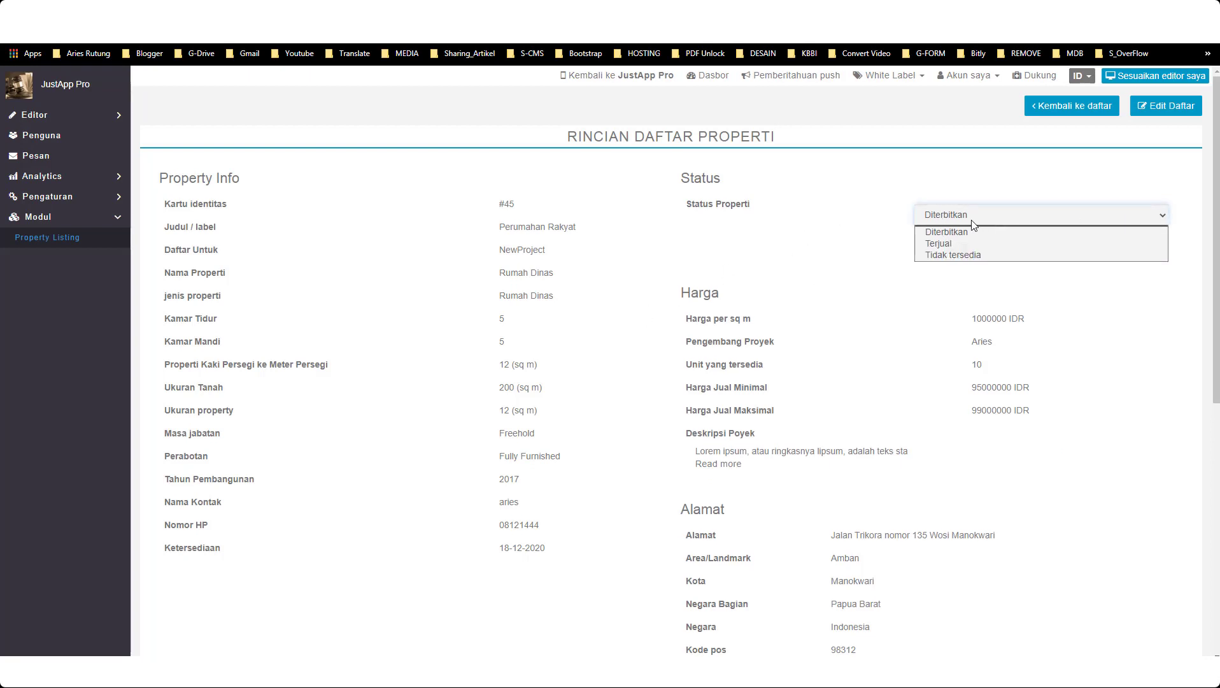
pyautogui.click(969, 220)
pyautogui.click(837, 230)
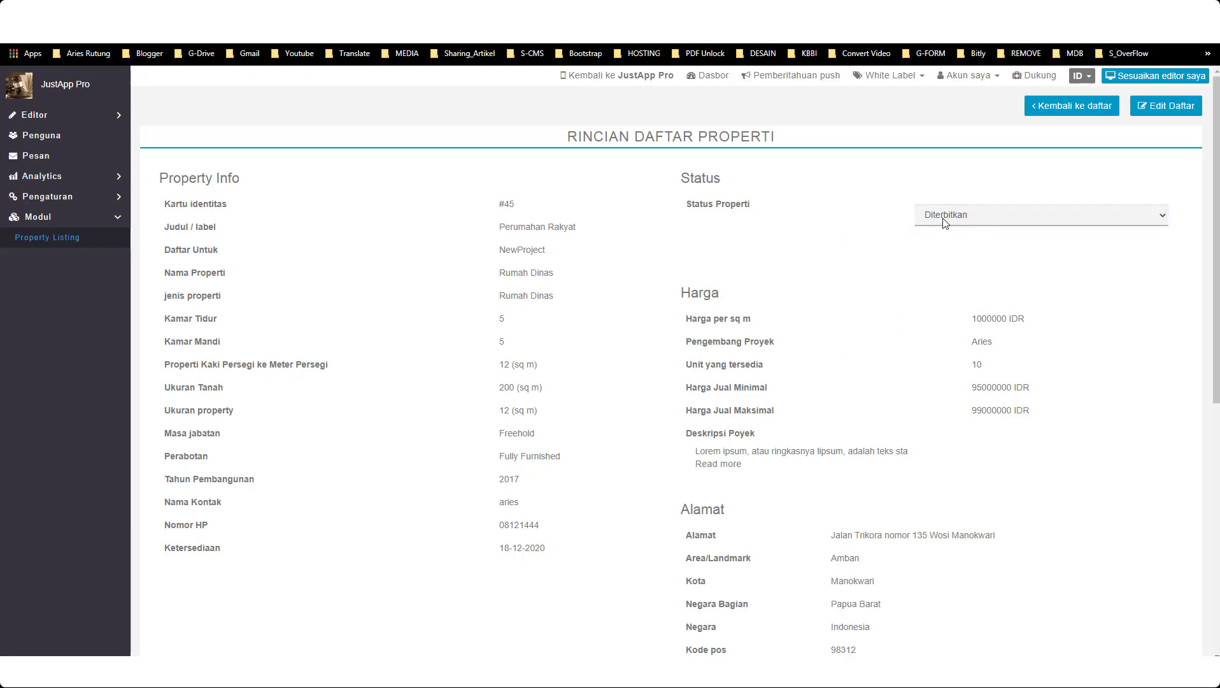
pyautogui.click(944, 219)
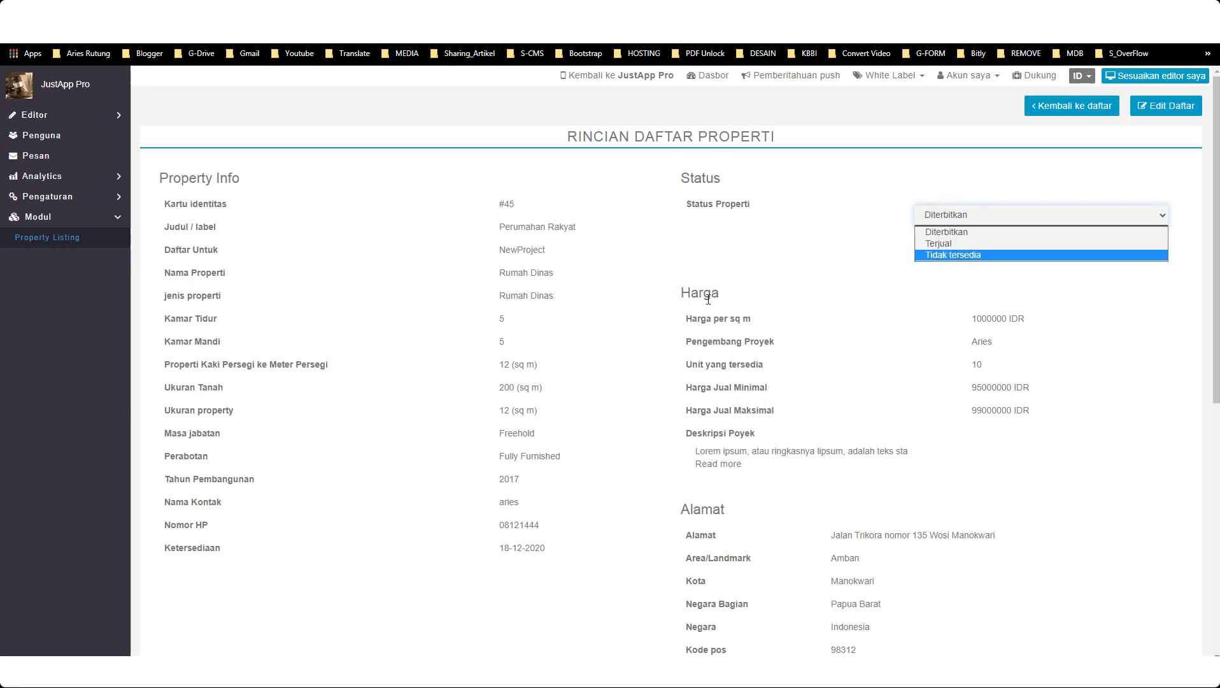
# - Review the listing's address, description, photos, facilities and customer feedback sections on its details page
pyautogui.scroll(-2, 622, 472)
pyautogui.scroll(-5, 505, 439)
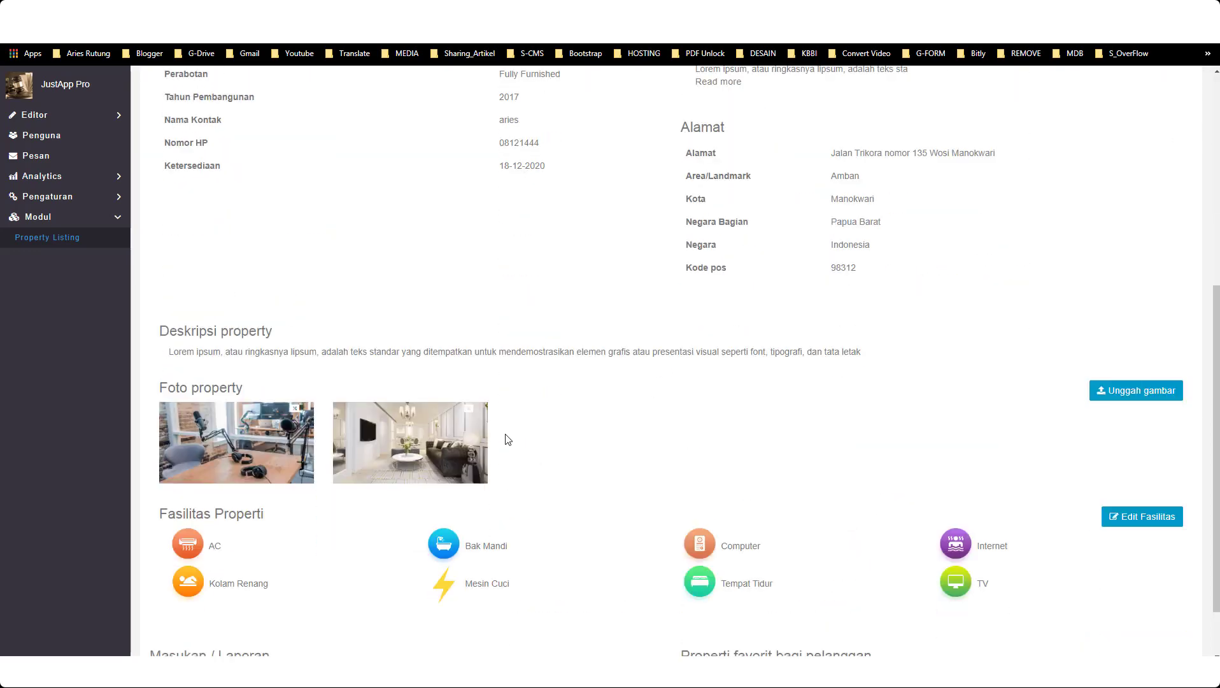
pyautogui.scroll(1, 907, 315)
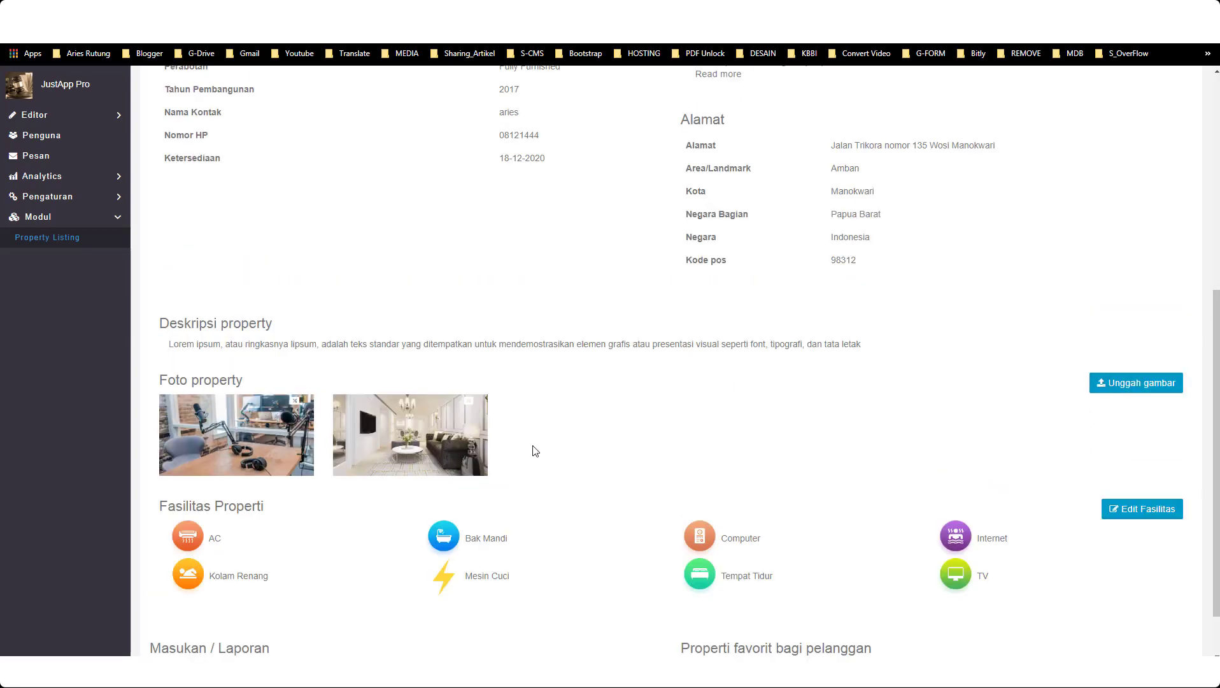
pyautogui.scroll(-1, 513, 452)
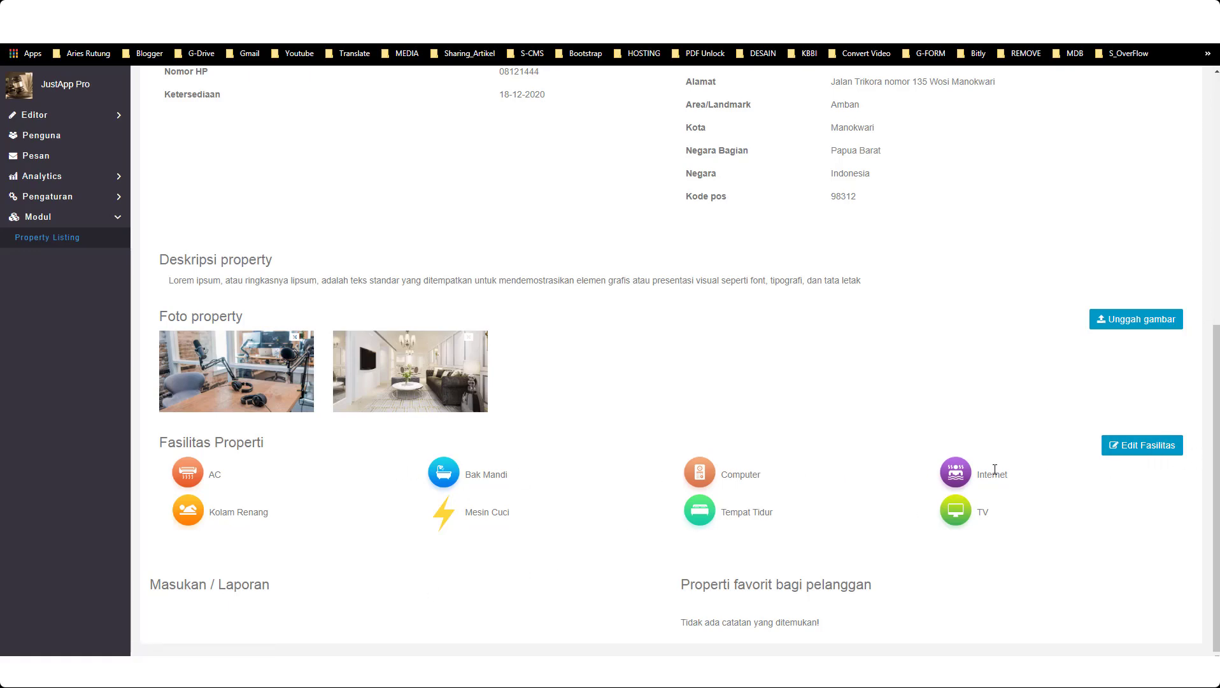
pyautogui.scroll(7, 995, 469)
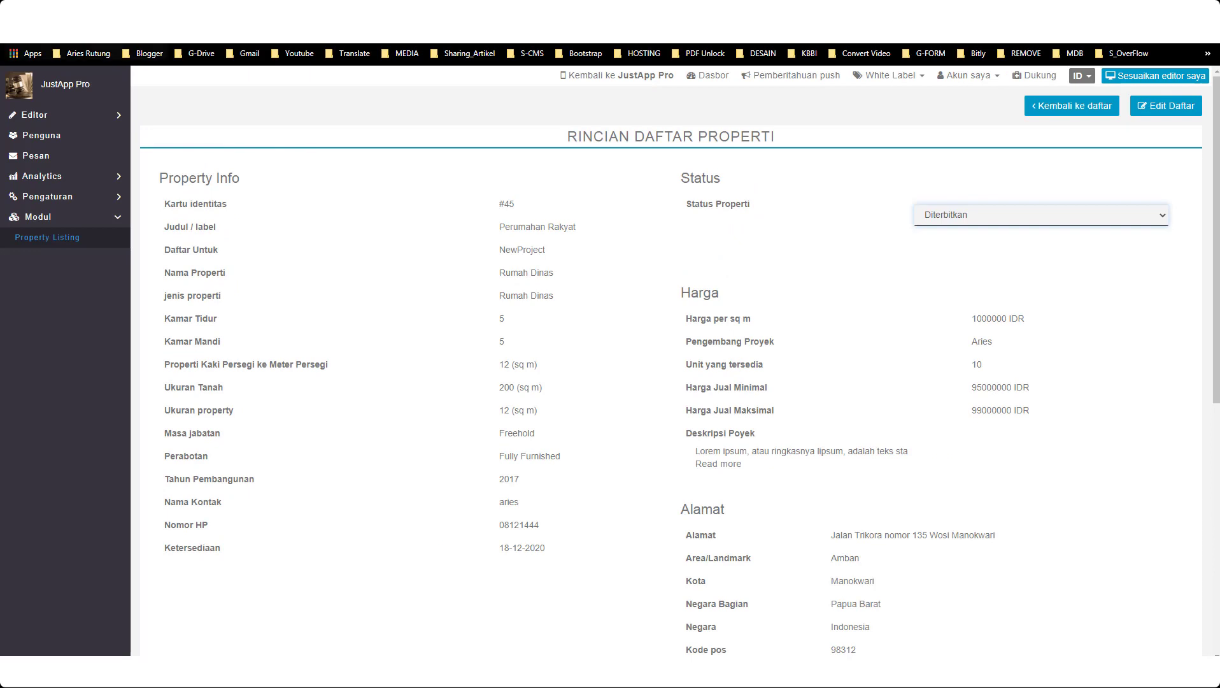
# - Return to the editor, refresh the app preview and review the Perumahan Rakyat listing's details in it
pyautogui.click(86, 11)
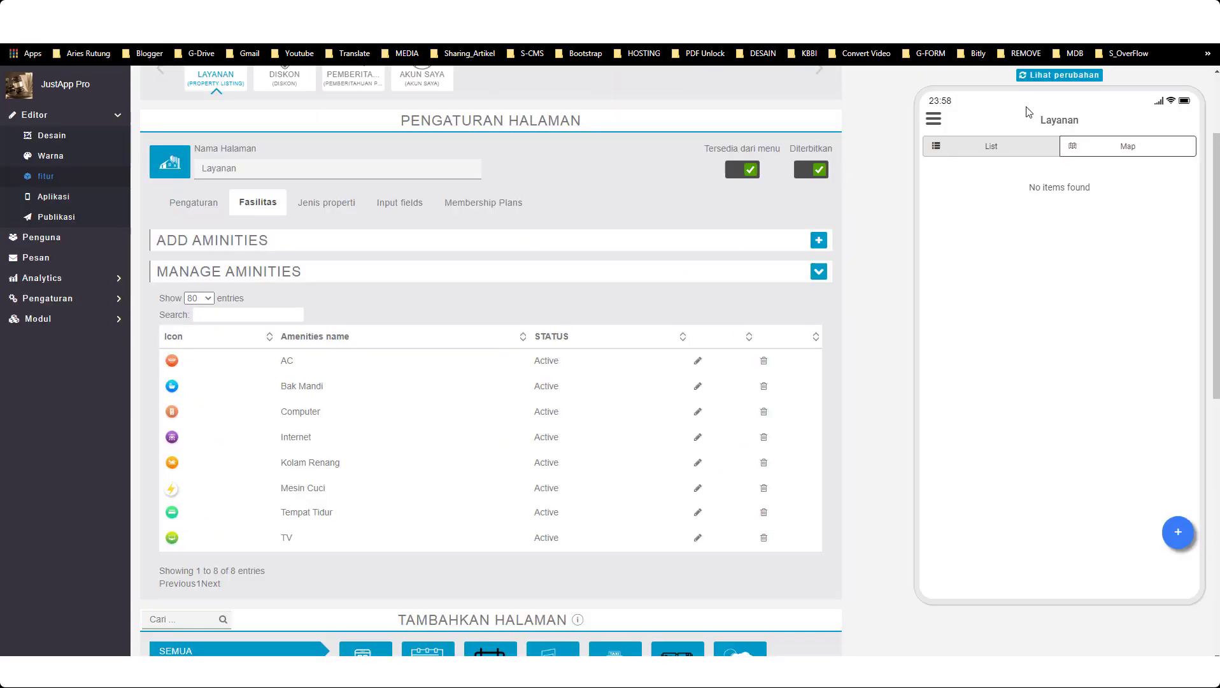
pyautogui.click(1073, 76)
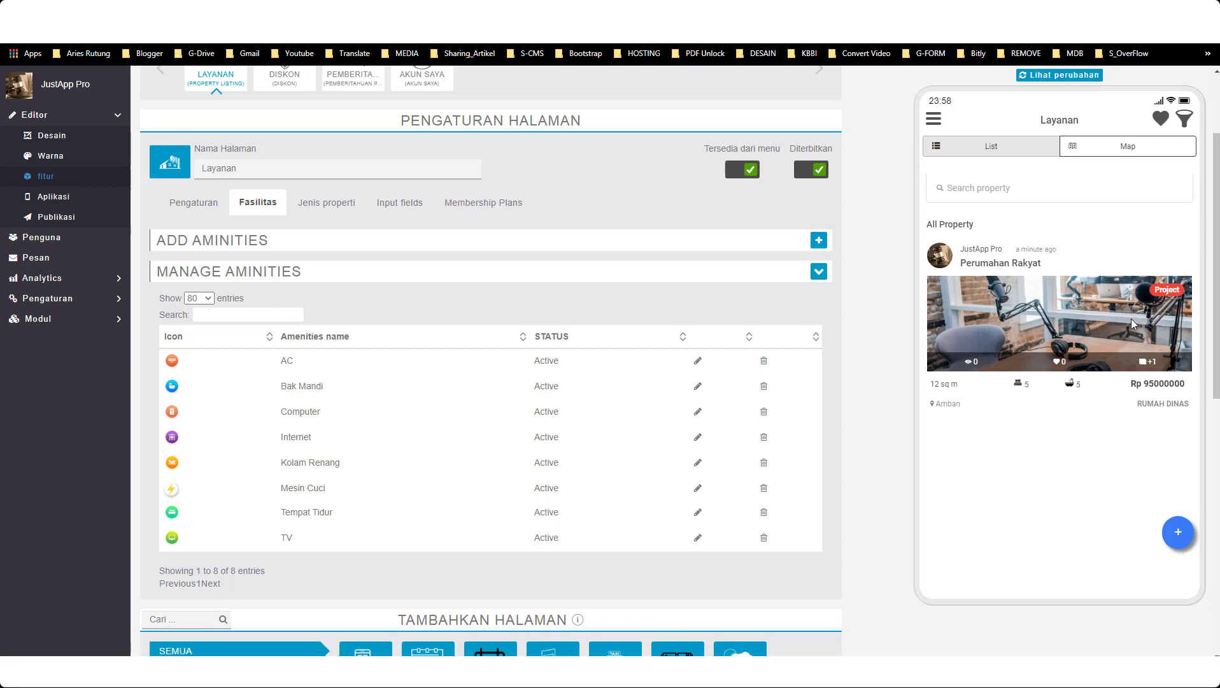
pyautogui.click(1047, 325)
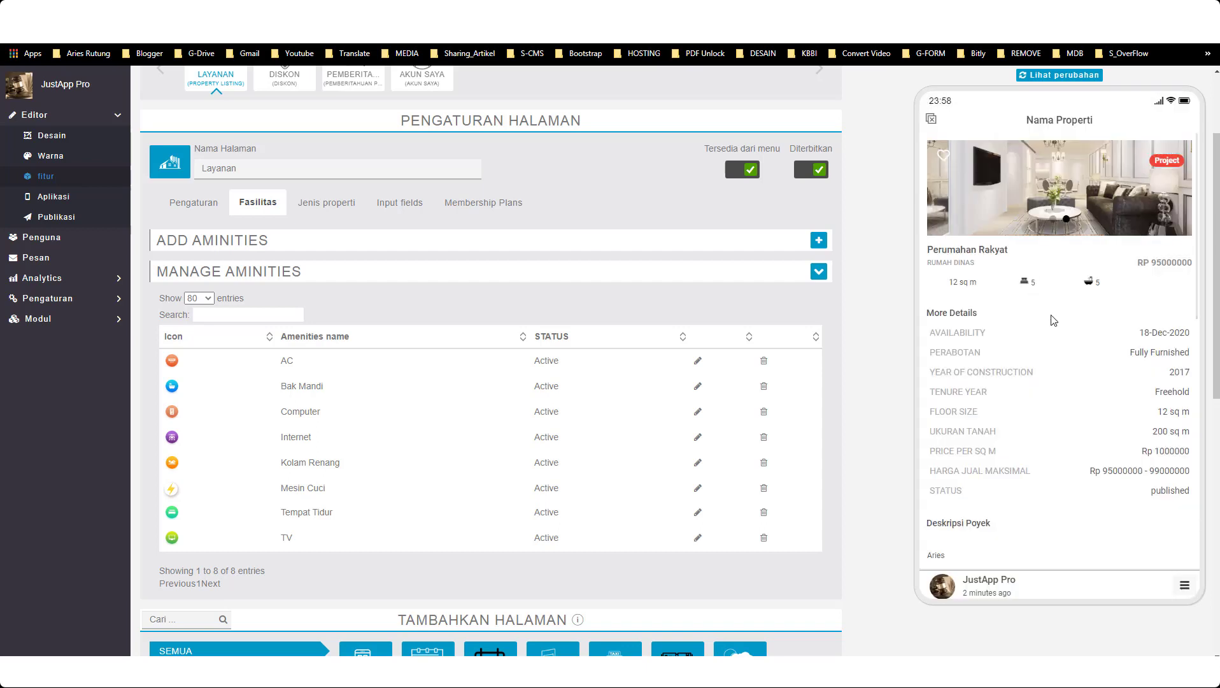
pyautogui.scroll(-5, 1049, 306)
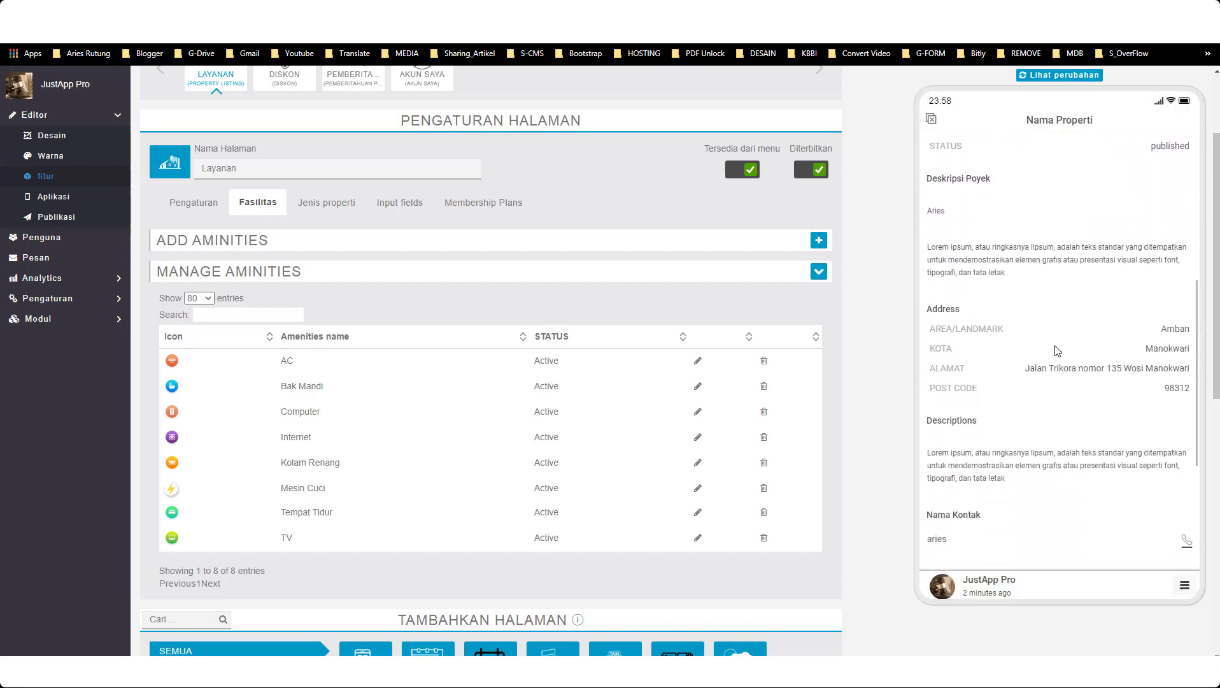
pyautogui.scroll(5, 1055, 362)
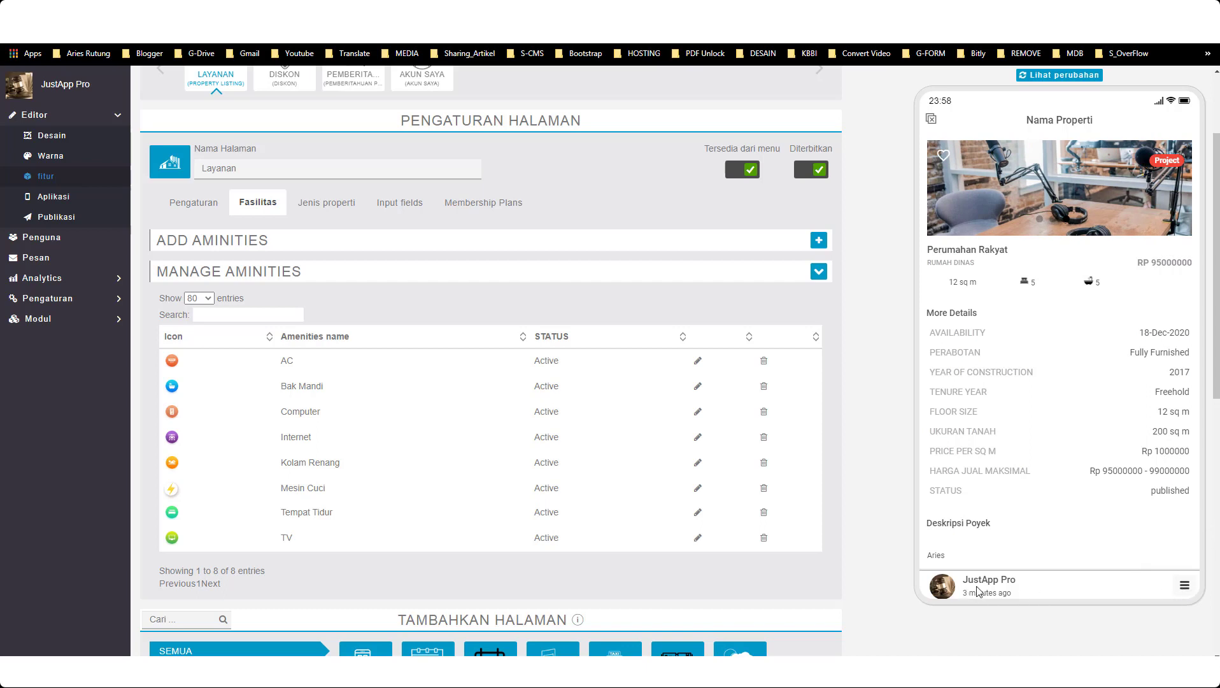
# - Try to message the listing's owner from the Perumahan Rakyat details page and go back to the property list
pyautogui.click(1183, 586)
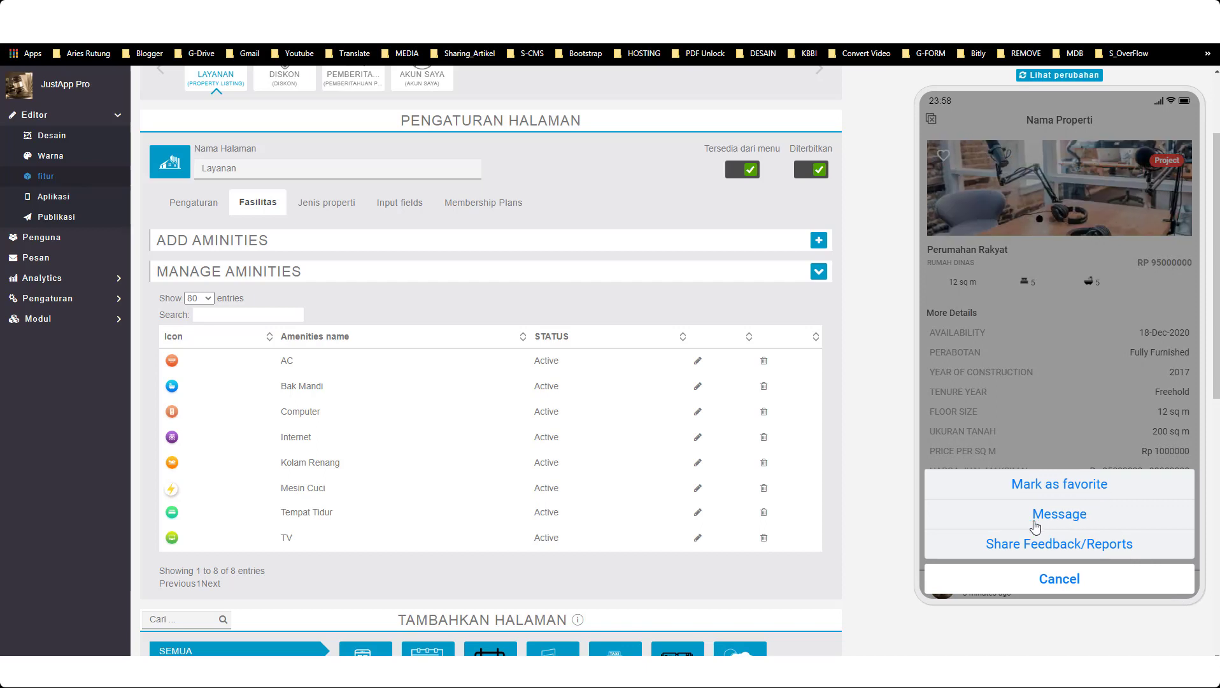
pyautogui.click(1065, 516)
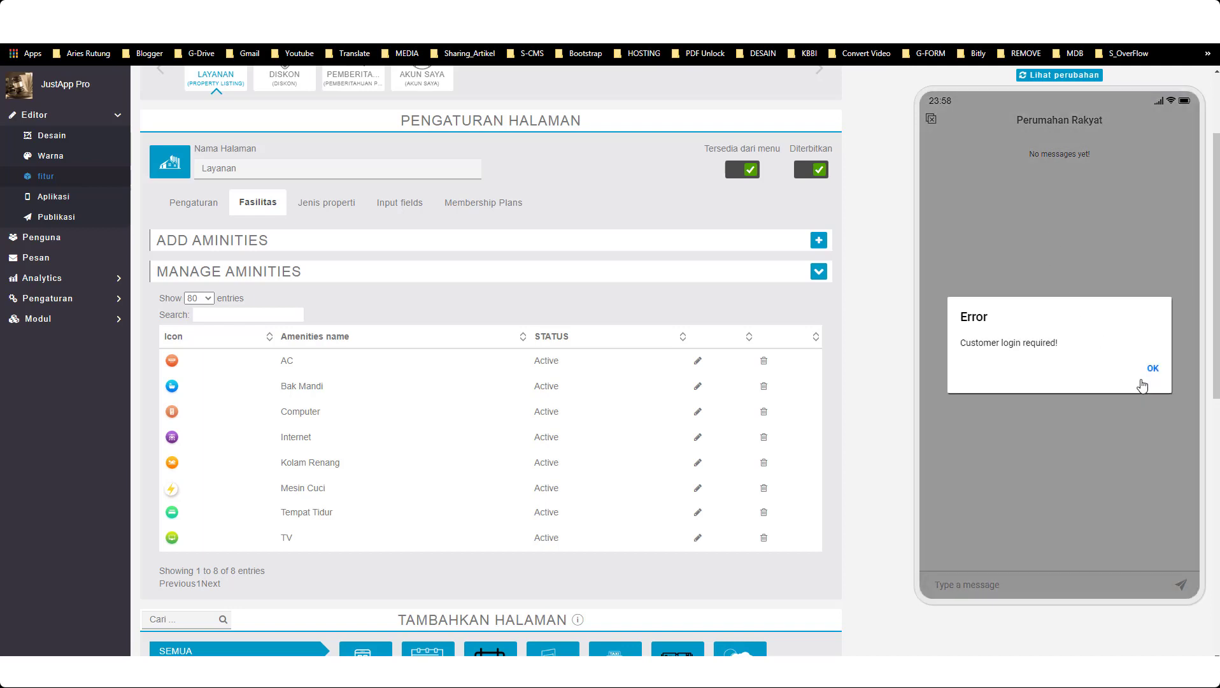
pyautogui.click(1153, 371)
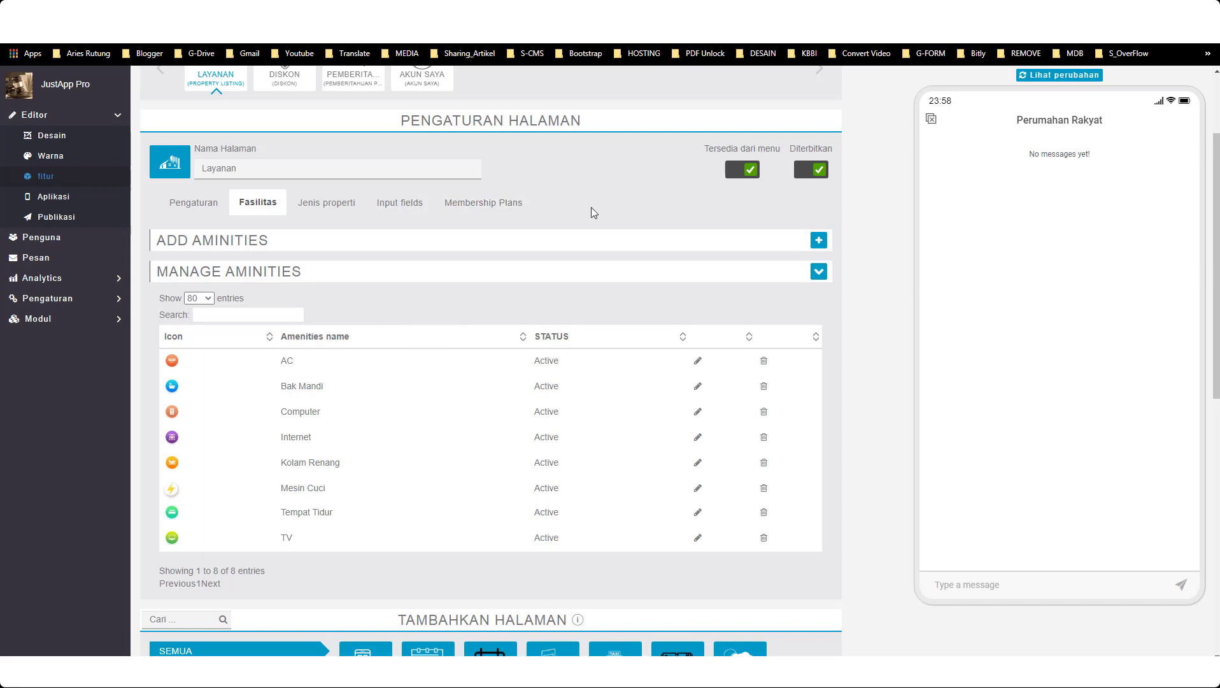
pyautogui.click(931, 121)
pyautogui.click(931, 121)
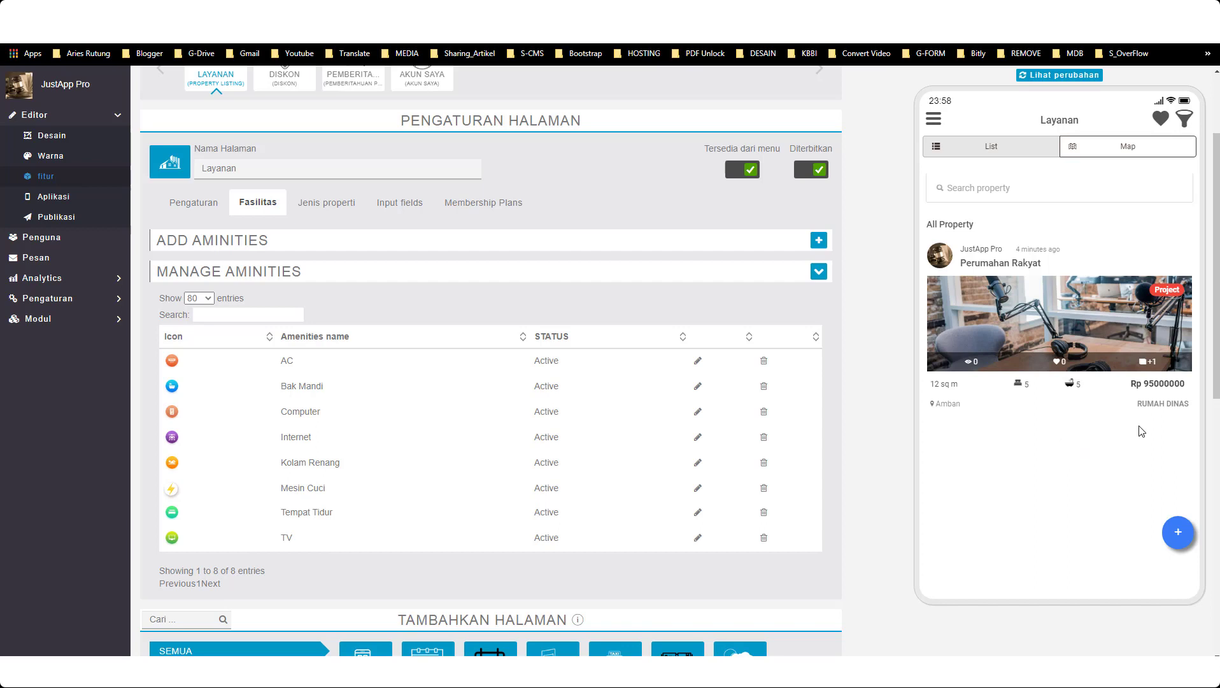
# - Start adding a listing in the preview and register a customer account through its login request
pyautogui.click(1179, 536)
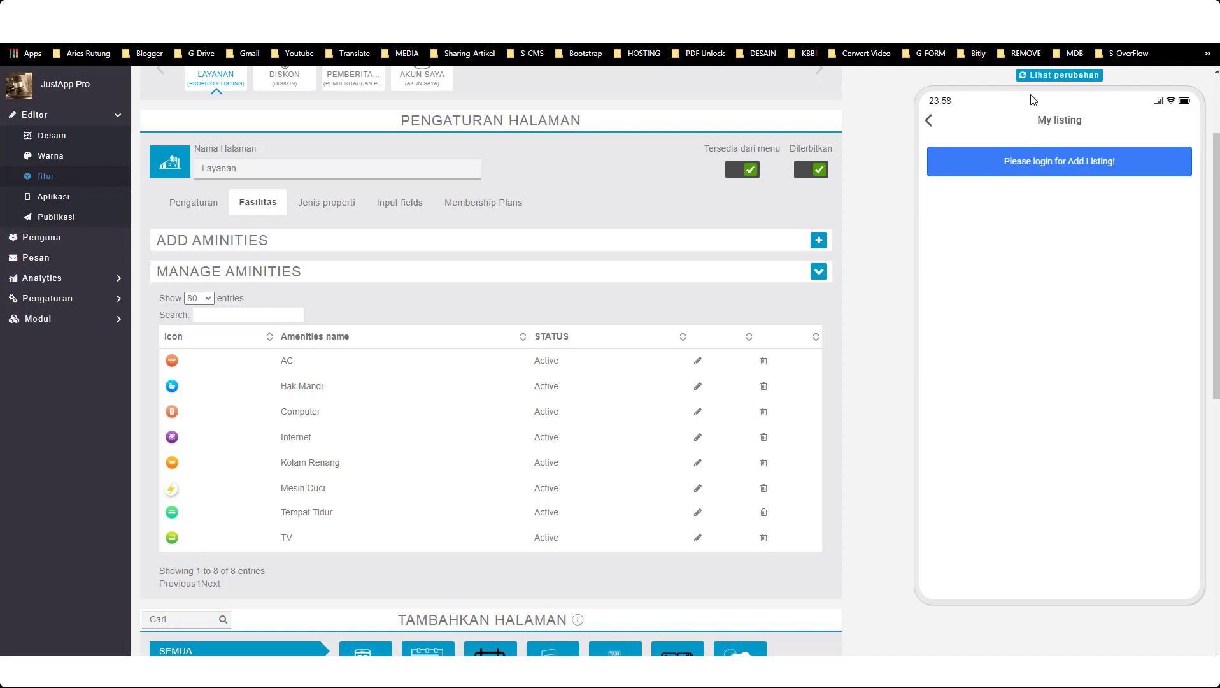
pyautogui.click(1019, 172)
pyautogui.click(1114, 297)
pyautogui.click(1150, 262)
pyautogui.write('J')
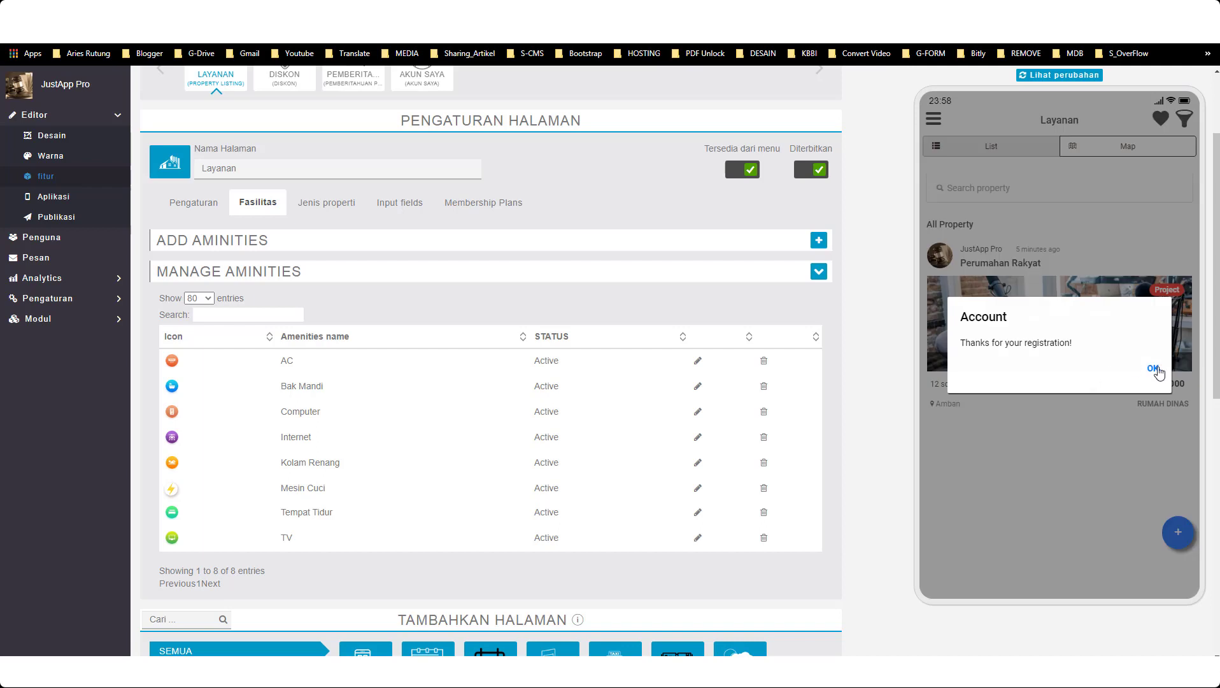
pyautogui.click(1156, 370)
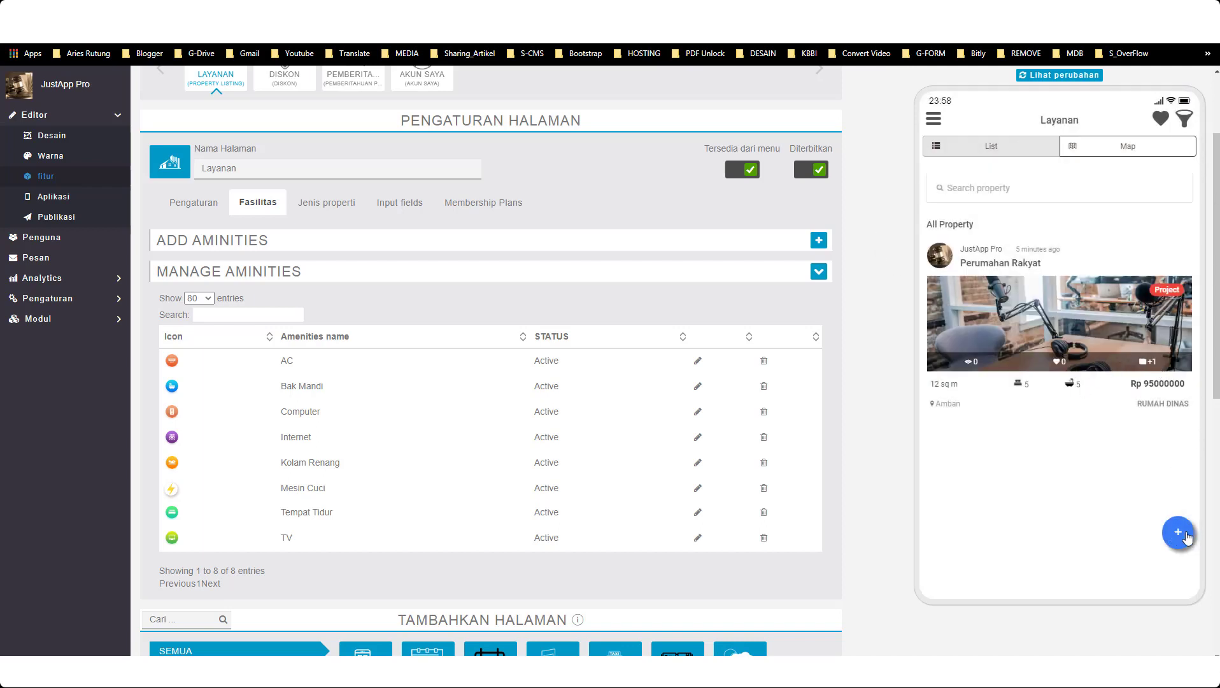
# - Start a new listing in the preview with the title Bangunan and the property name Rumah Pohon
pyautogui.click(1183, 534)
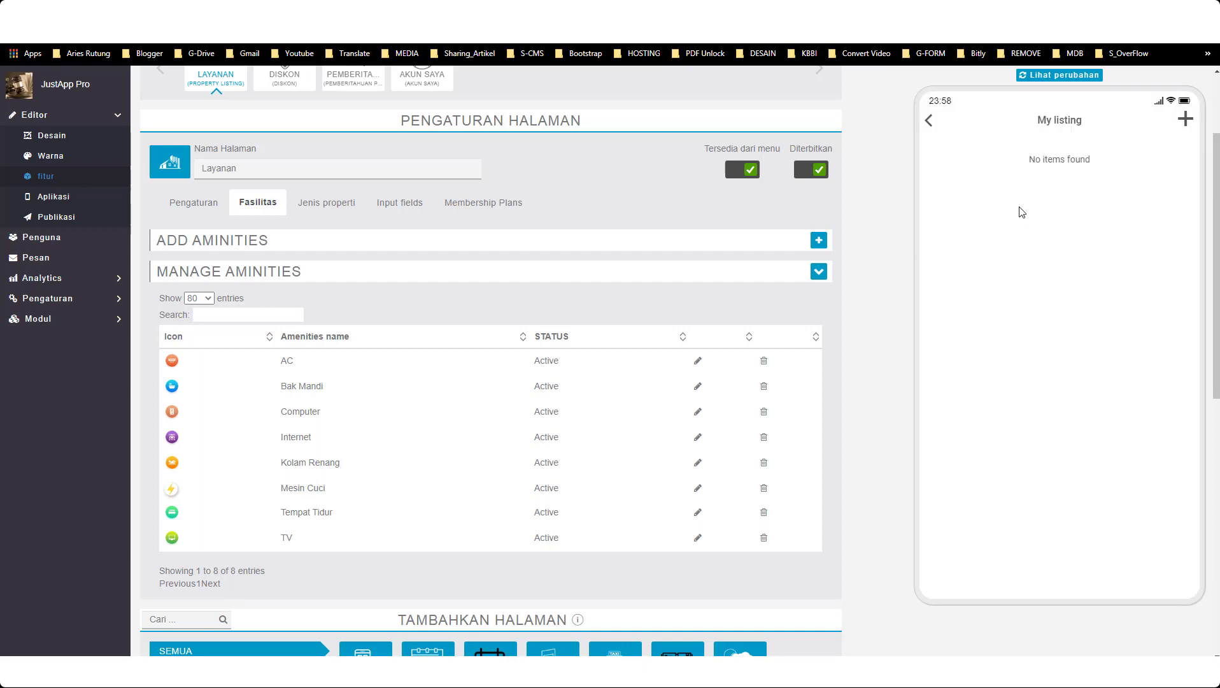
pyautogui.click(1187, 122)
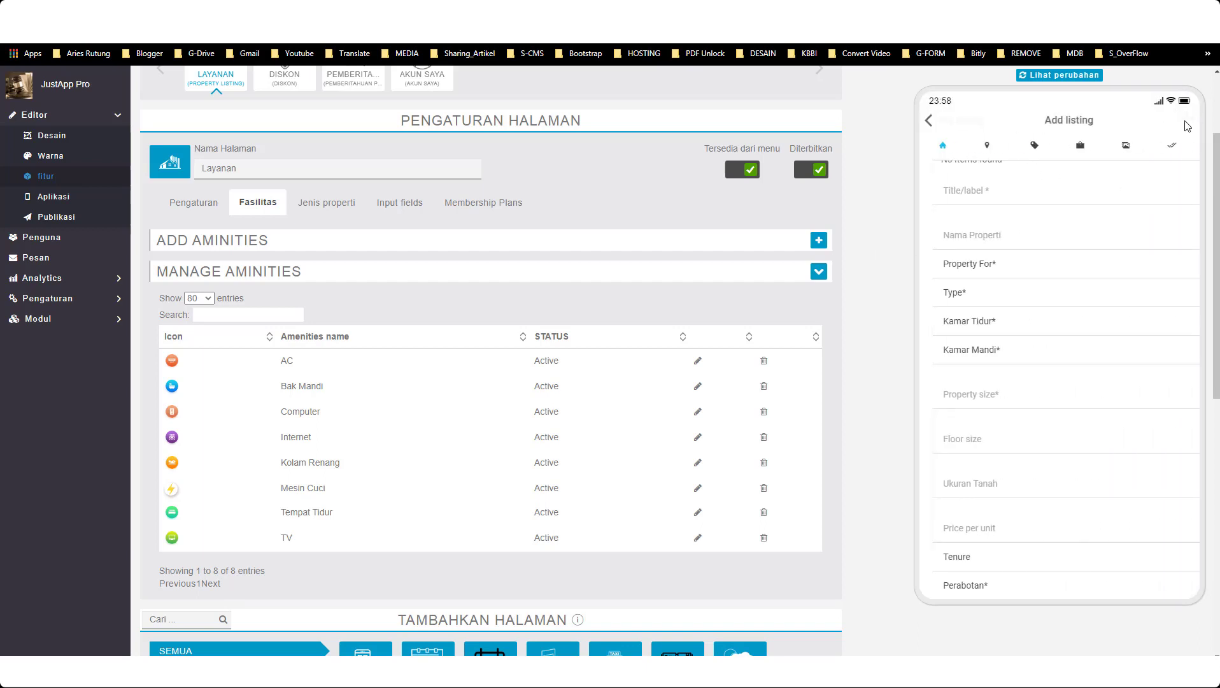
pyautogui.click(988, 198)
pyautogui.click(975, 223)
pyautogui.click(977, 236)
pyautogui.click(980, 262)
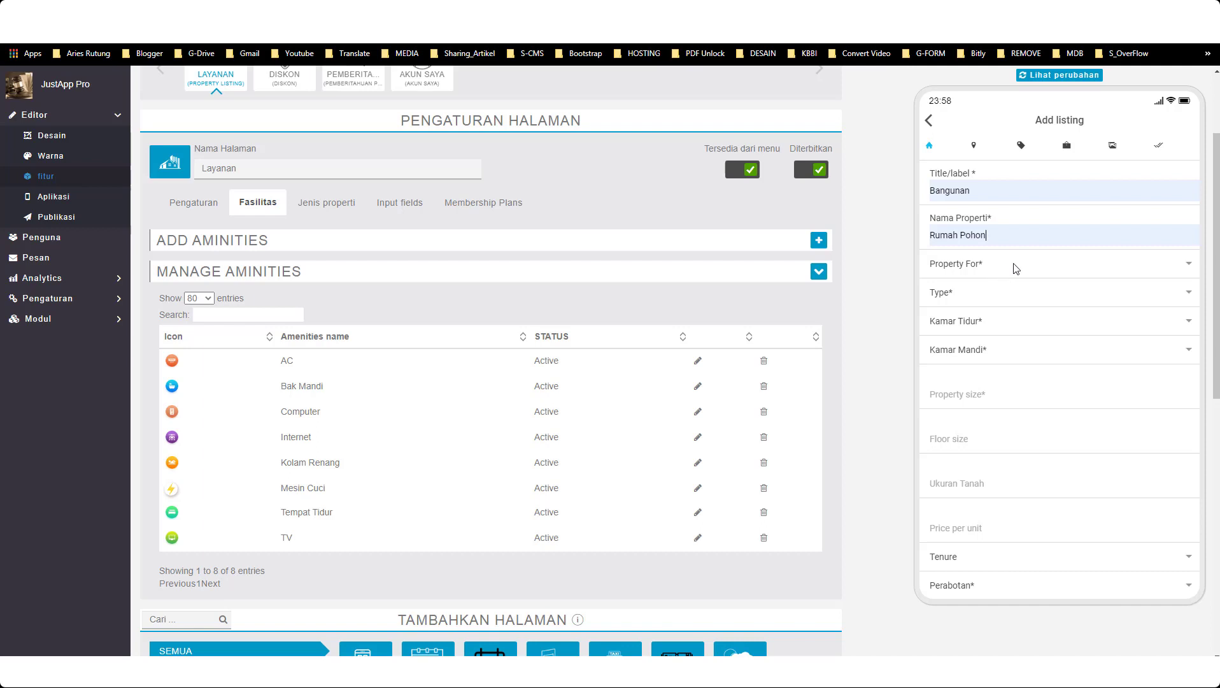
# - Set the property to New Project and type Rumah Pribadi, with 3 bedrooms and 2 bathrooms
pyautogui.click(1162, 274)
pyautogui.click(1167, 327)
pyautogui.click(1185, 294)
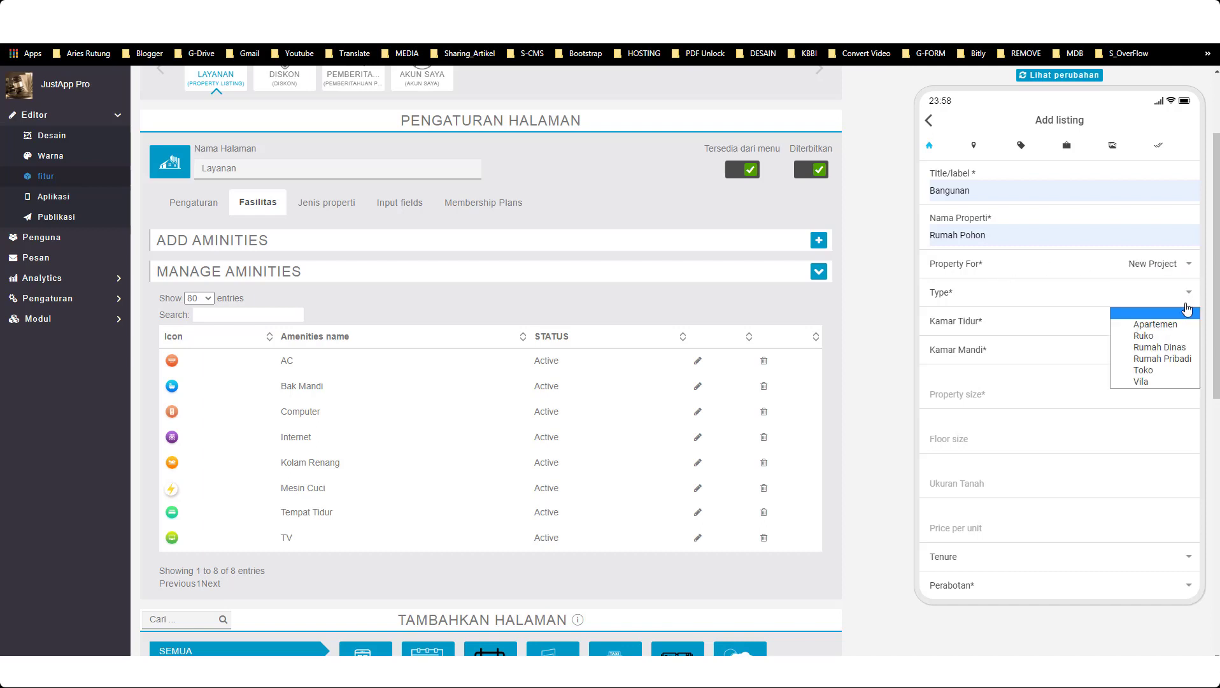
pyautogui.click(1169, 360)
pyautogui.click(1183, 324)
pyautogui.click(1184, 377)
pyautogui.click(1185, 352)
pyautogui.click(1183, 393)
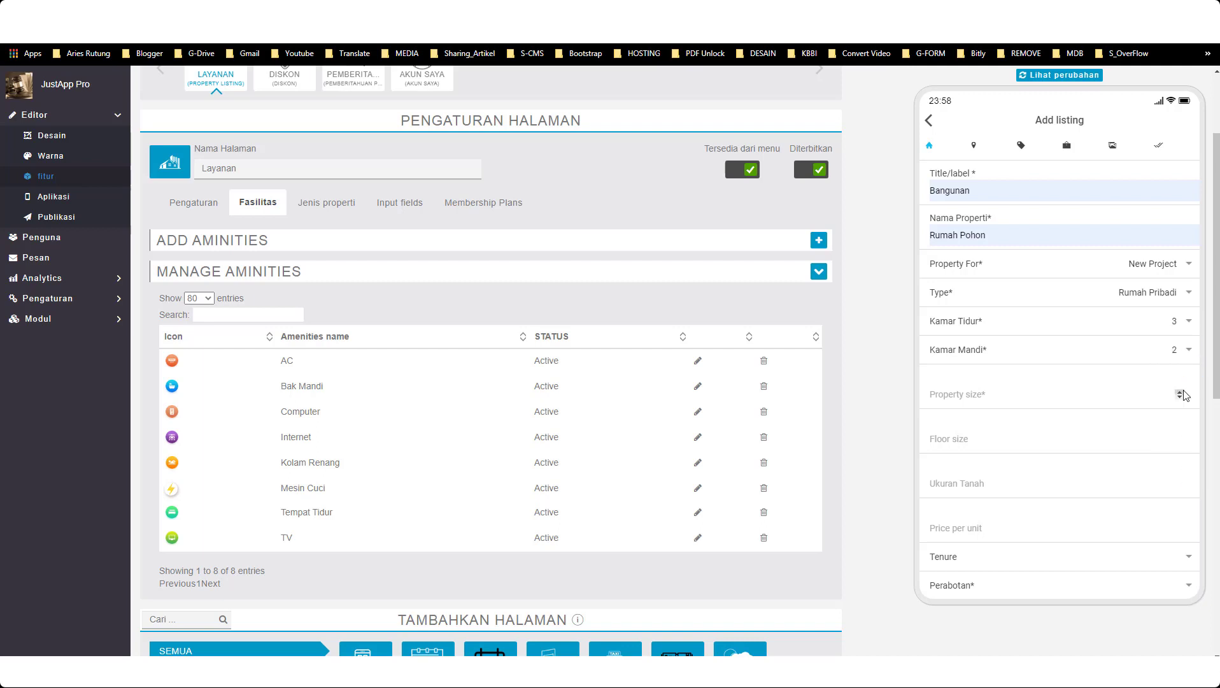
# - Set the property size to 4 sq m and the furnishing to Fully Furnished
pyautogui.click(1184, 399)
pyautogui.write('4')
pyautogui.moveTo(1038, 479); pyautogui.dragTo(1035, 346)
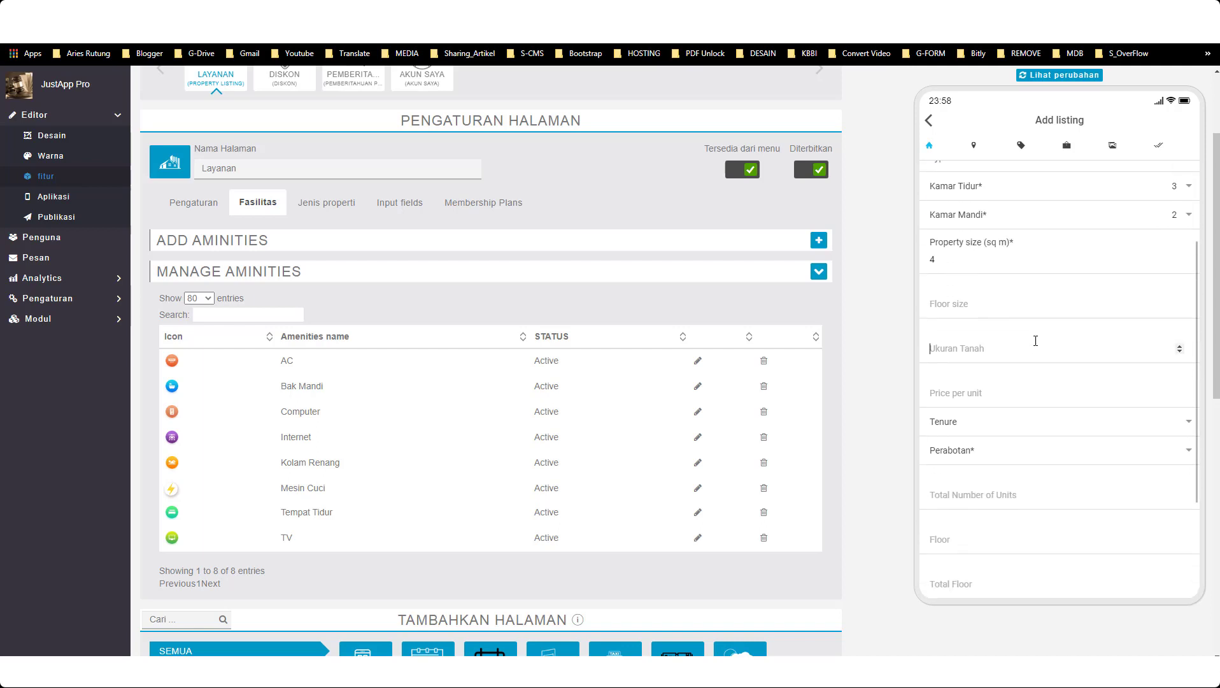
pyautogui.click(1190, 428)
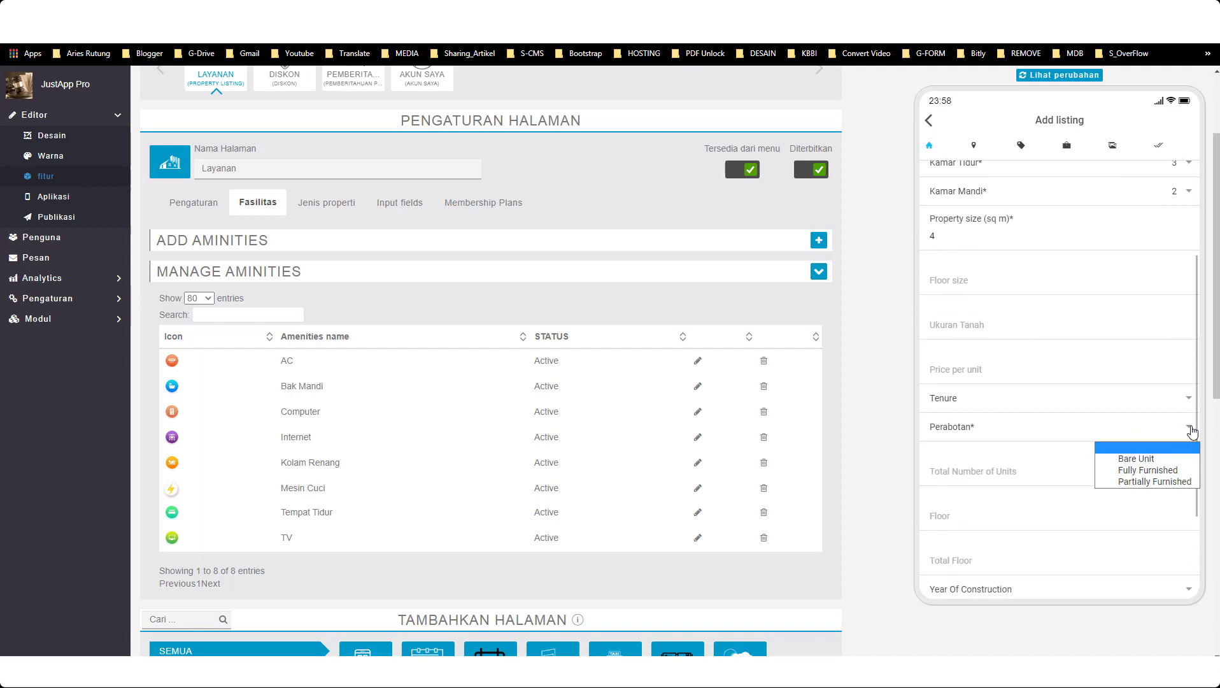
pyautogui.click(1144, 474)
# - Set the year of construction to 2019, fill in the Lorem ipsum description and continue to the location page
pyautogui.scroll(-3, 1032, 433)
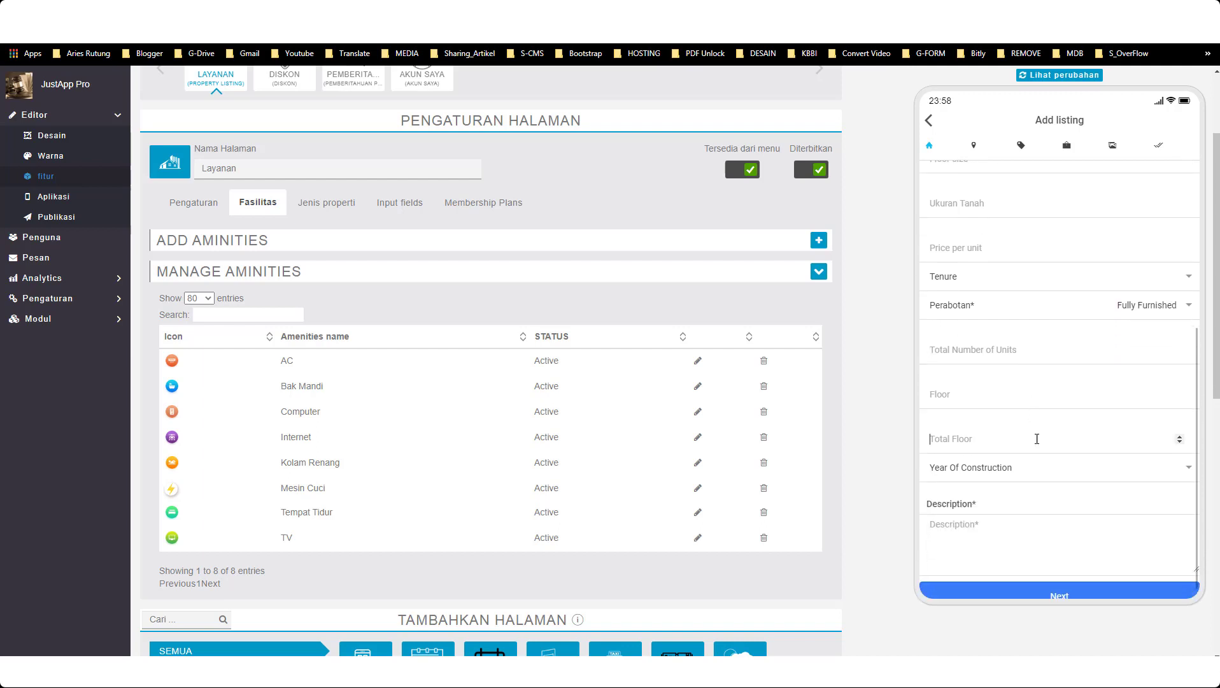
pyautogui.click(1183, 468)
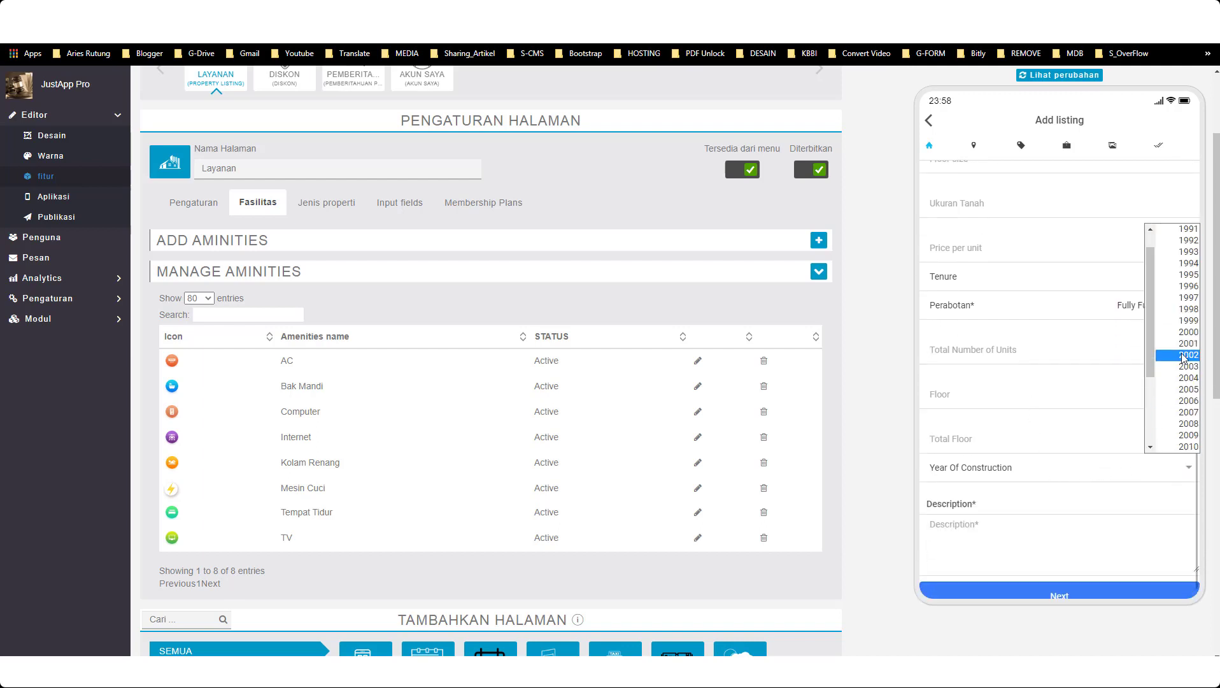
pyautogui.scroll(-3, 1181, 439)
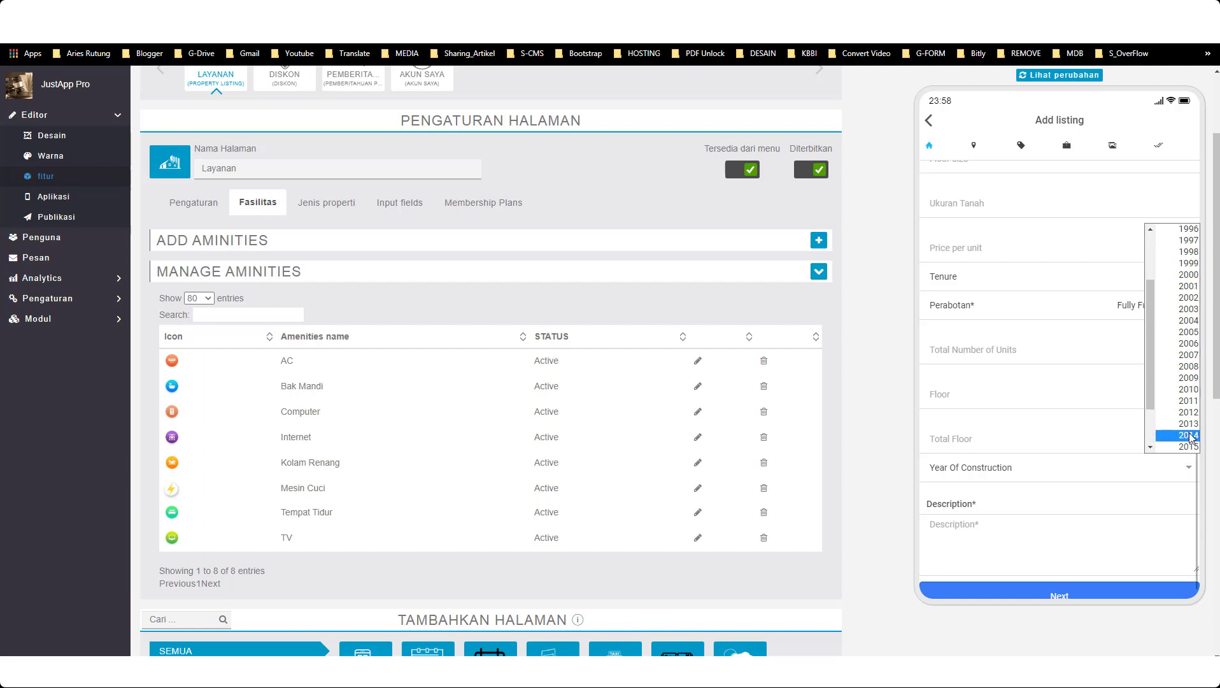
pyautogui.click(1184, 435)
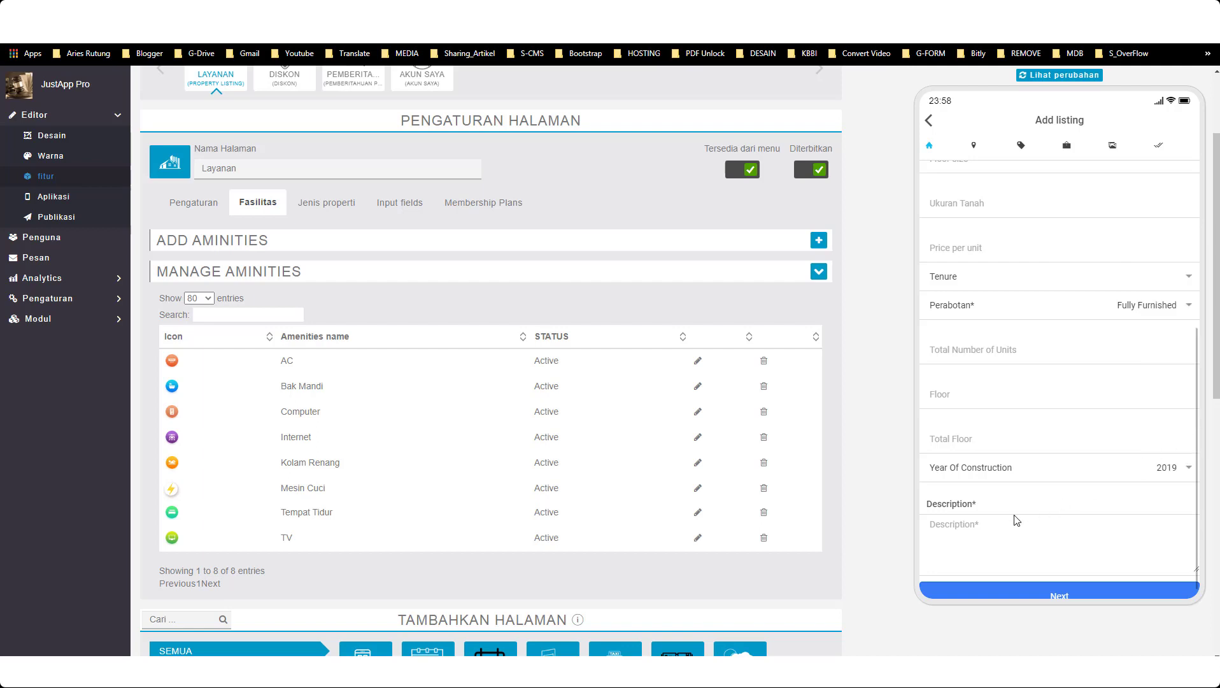
pyautogui.click(979, 528)
pyautogui.write('Lorem ipsum, atau ringkasnya lipsum, adalah teks standar yang ditempatkan untuk mendemostrasikan elemen grafis atau presentasi visual seperti font, tipografi, dan tata letak')
pyautogui.moveTo(1058, 544); pyautogui.dragTo(1065, 524)
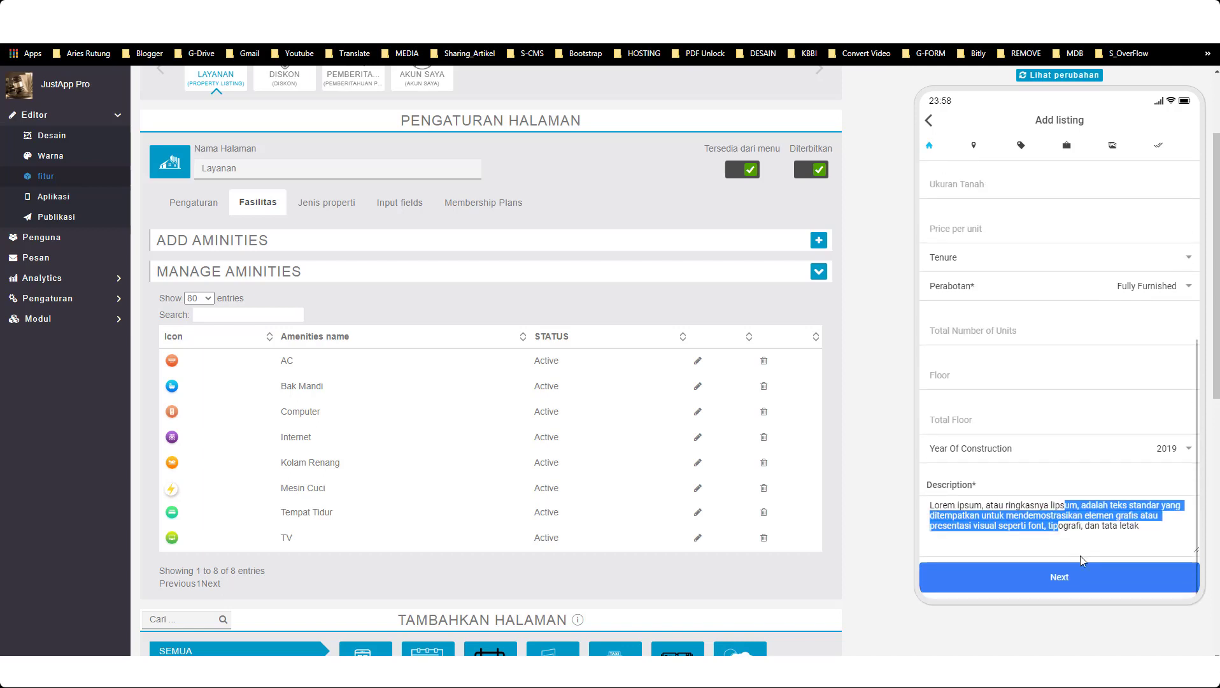
pyautogui.click(1081, 578)
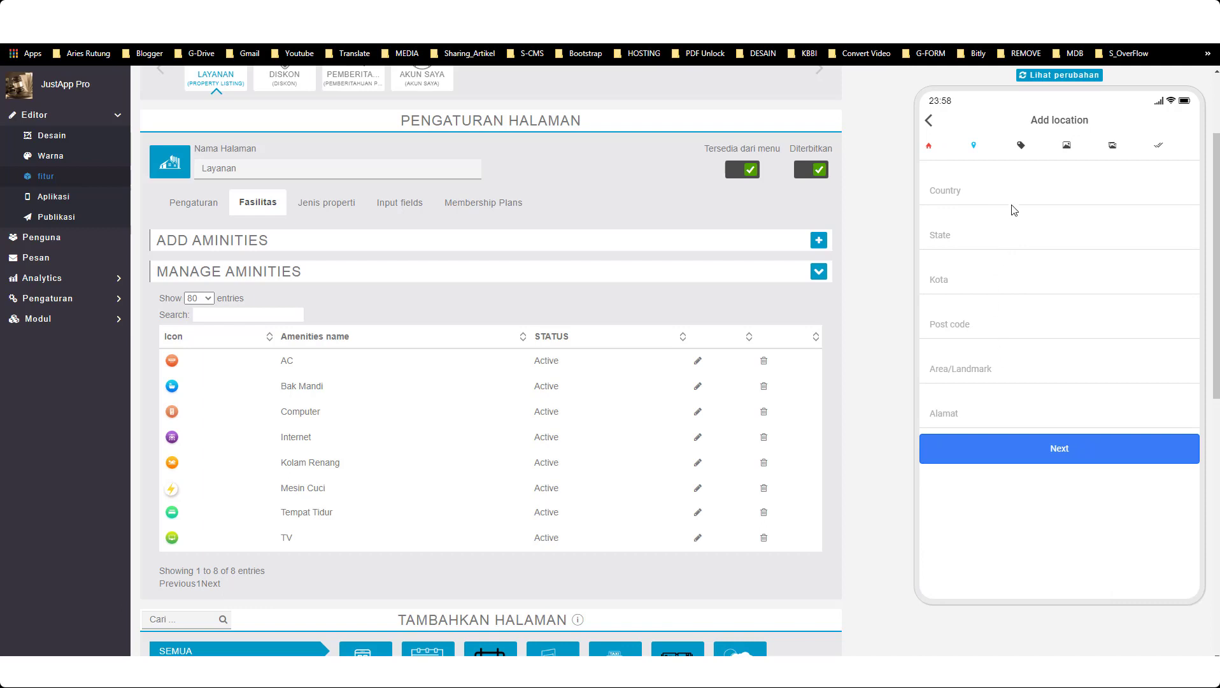
# - Fill in the location with Indonesia, Papua Barat and Manokwari plus the post code, area and street address, and continue to pricing
pyautogui.click(1013, 192)
pyautogui.click(1013, 235)
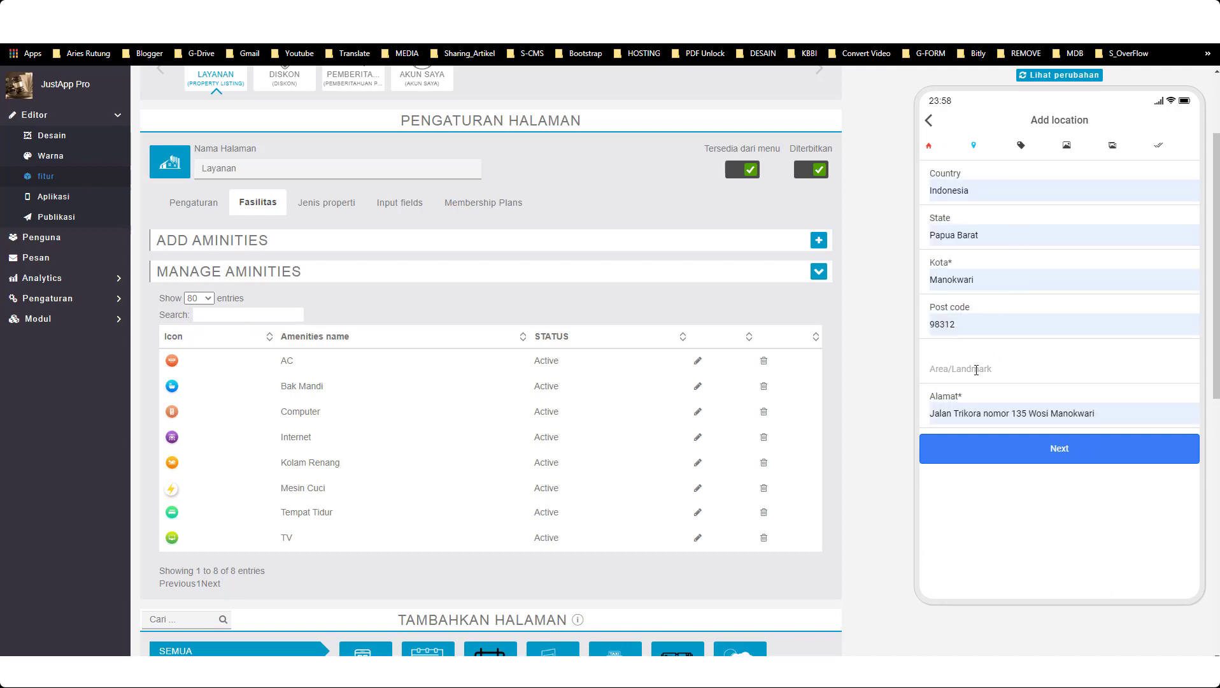
pyautogui.write('mana')
pyautogui.press('BackSpace')
pyautogui.press('BackSpace')
pyautogui.click(64, 303)
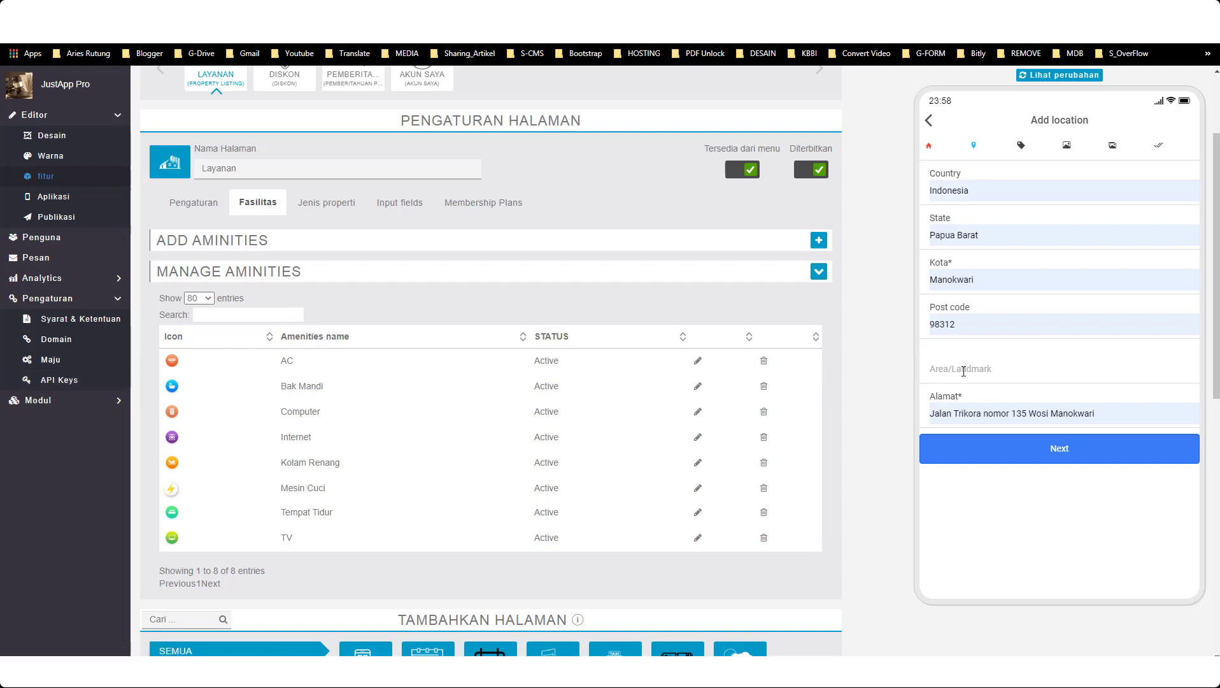
pyautogui.write('man')
pyautogui.click(1056, 447)
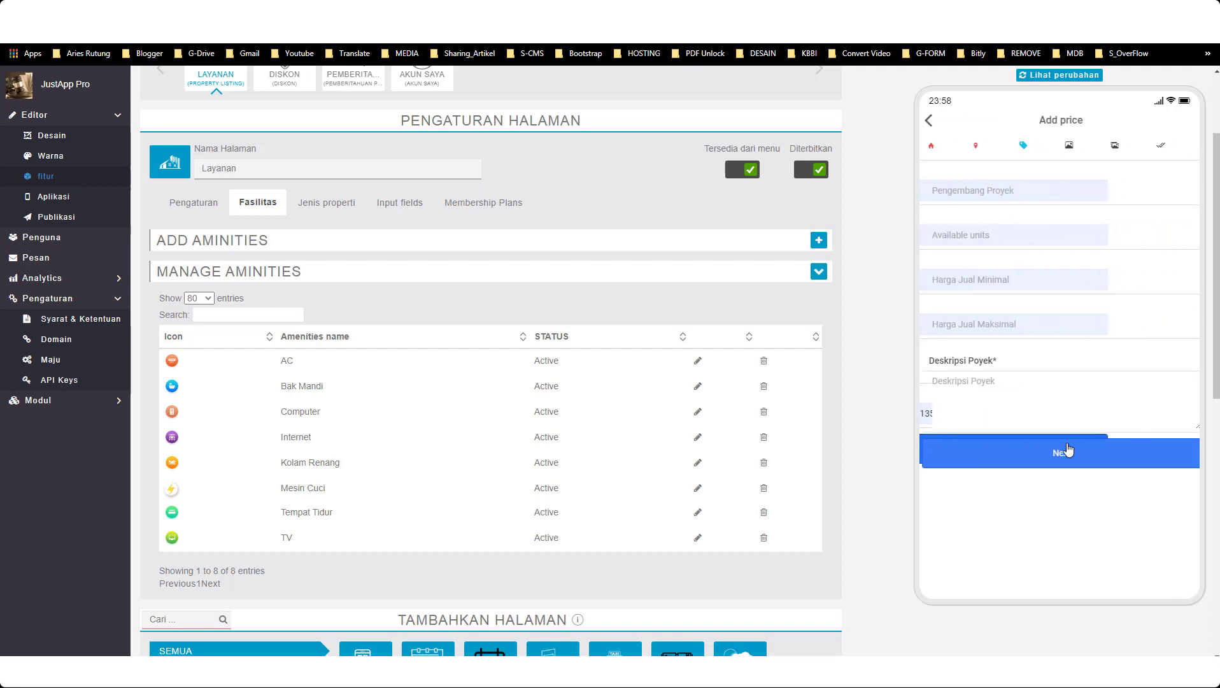
# - Enter the project developer's name, 4 available units, a minimum selling price of 25000000 and a maximum of 50000000
pyautogui.click(1039, 196)
pyautogui.click(1019, 212)
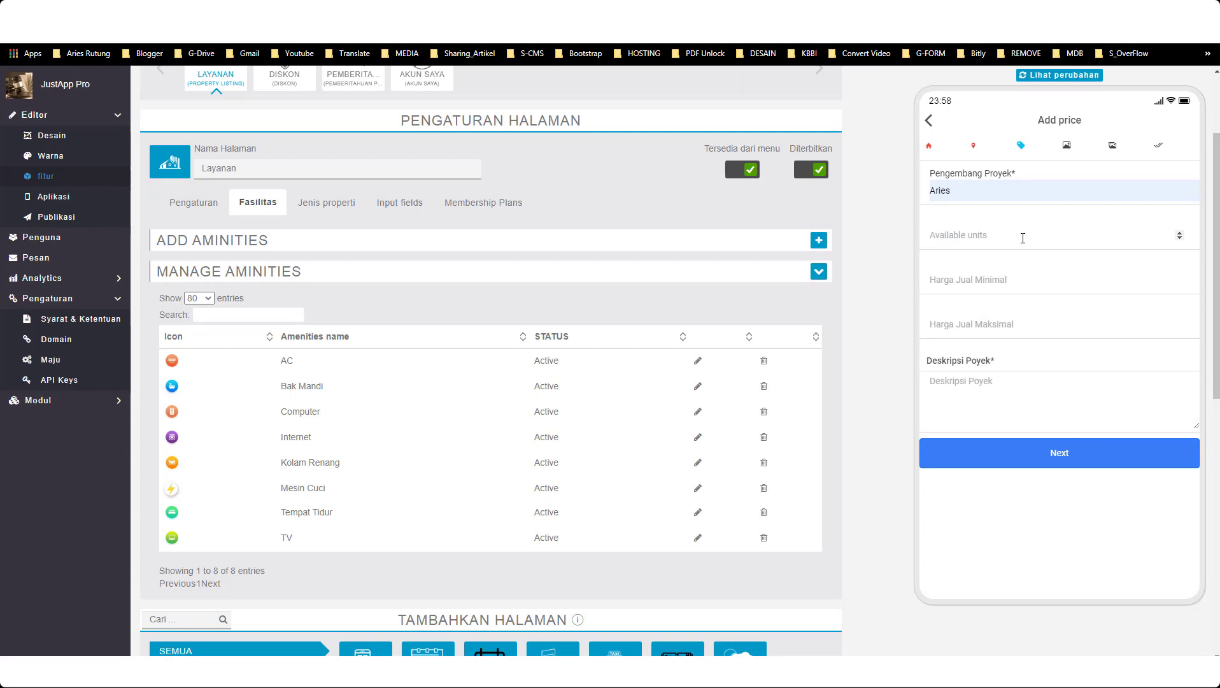
pyautogui.write('4')
pyautogui.click(1035, 284)
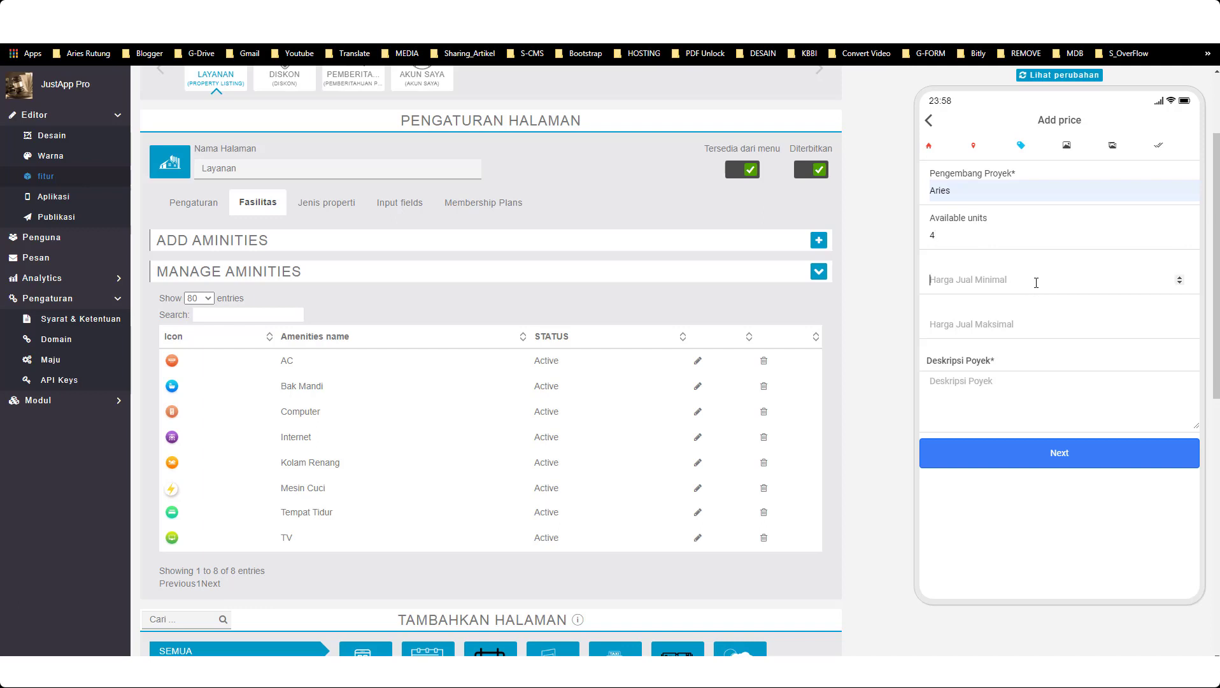
pyautogui.write('25000000')
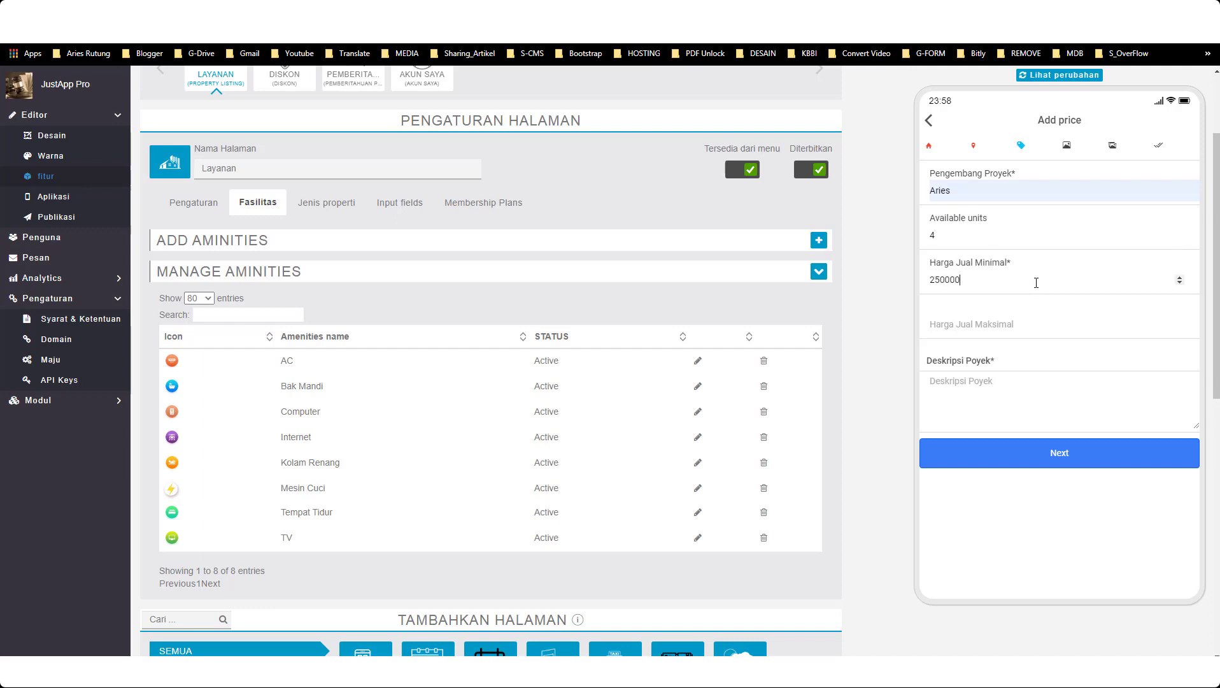
pyautogui.click(1030, 319)
pyautogui.write('50000000')
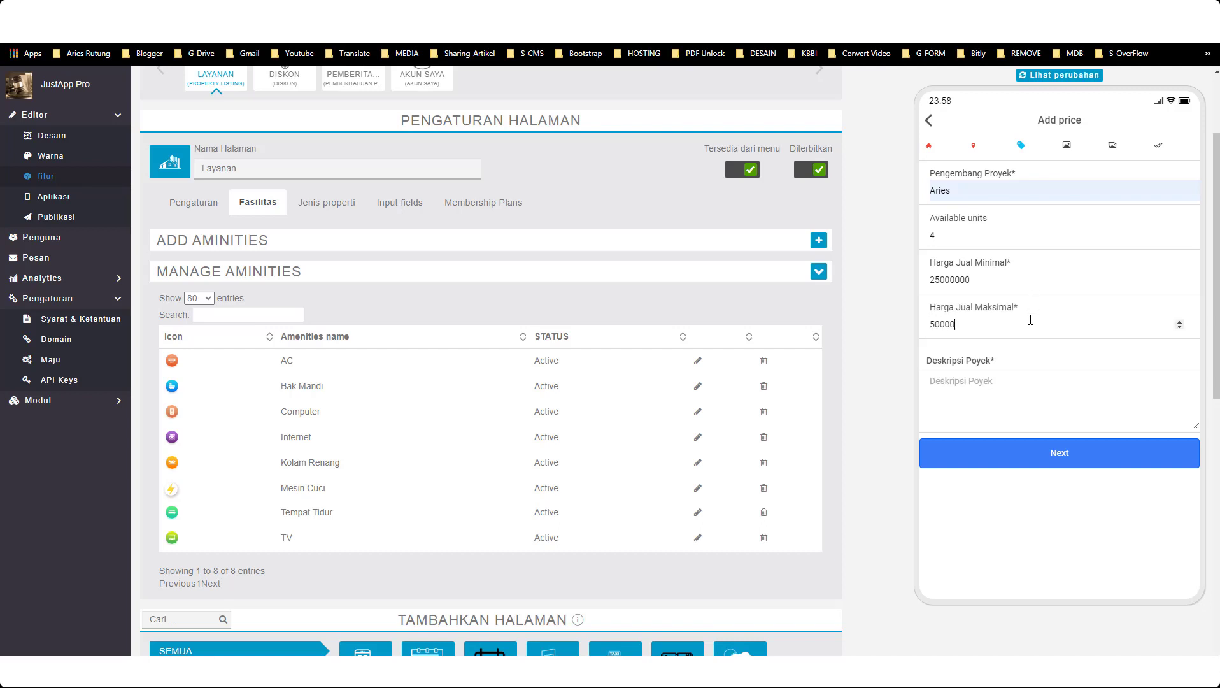
# - Fill in the Lorem ipsum project description and continue to the amenities page
pyautogui.click(1002, 386)
pyautogui.write('Lorem ipsum, atau ringkasnya lipsum, adalah teks standar yang ditempatkan untuk mendemostrasikan elemen grafis atau presentasi visual seperti font, tipografi, dan tata letak')
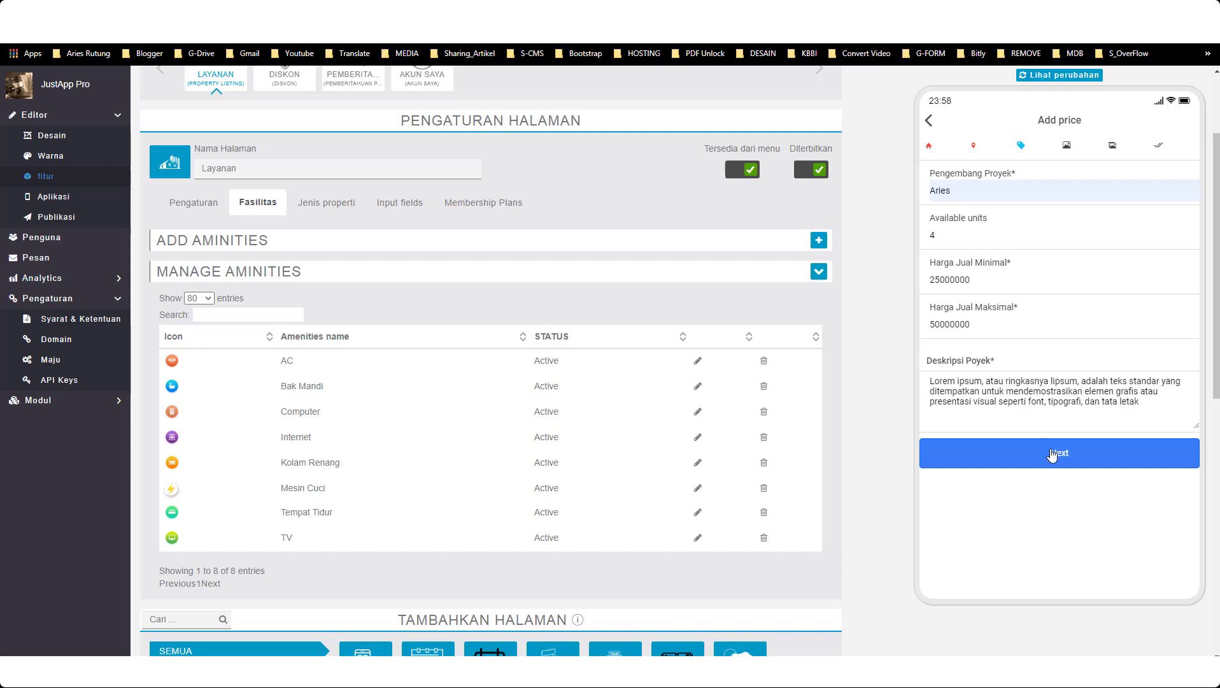
pyautogui.click(1066, 453)
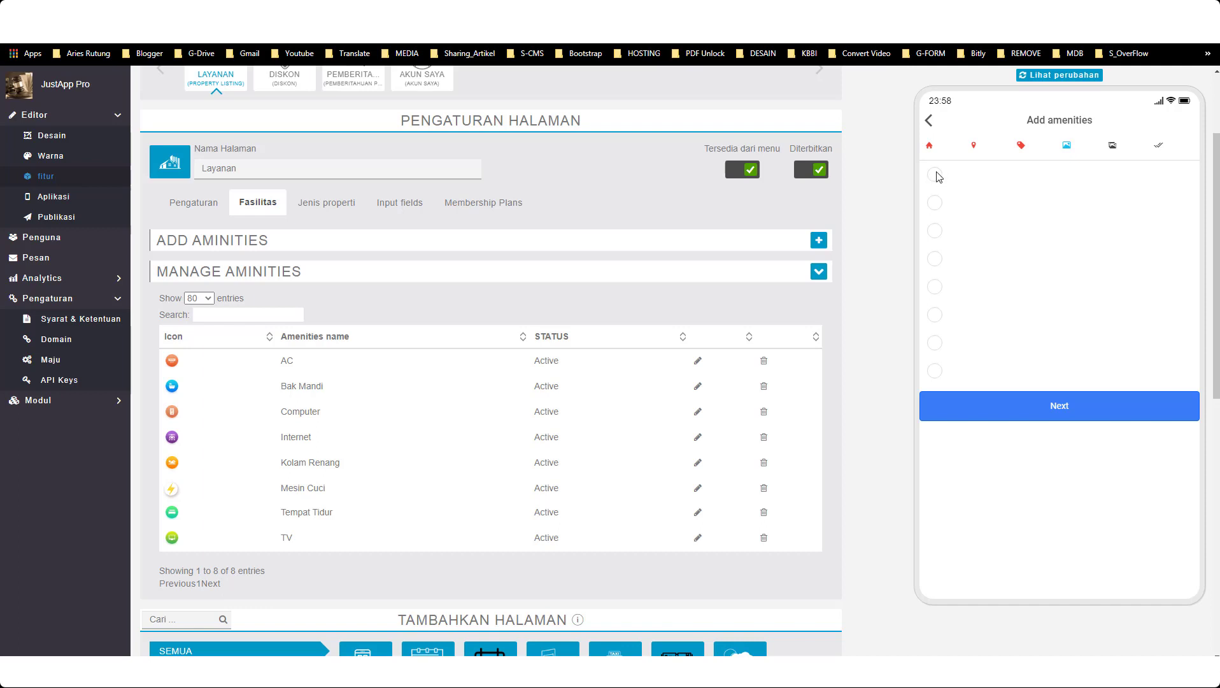
# - Select the third, sixth and seventh amenities for the listing and continue to the images page
pyautogui.click(935, 231)
pyautogui.click(936, 315)
pyautogui.click(935, 345)
pyautogui.click(1067, 408)
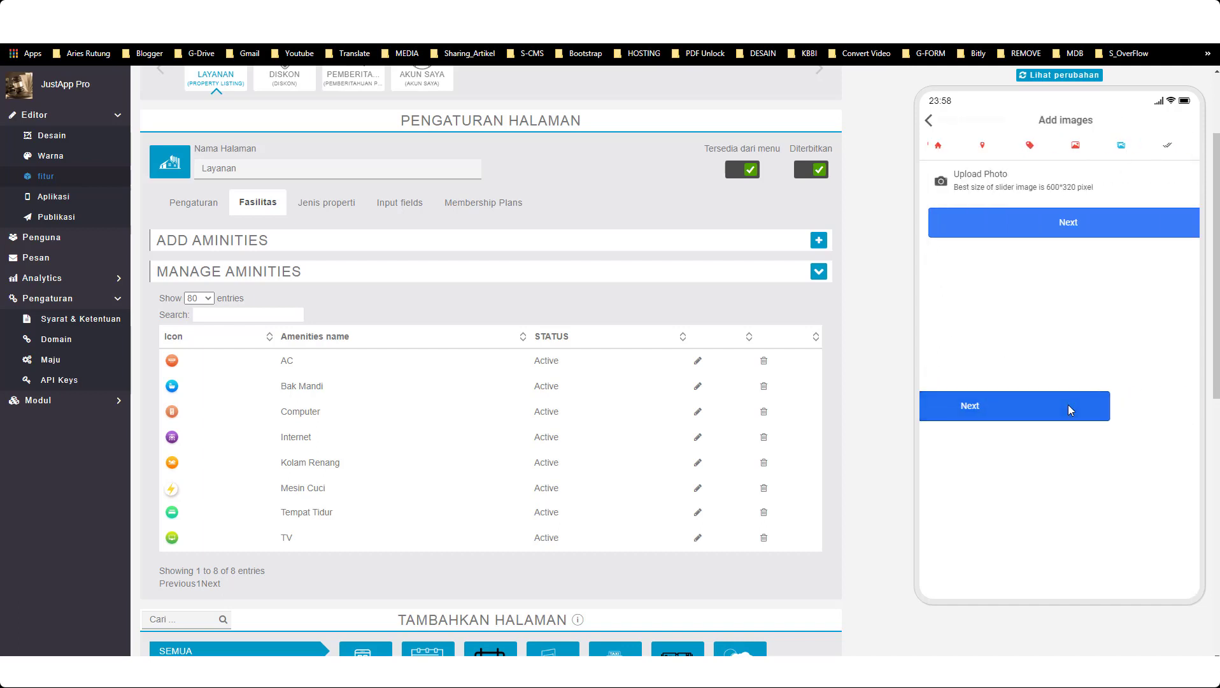
# - Add the glass office tower photo as the listing image and continue to the contact info page
pyautogui.click(1025, 189)
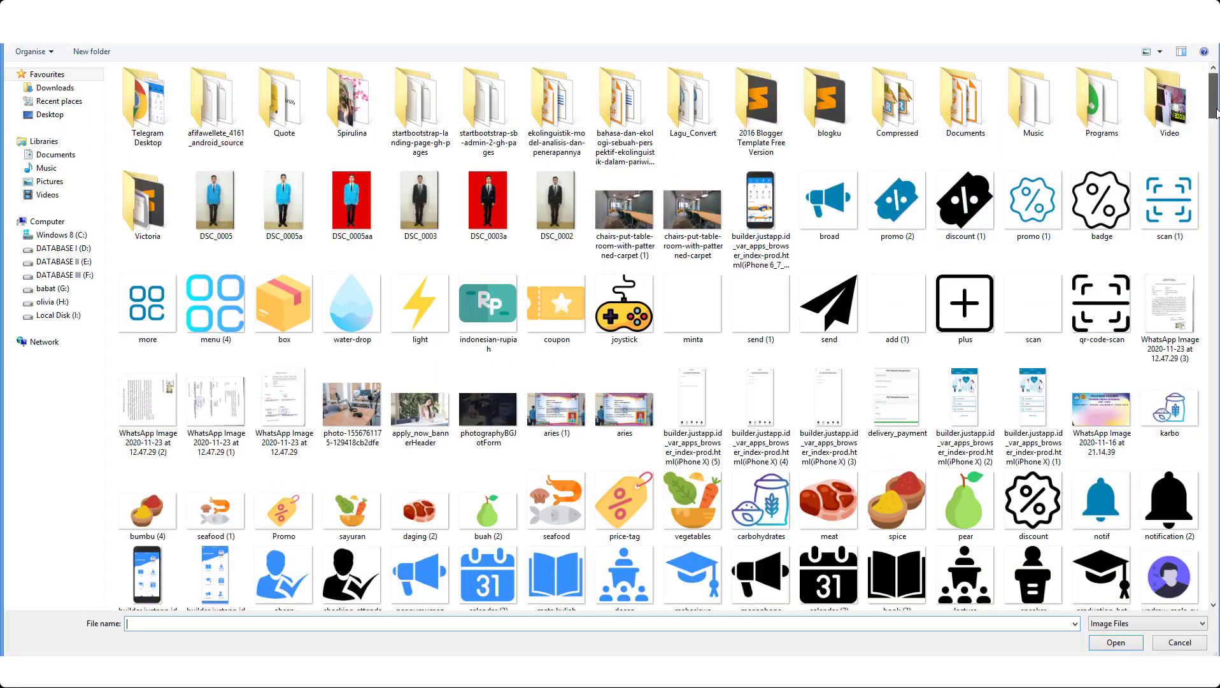
pyautogui.moveTo(1213, 96); pyautogui.dragTo(1213, 210)
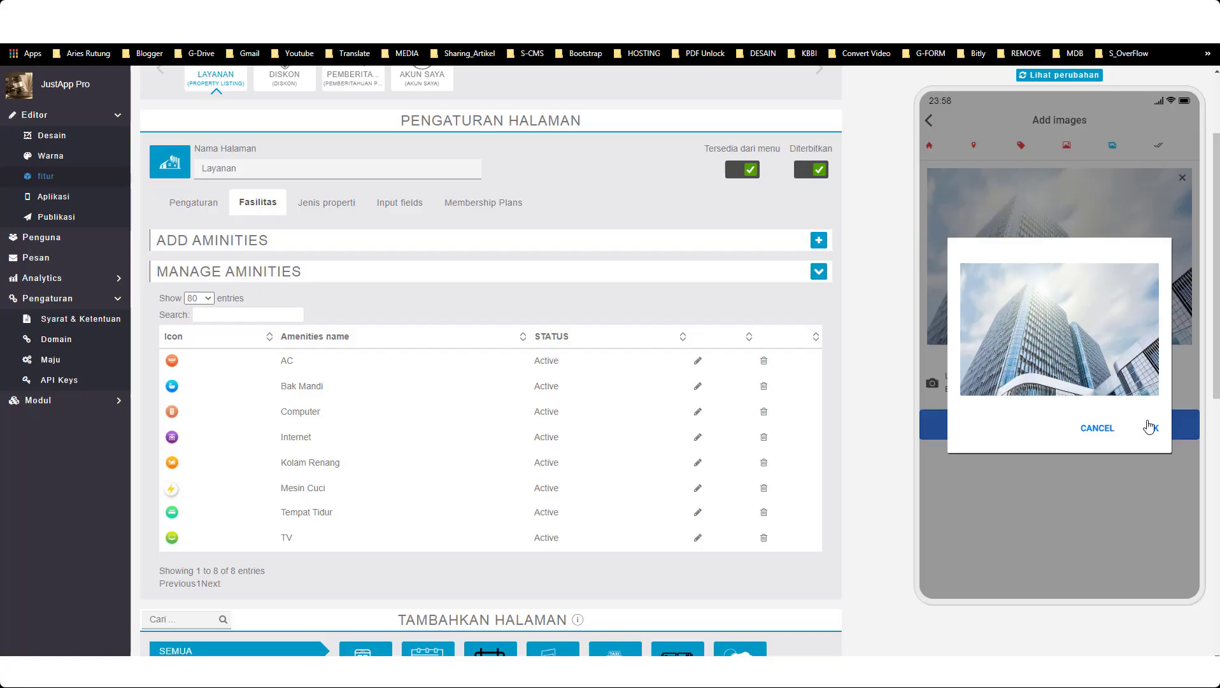
pyautogui.click(1151, 426)
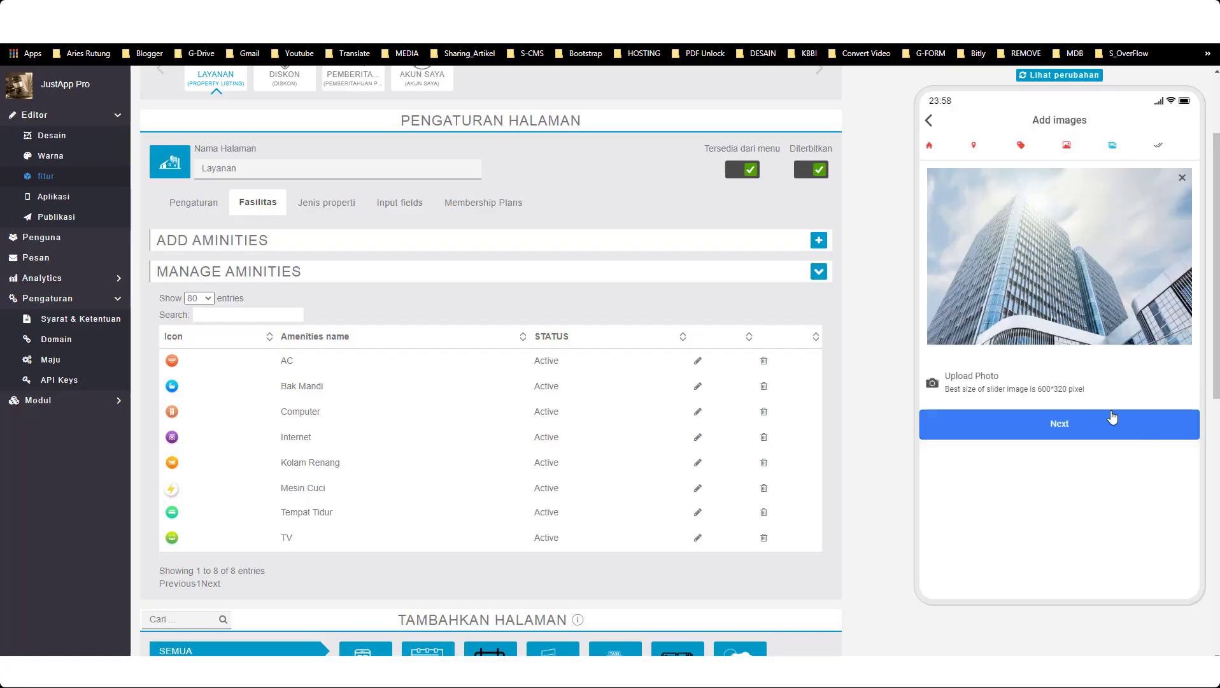
pyautogui.click(1073, 430)
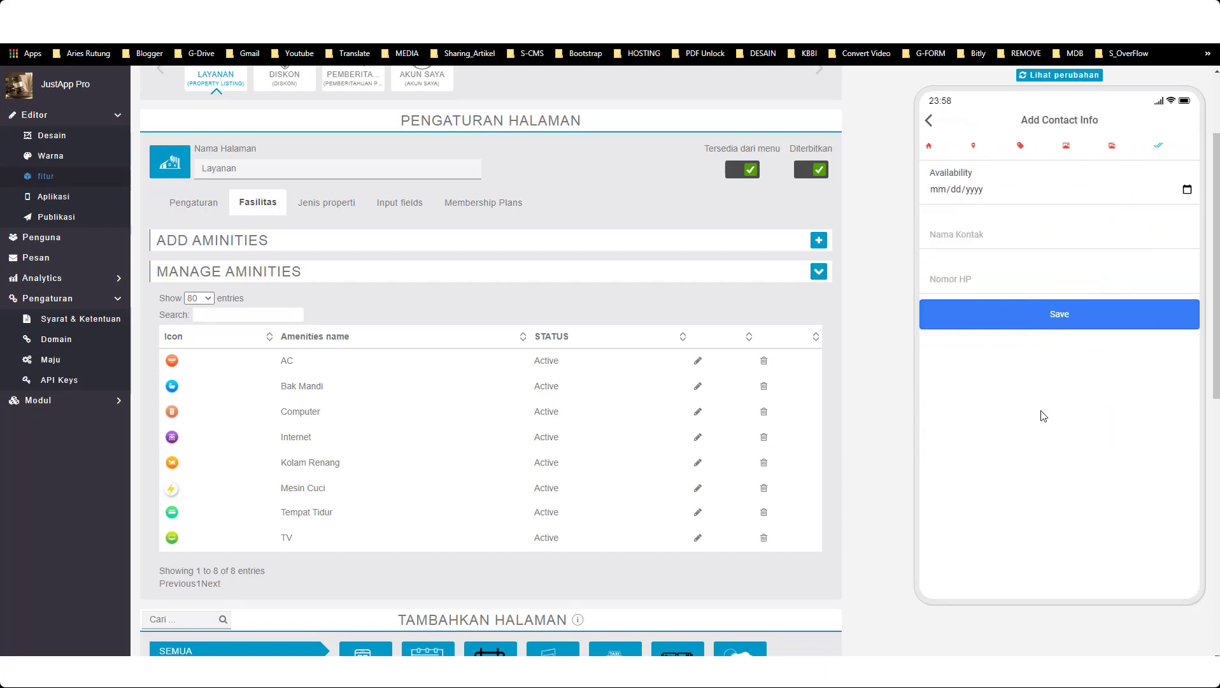
# - Set availability to 12/24/2020, fill in the contact's name and phone number, and save the property listing
pyautogui.click(1133, 187)
pyautogui.click(1187, 189)
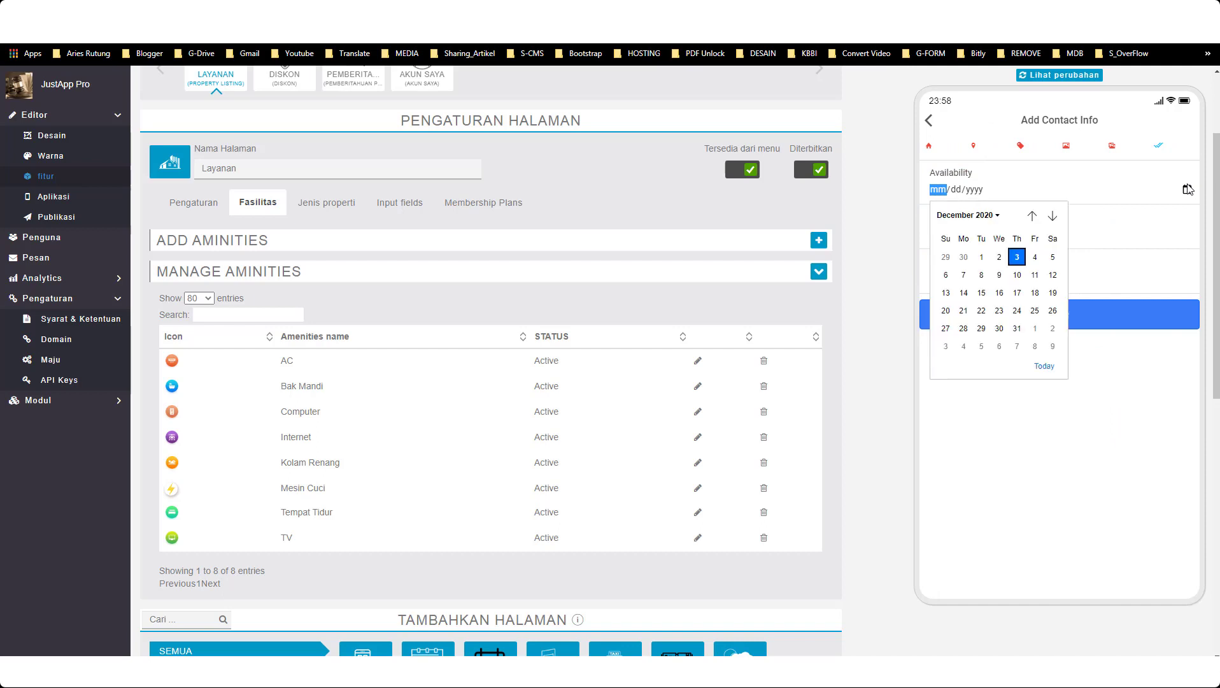
pyautogui.click(1017, 310)
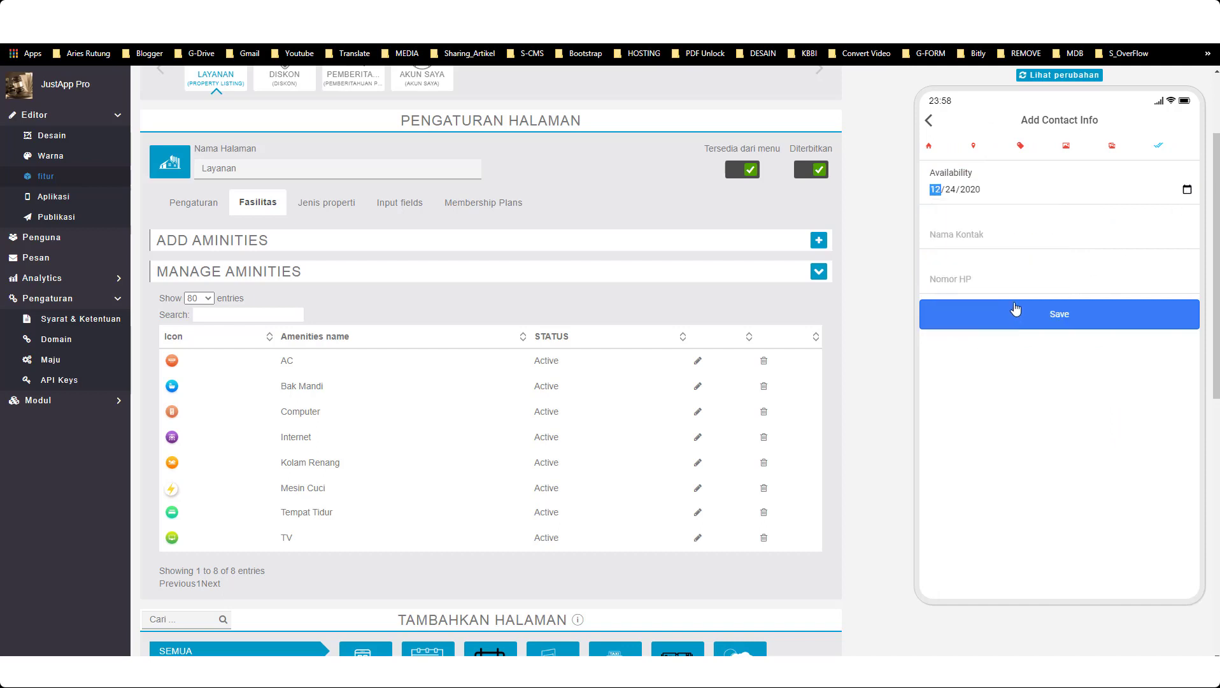
pyautogui.click(1005, 235)
pyautogui.click(994, 262)
pyautogui.click(983, 280)
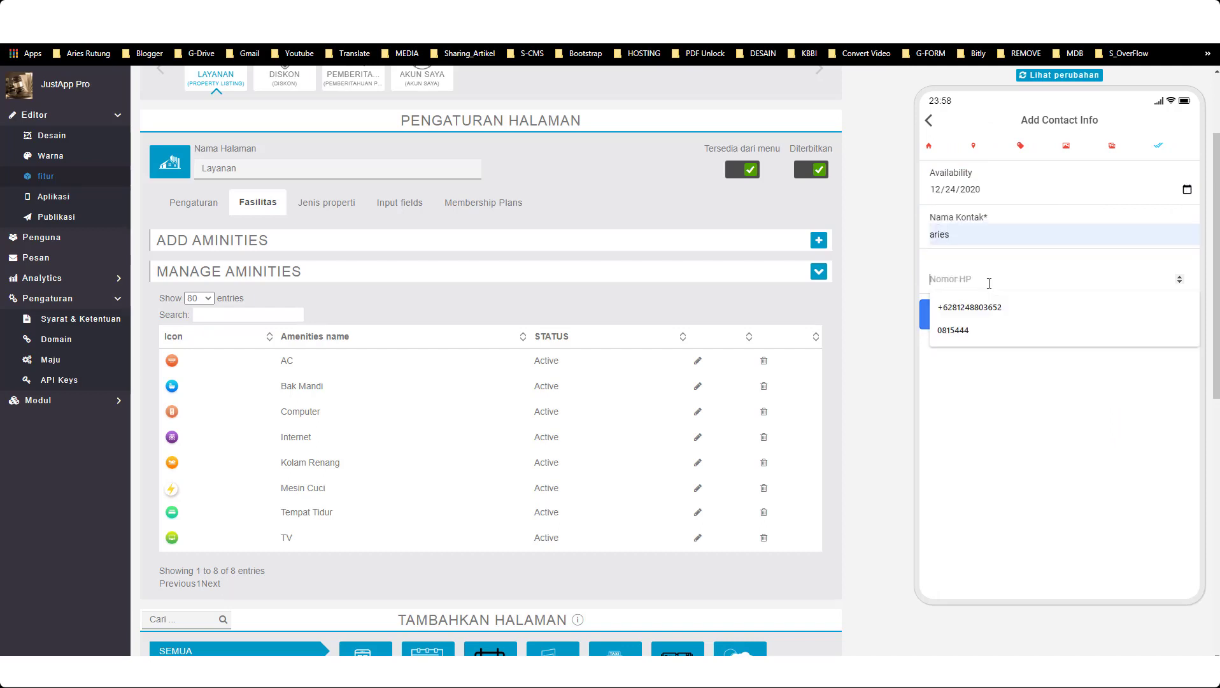
pyautogui.click(977, 330)
pyautogui.click(1085, 320)
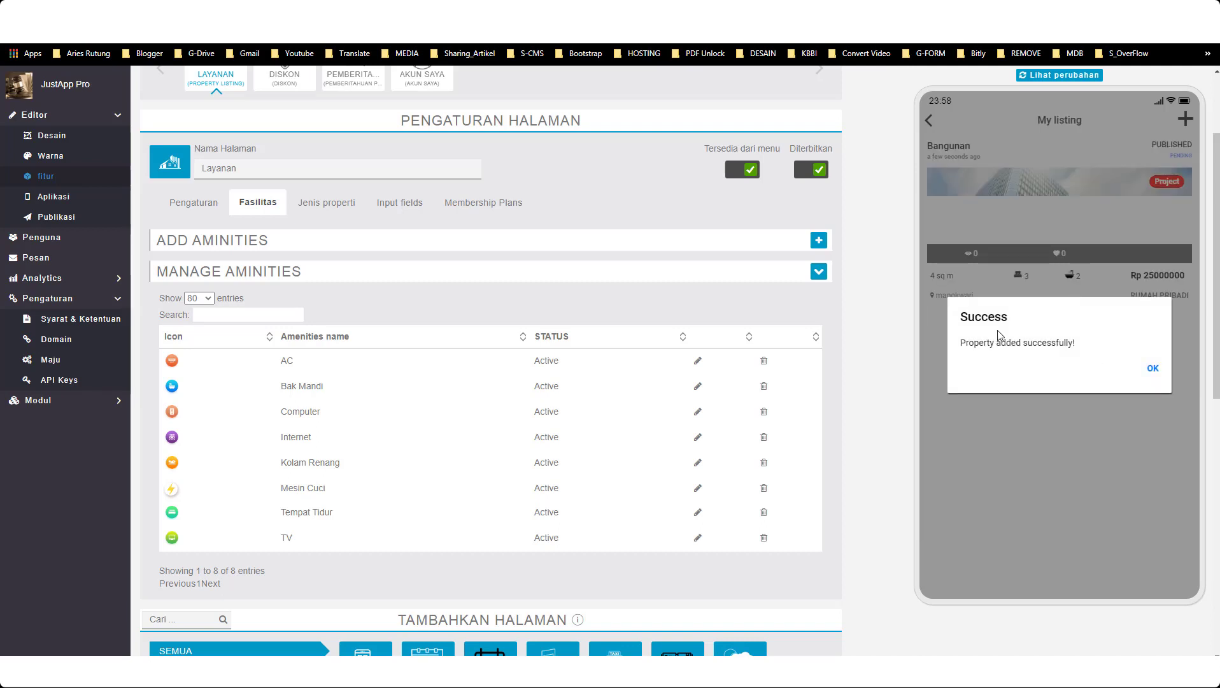
pyautogui.click(1152, 368)
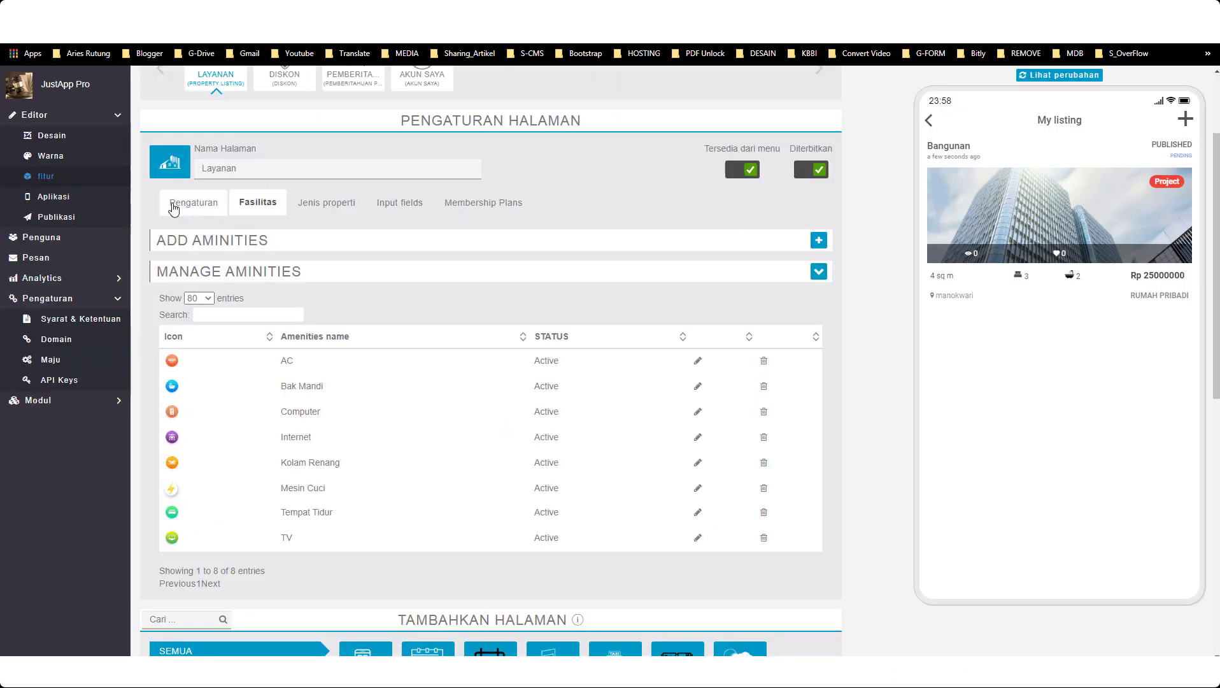
# - Open the Bangunan listing's details from the property list manager and approve it
pyautogui.click(196, 204)
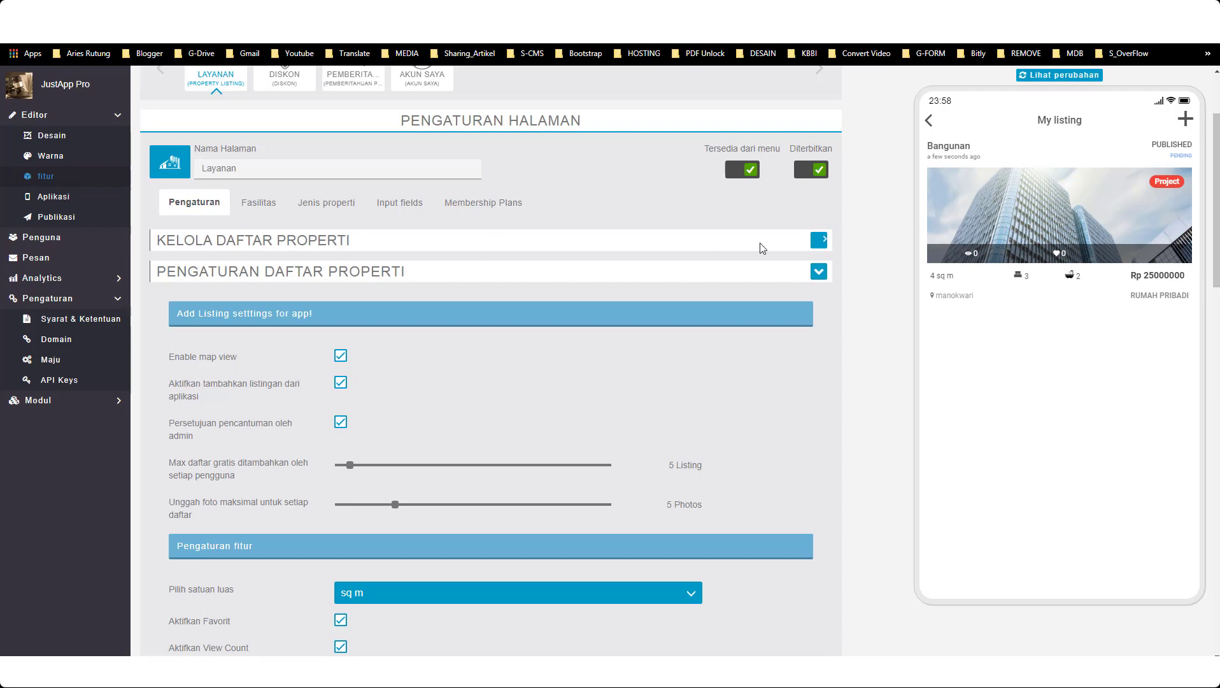
pyautogui.click(822, 241)
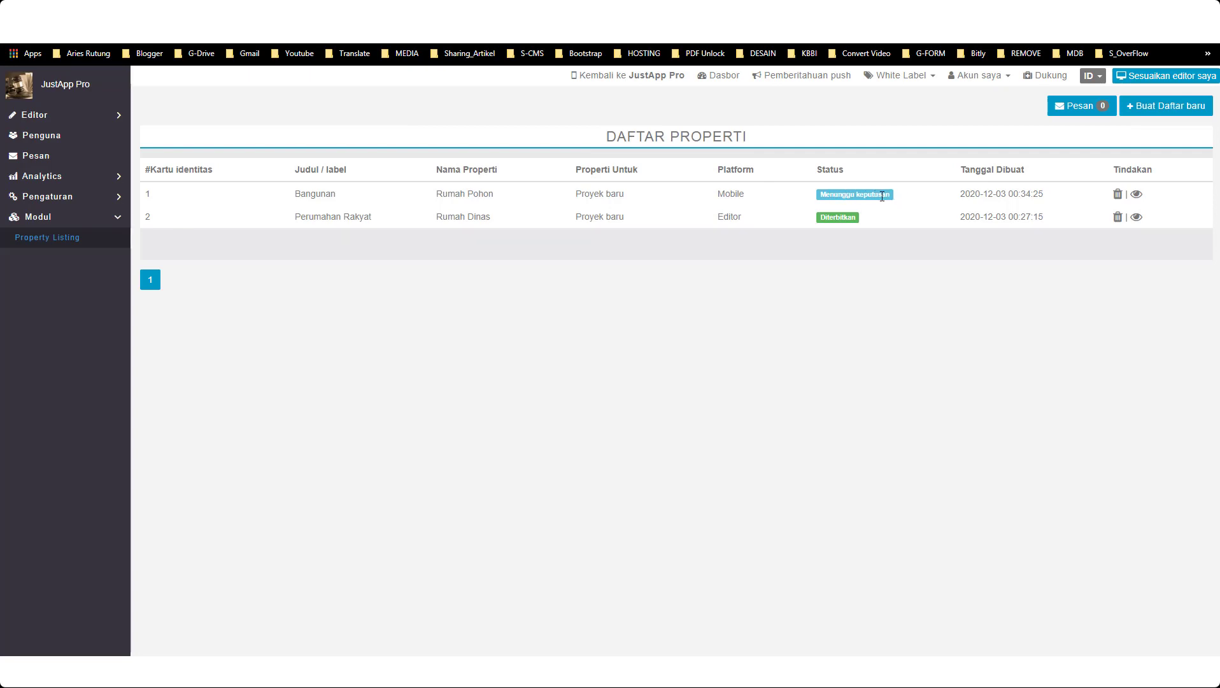
pyautogui.click(1137, 195)
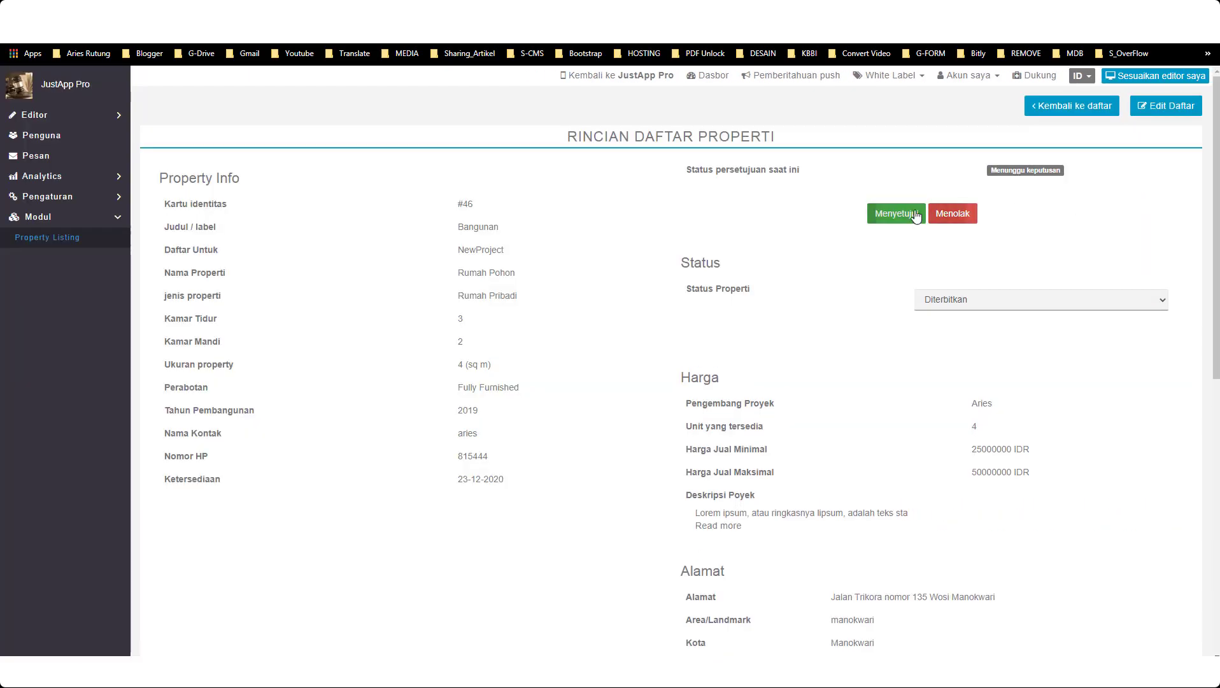
pyautogui.click(897, 215)
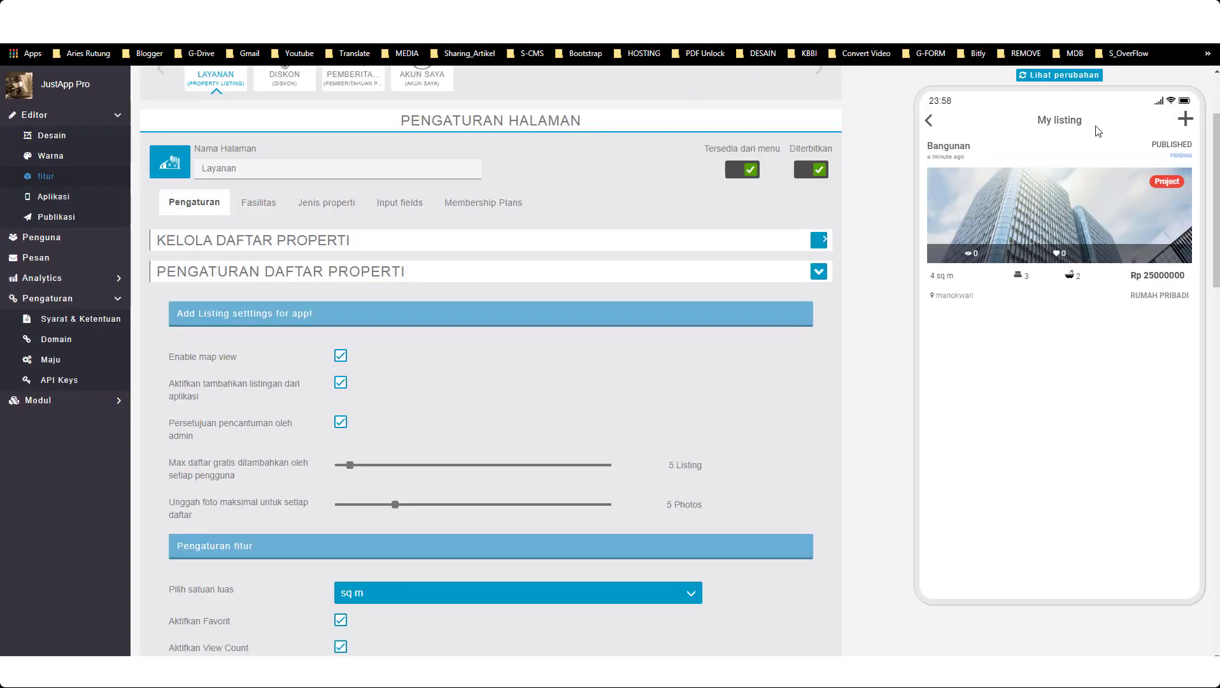
# - Refresh the app preview, view the Bangunan listing's details, and return to the Layanan list
pyautogui.click(1053, 75)
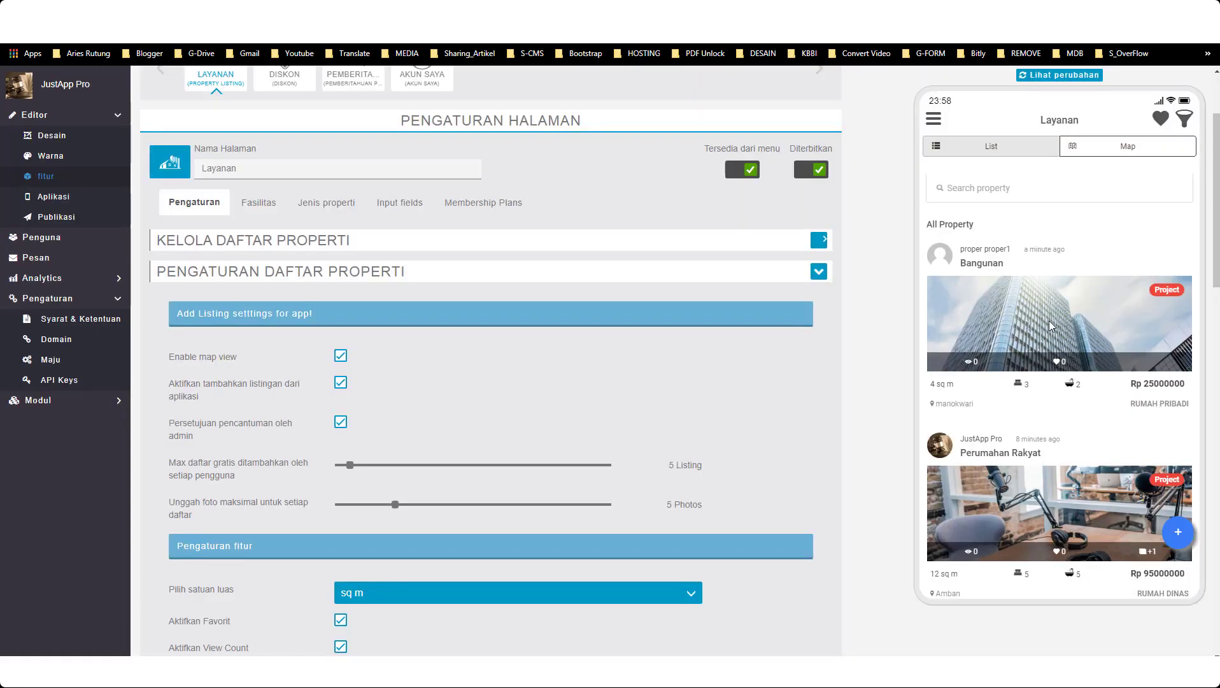
pyautogui.moveTo(1053, 308); pyautogui.dragTo(1022, 288)
pyautogui.click(1032, 305)
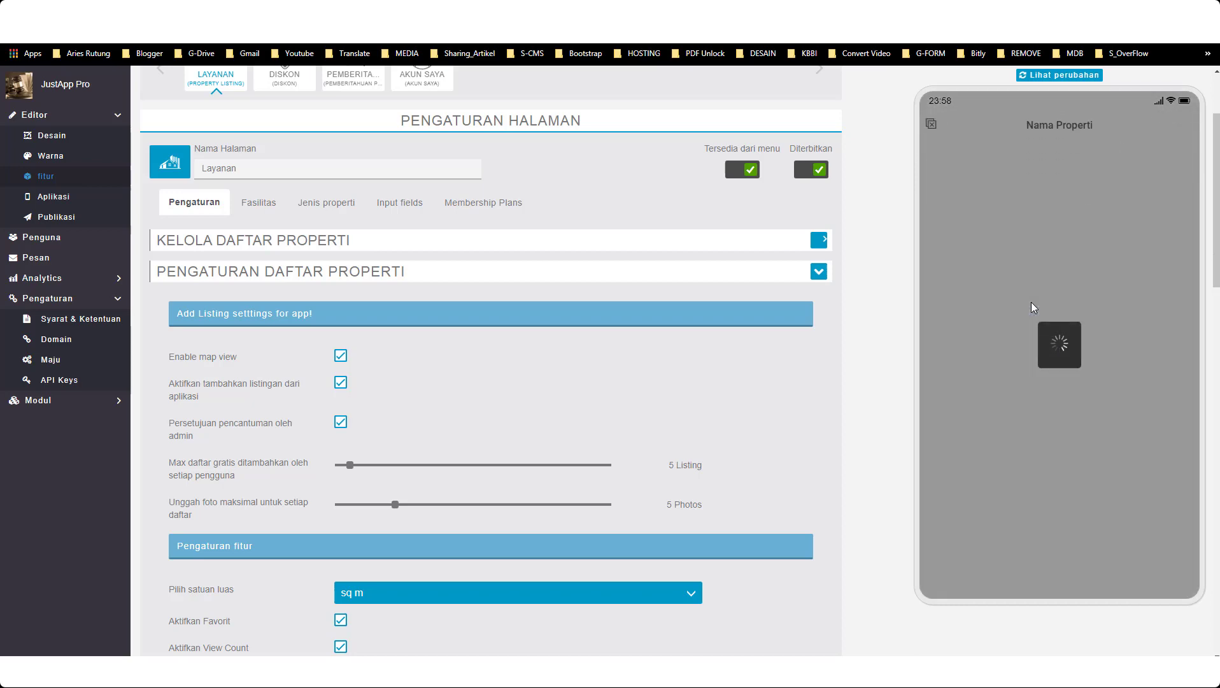
pyautogui.click(930, 121)
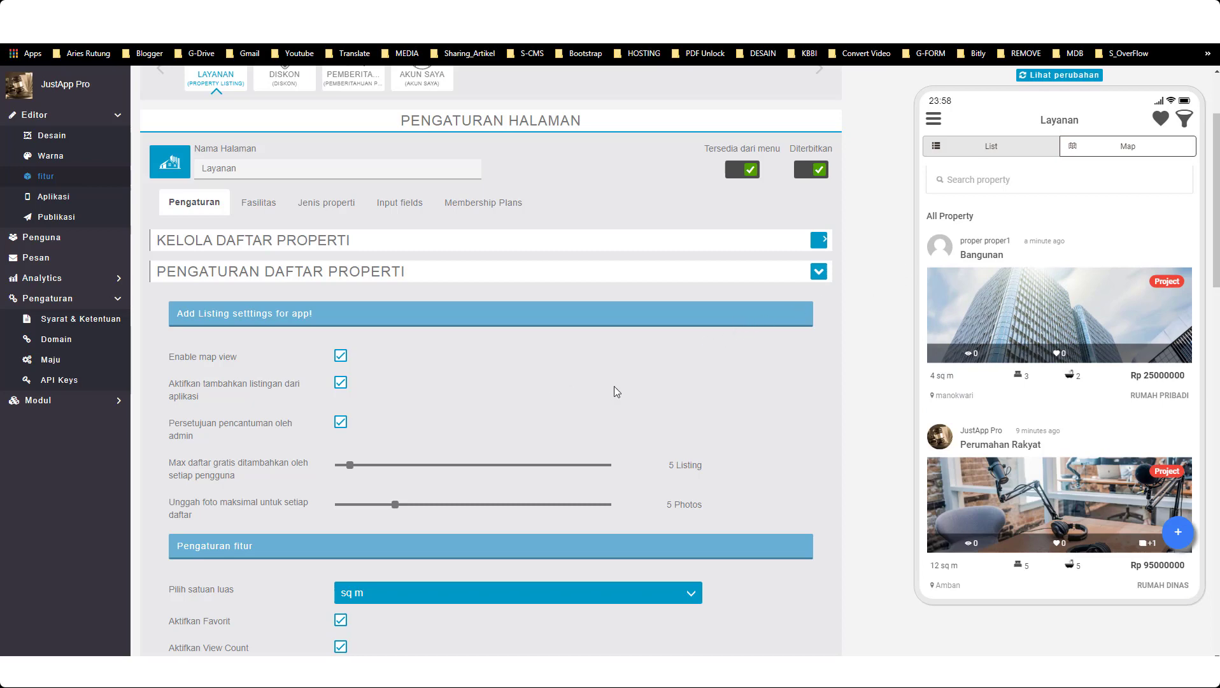
# - Open the Warna settings and copy the Beranda text colour value rgba(84, 84, 84, 1)
pyautogui.scroll(2, 610, 387)
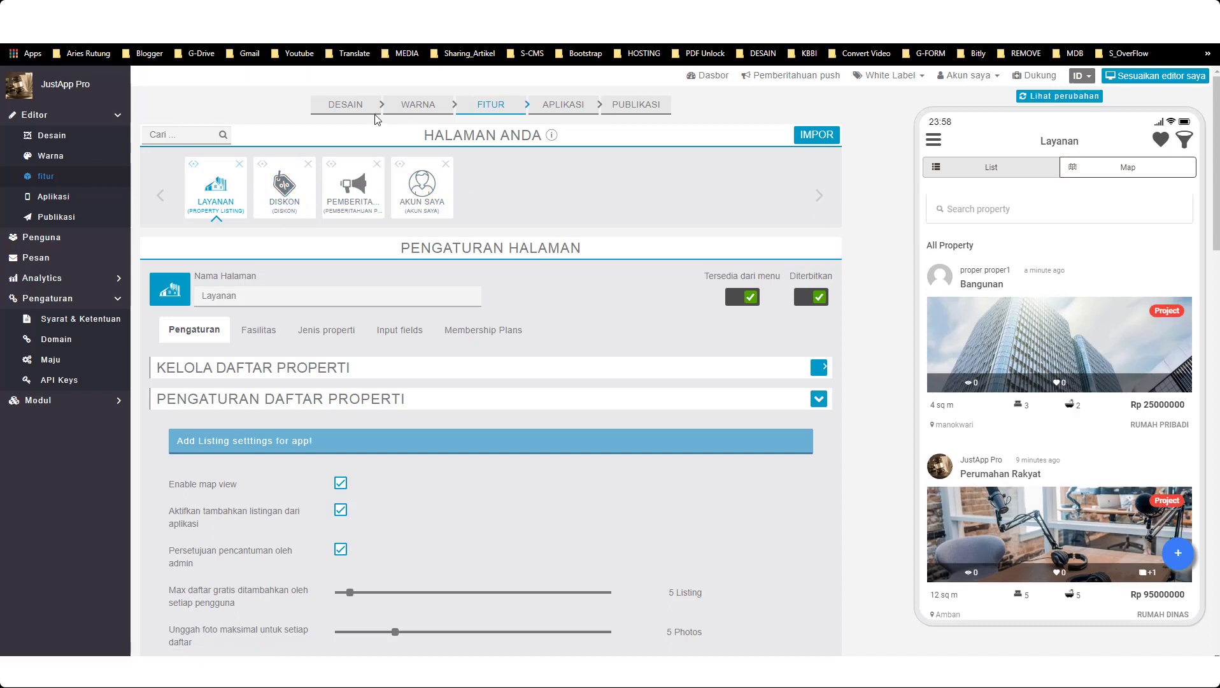
pyautogui.click(420, 111)
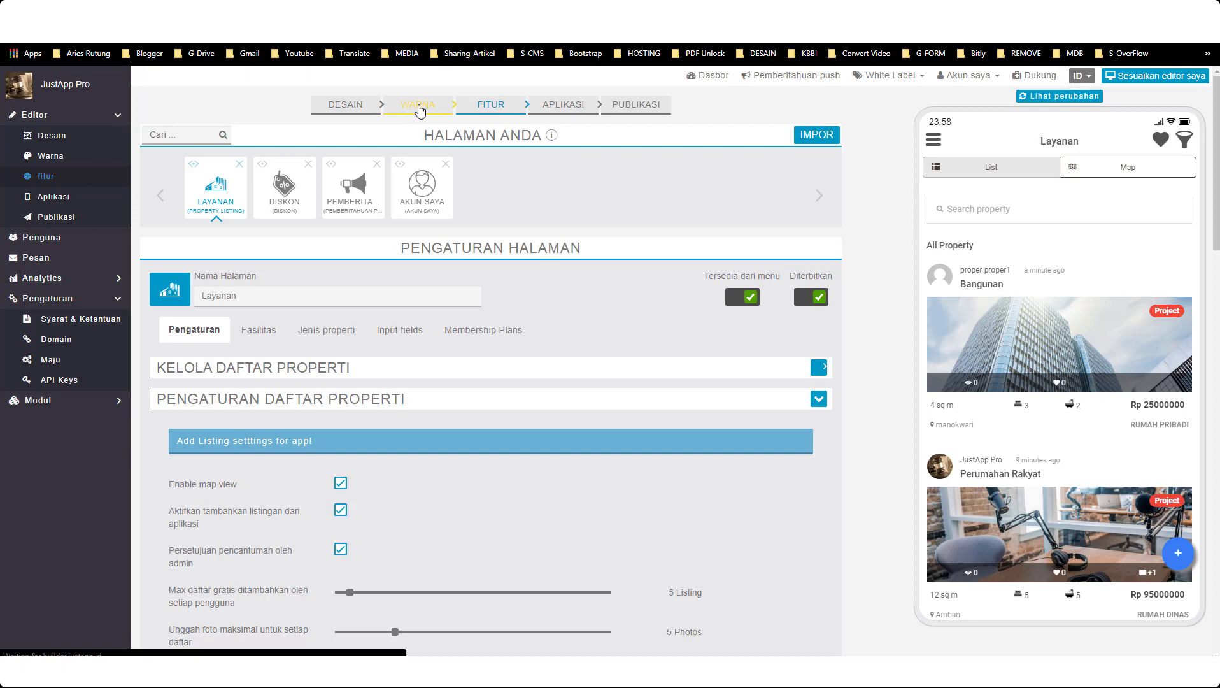
pyautogui.scroll(-5, 371, 295)
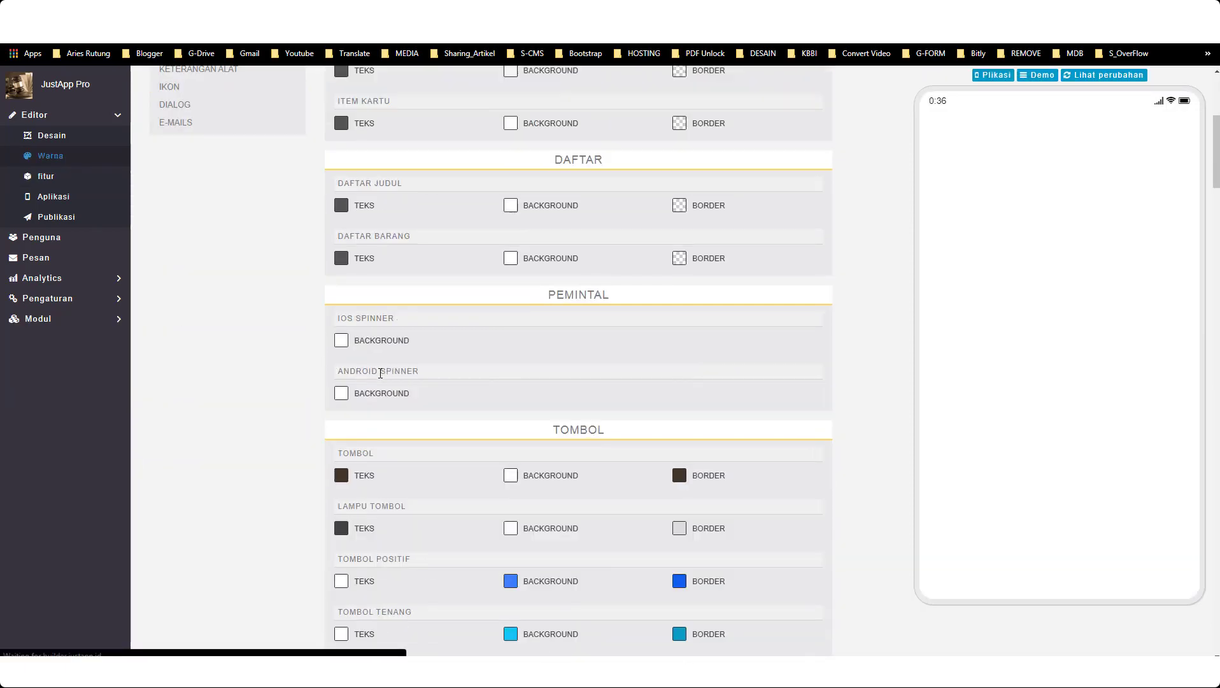
pyautogui.scroll(-3, 347, 382)
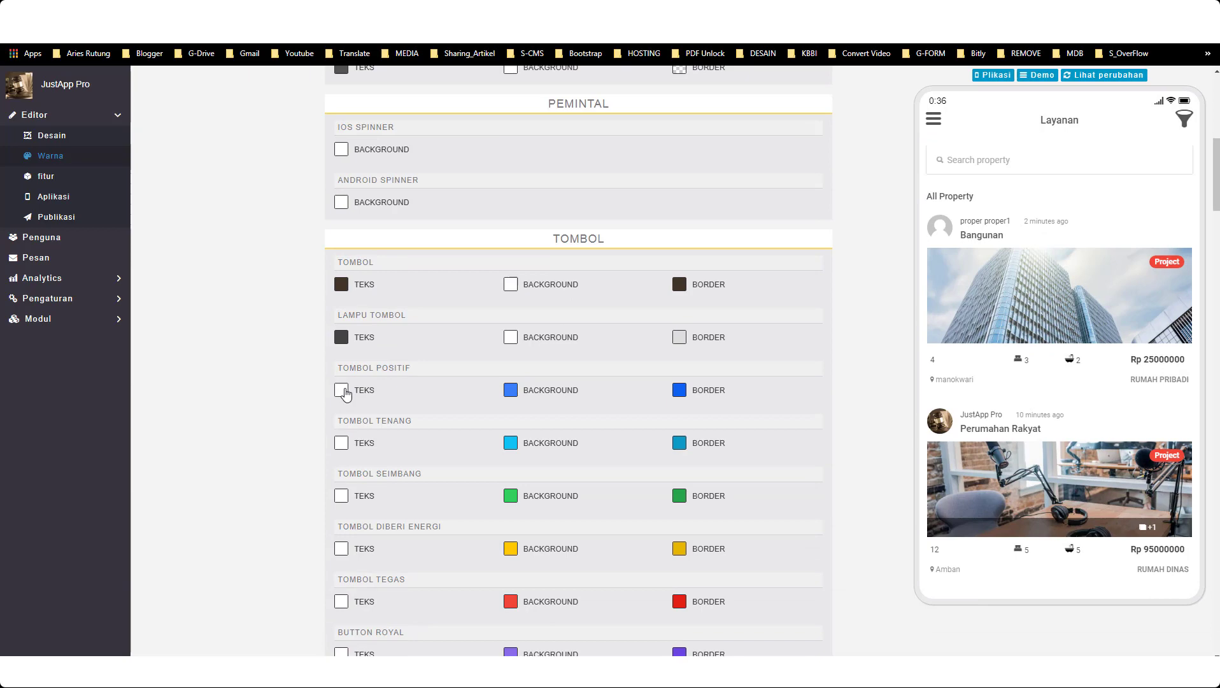
pyautogui.scroll(-1, 345, 394)
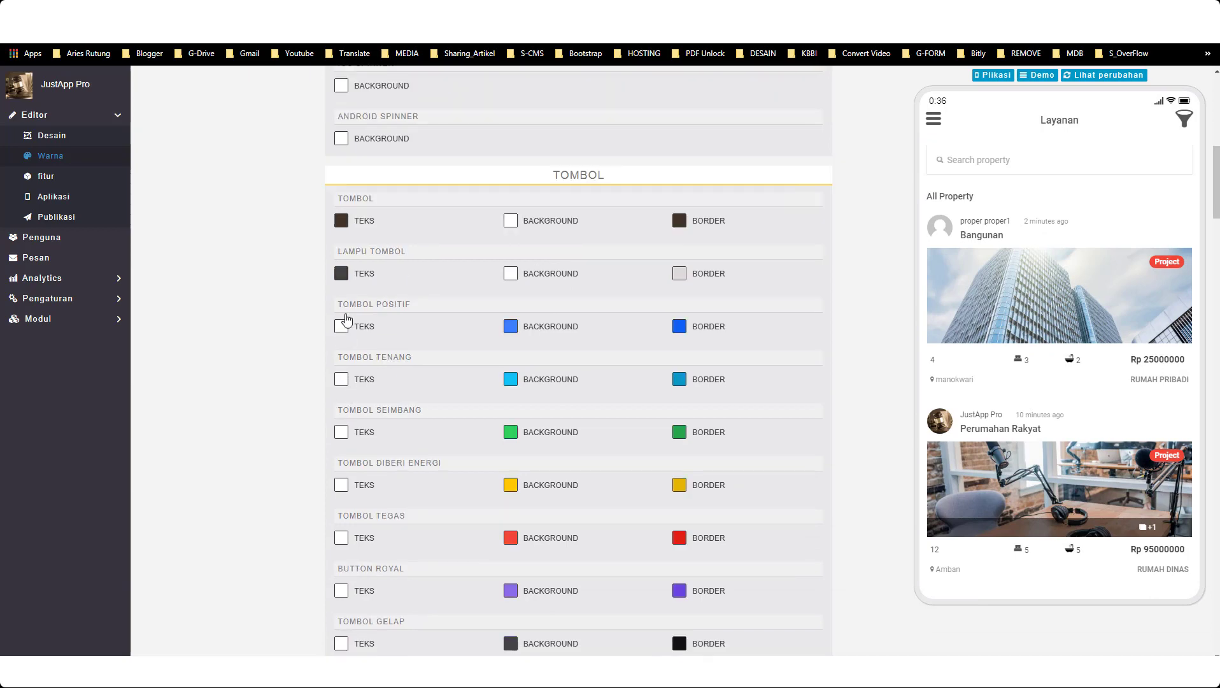
pyautogui.scroll(9, 348, 306)
pyautogui.click(342, 227)
pyautogui.tripleClick(353, 336)
pyautogui.hotkey('ctrl', 'c')
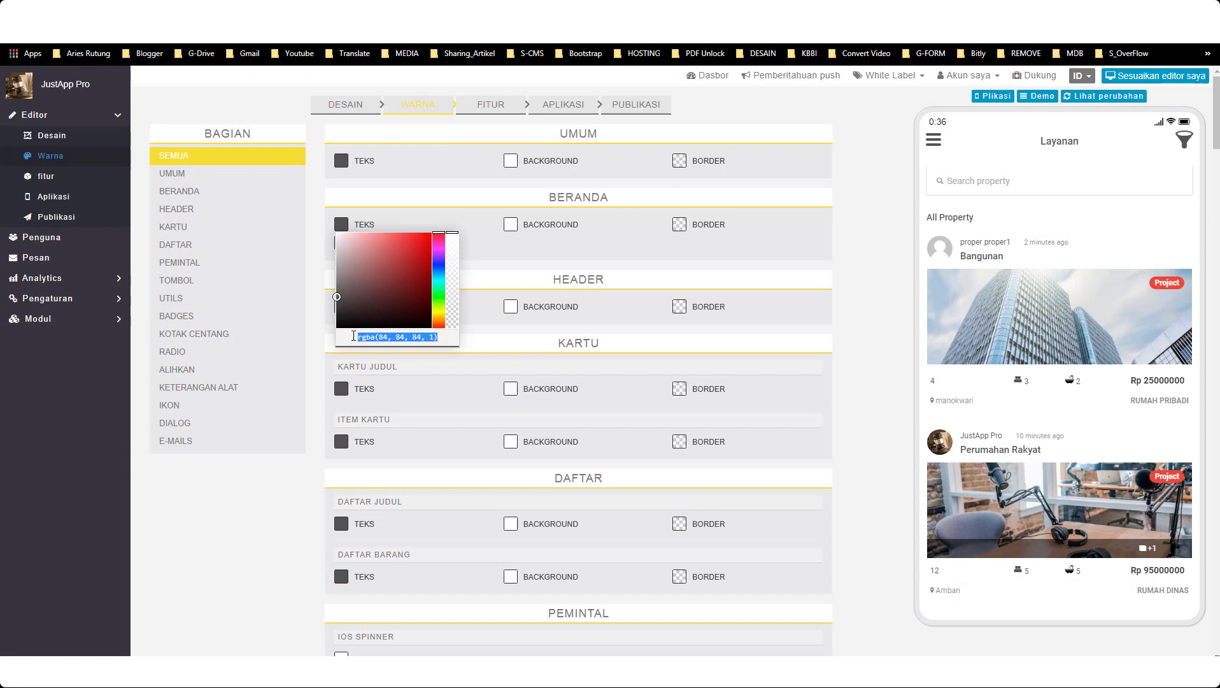
# - Set the text colours of Tombol Positif and Tombol Tenang to rgba(84, 84, 84, 1)
pyautogui.scroll(-8, 373, 357)
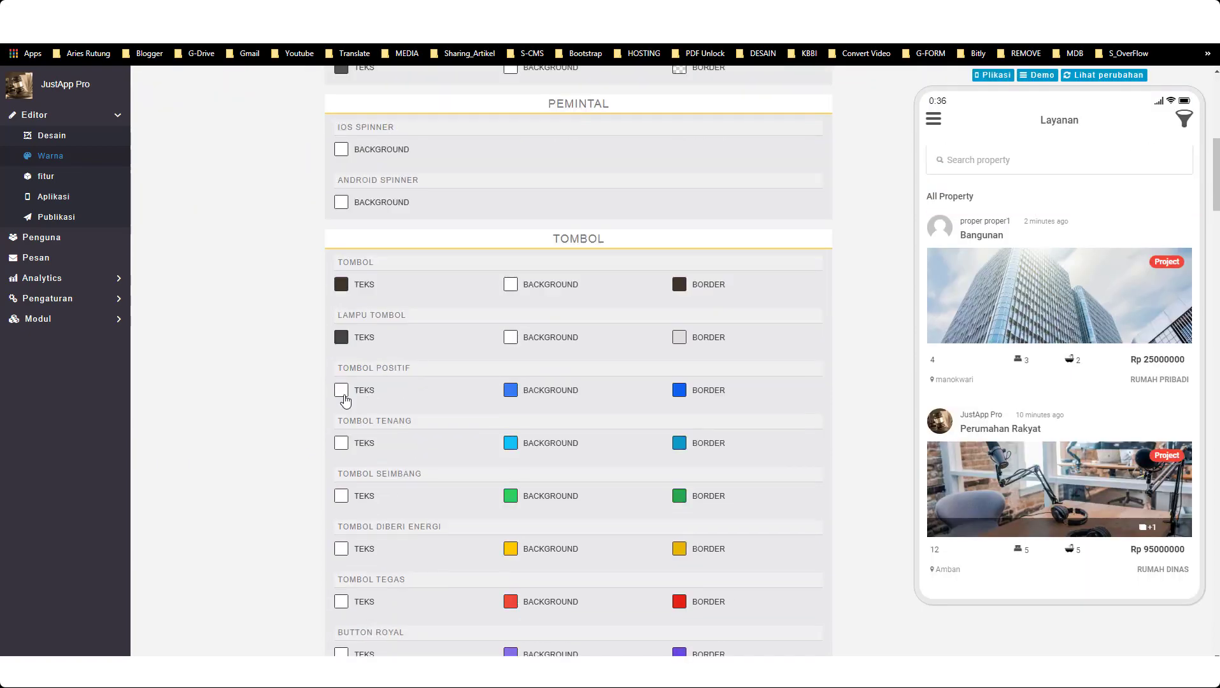
pyautogui.click(342, 390)
pyautogui.click(368, 515)
pyautogui.click(341, 390)
pyautogui.tripleClick(371, 502)
pyautogui.write('rgba(76, 76, 76, 1)')
pyautogui.click(310, 479)
pyautogui.click(341, 447)
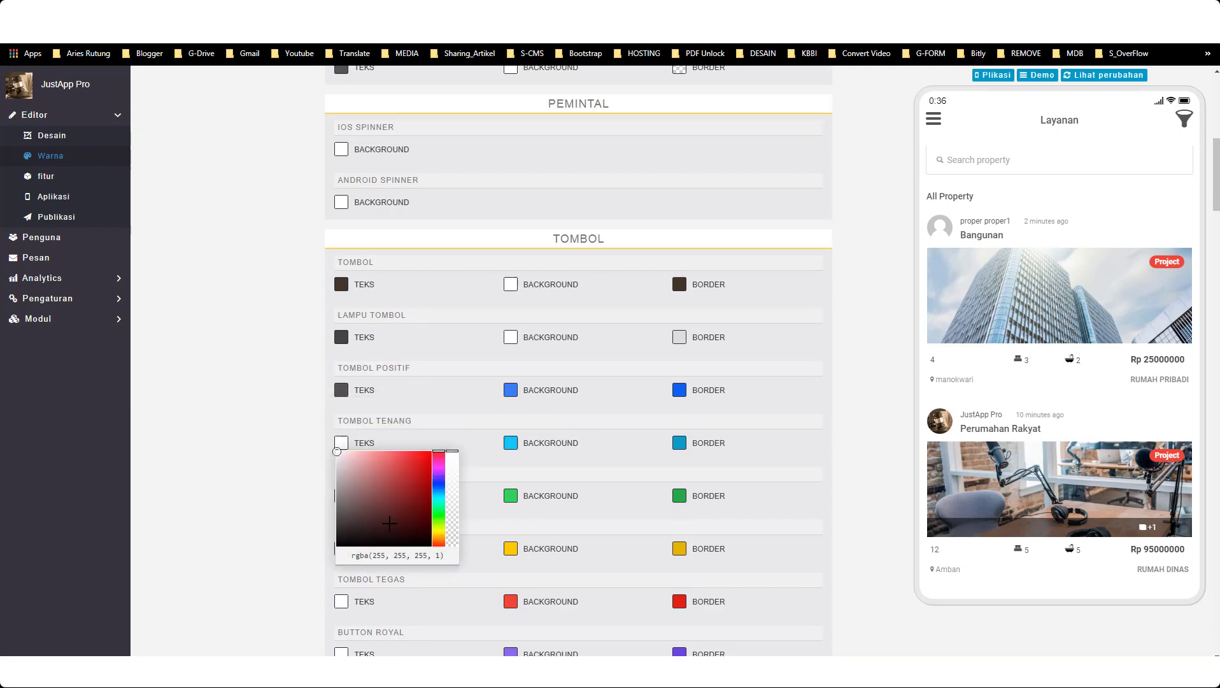
pyautogui.tripleClick(392, 554)
pyautogui.hotkey('ctrl', 'v')
pyautogui.click(303, 519)
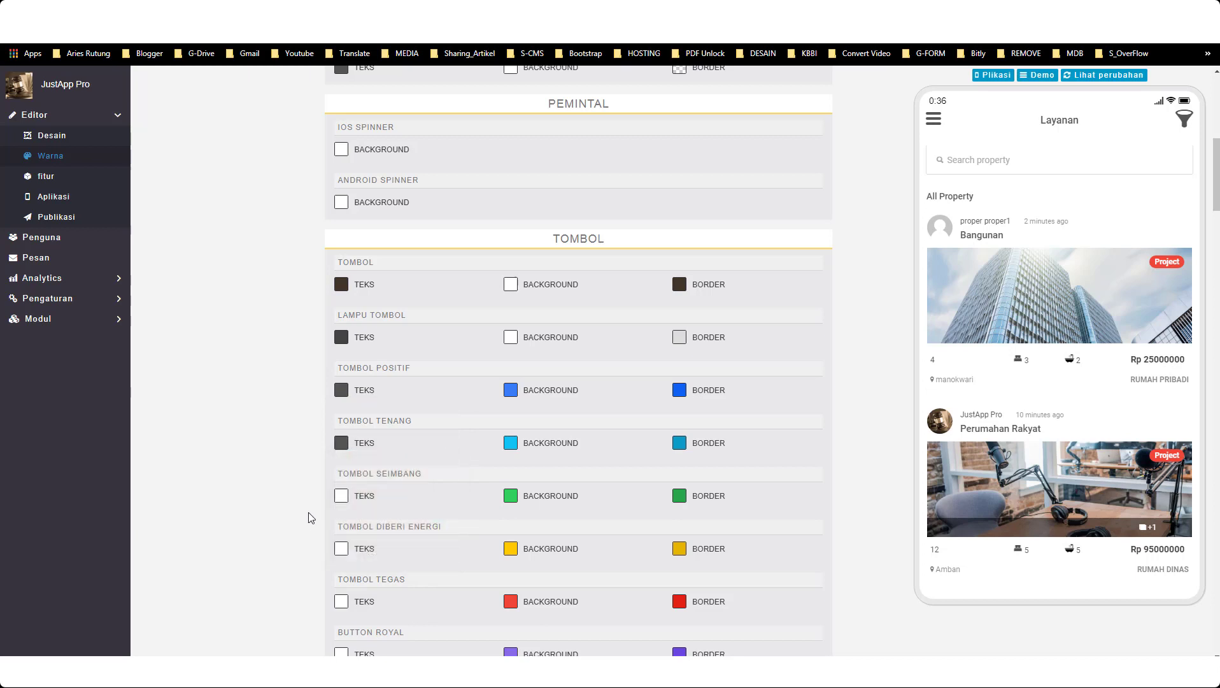
# - Set the text colours of Tombol Seimbang and Tombol Diberi Energi to rgba(84, 84, 84, 1)
pyautogui.click(341, 496)
pyautogui.tripleClick(364, 610)
pyautogui.hotkey('ctrl', 'v')
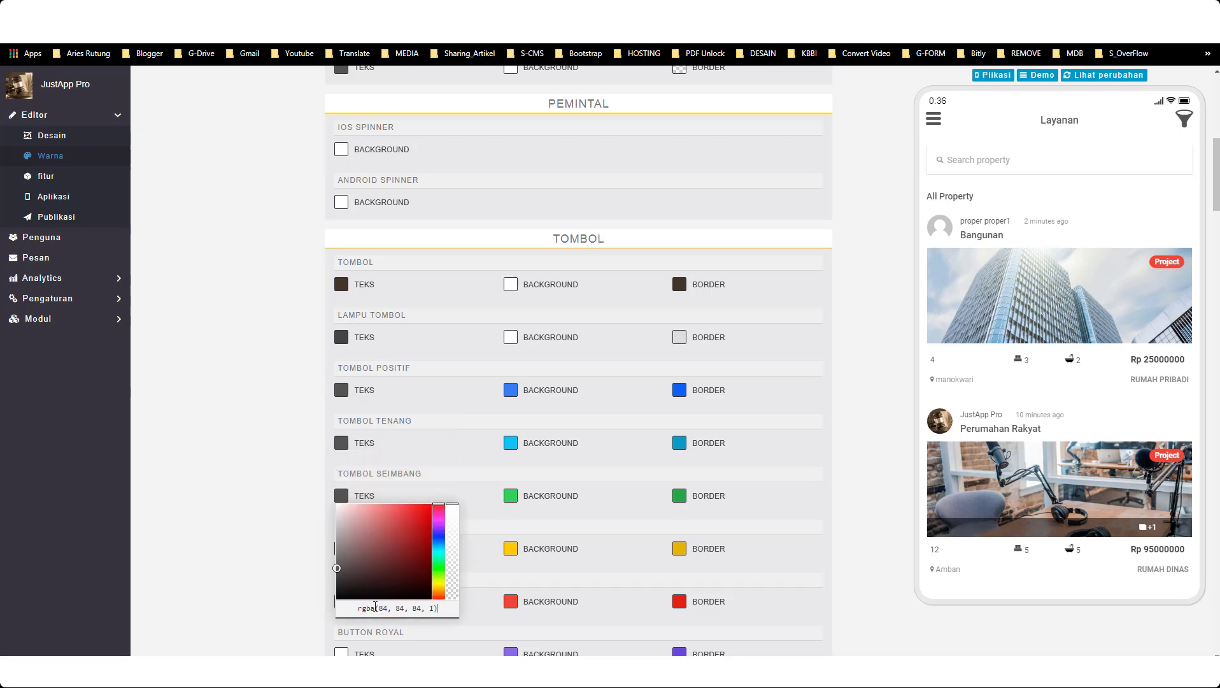
pyautogui.click(290, 598)
pyautogui.click(342, 548)
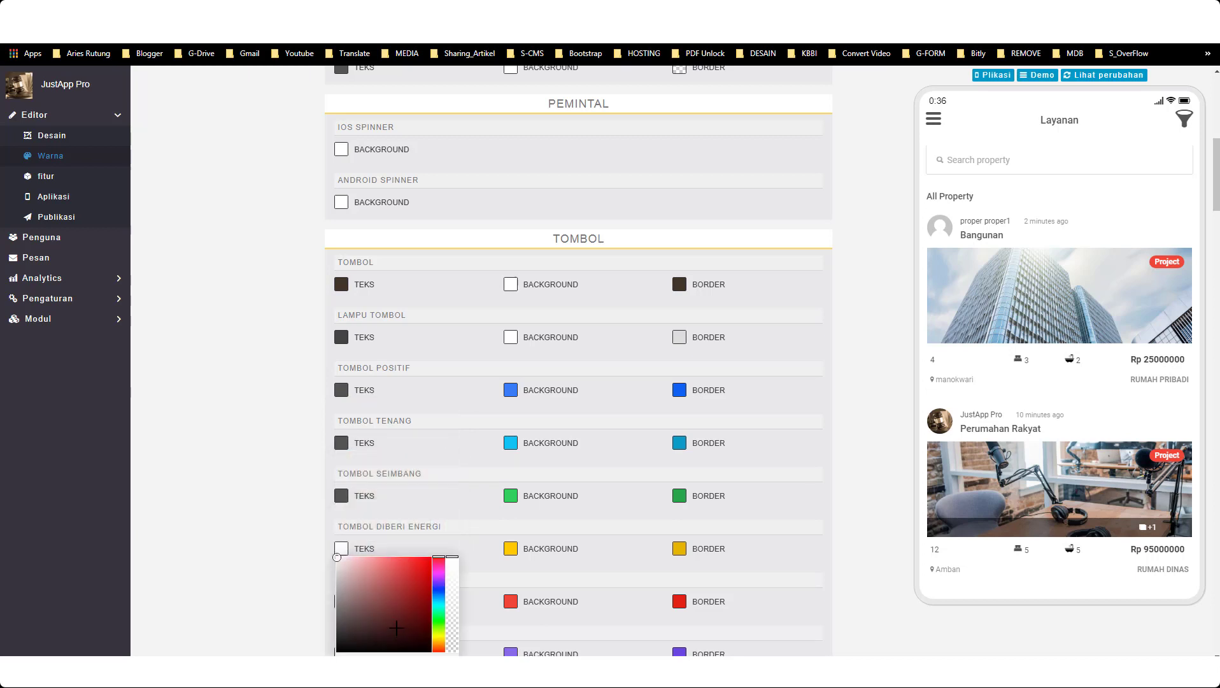
pyautogui.scroll(-2, 387, 563)
pyautogui.tripleClick(374, 537)
pyautogui.write('rgba(84, 84, 84, 1)')
pyautogui.click(346, 491)
# - Set the text colours of Tombol Tegas, Button Royal and Tombol Gelap to rgba(84, 84, 84, 1)
pyautogui.click(341, 473)
pyautogui.tripleClick(374, 586)
pyautogui.write('rgba(84, 84, 84, 1)')
pyautogui.click(294, 576)
pyautogui.click(341, 526)
pyautogui.tripleClick(374, 639)
pyautogui.write('rgba(84, 84, 84, 1)')
pyautogui.click(311, 579)
pyautogui.click(341, 579)
pyautogui.scroll(-3, 398, 639)
pyautogui.tripleClick(398, 503)
pyautogui.hotkey('ctrl', 'v')
pyautogui.click(490, 503)
# - Set the text colours of Badge Positive, Badge Calm and Badge Balanced to rgba(84, 84, 84, 1)
pyautogui.scroll(-9, 405, 533)
pyautogui.click(341, 455)
pyautogui.tripleClick(397, 567)
pyautogui.hotkey('ctrl', 'v')
pyautogui.click(341, 509)
pyautogui.tripleClick(397, 621)
pyautogui.hotkey('ctrl', 'v')
pyautogui.click(342, 561)
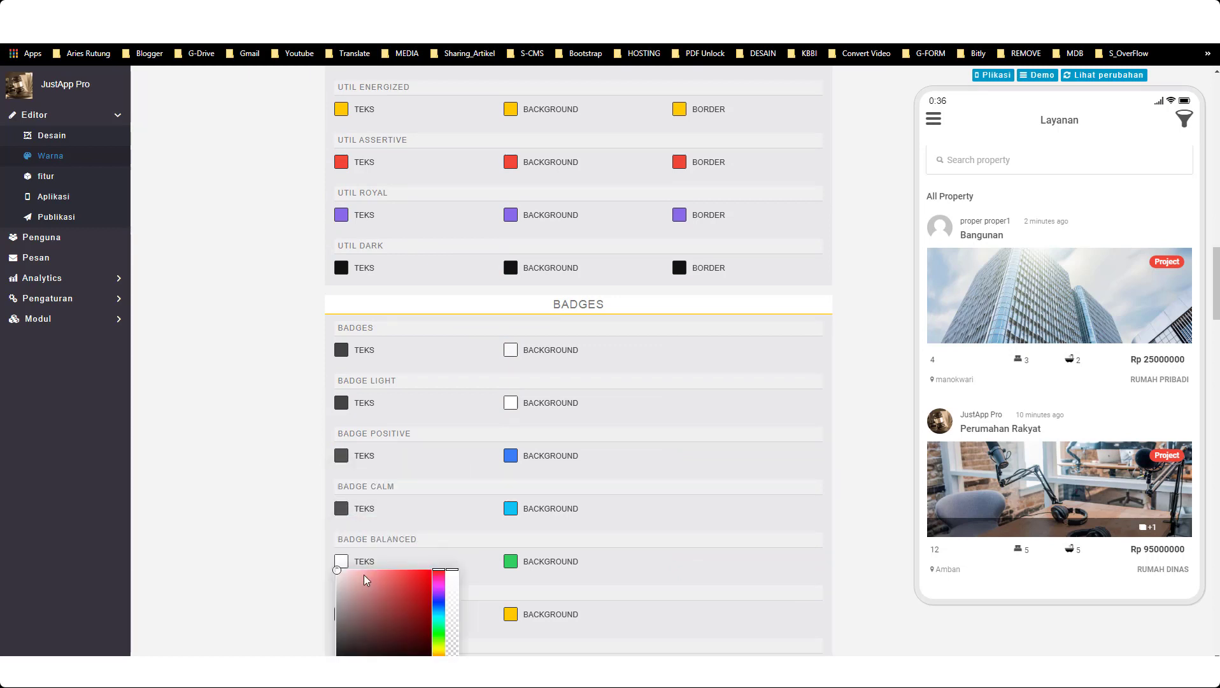
pyautogui.scroll(-3, 357, 560)
pyautogui.tripleClick(397, 479)
pyautogui.hotkey('ctrl', 'v')
# - Set the text colours of Badge Royal, Assertive, Energized and Dark to rgba(84, 84, 84, 1)
pyautogui.scroll(-2, 404, 479)
pyautogui.click(341, 401)
pyautogui.tripleClick(398, 514)
pyautogui.write('rgba(84, 84, 84, 1)')
pyautogui.click(341, 348)
pyautogui.tripleClick(397, 461)
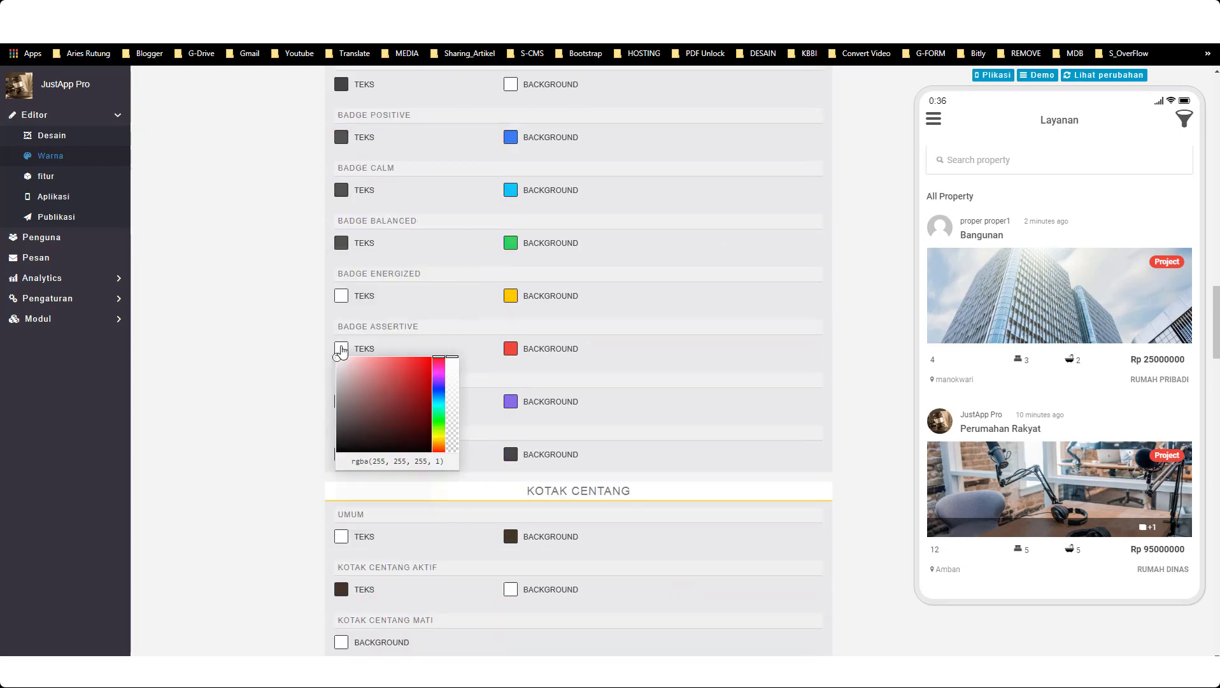
pyautogui.hotkey('ctrl', 'v')
pyautogui.click(341, 295)
pyautogui.tripleClick(398, 409)
pyautogui.write('rgba(84, 84, 84, 1)')
pyautogui.click(341, 454)
pyautogui.tripleClick(397, 567)
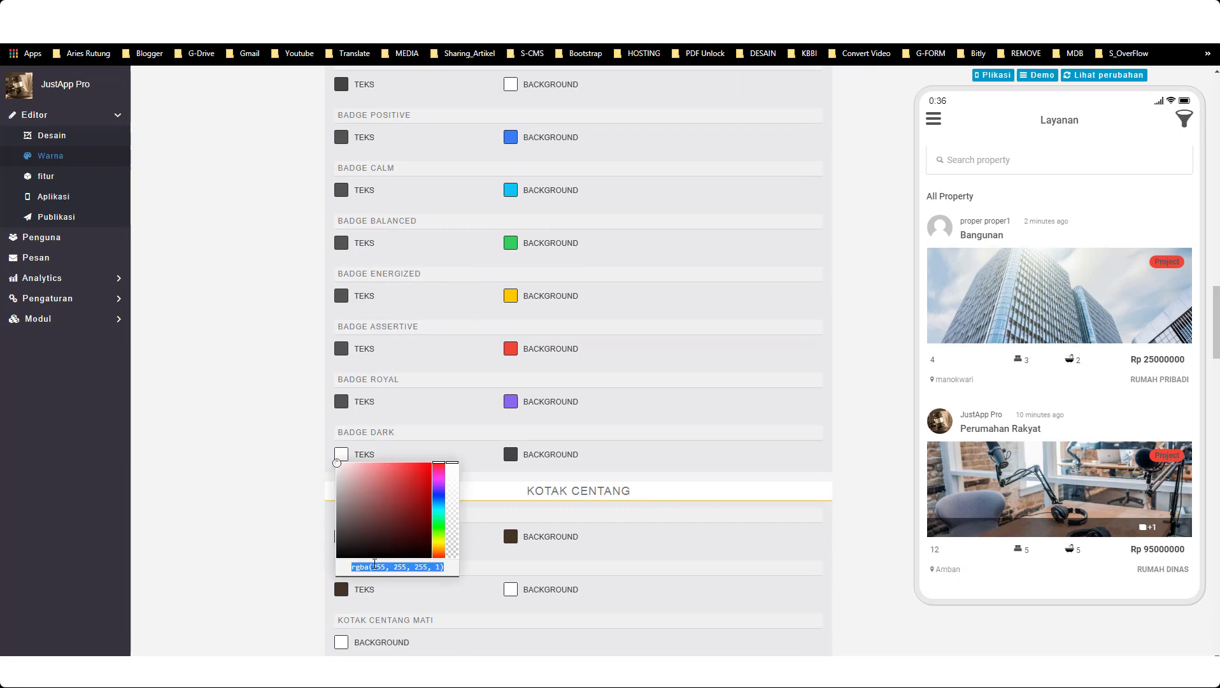
pyautogui.write('rgba(84, 84, 84, 1)')
# - Set the Kotak Centang general text colour and the Kotak Centang Mati background to rgba(84, 84, 84, 1)
pyautogui.scroll(-2, 436, 537)
pyautogui.click(341, 408)
pyautogui.tripleClick(397, 521)
pyautogui.write('rgba(84, 84, 84, 1)')
pyautogui.click(341, 515)
pyautogui.tripleClick(397, 625)
pyautogui.write('rgba(84, 84, 84, 1)')
# - Set the Radio colour and the first two Alihkan colours to rgba(84, 84, 84, 1)
pyautogui.scroll(-1, 435, 533)
pyautogui.click(341, 511)
pyautogui.tripleClick(397, 628)
pyautogui.write('rgba(84, 84, 84, 1)')
pyautogui.scroll(-3, 432, 530)
pyautogui.click(342, 458)
pyautogui.tripleClick(368, 572)
pyautogui.write('rgba(84, 84, 84, 1)')
pyautogui.click(341, 405)
pyautogui.tripleClick(380, 518)
pyautogui.write('rgba(84, 84, 84, 1)')
# - Set the Ikon text colour to rgba(84, 84, 84, 1) and open the second Dialog entry's colour value
pyautogui.scroll(-6, 454, 521)
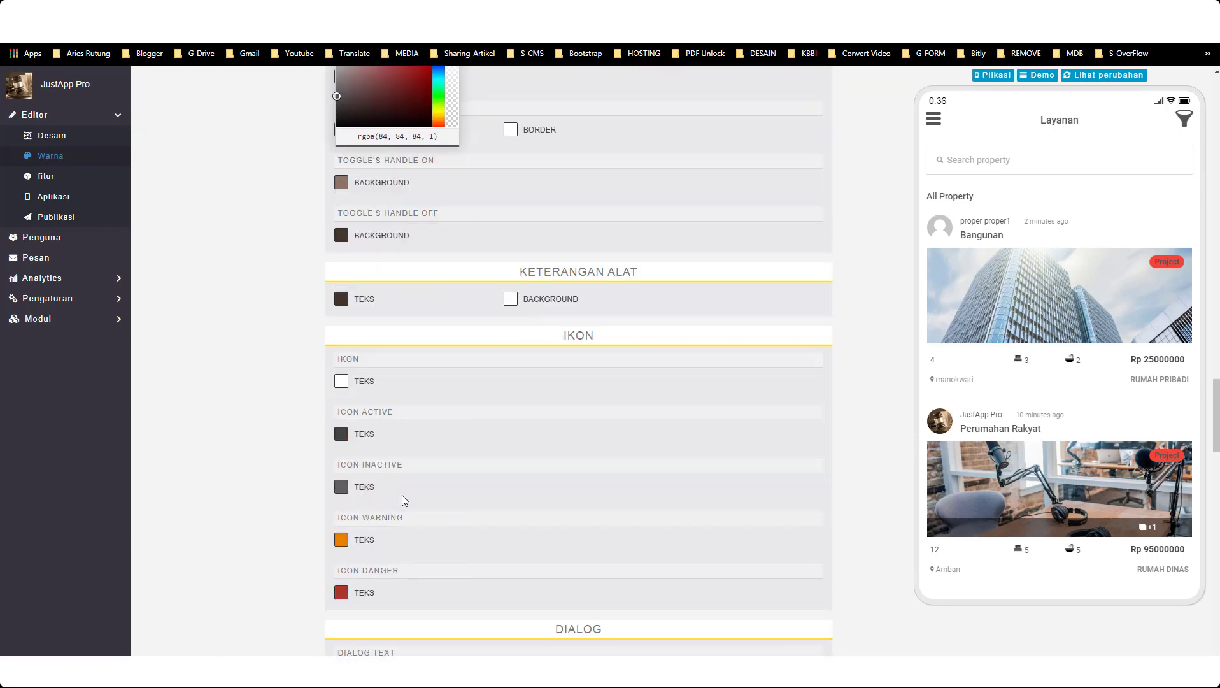
pyautogui.click(341, 381)
pyautogui.tripleClick(398, 495)
pyautogui.write('rgba(84, 84, 84, 1)')
pyautogui.scroll(-4, 389, 520)
pyautogui.click(341, 477)
pyautogui.tripleClick(397, 587)
pyautogui.click(520, 482)
pyautogui.scroll(-4, 503, 496)
pyautogui.scroll(20, 496, 501)
pyautogui.scroll(15, 500, 498)
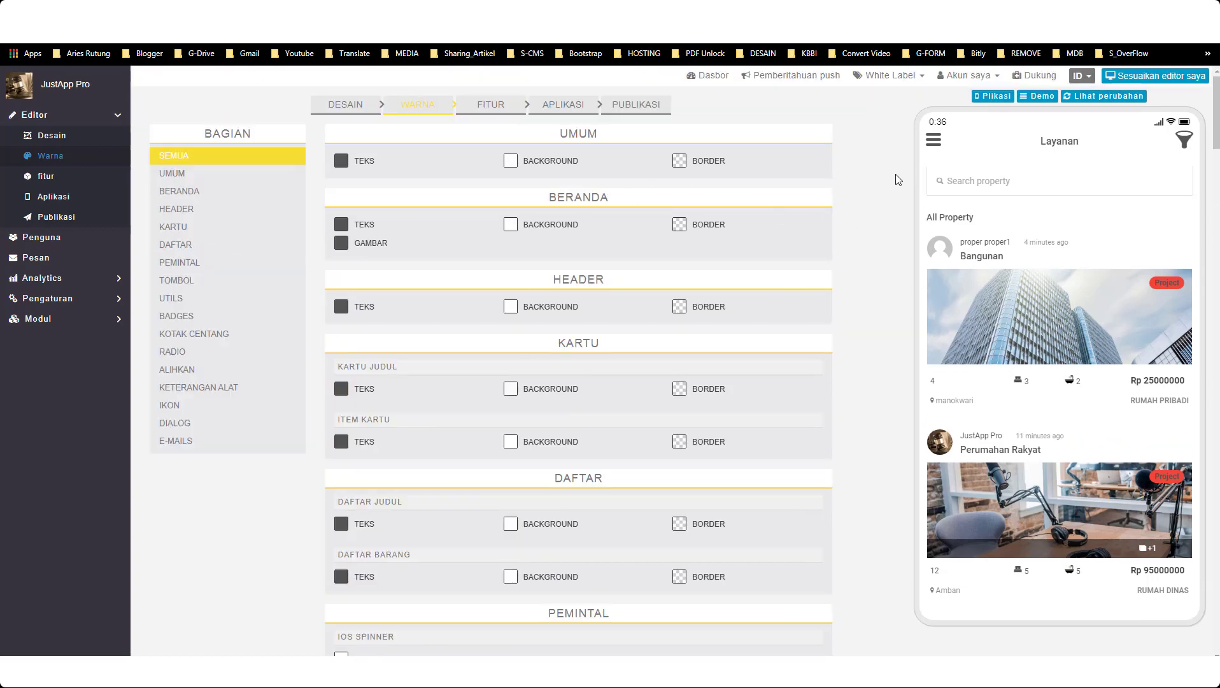